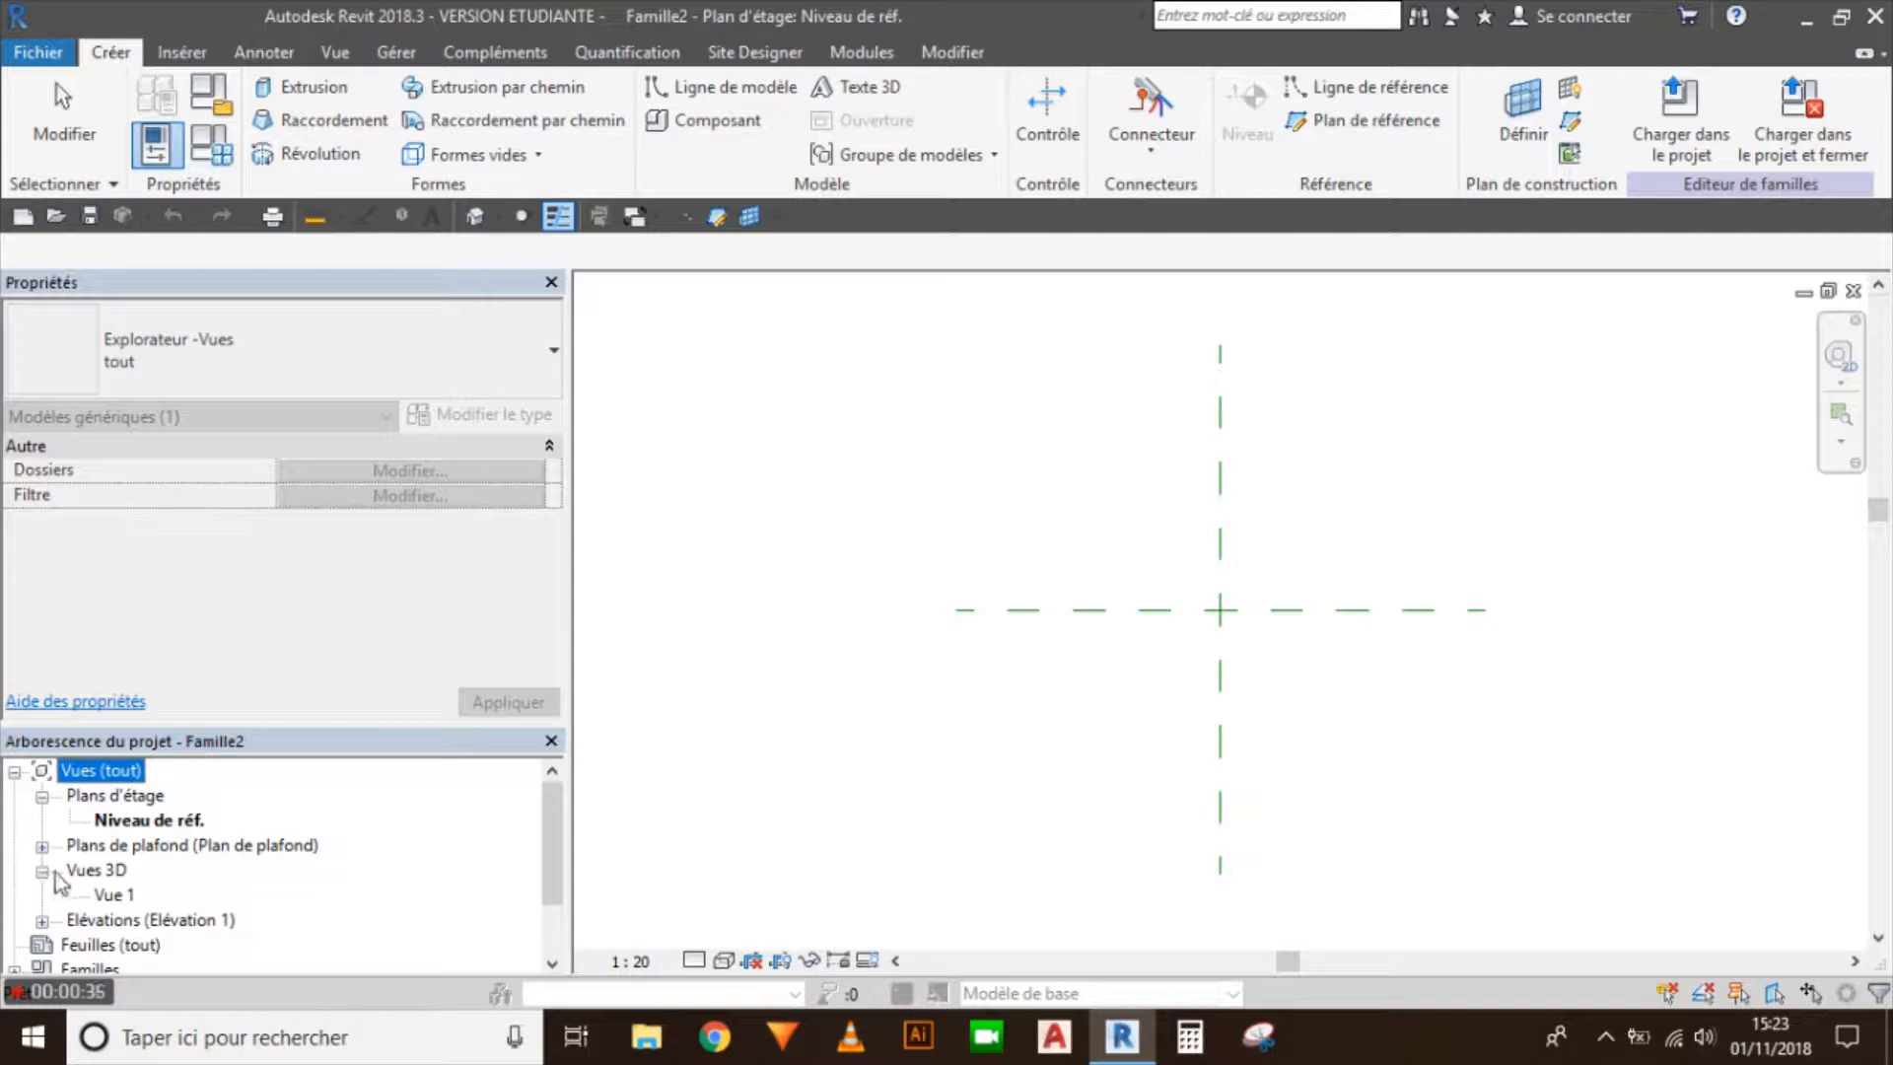
# Step: Start a revolved solid on the Niveau de réf. plan and sketch a contour line about 1600 long along the vertical reference plane
pyautogui.click(41, 921)
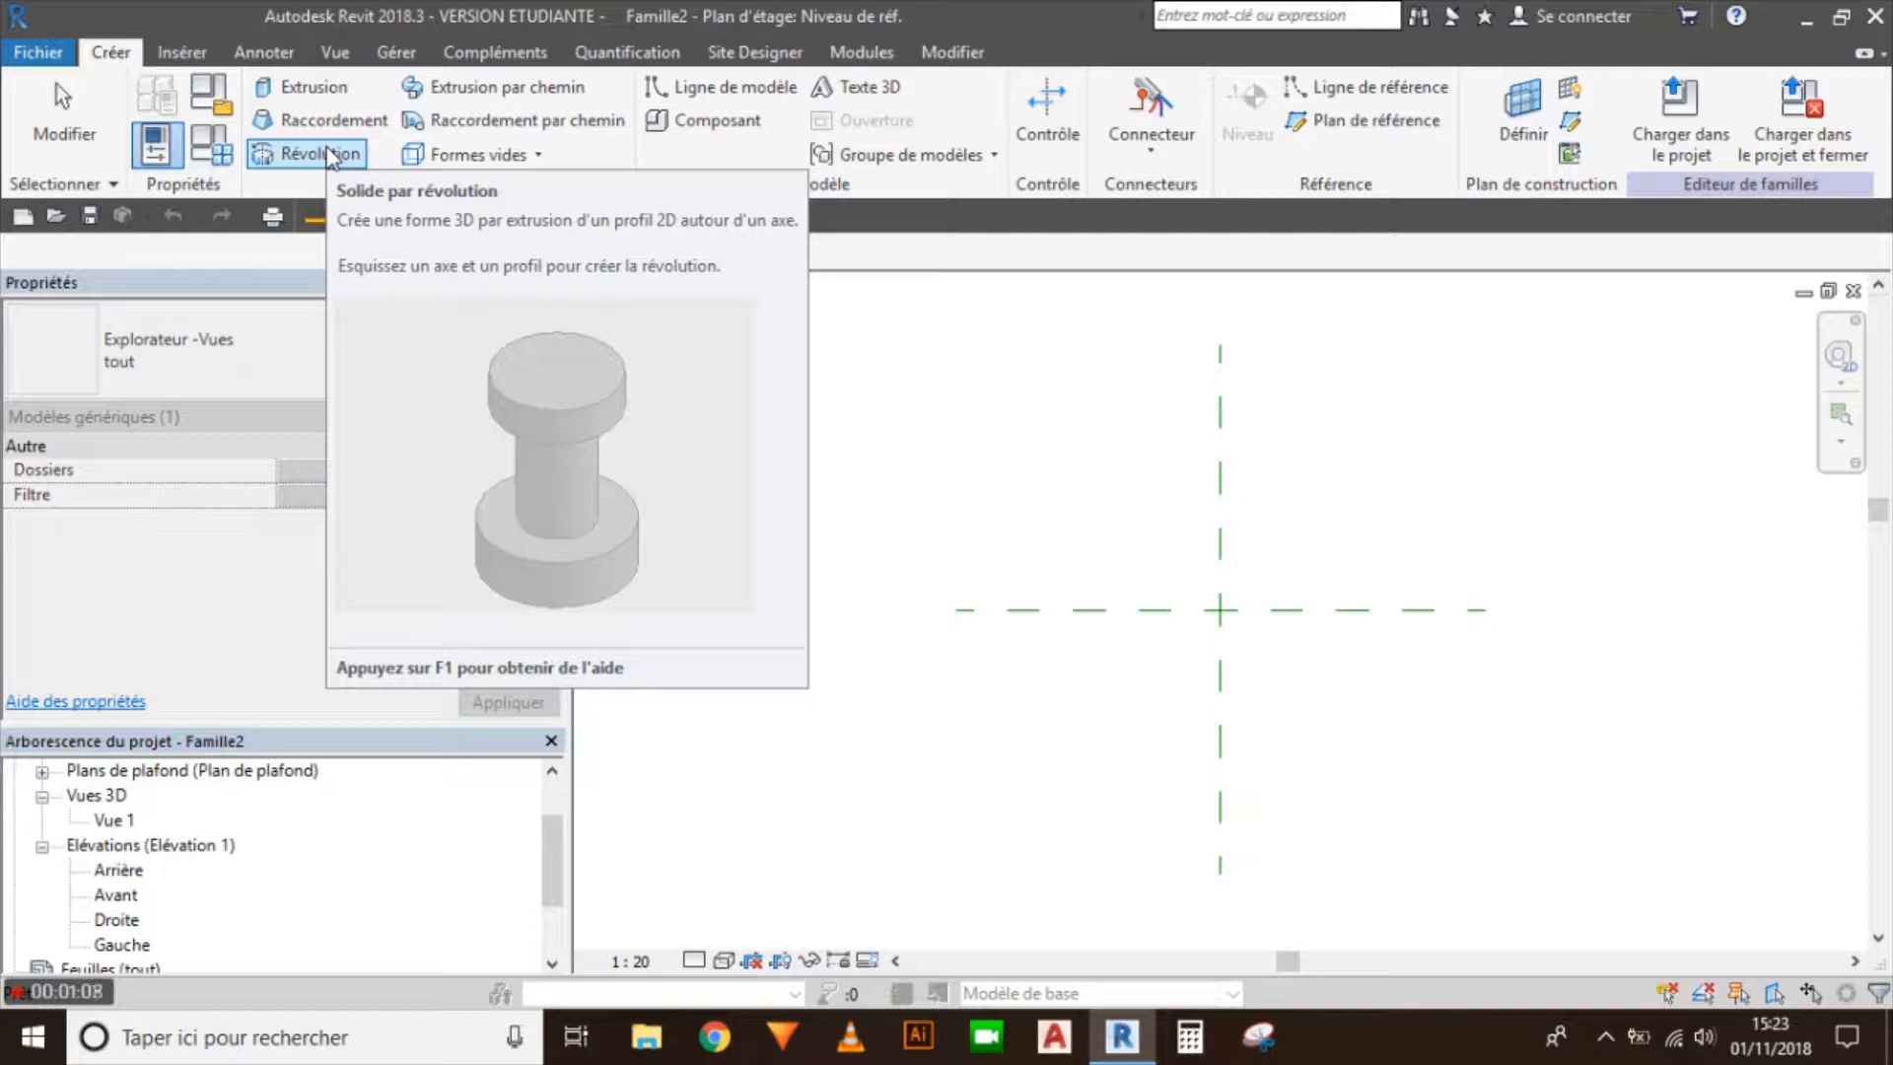
pyautogui.scroll(1, 262, 816)
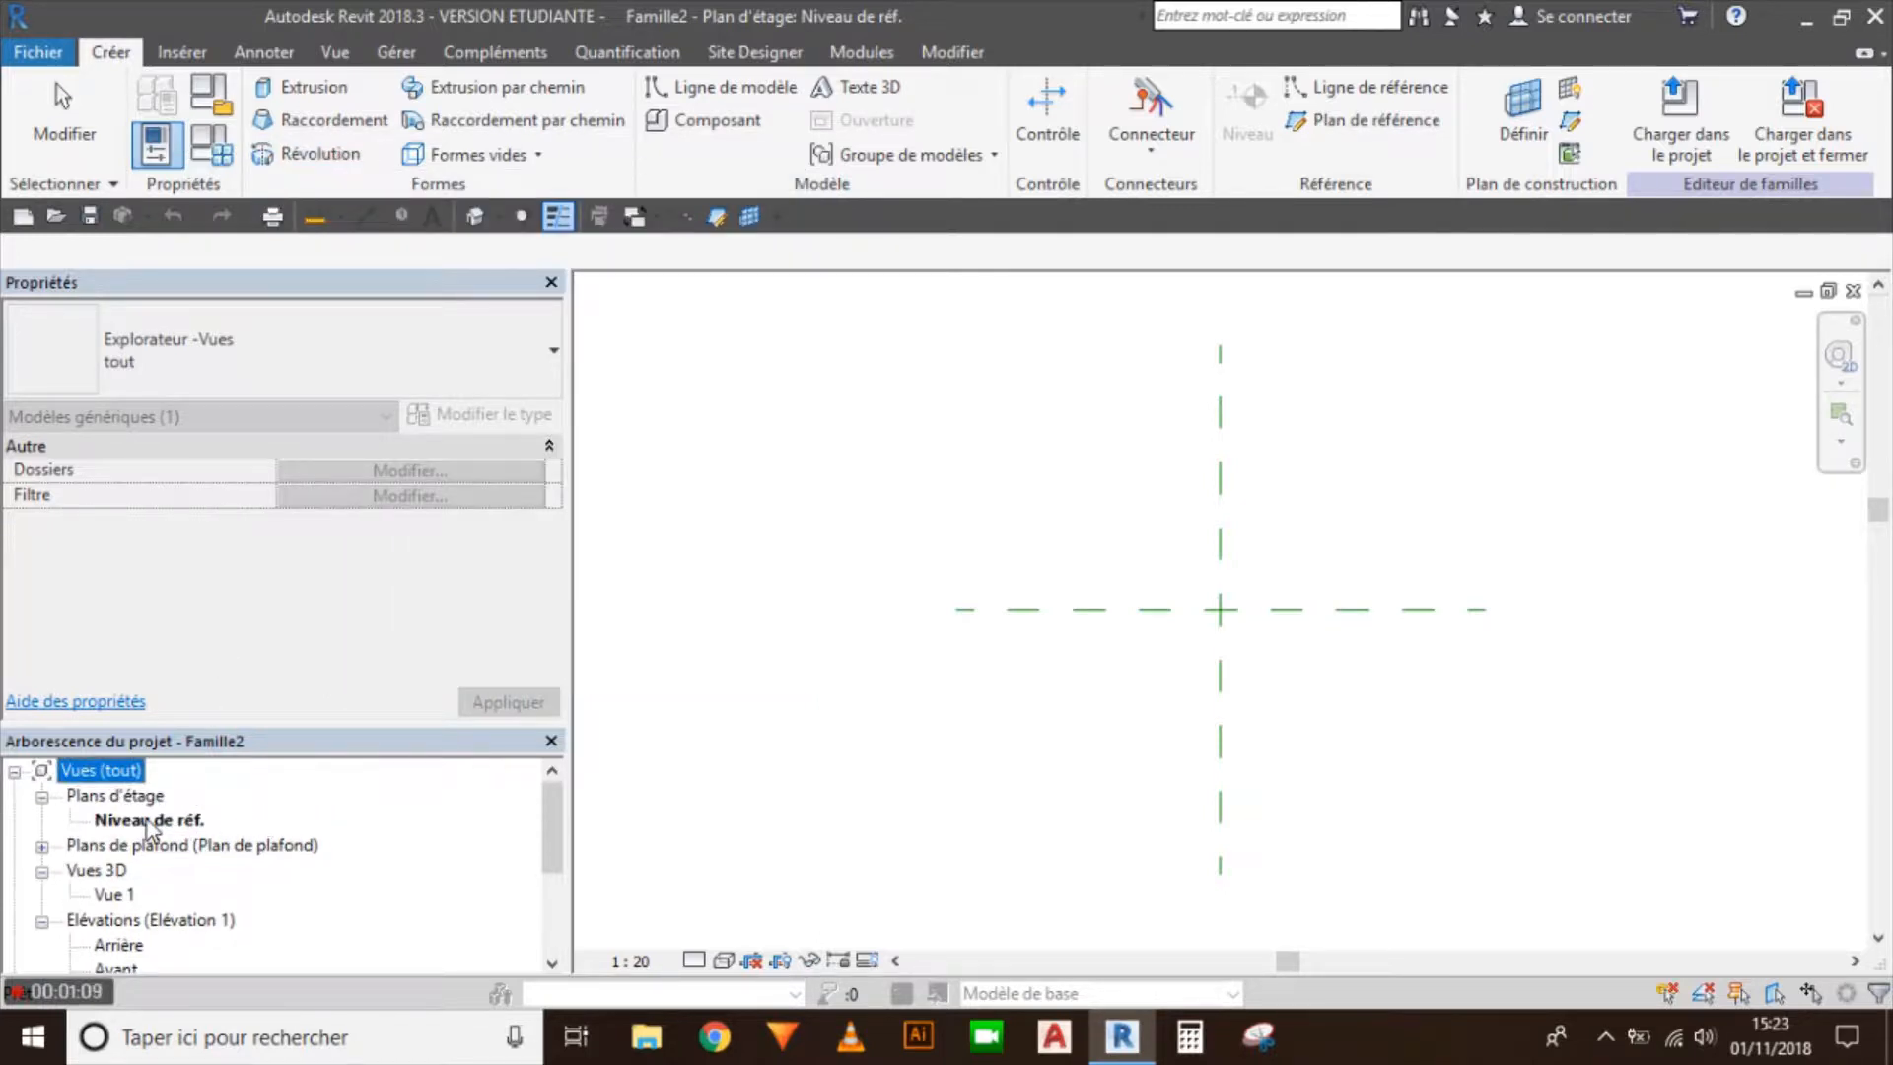
pyautogui.click(309, 154)
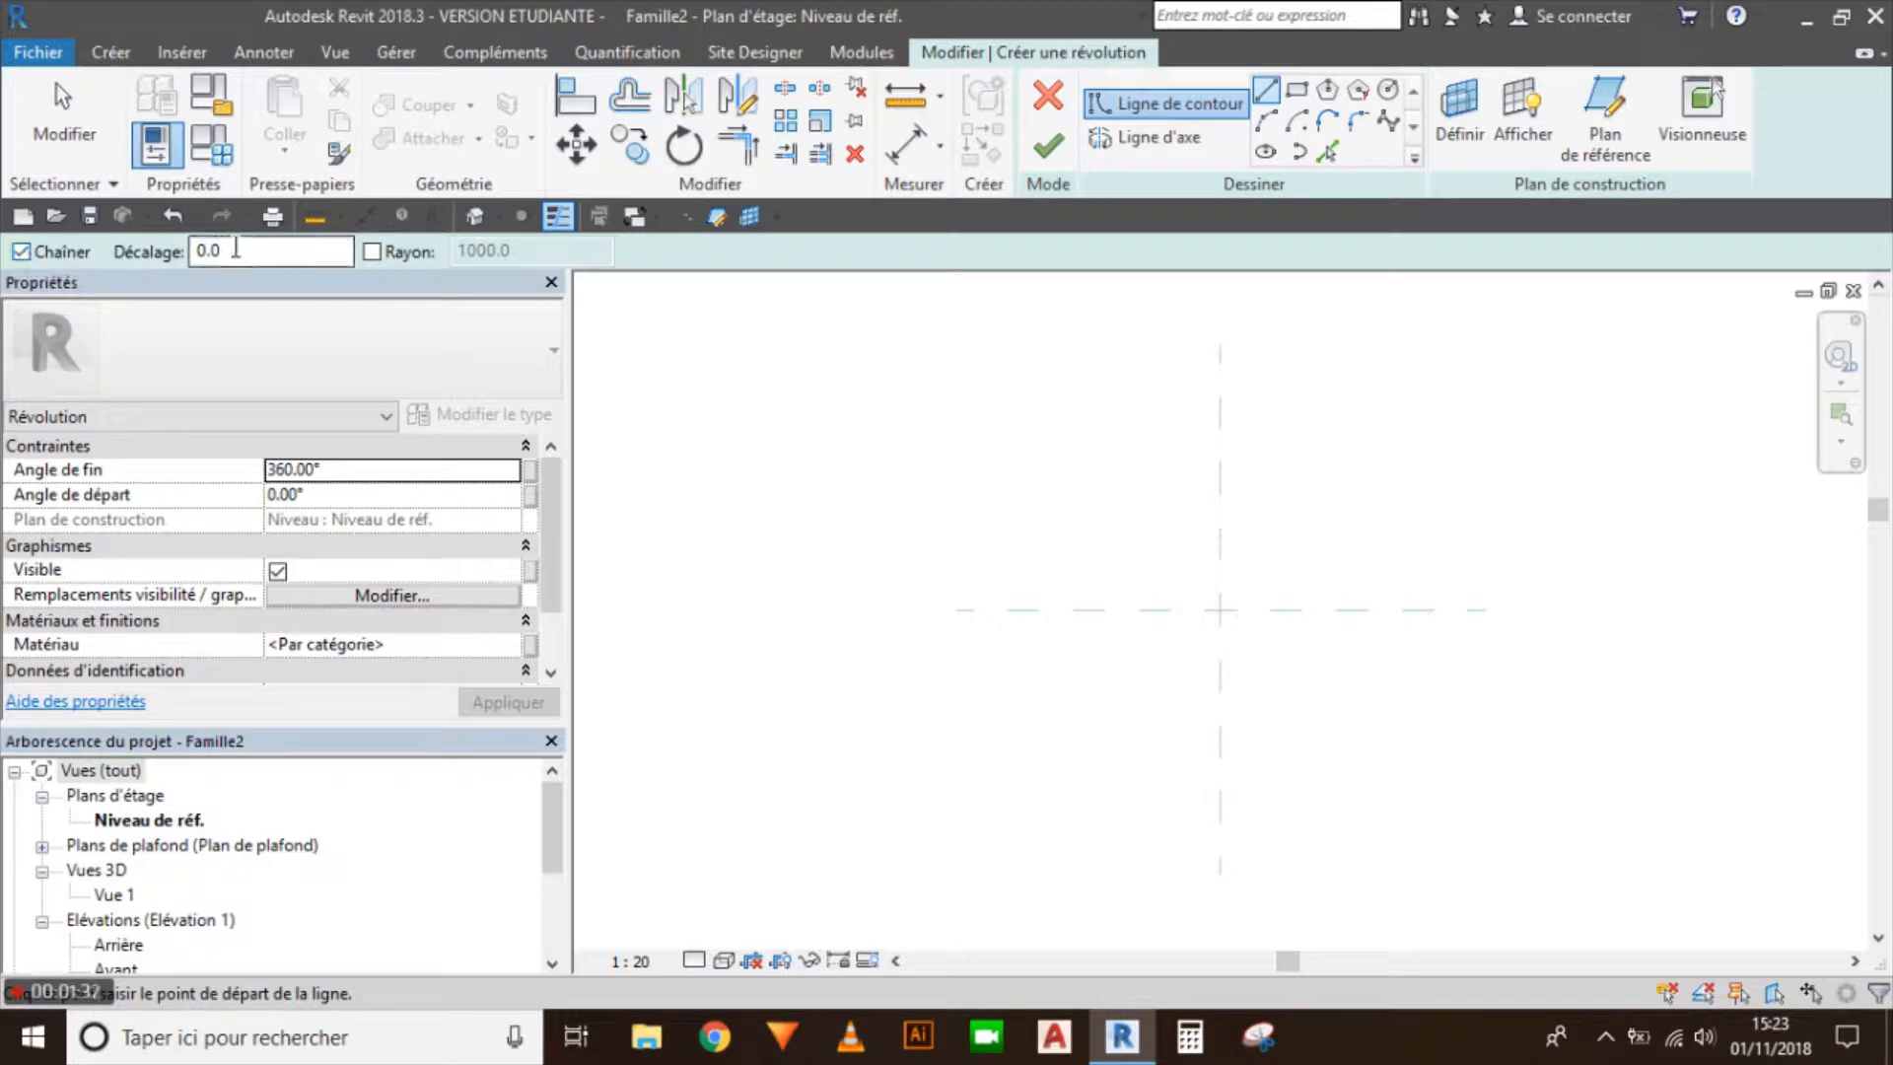
pyautogui.moveTo(232, 251); pyautogui.dragTo(191, 250)
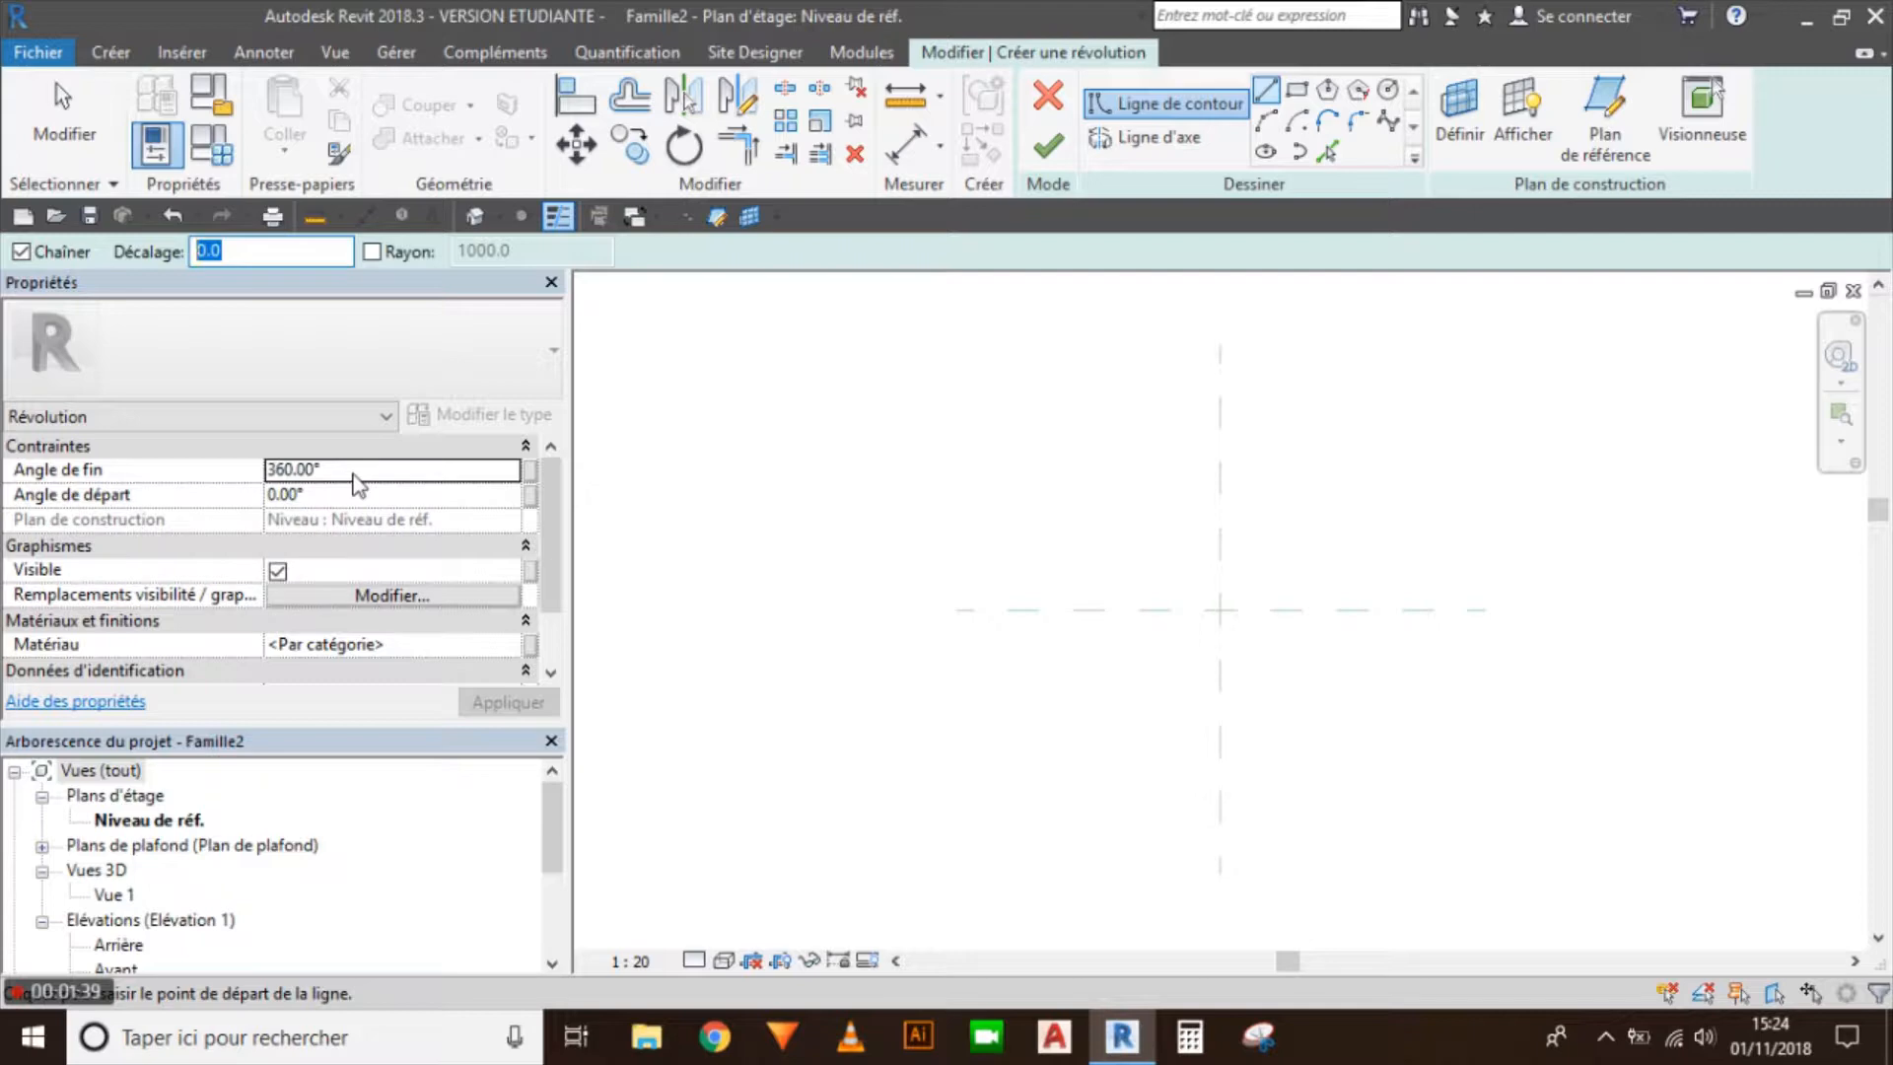
pyautogui.press('ctrl')
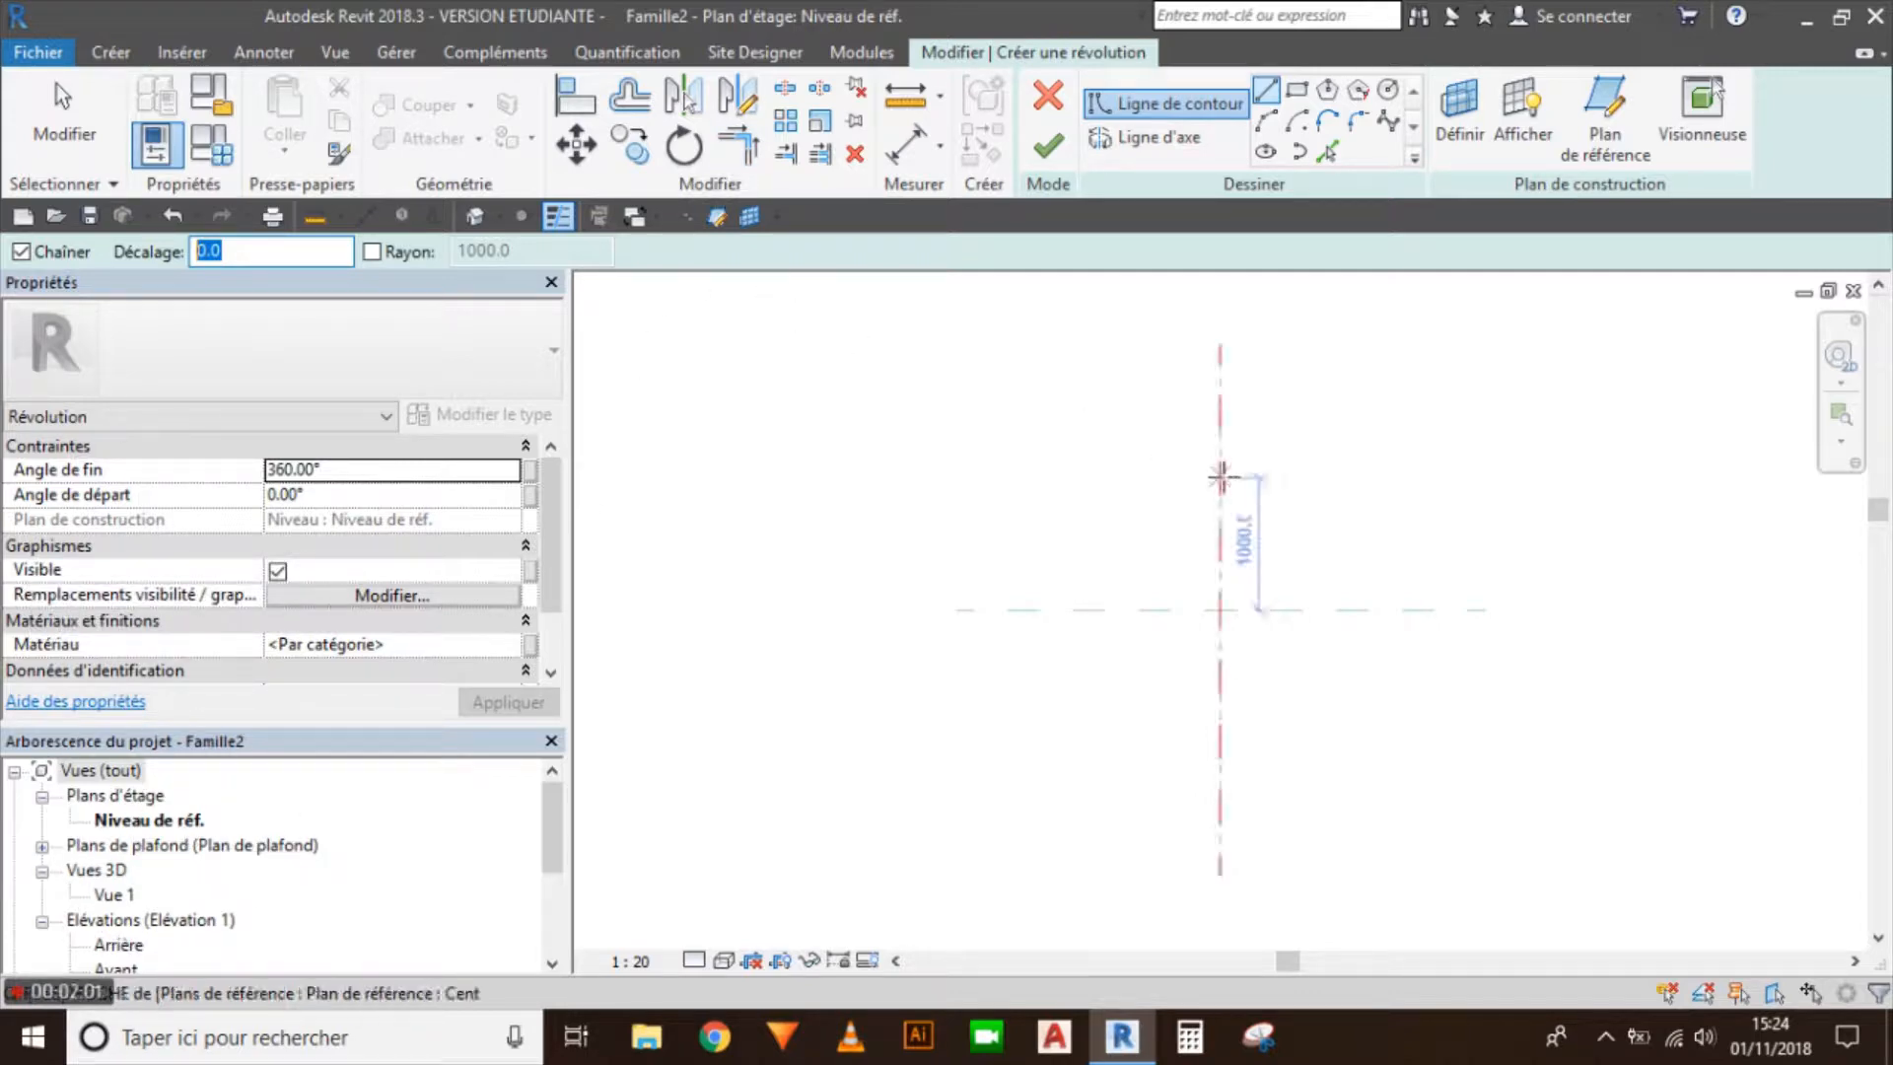
pyautogui.moveTo(1283, 611); pyautogui.dragTo(1212, 628, button='middle')
pyautogui.moveTo(1132, 549)
pyautogui.mouseDown(button='middle')
pyautogui.moveTo(1259, 549)
pyautogui.moveTo(1116, 622)
pyautogui.moveTo(1127, 578)
pyautogui.mouseUp(button='middle')
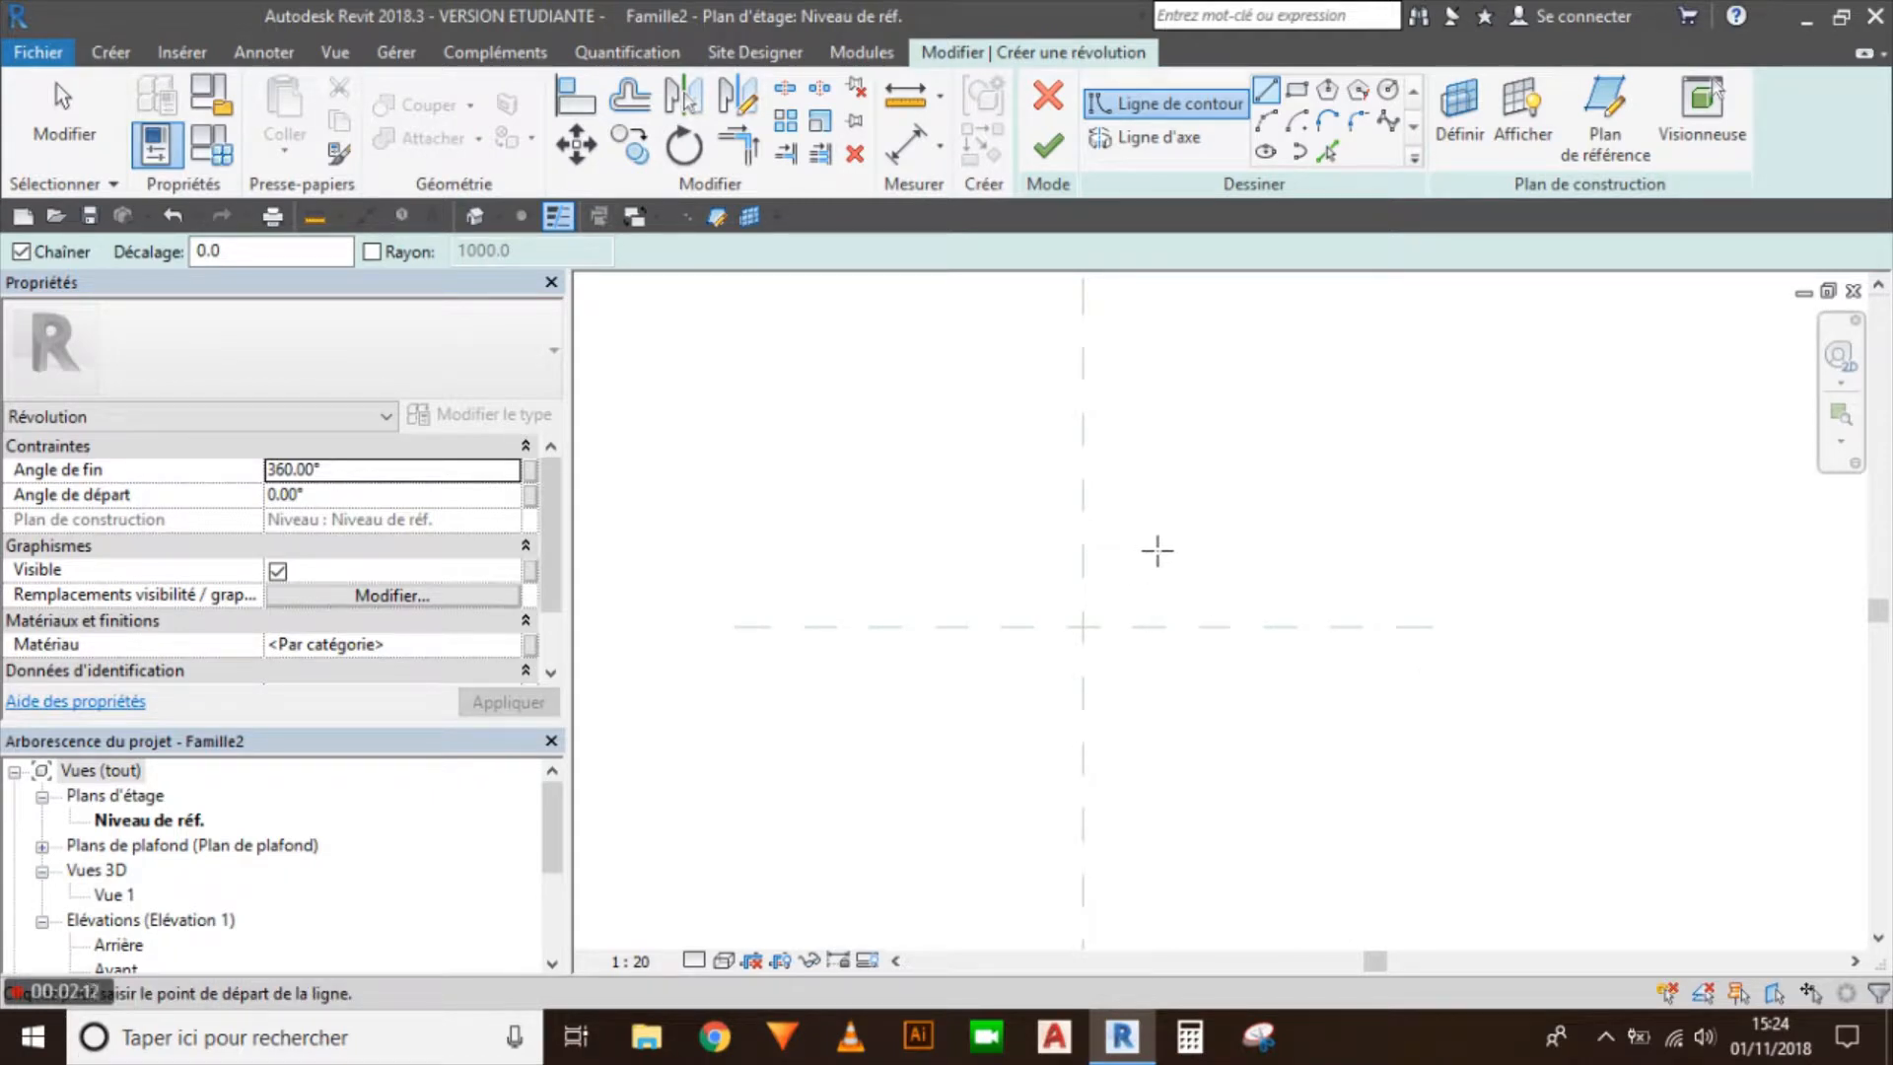
pyautogui.click(1082, 508)
pyautogui.click(1082, 784)
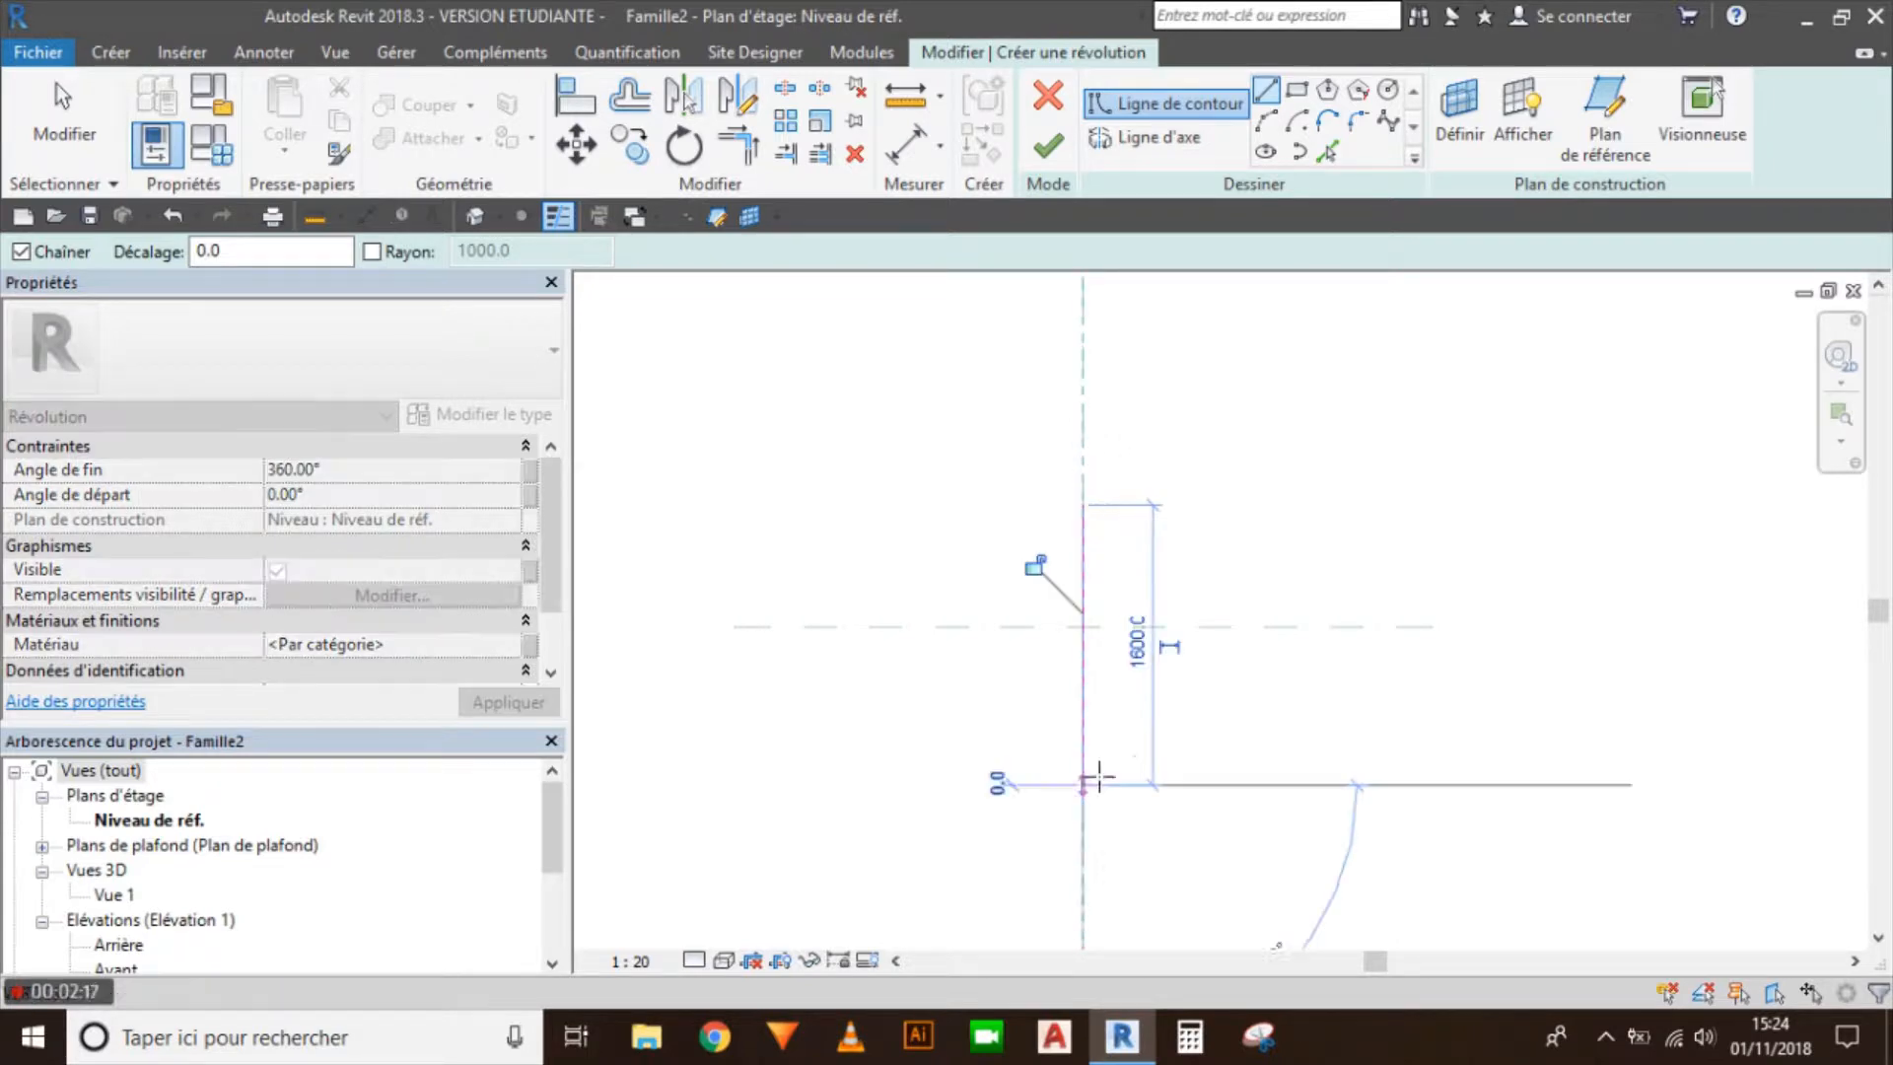
# Step: Close the revolve profile with a semicircular arc of radius 800 joining both ends of the vertical contour line
pyautogui.click(1266, 120)
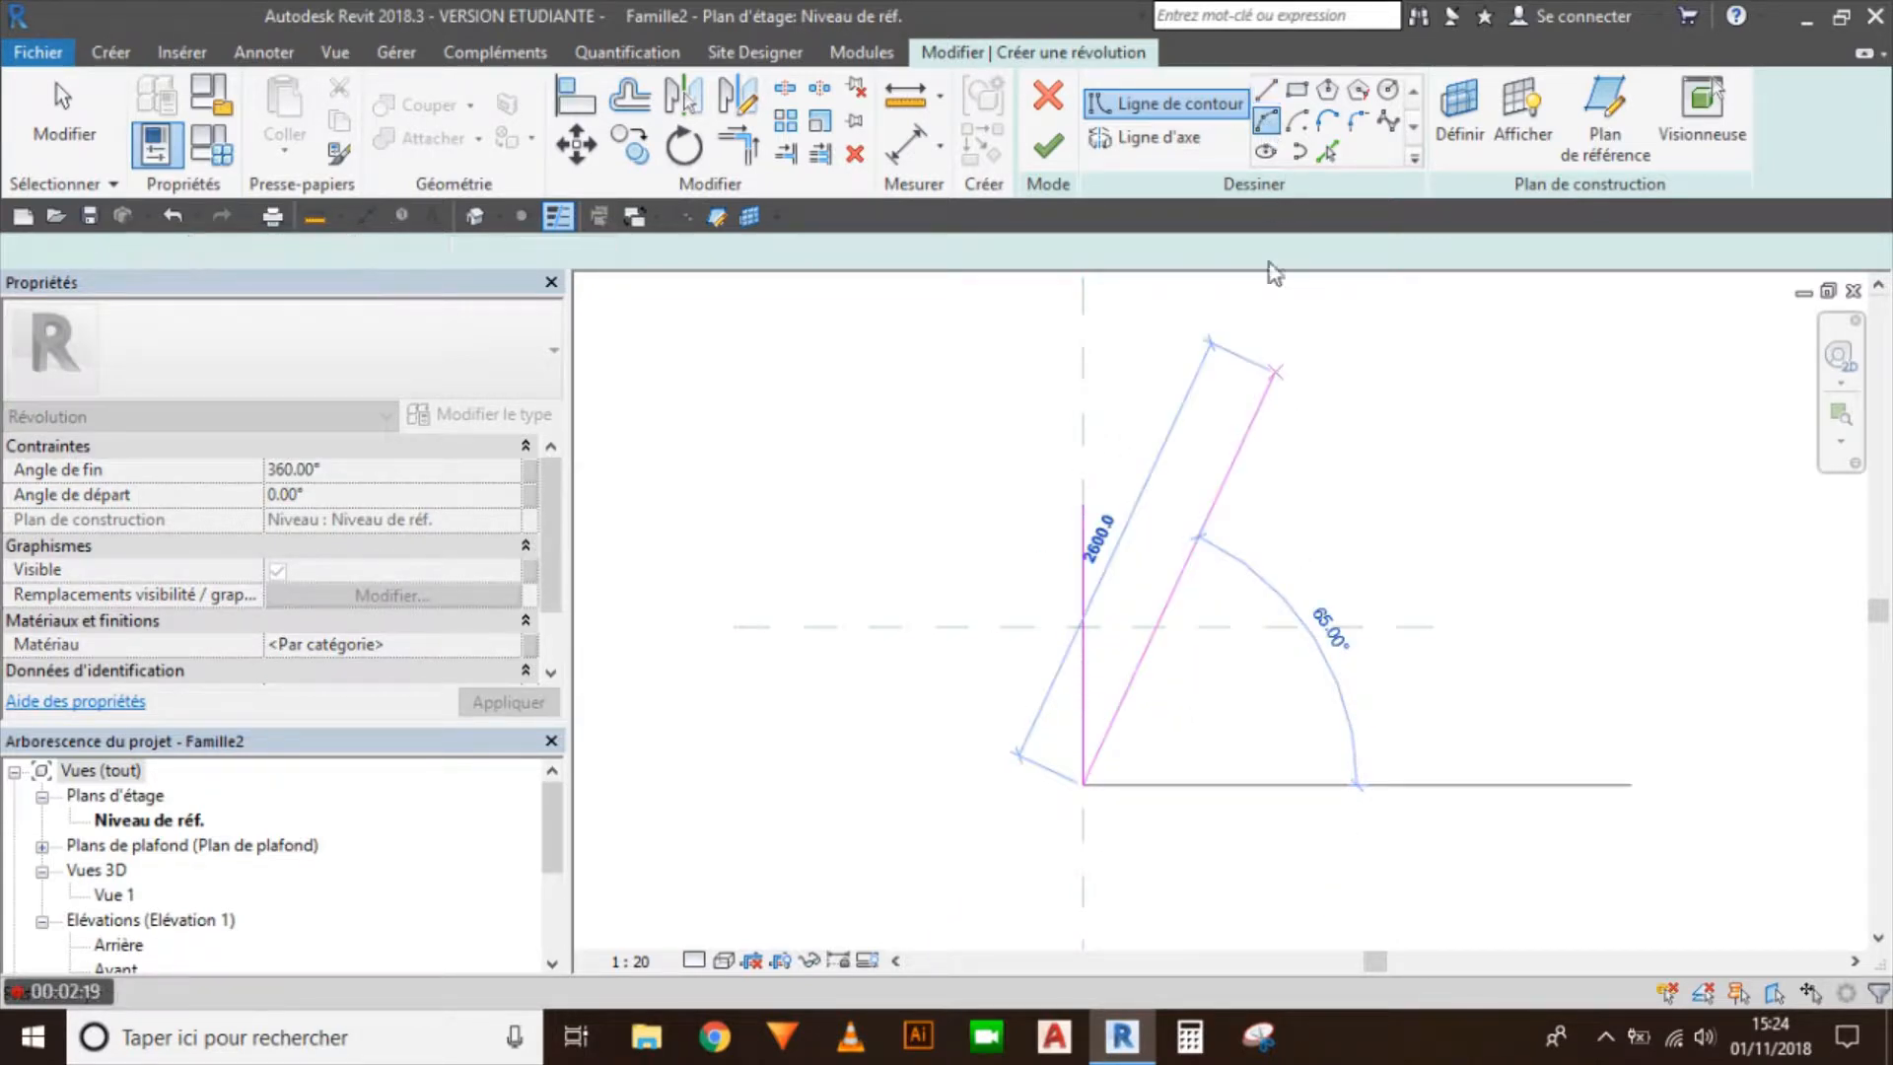
pyautogui.click(1083, 508)
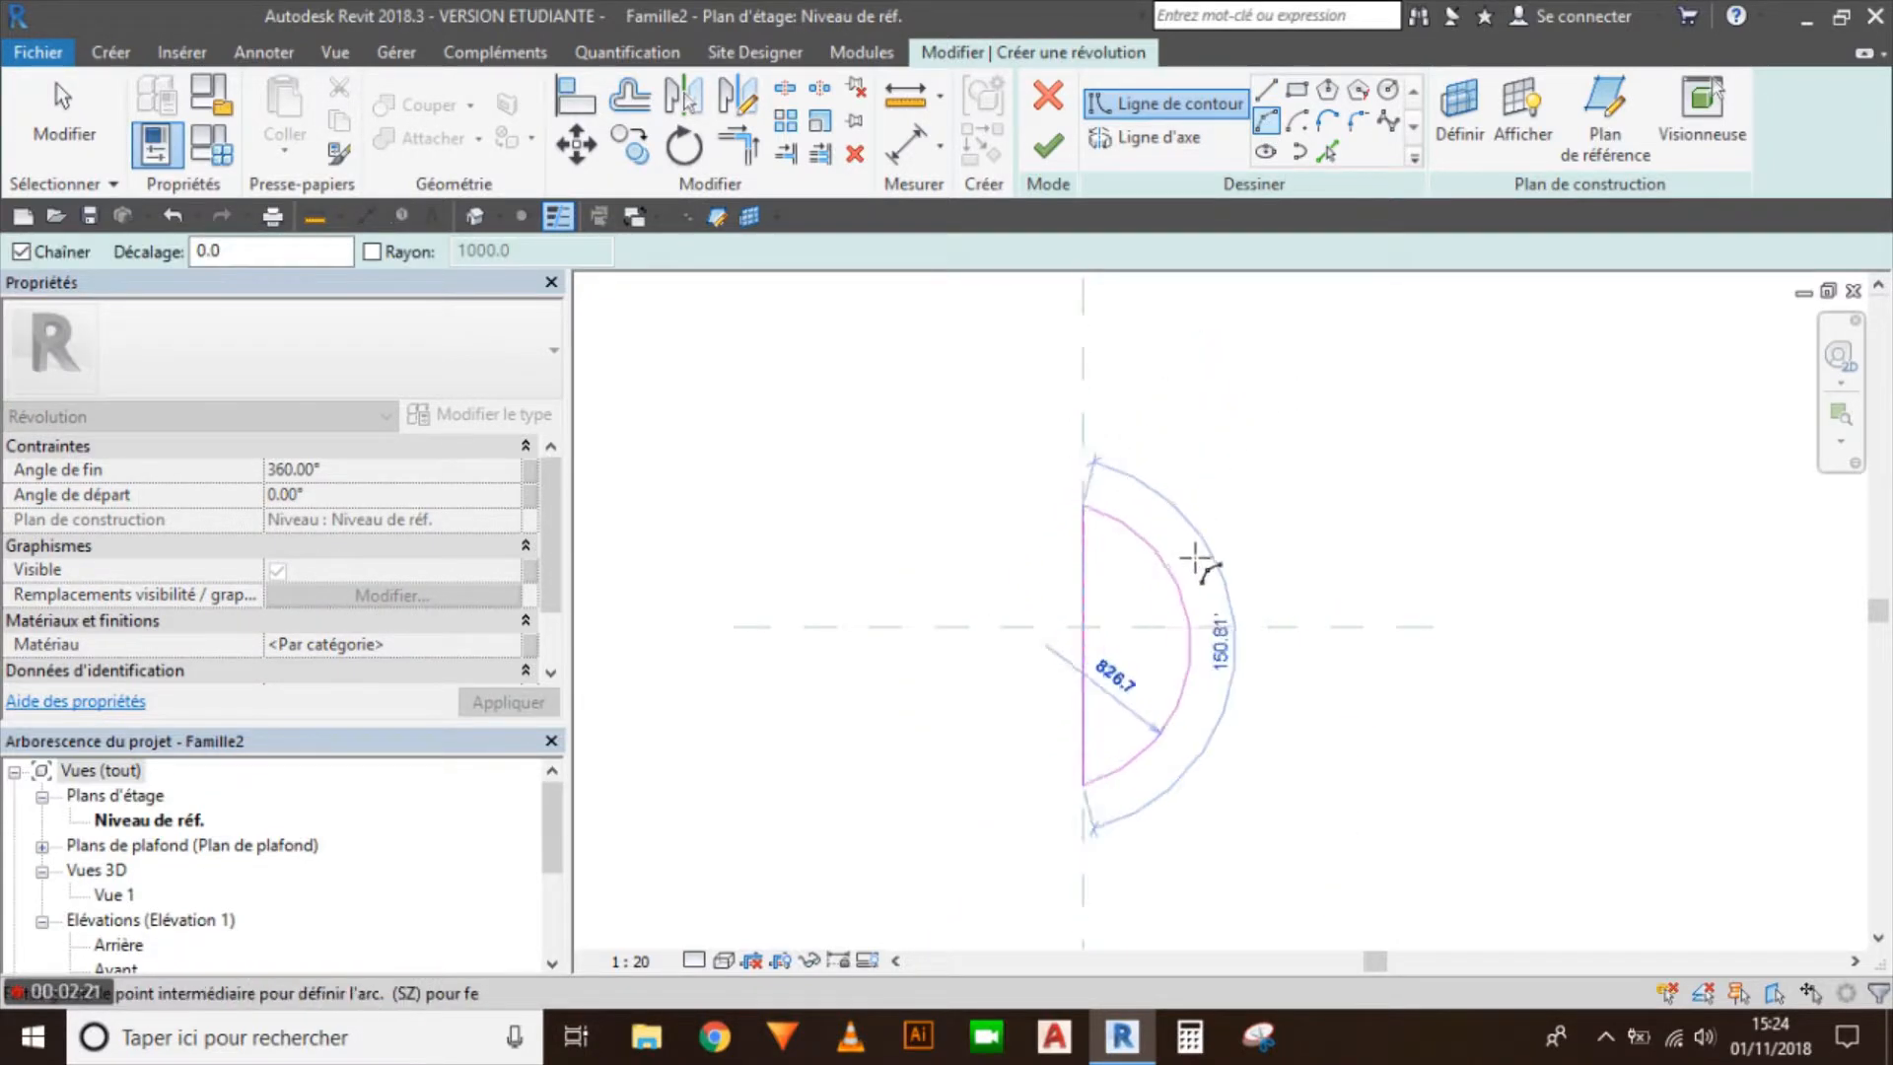
pyautogui.click(1223, 646)
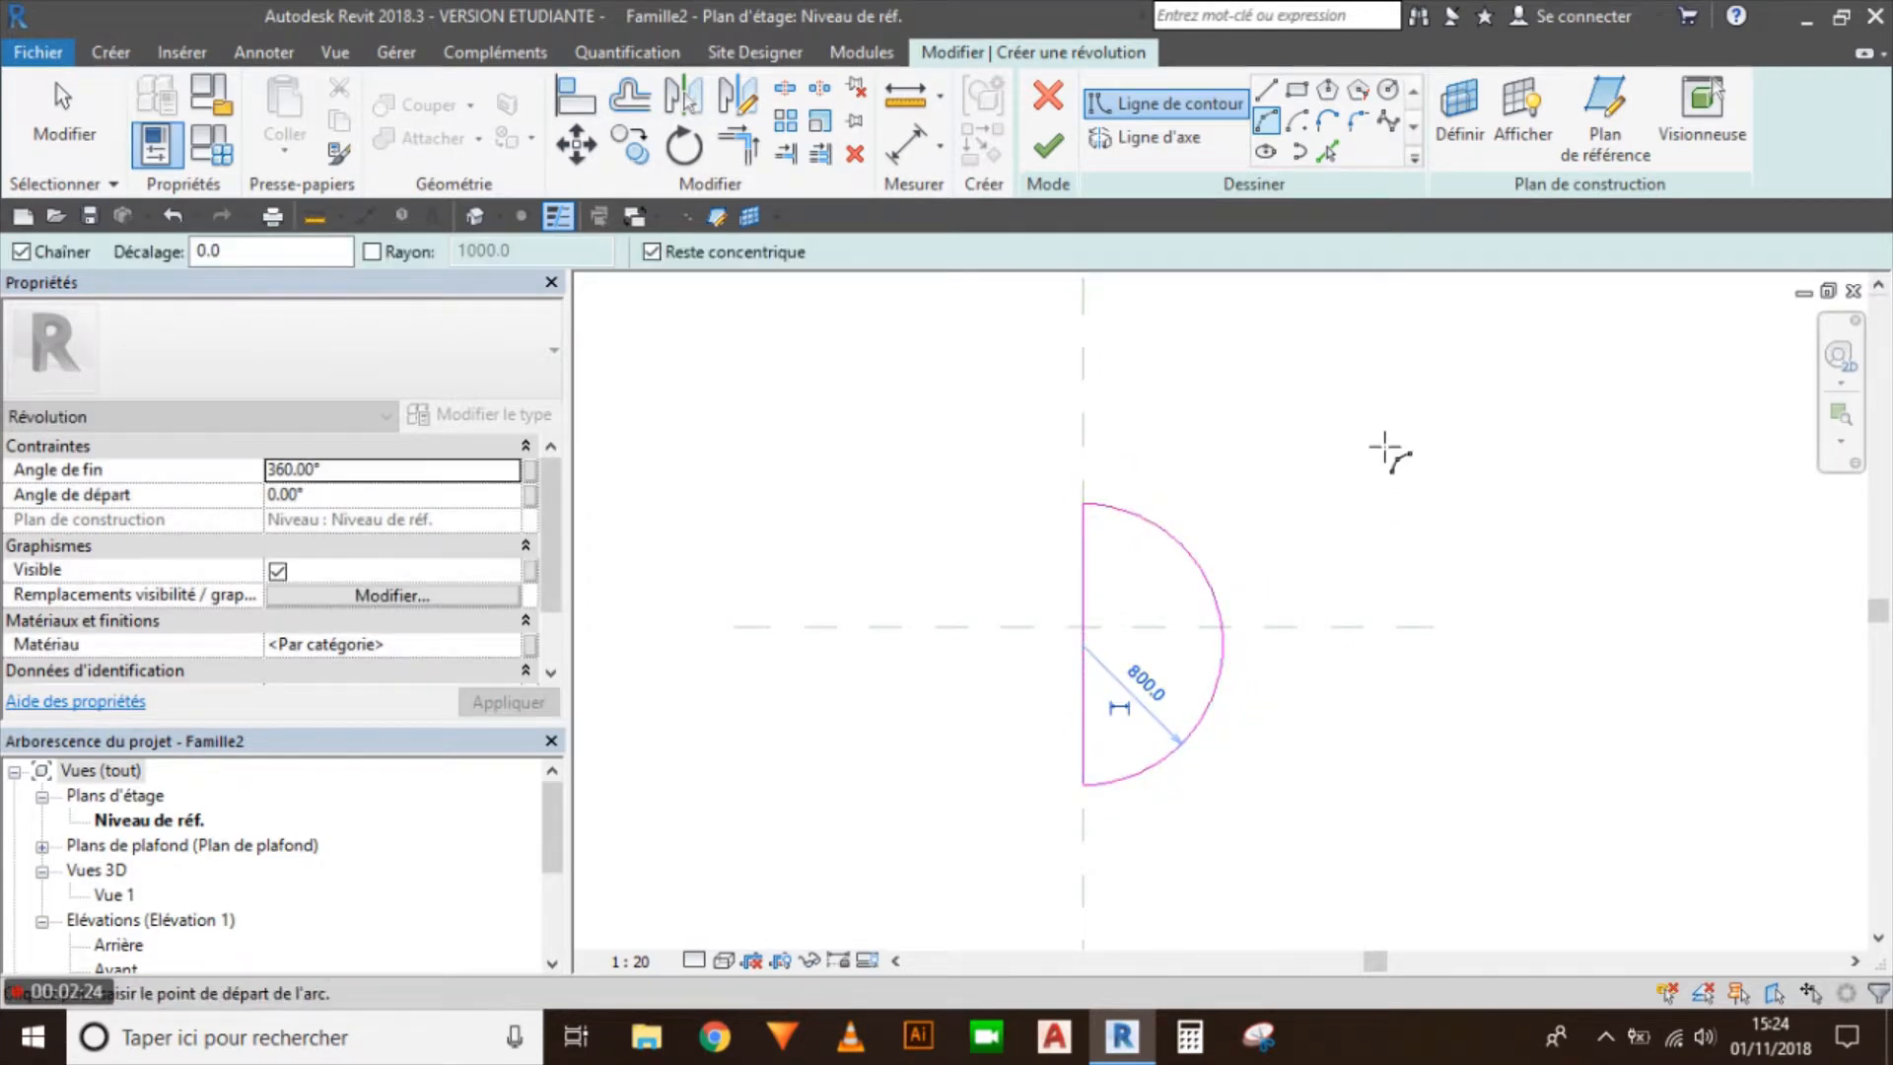
pyautogui.click(63, 123)
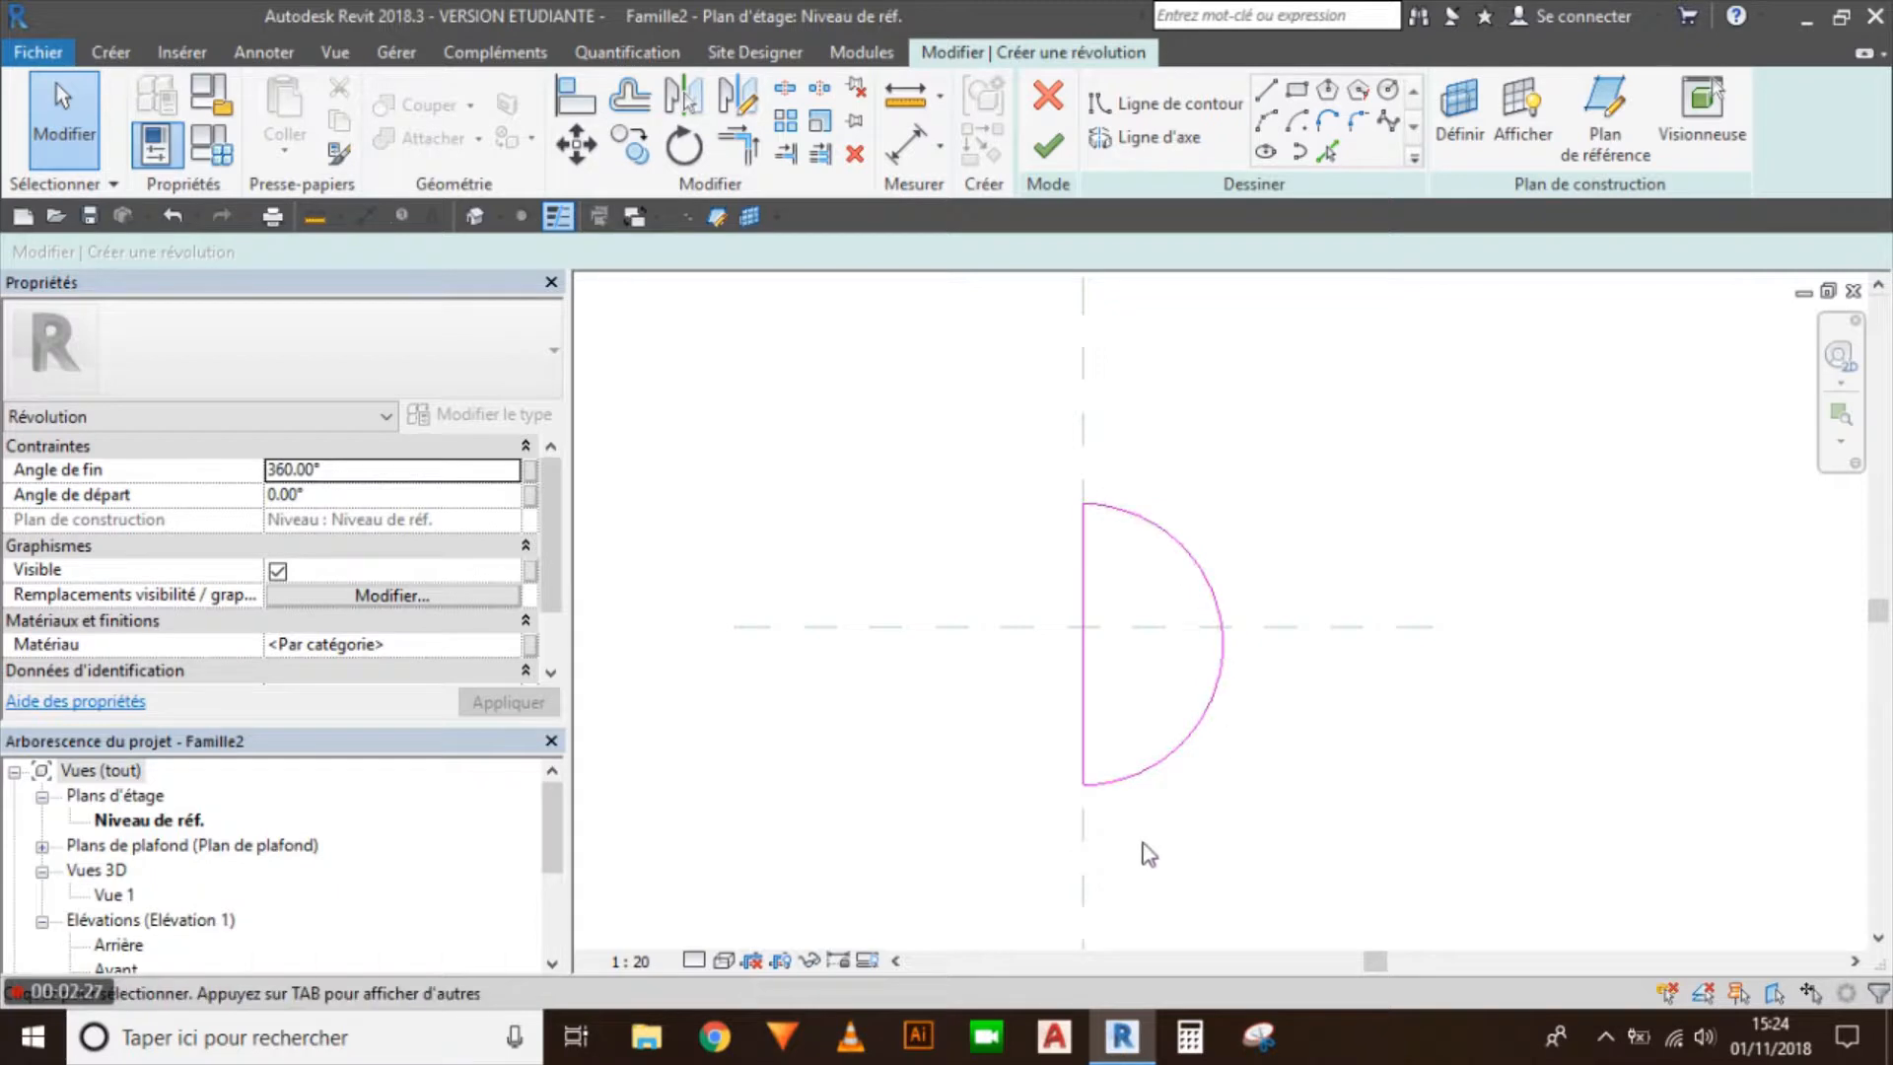
pyautogui.scroll(-1, 988, 644)
pyautogui.moveTo(983, 644); pyautogui.dragTo(984, 627, button='middle')
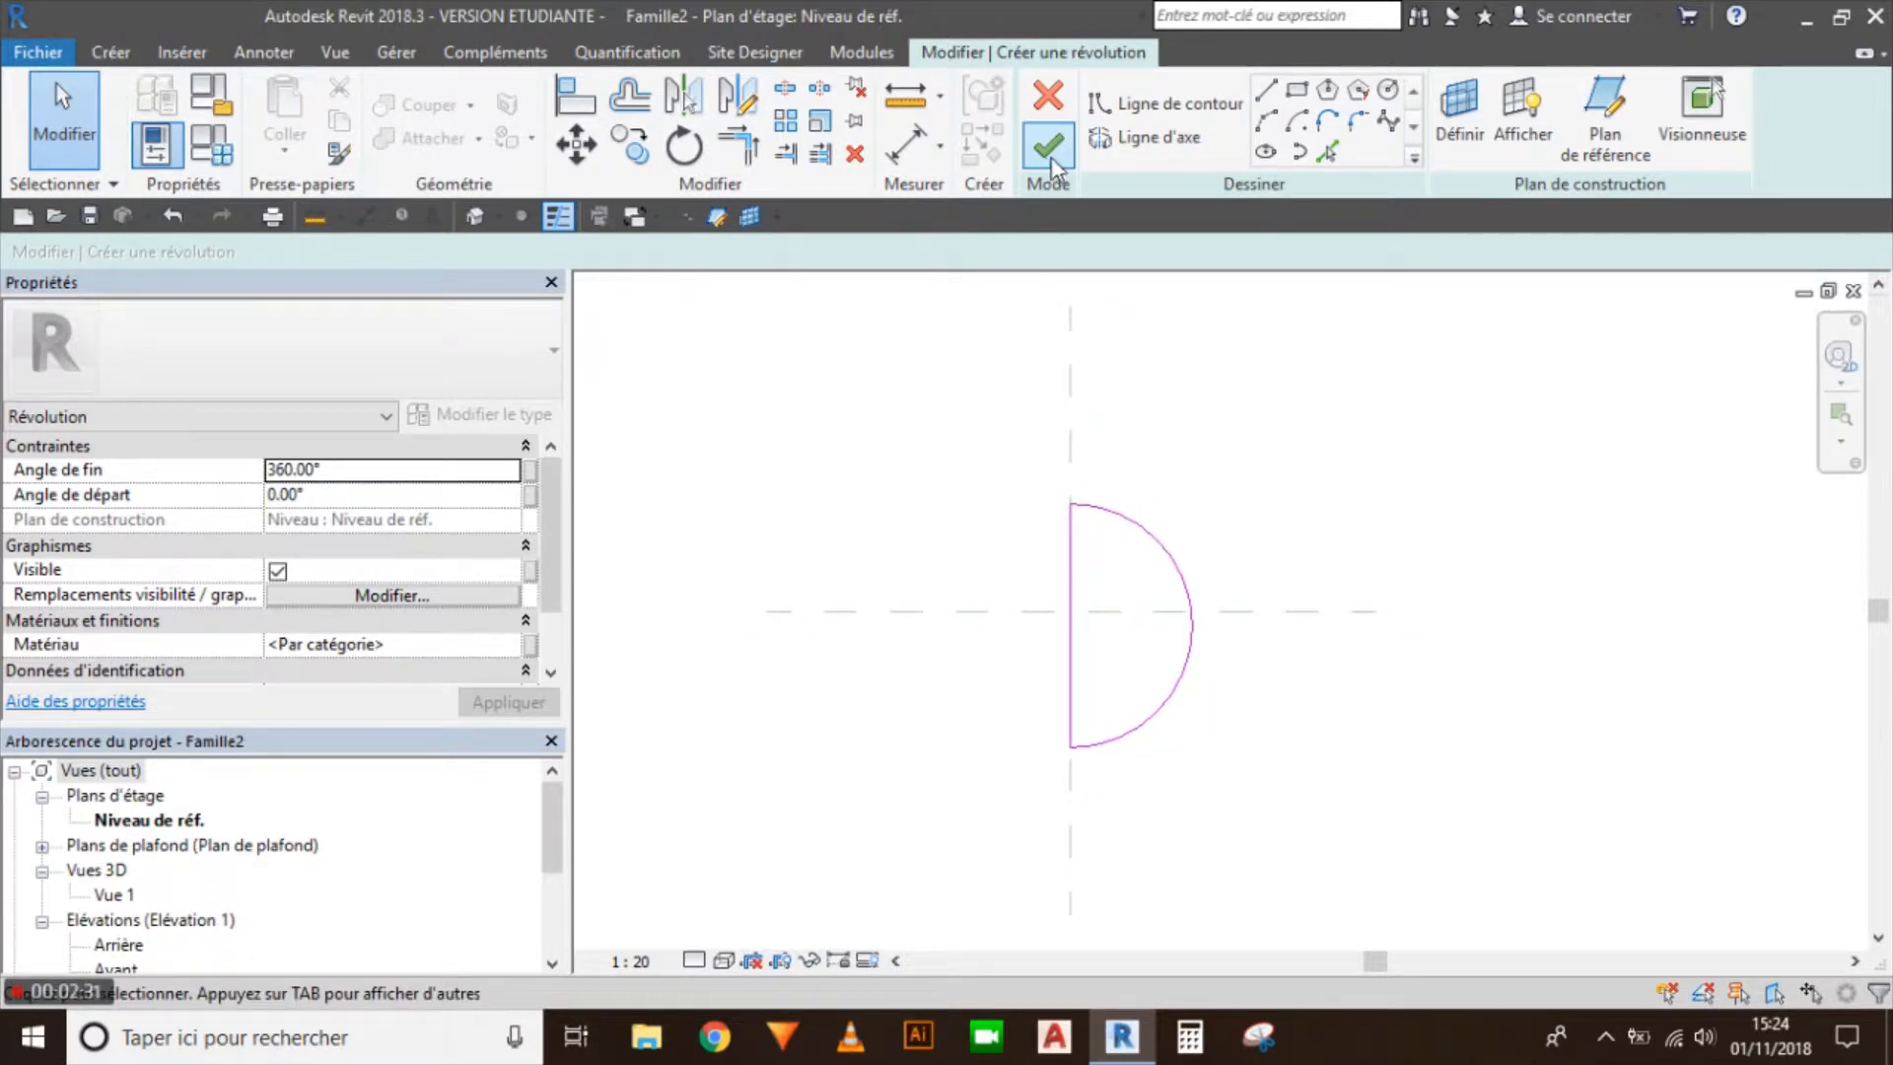
# Step: Pick the vertical reference plane as the axis line and finish the revolve of the semicircular profile
pyautogui.click(1161, 147)
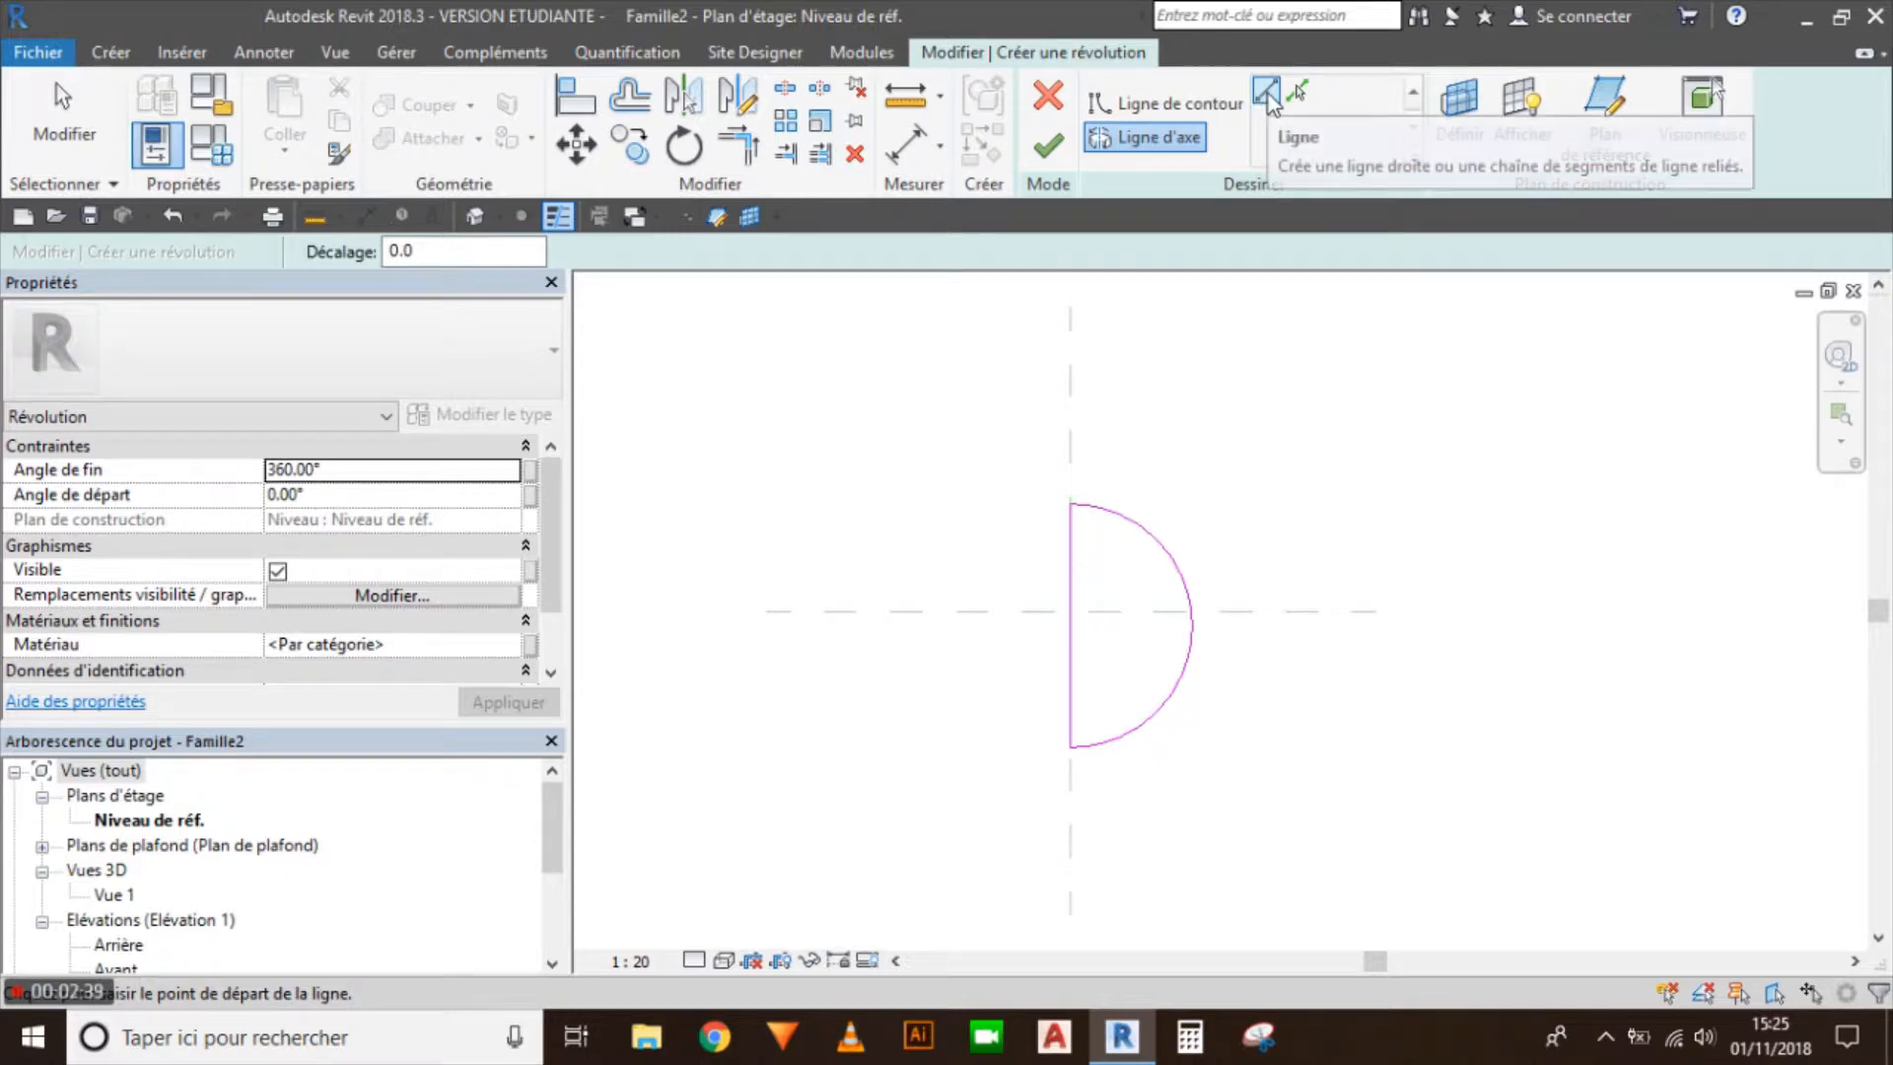
pyautogui.click(1072, 337)
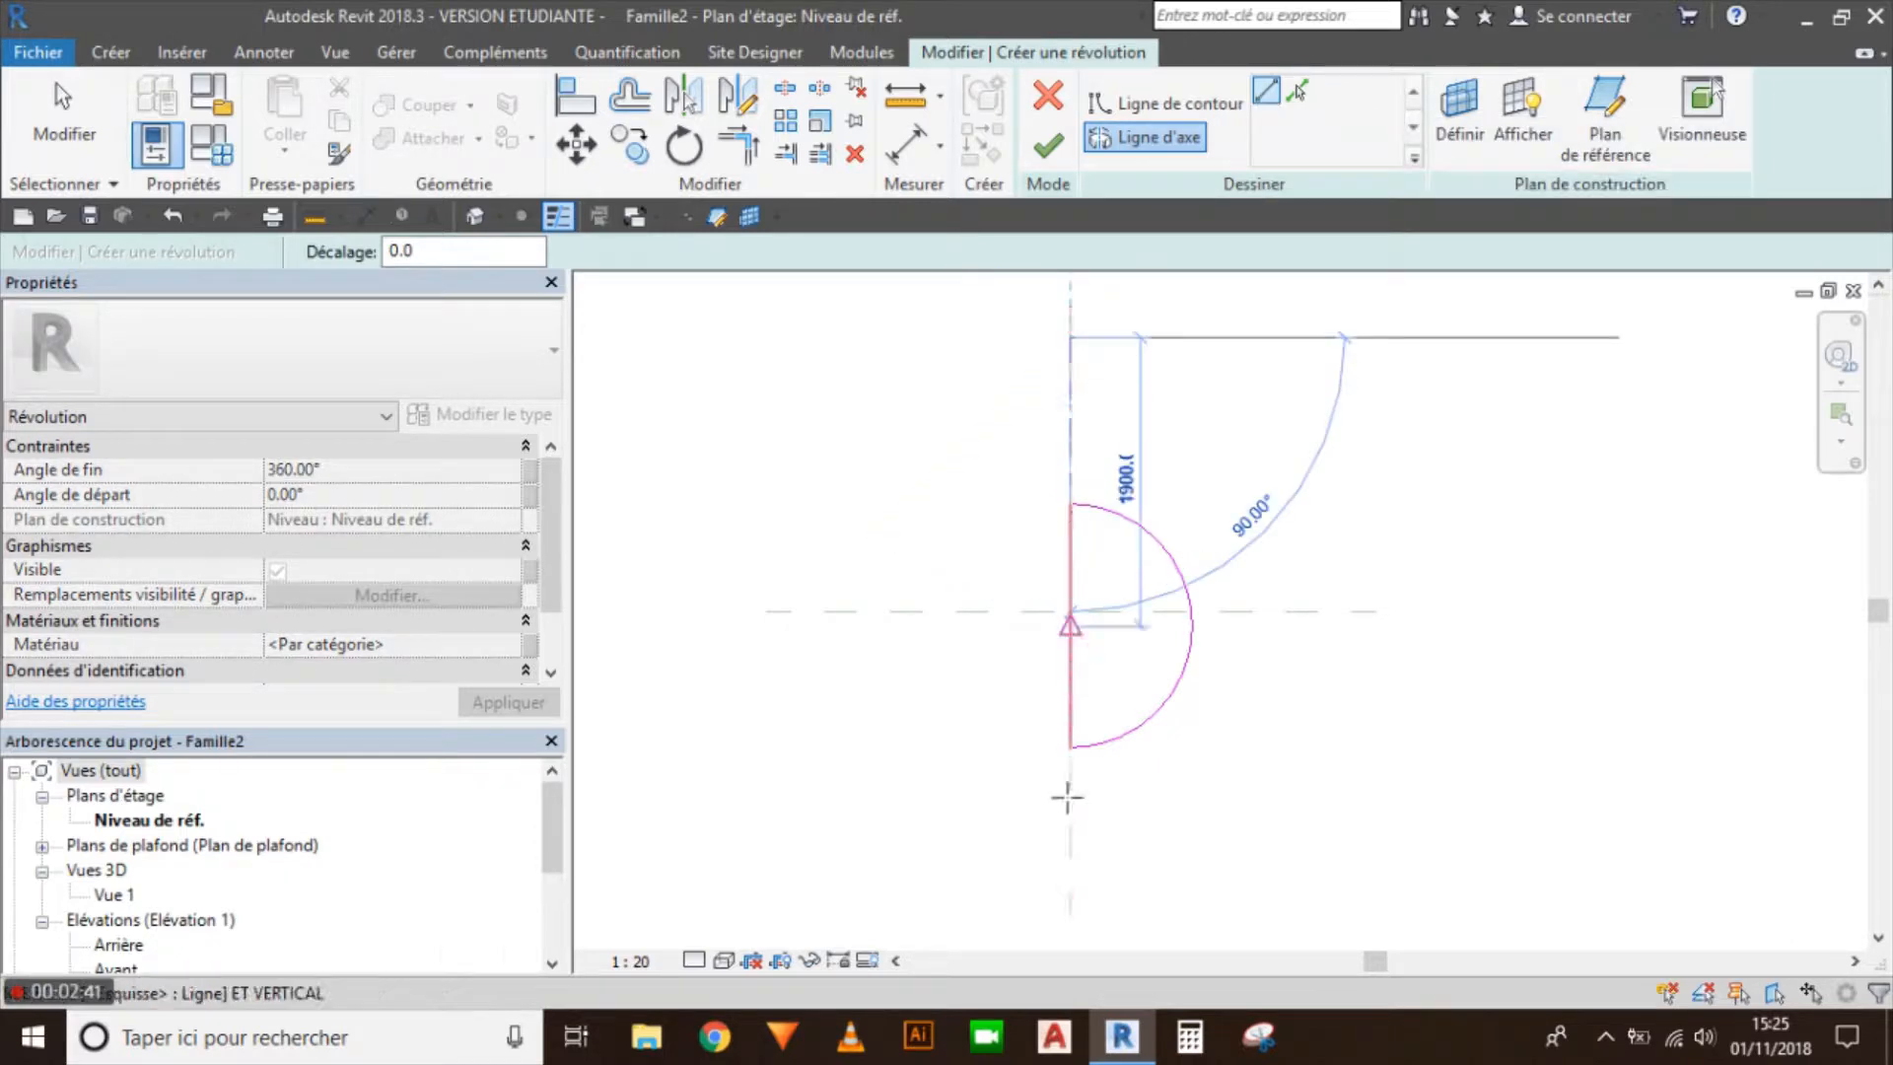
pyautogui.click(1070, 900)
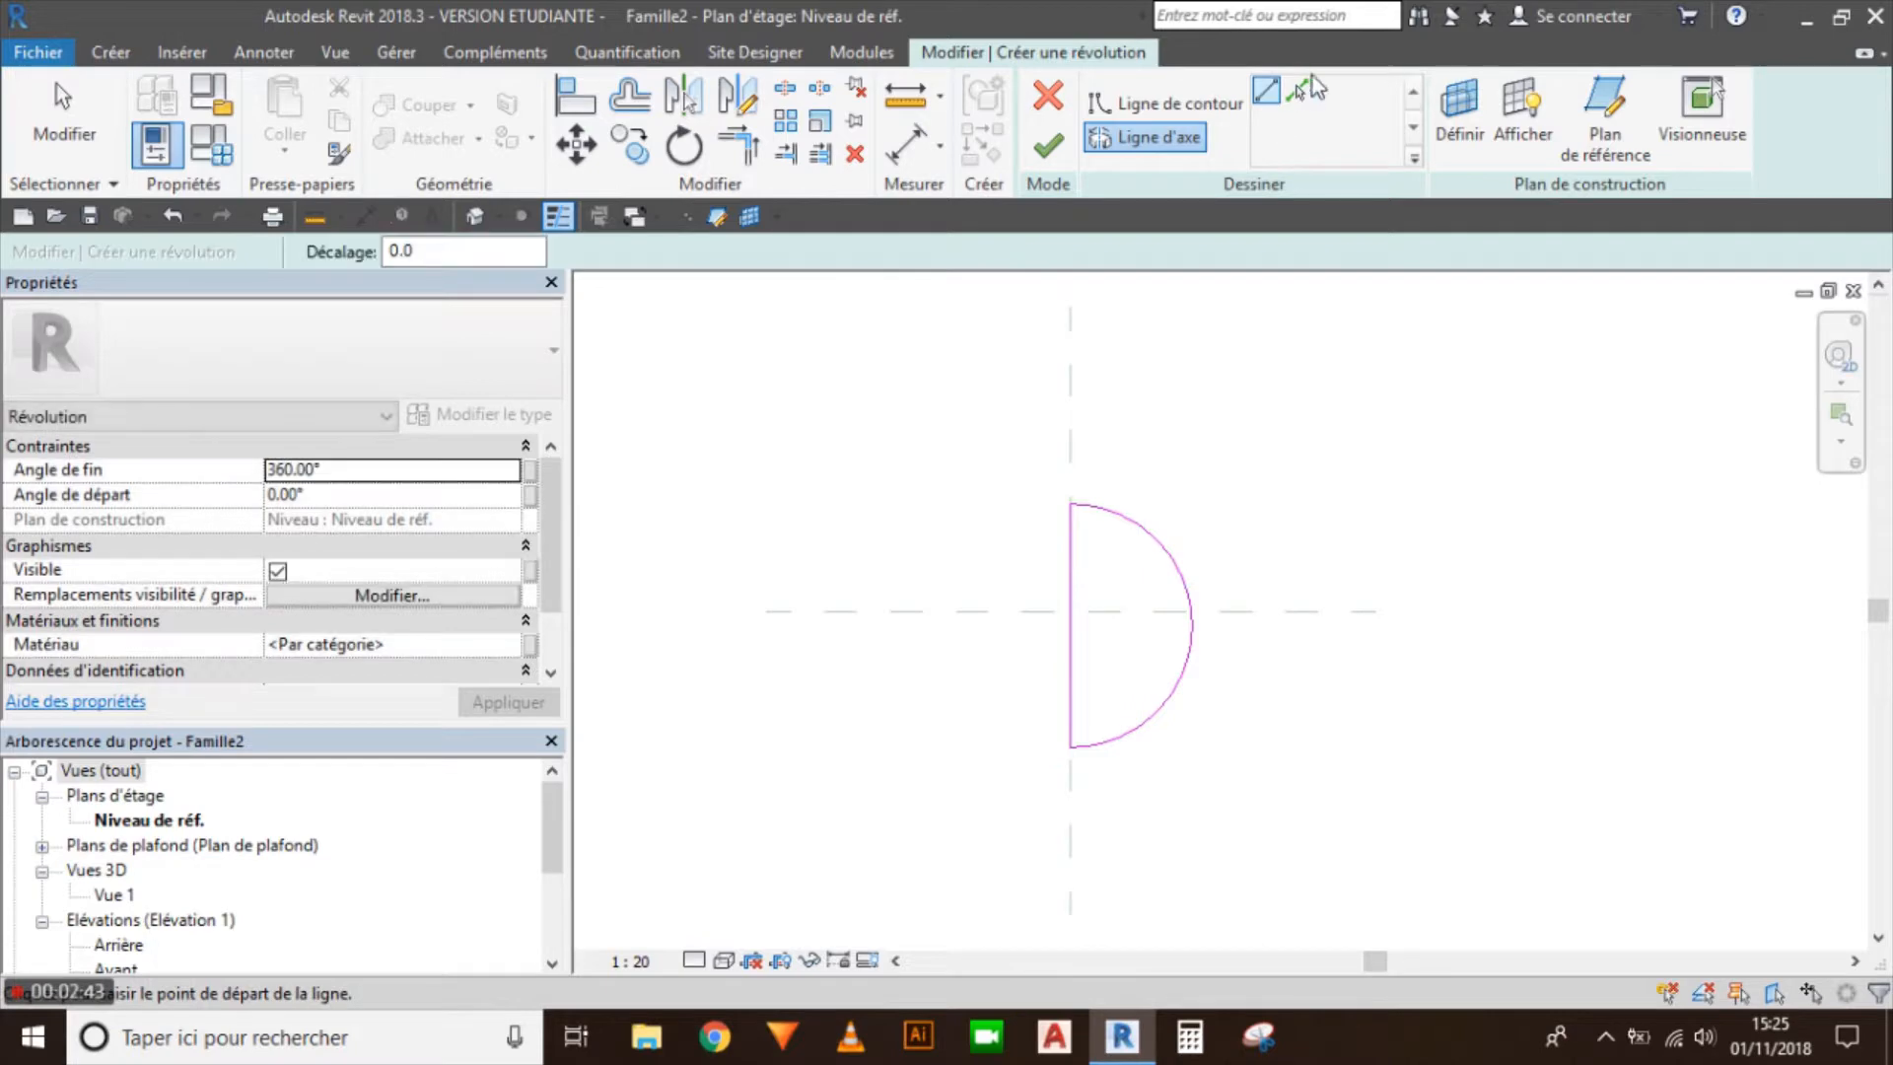
pyautogui.click(1299, 94)
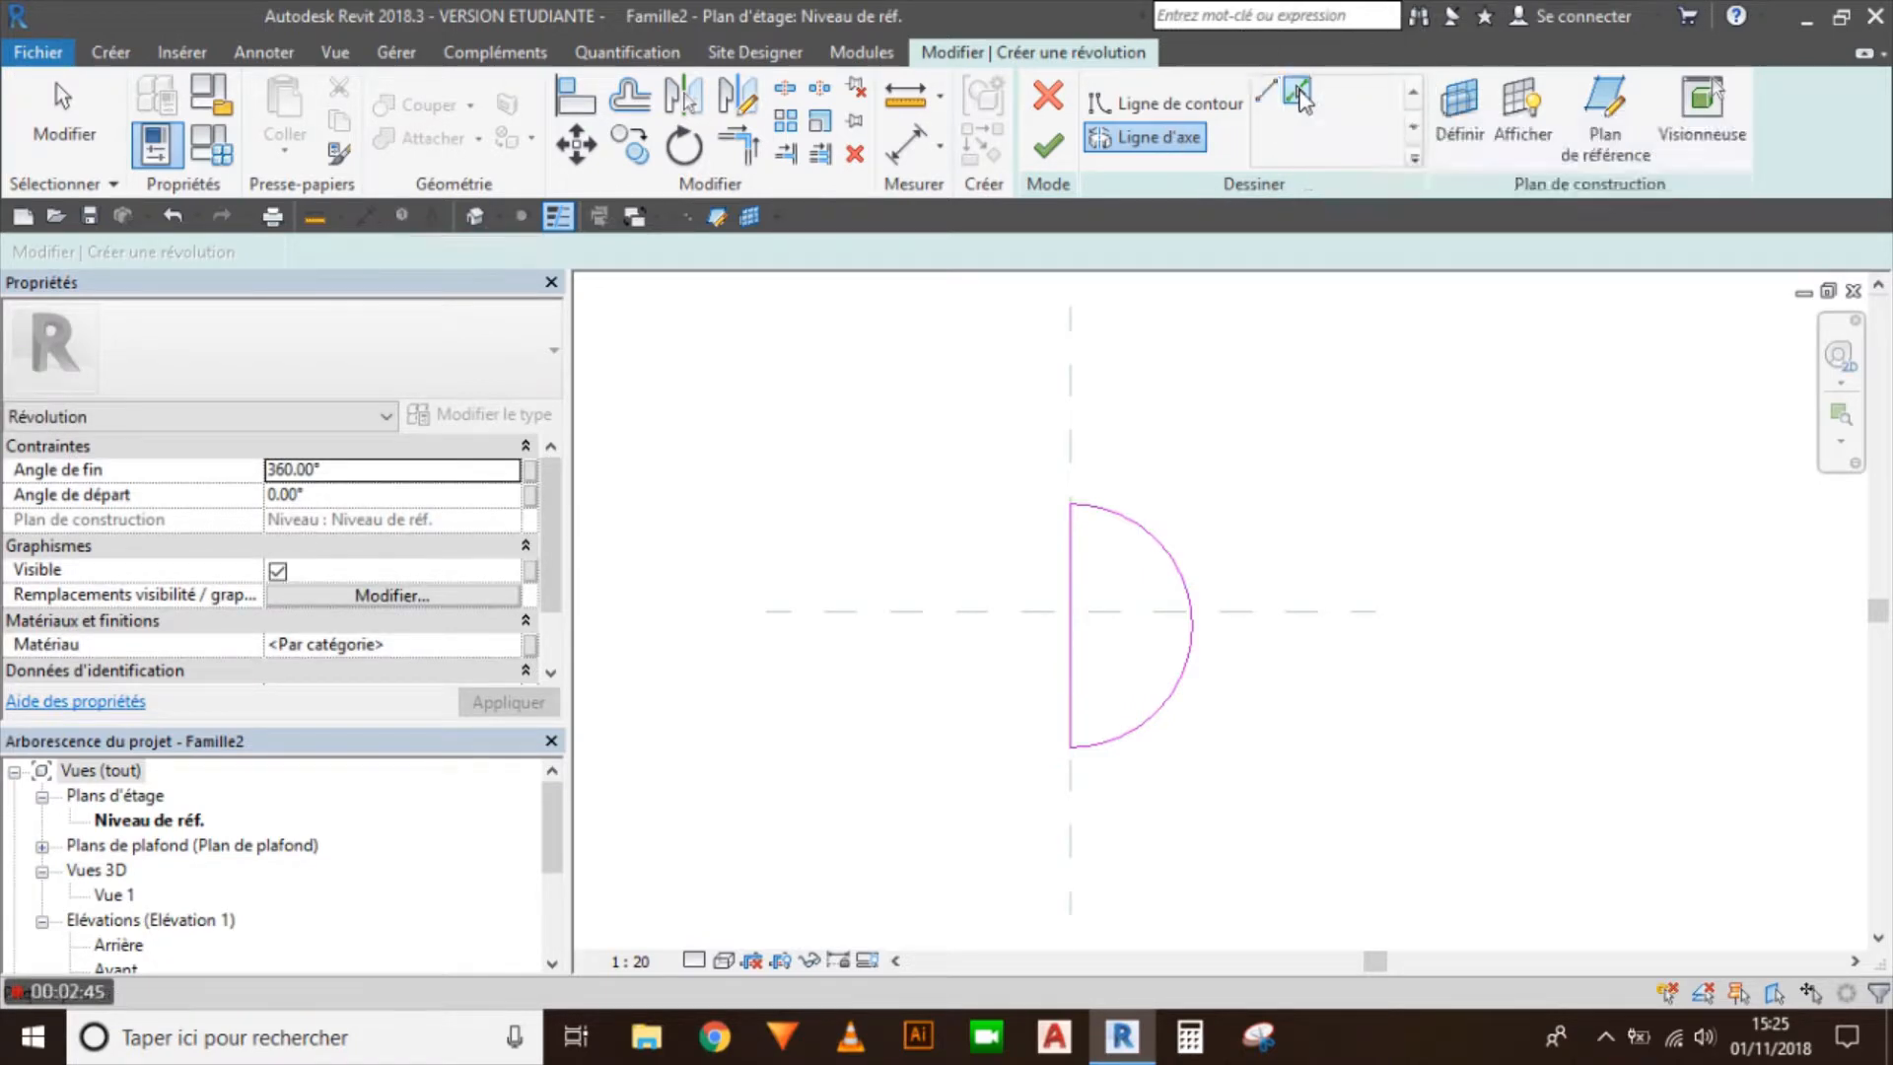
pyautogui.click(1073, 392)
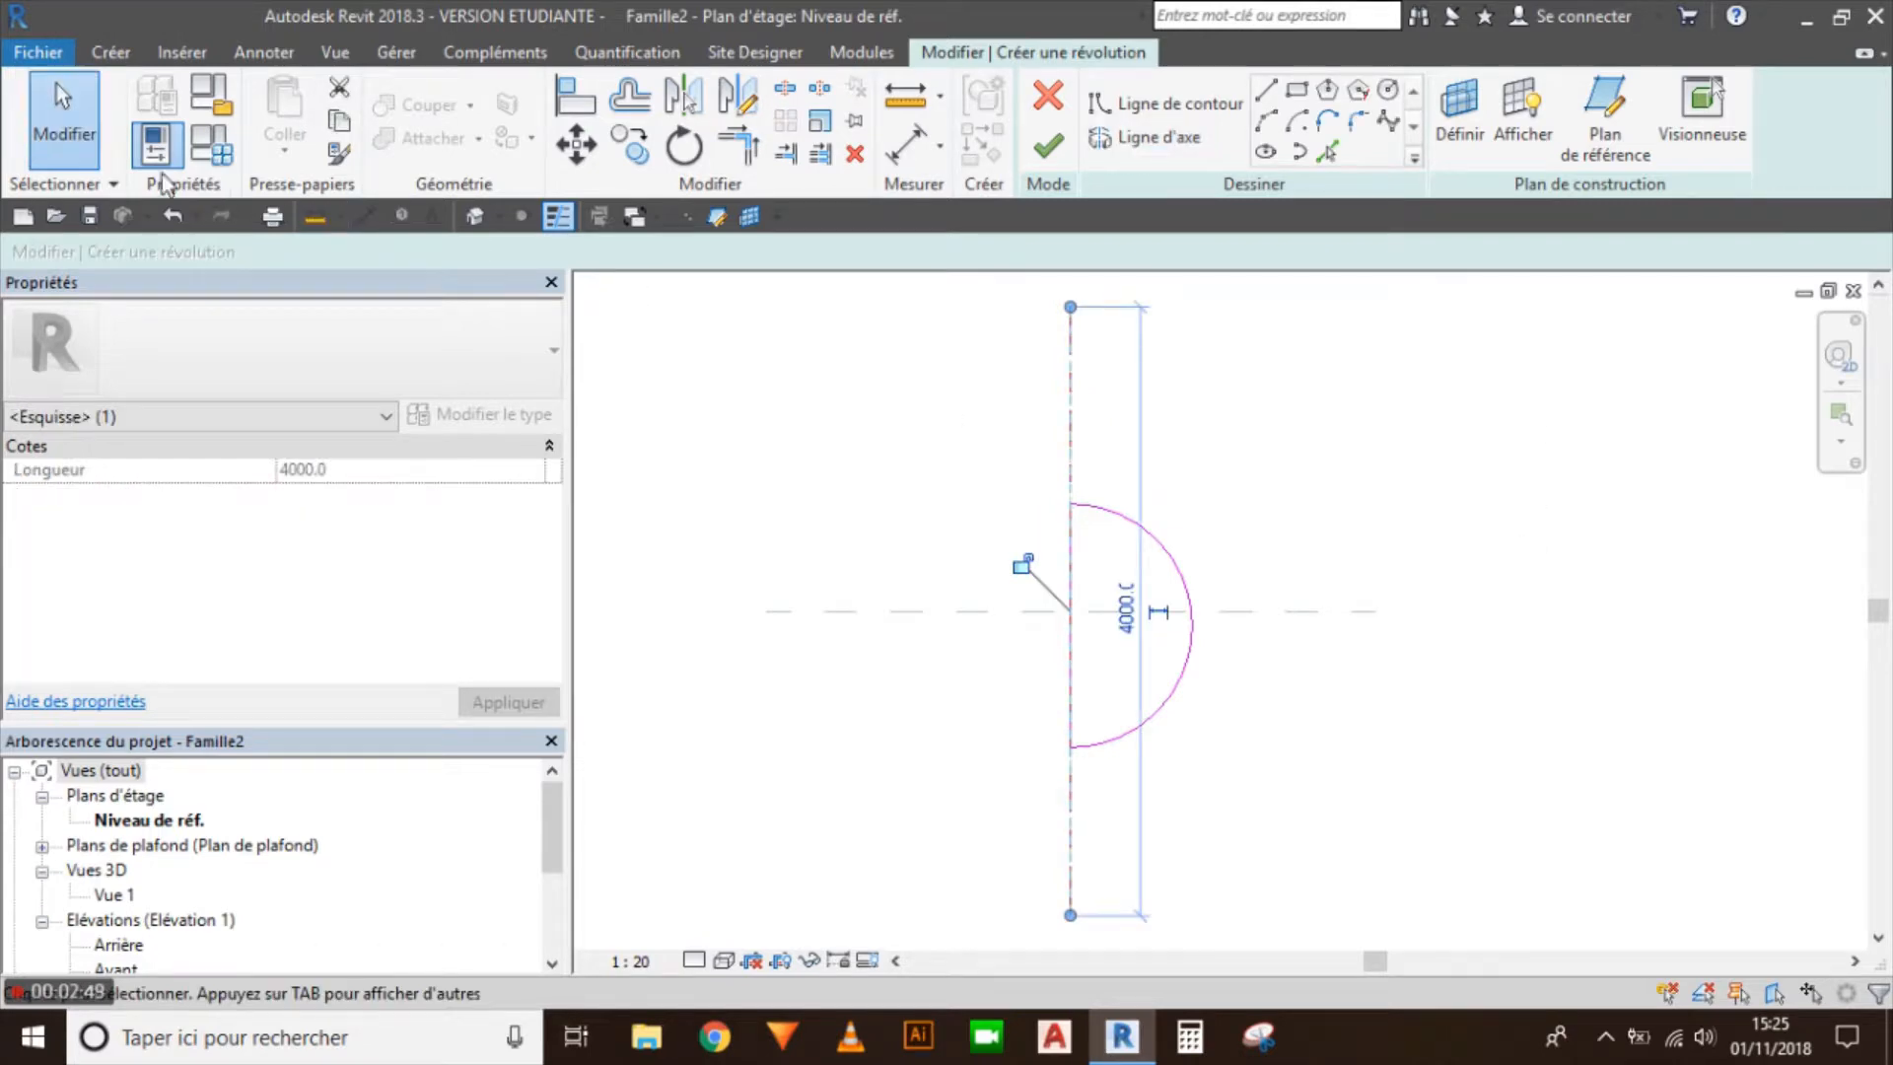
pyautogui.click(75, 127)
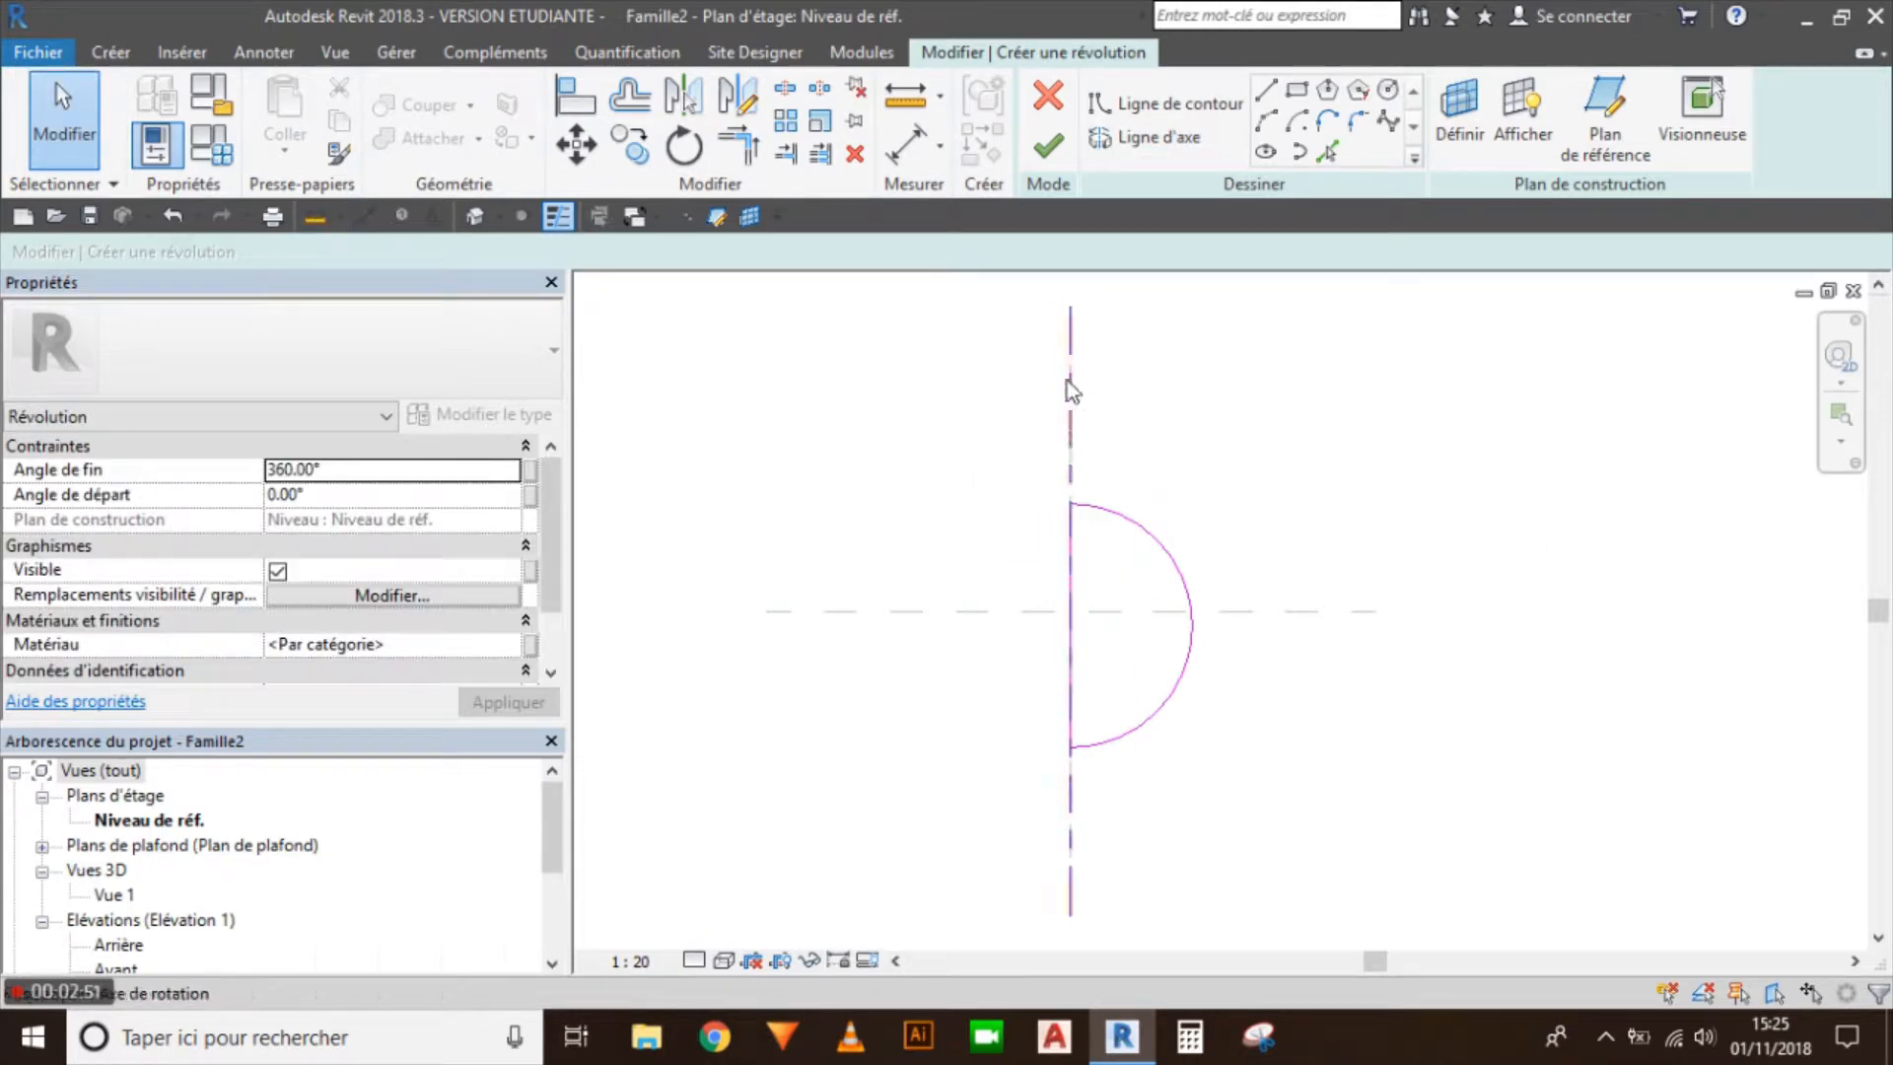
pyautogui.click(1047, 148)
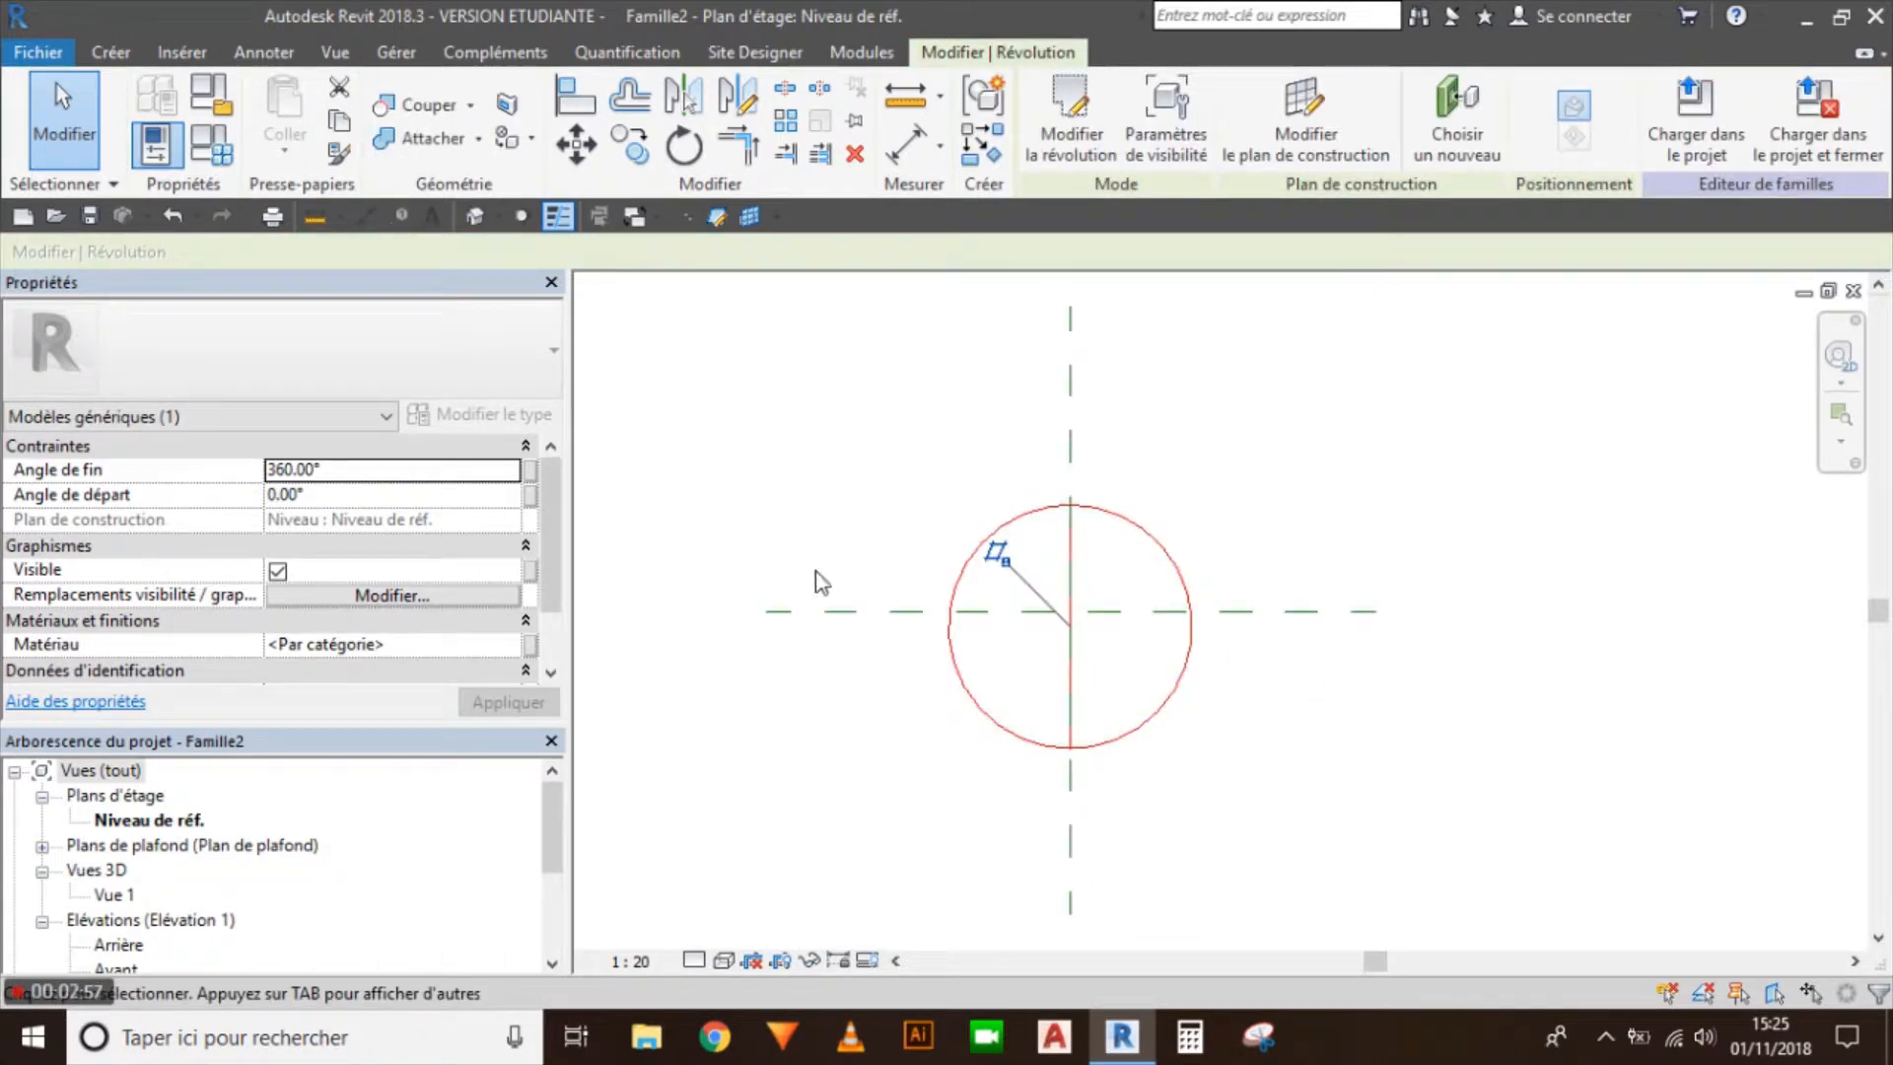
# Step: Open the 3D view Vue 1, set its visual style to Ombré and orbit around the sphere
pyautogui.doubleClick(113, 895)
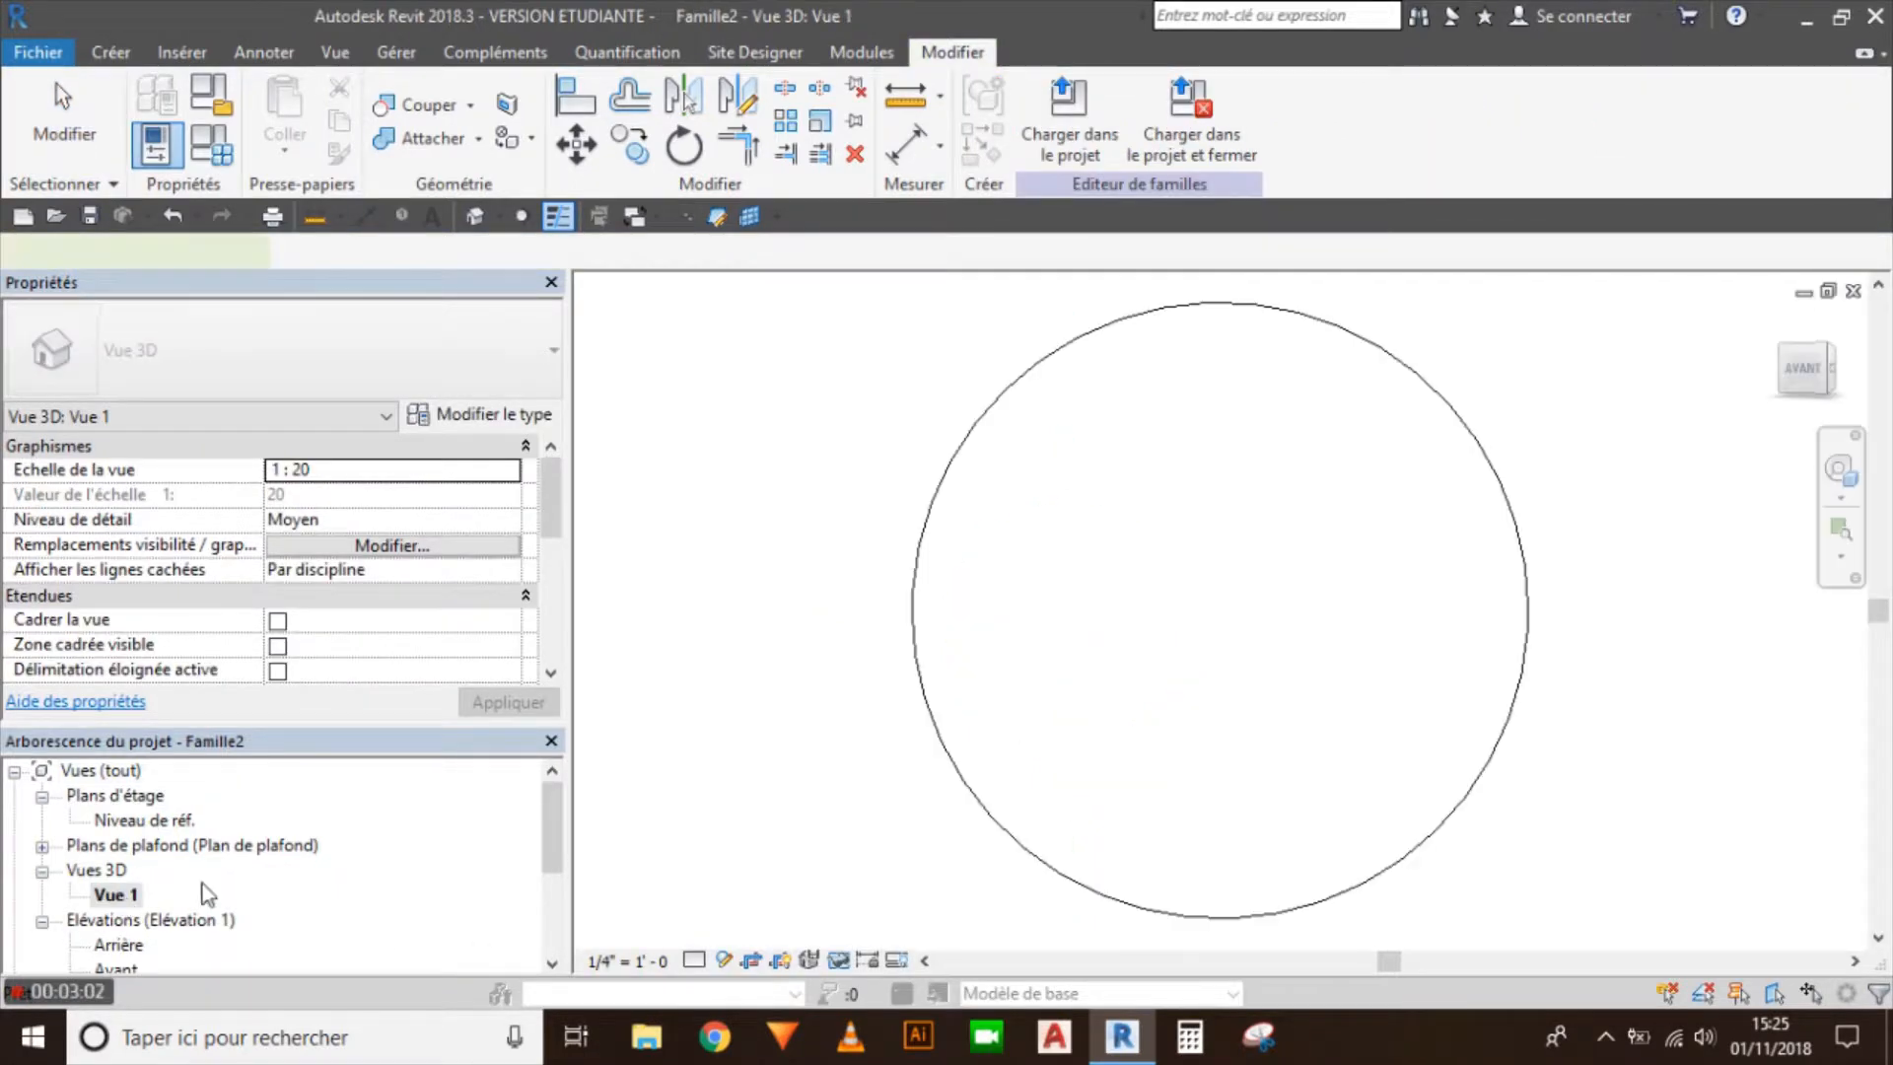
pyautogui.click(724, 960)
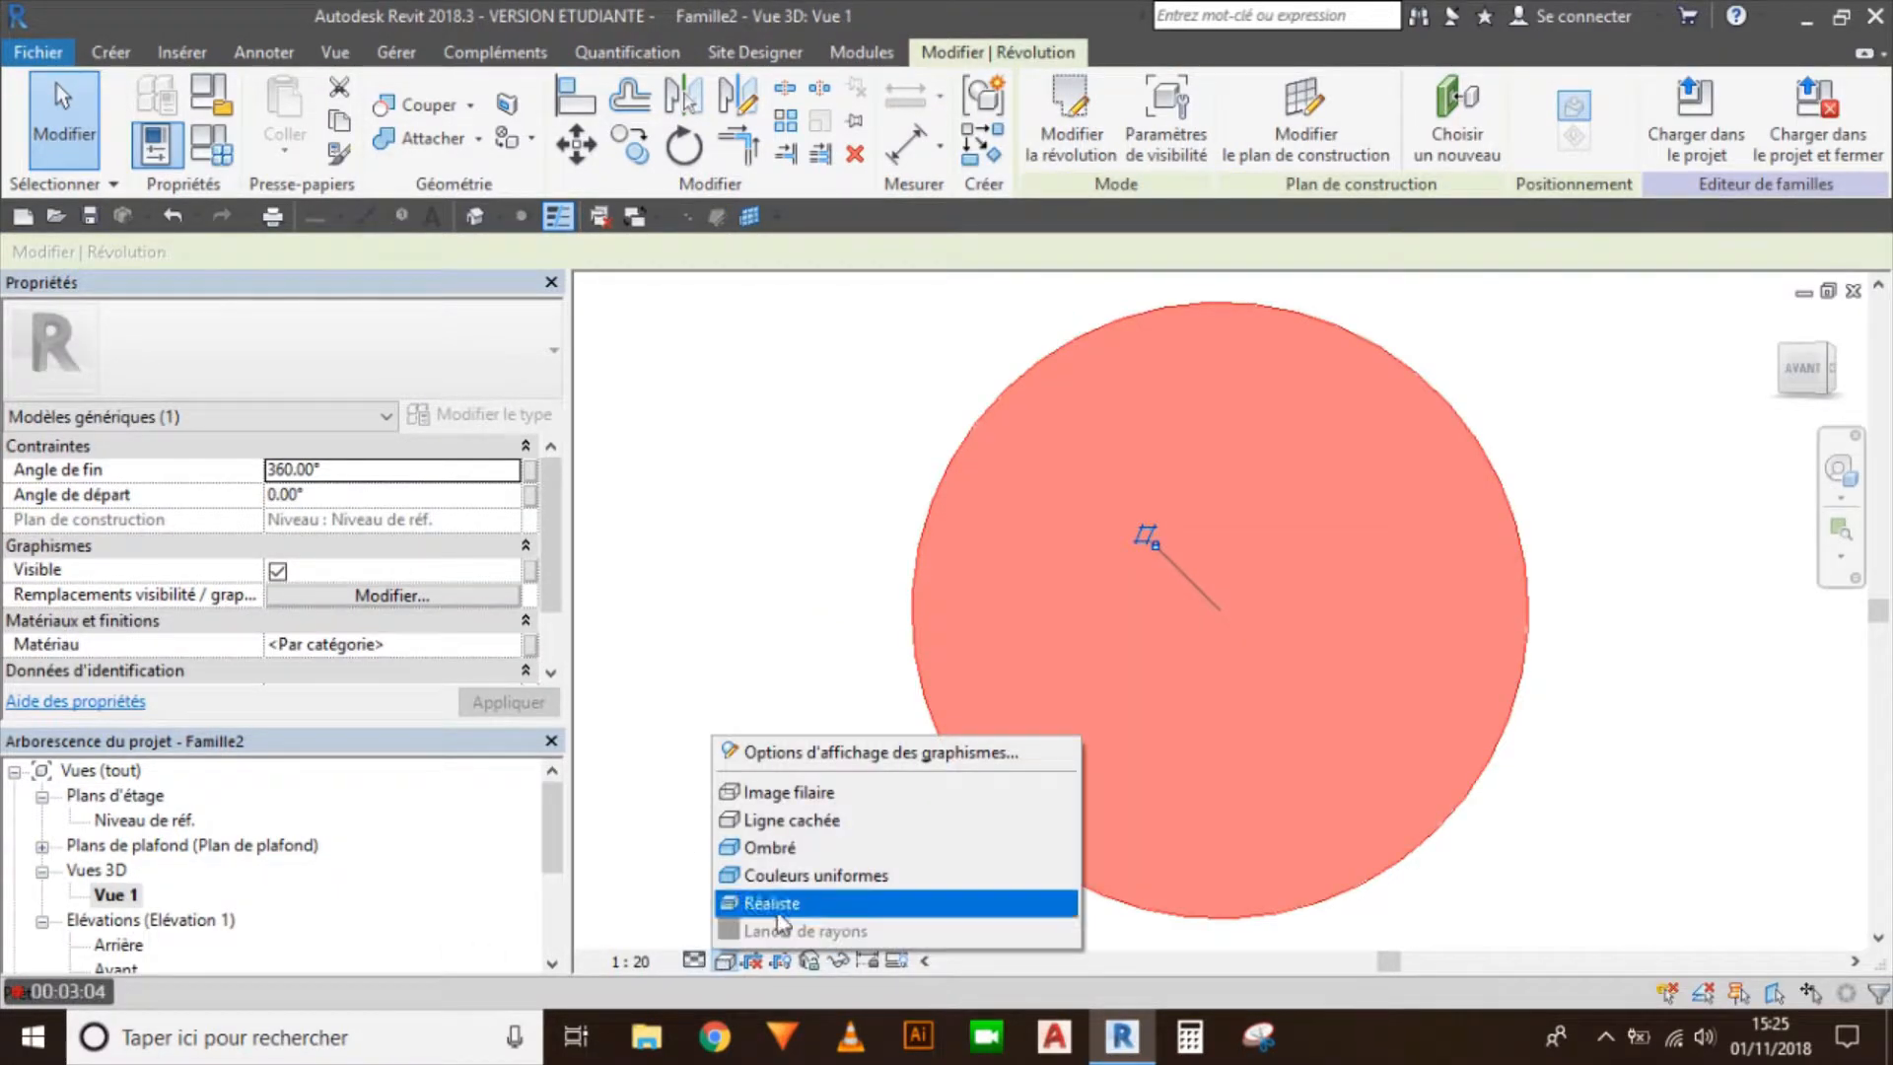
pyautogui.click(774, 848)
pyautogui.click(815, 659)
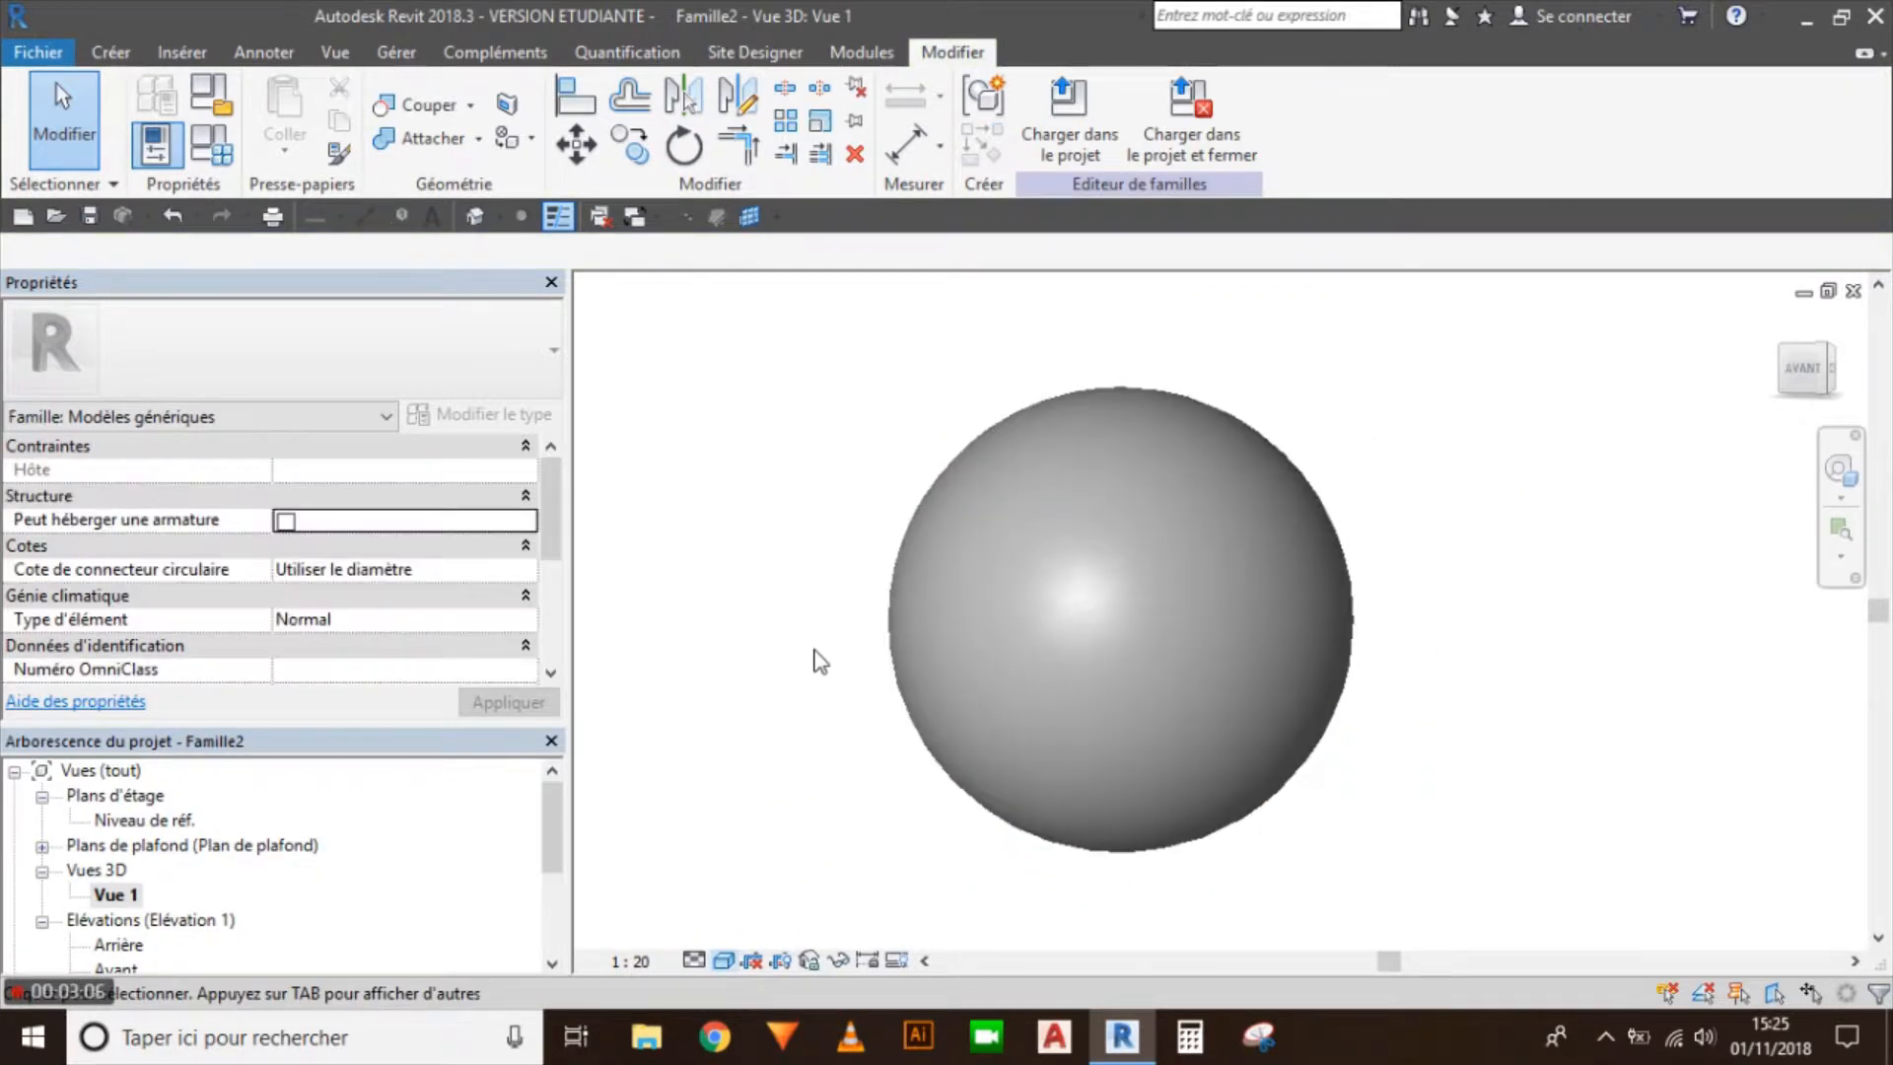
pyautogui.keyDown('shift'); pyautogui.moveTo(1052, 681); pyautogui.dragTo(1140, 808, button='middle'); pyautogui.keyUp('shift')
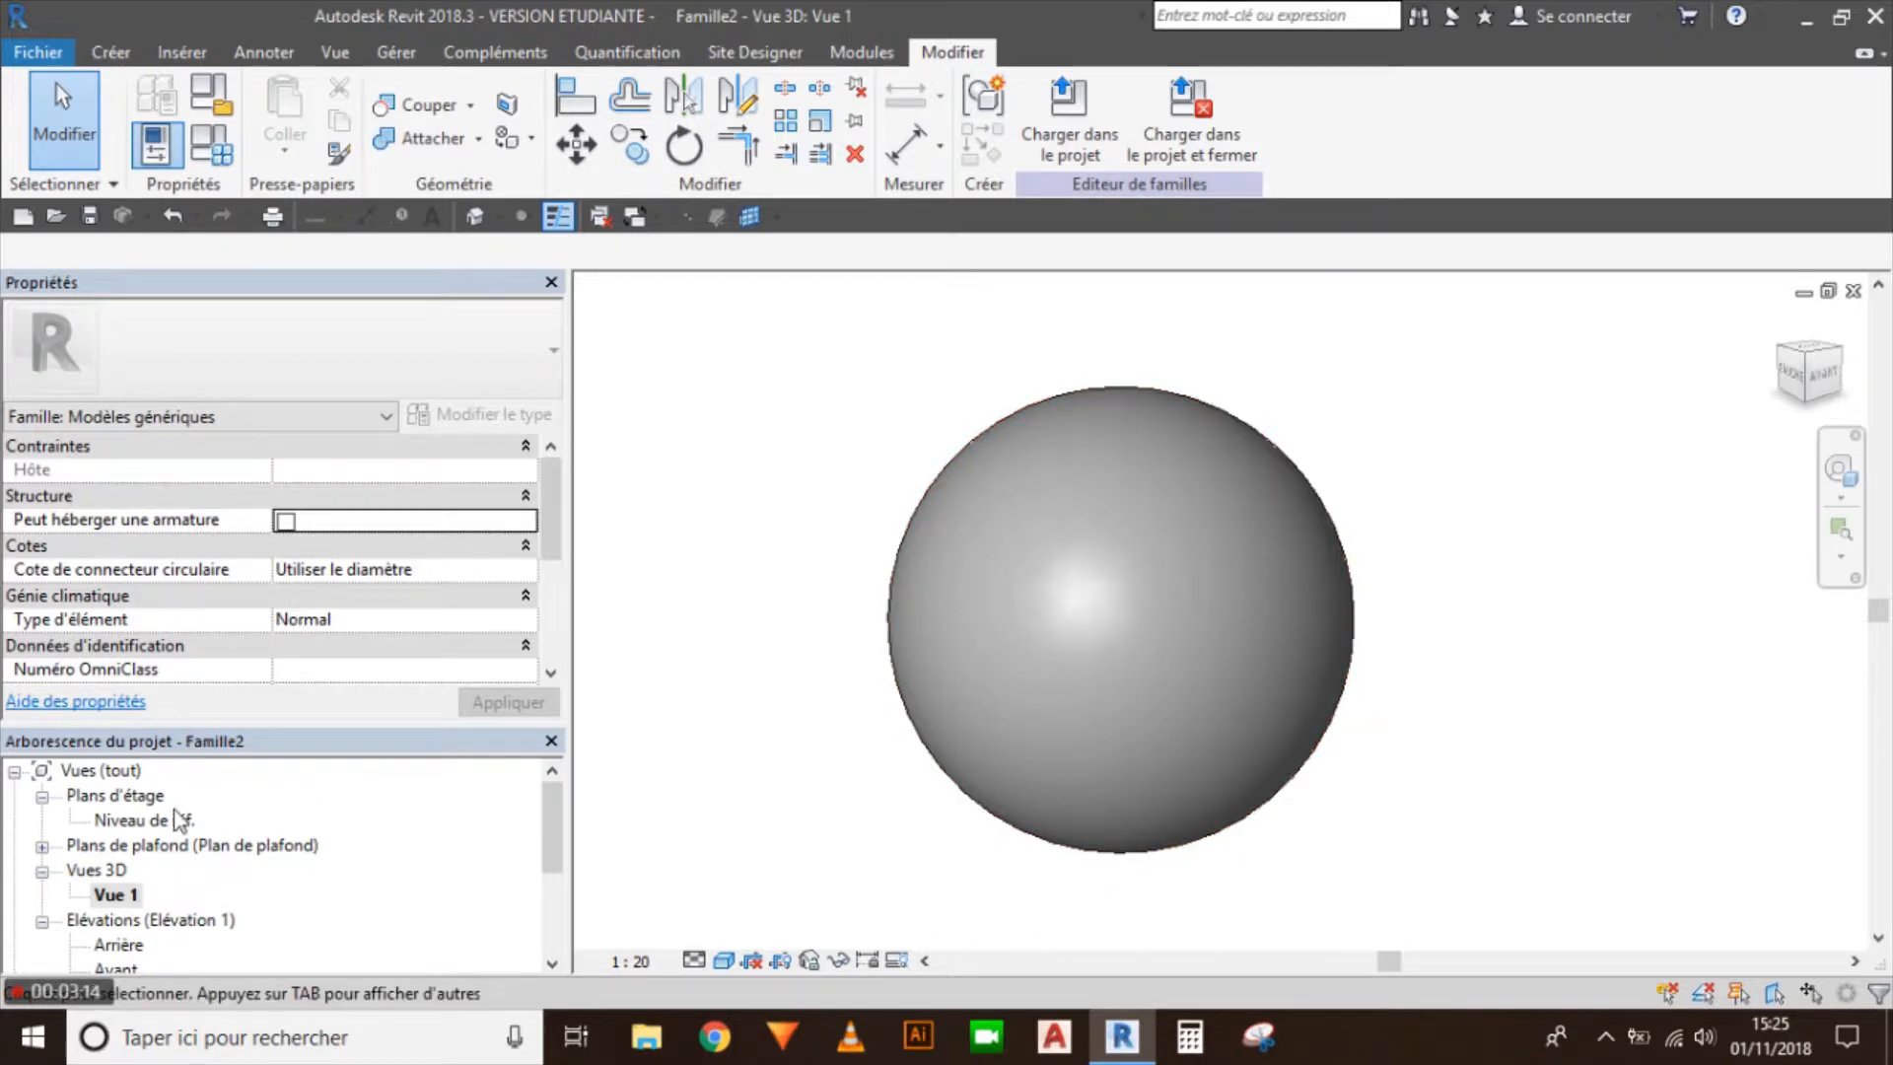
# Step: Return to the Niveau de réf. plan and try to measure the sphere's radius with the Centres snap override
pyautogui.doubleClick(146, 821)
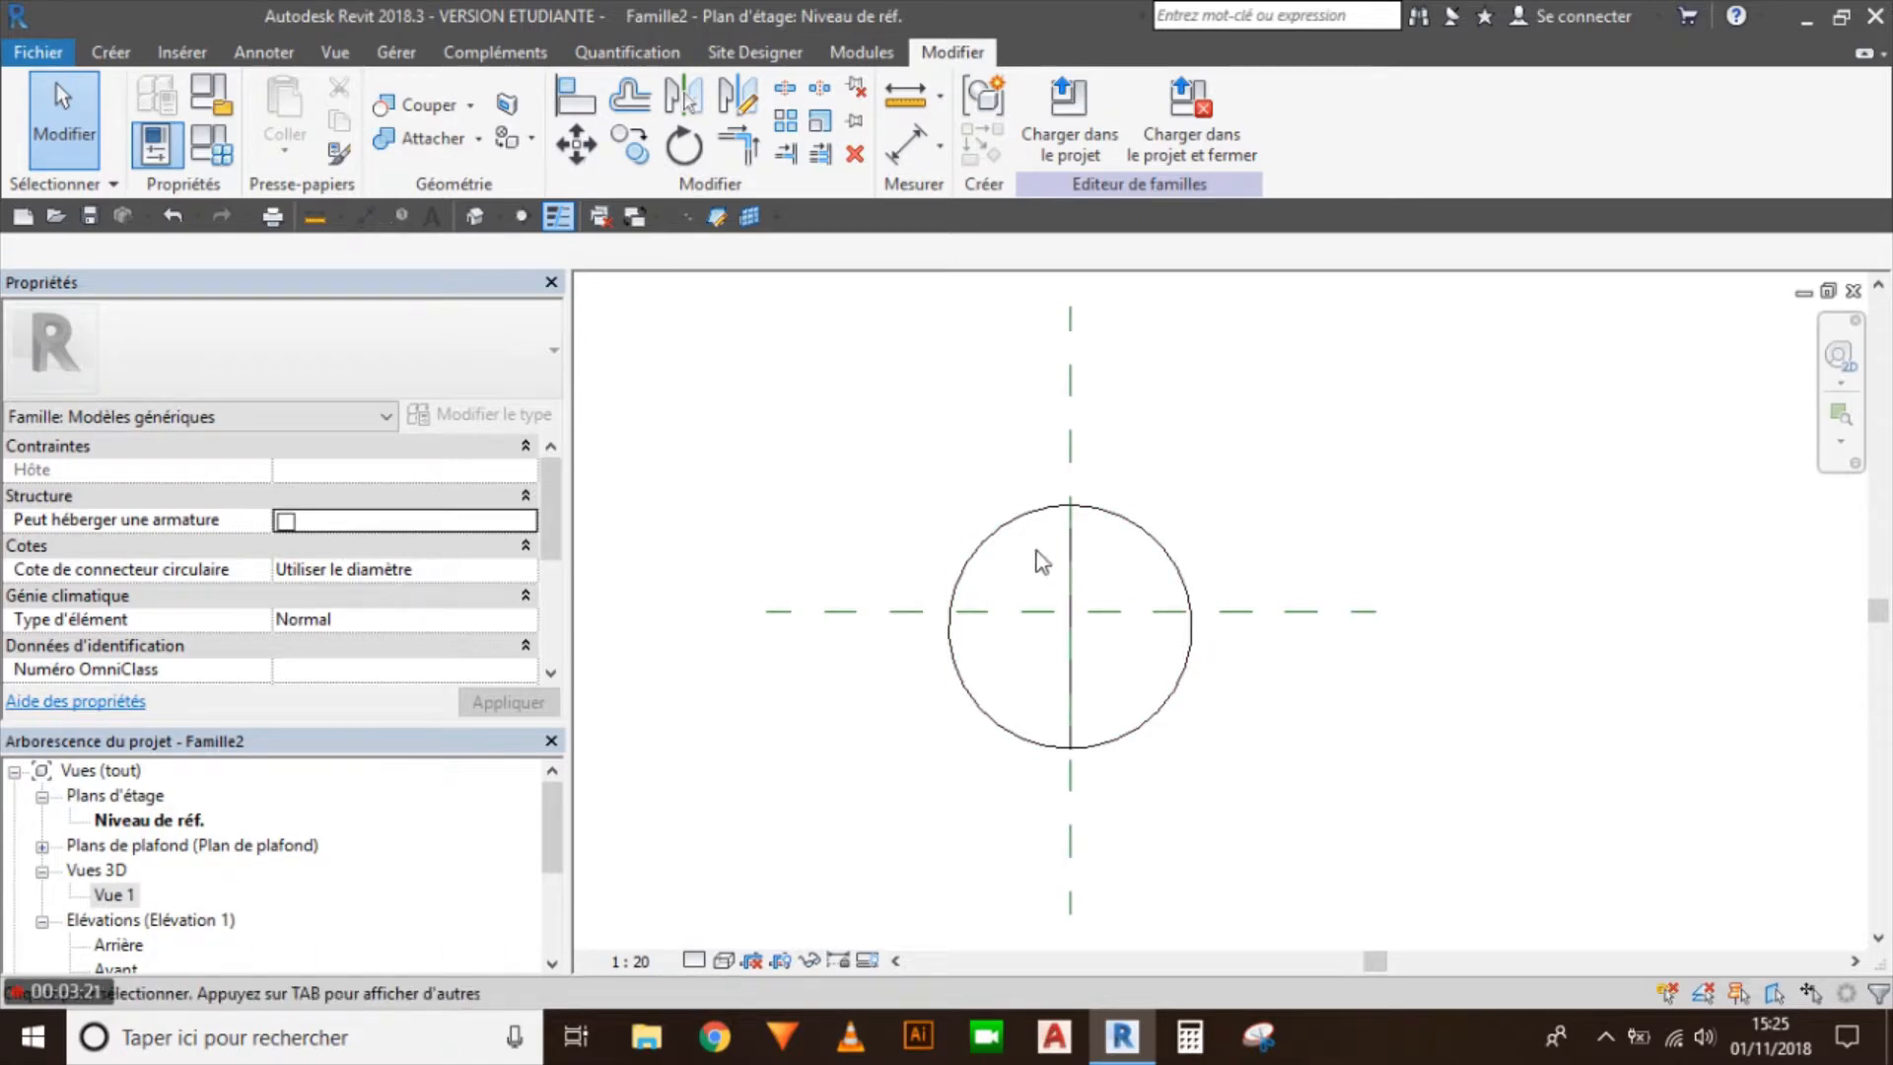
pyautogui.click(907, 98)
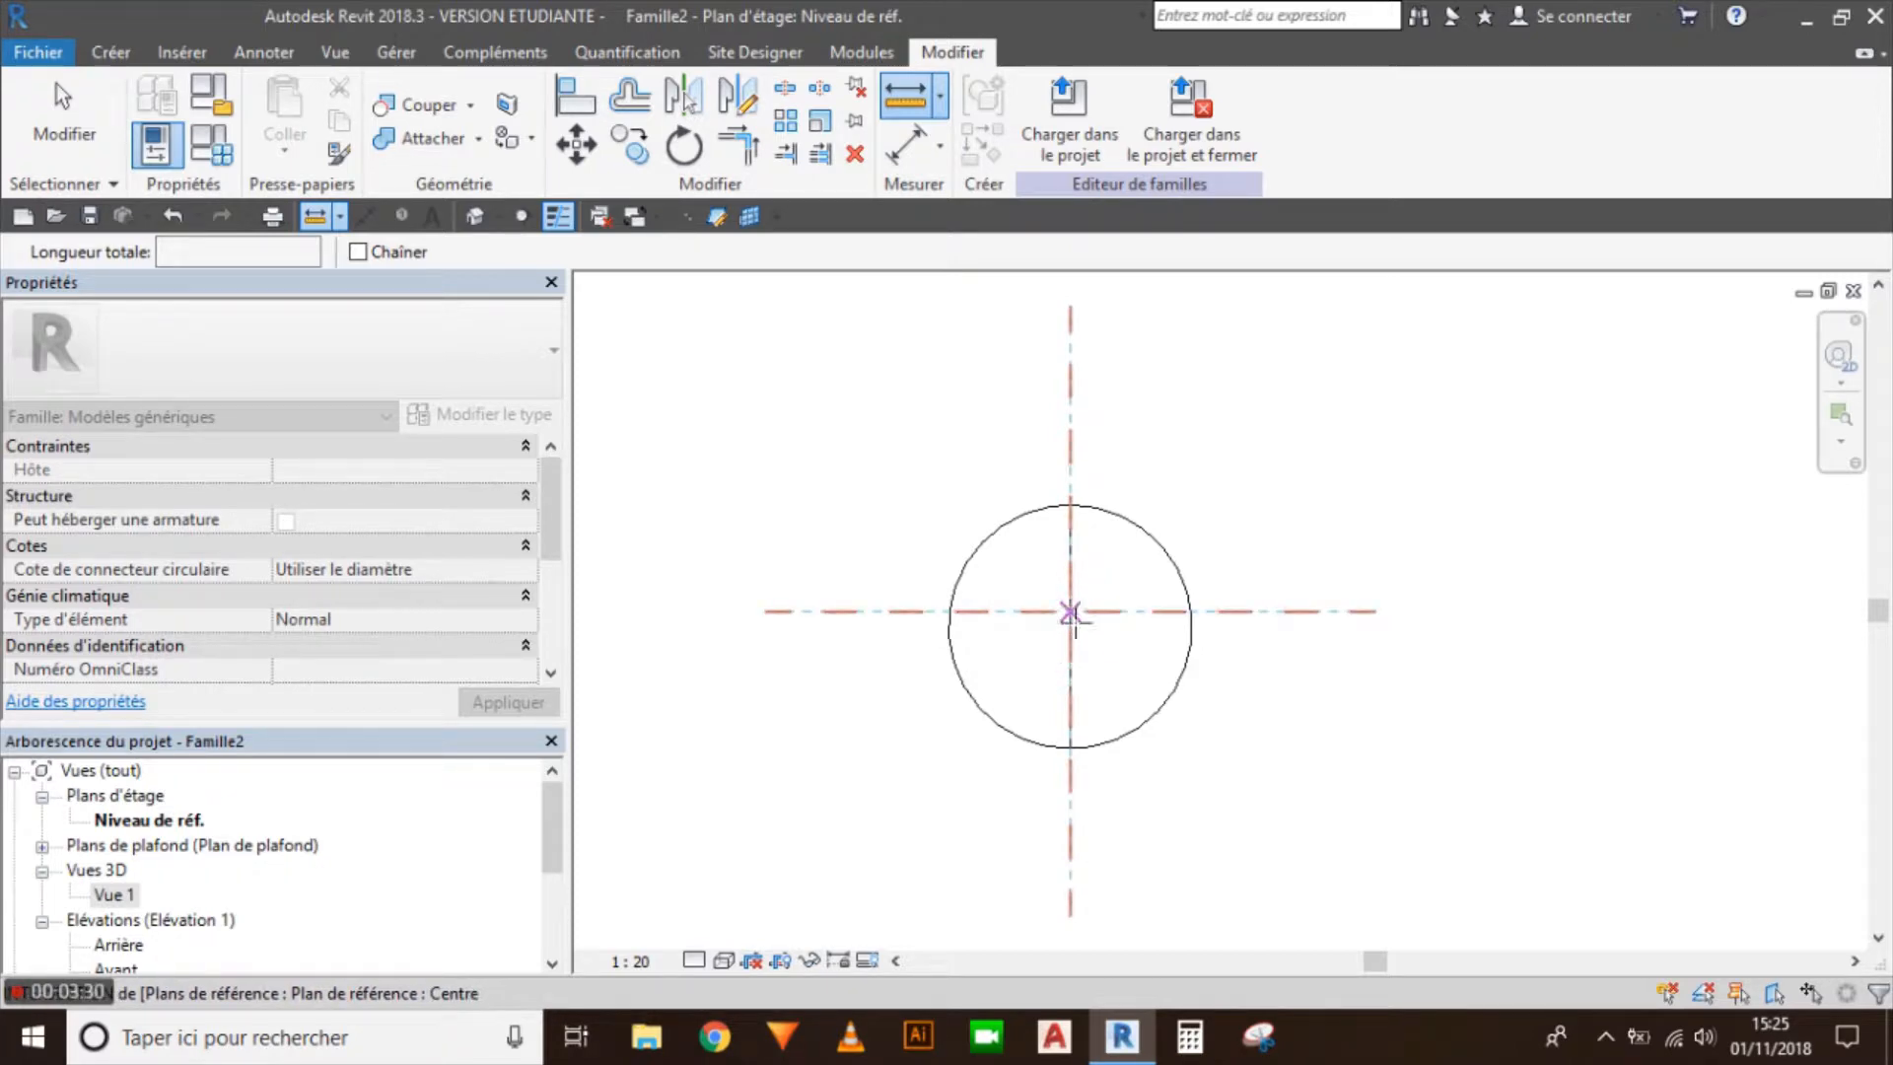
pyautogui.rightClick(1071, 636)
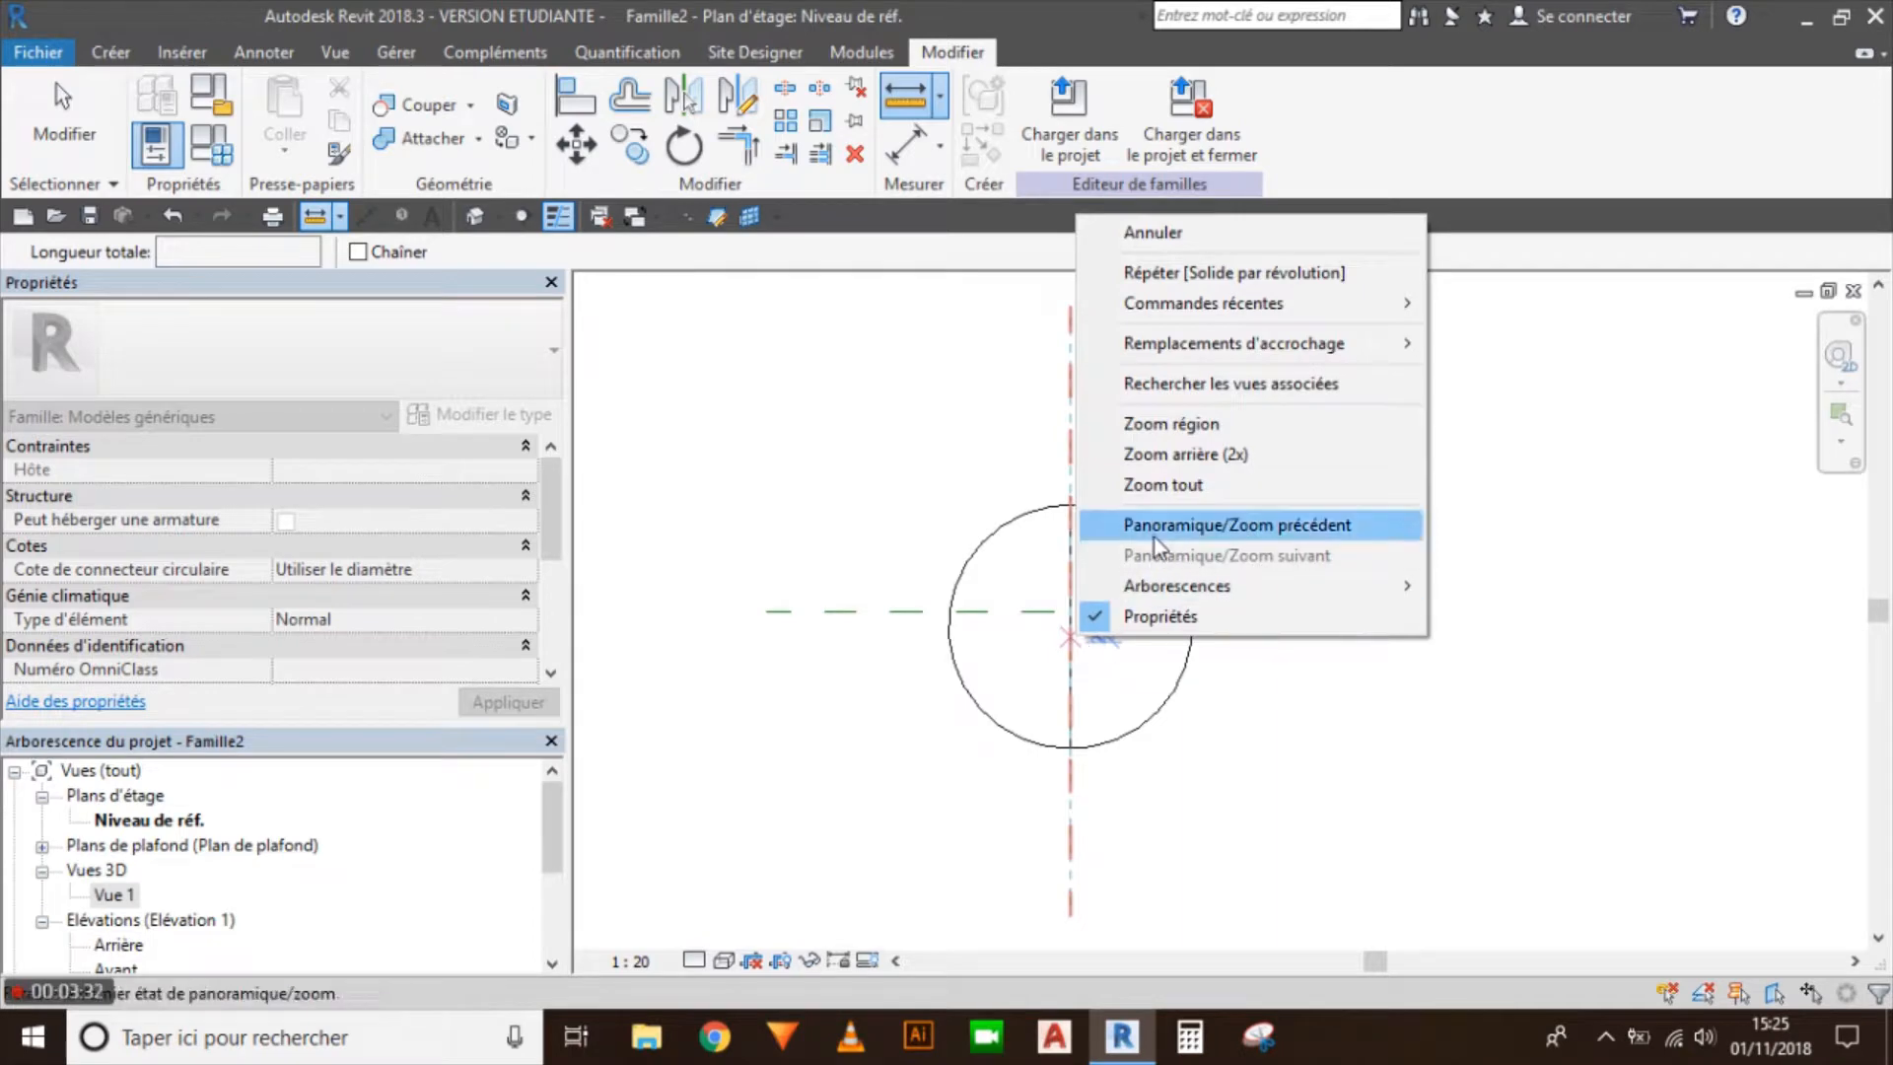
pyautogui.moveTo(1282, 344)
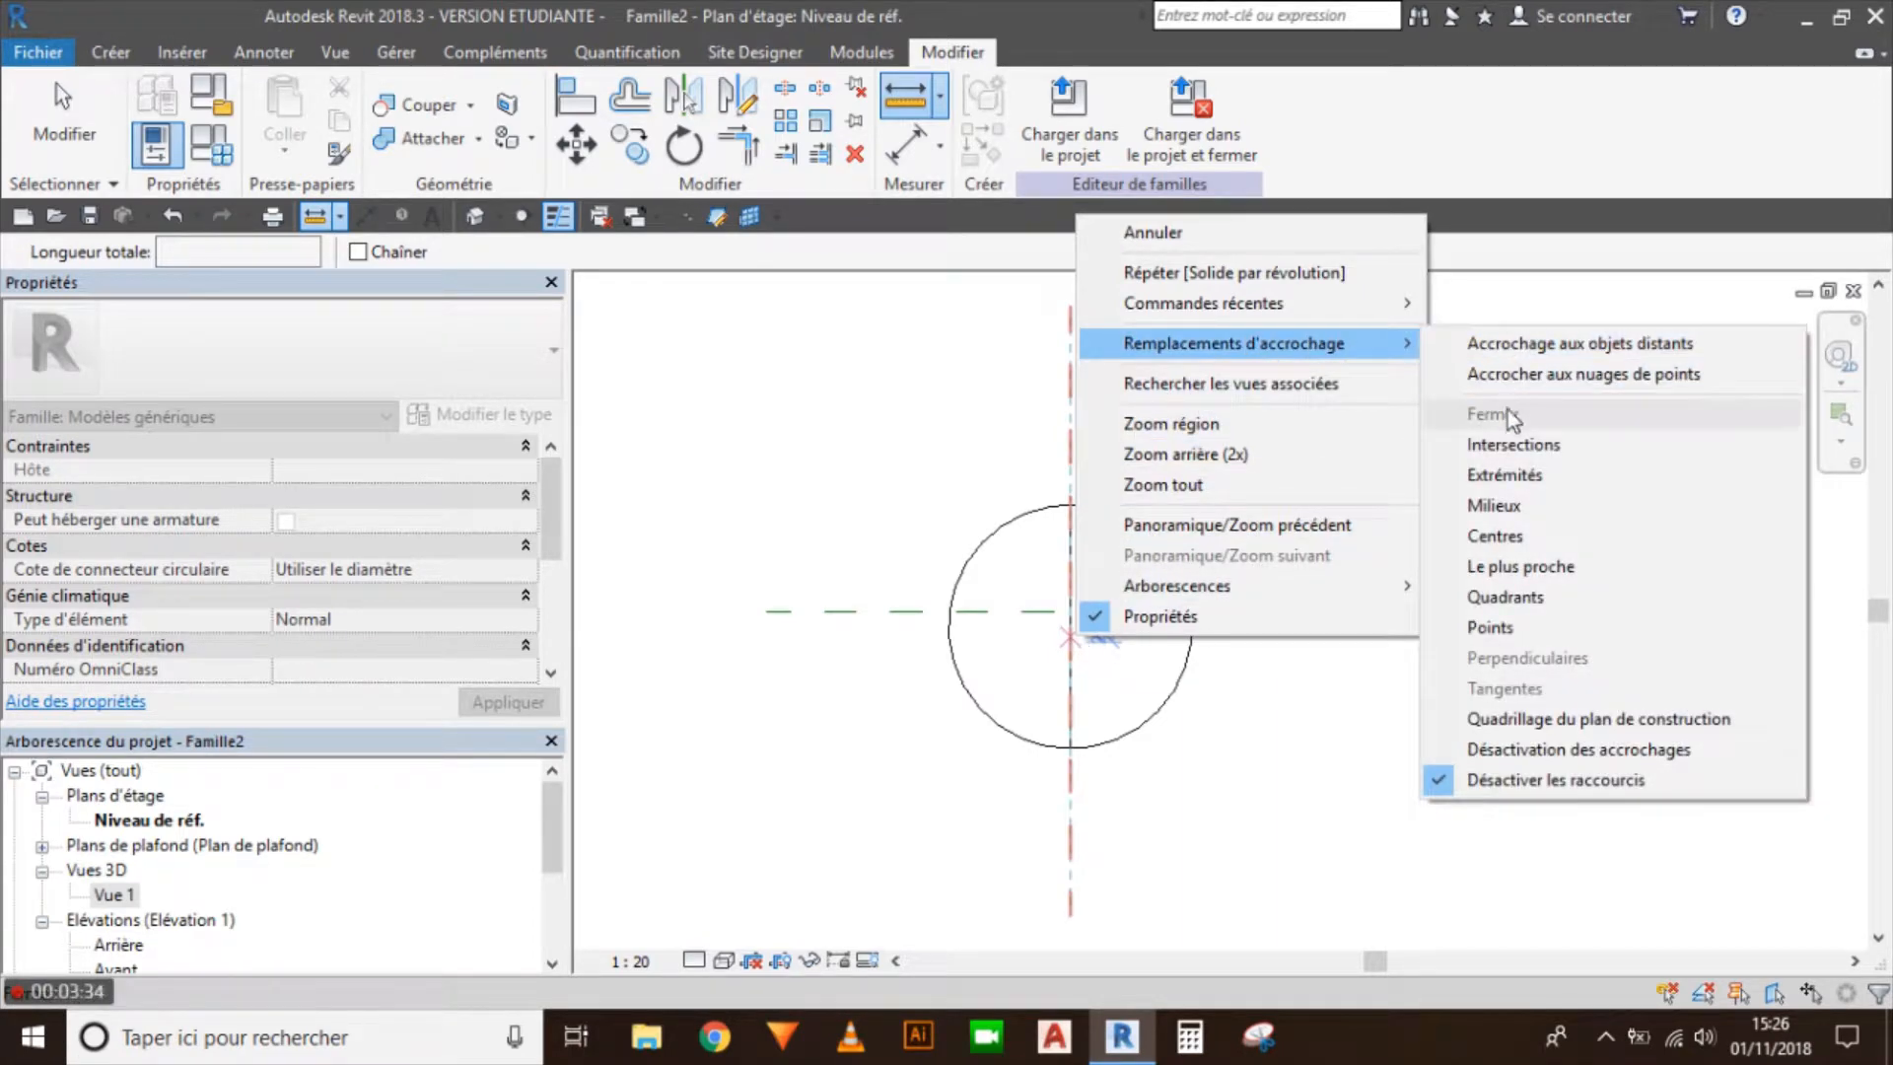
pyautogui.click(1495, 541)
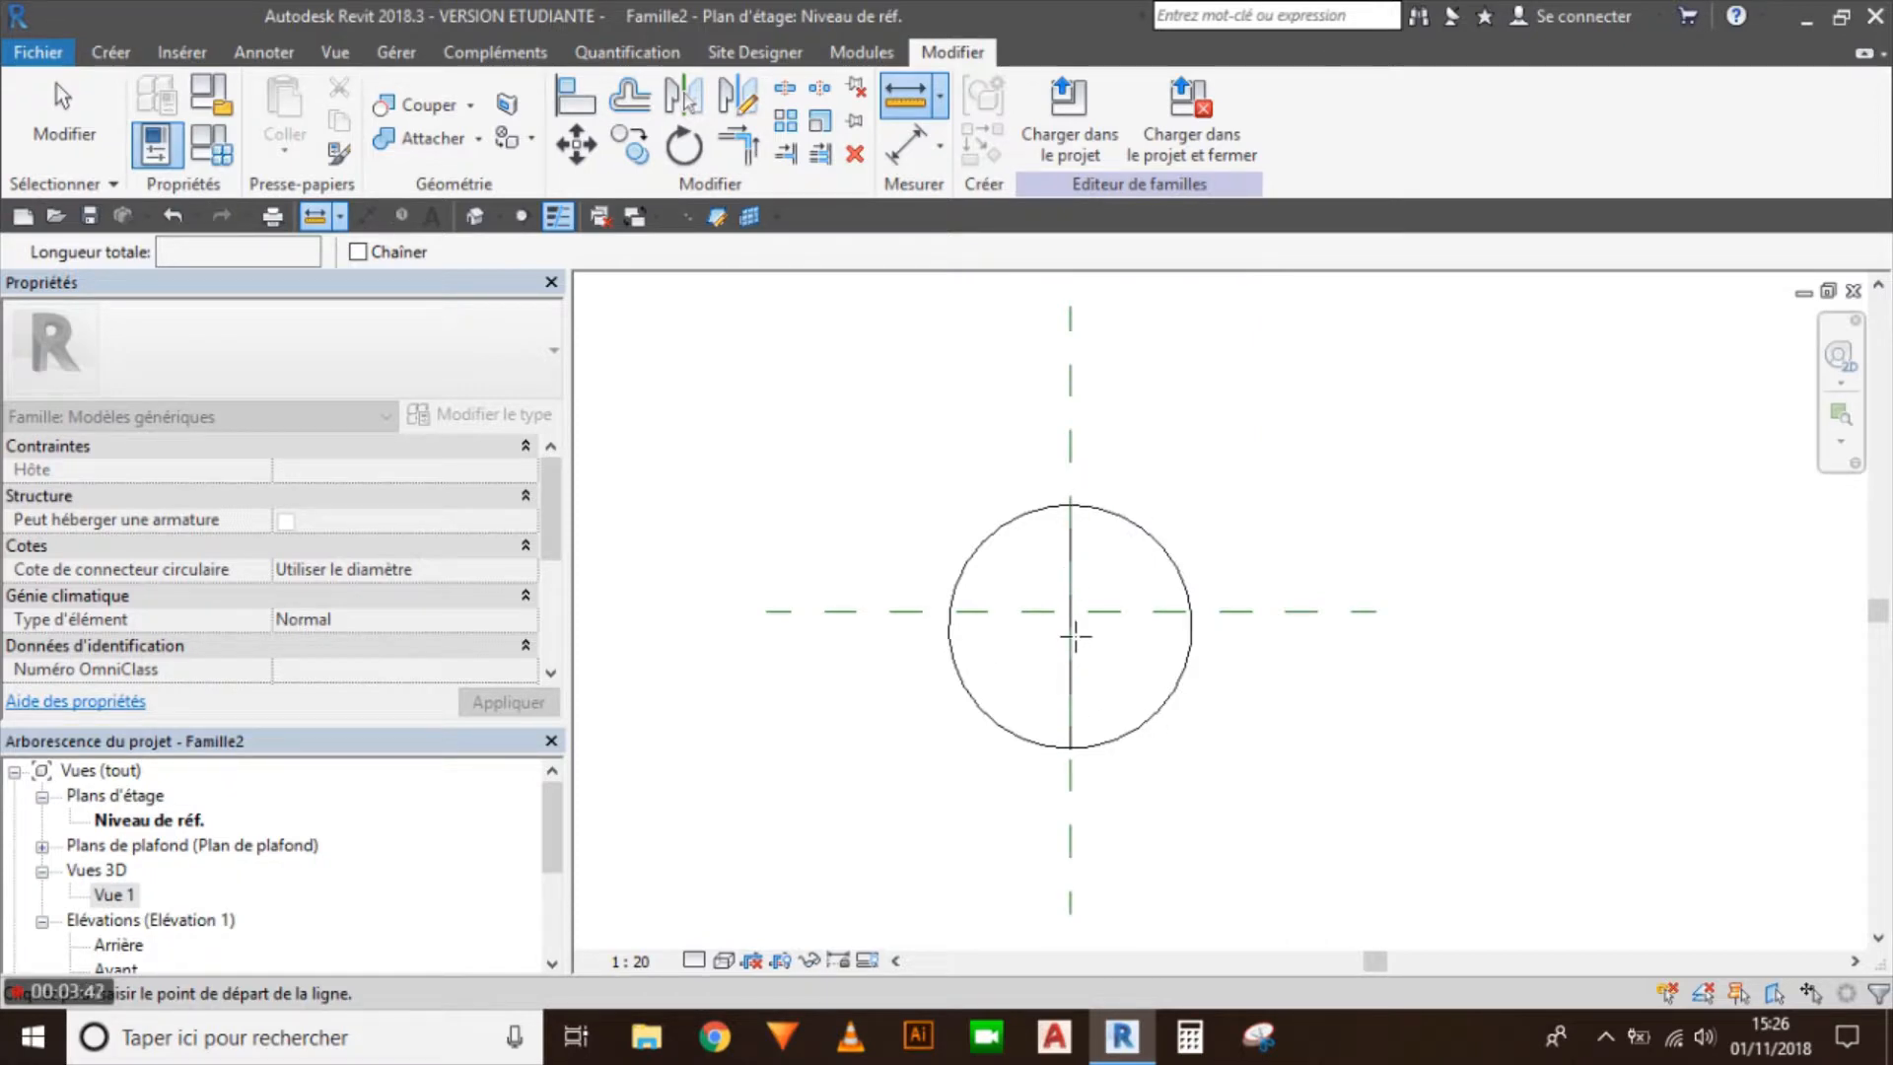
pyautogui.click(1074, 635)
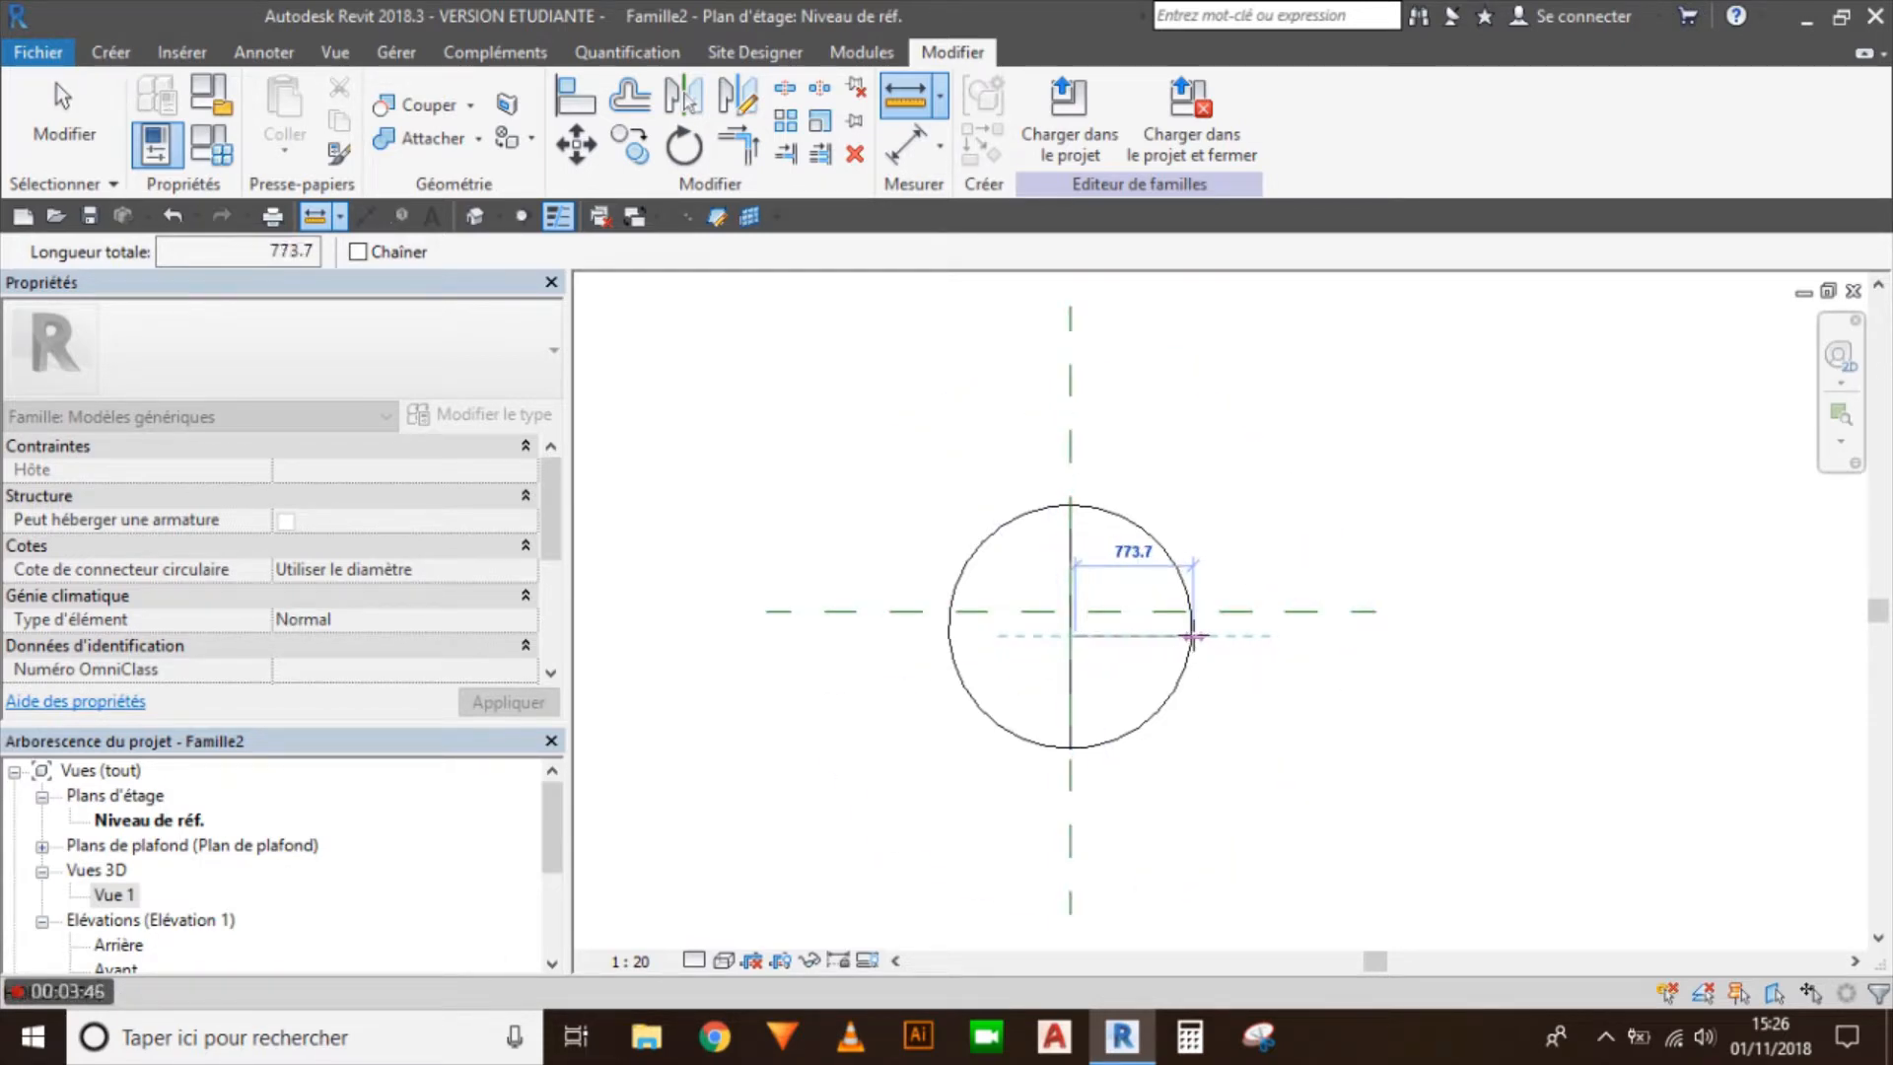
pyautogui.press('Escape')
pyautogui.press('Escape')
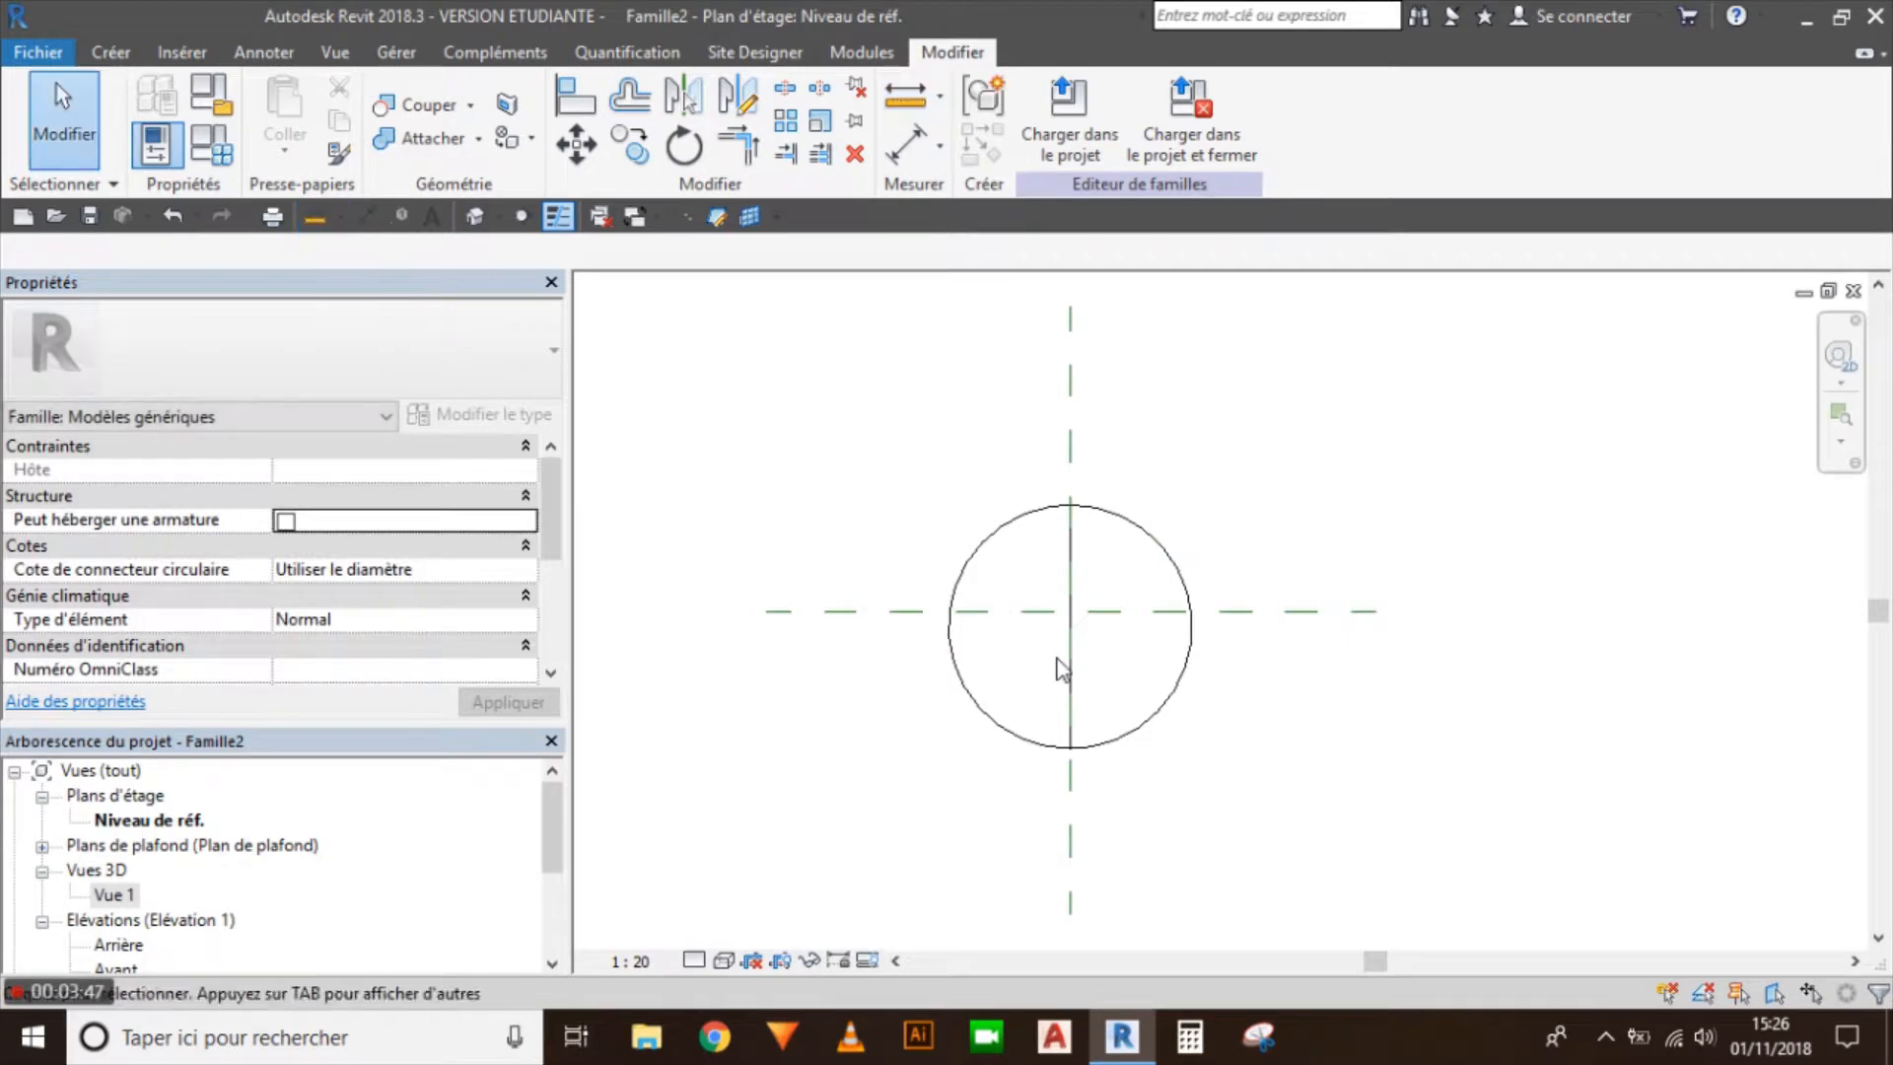
# Step: Open the sphere's revolve sketch, measure the radius from the axis to the arc's outermost point, and exit without saving sketch changes
pyautogui.scroll(1, 1061, 670)
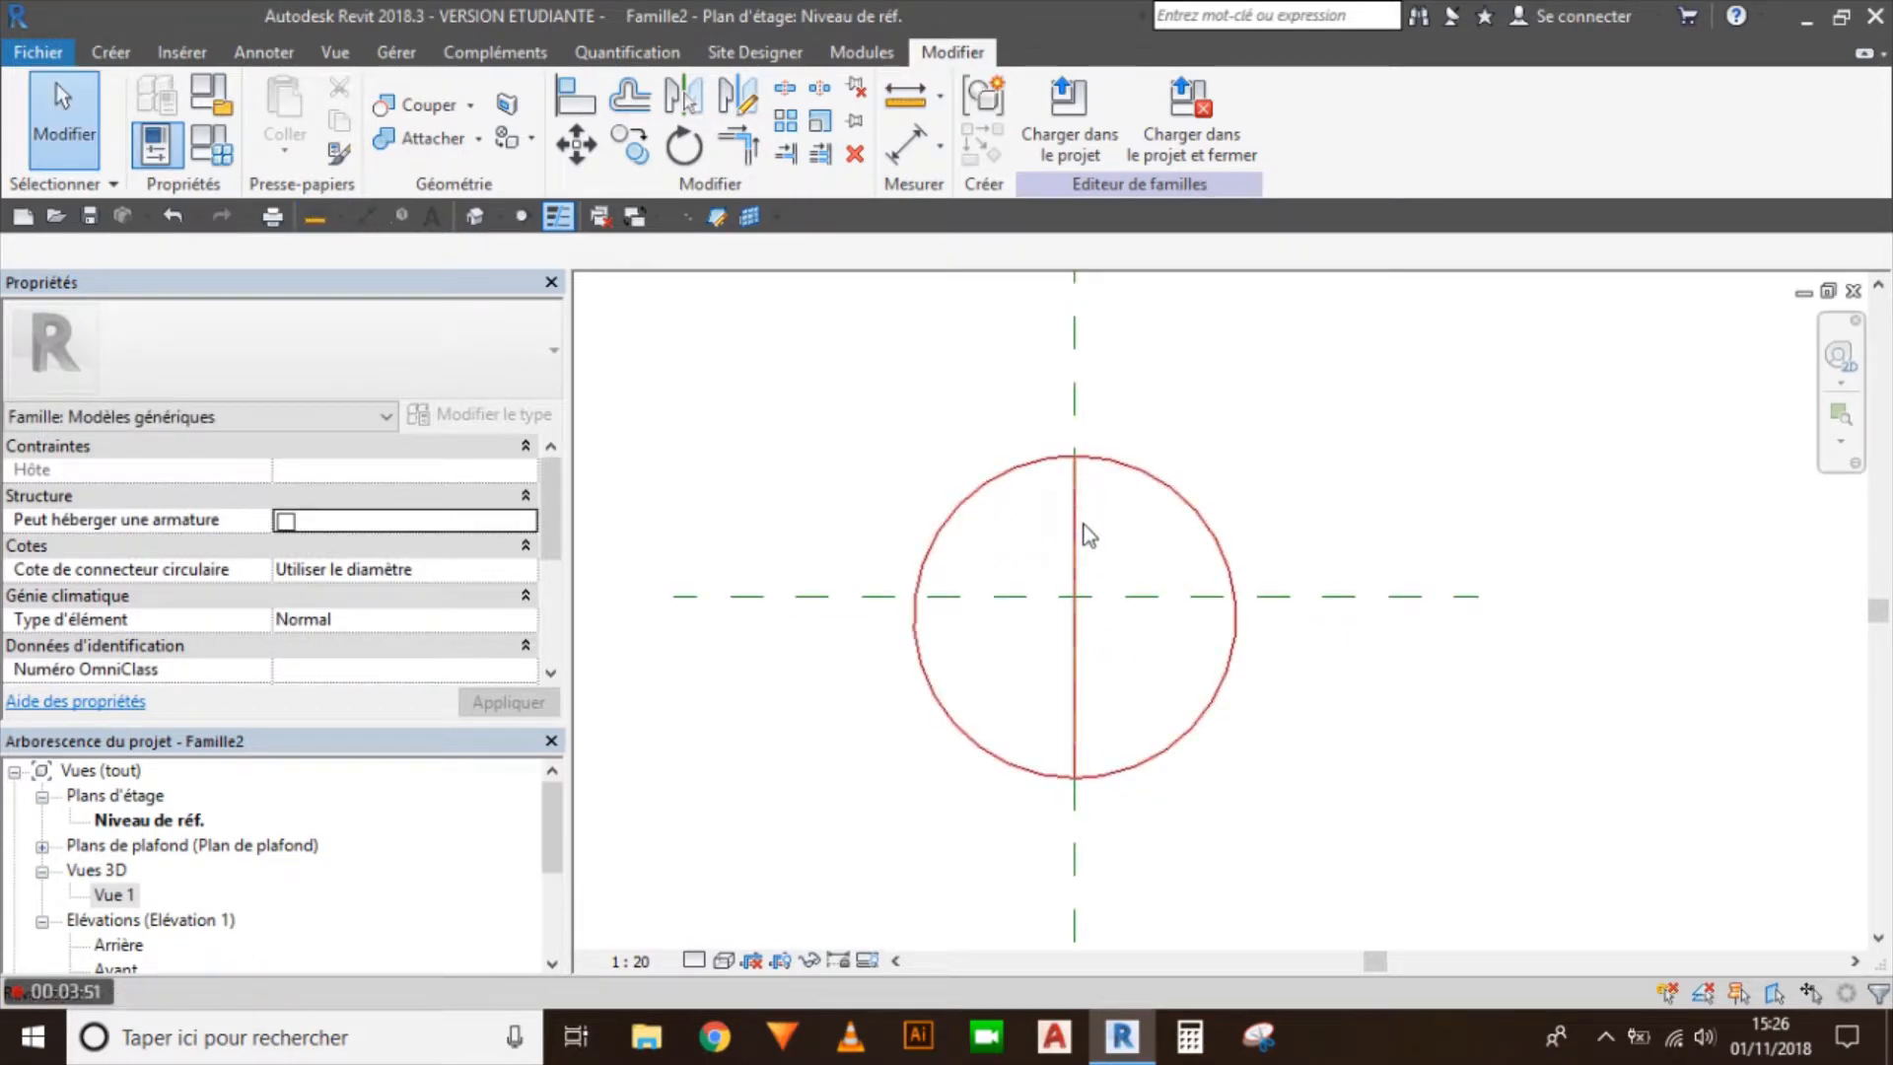
pyautogui.click(1169, 501)
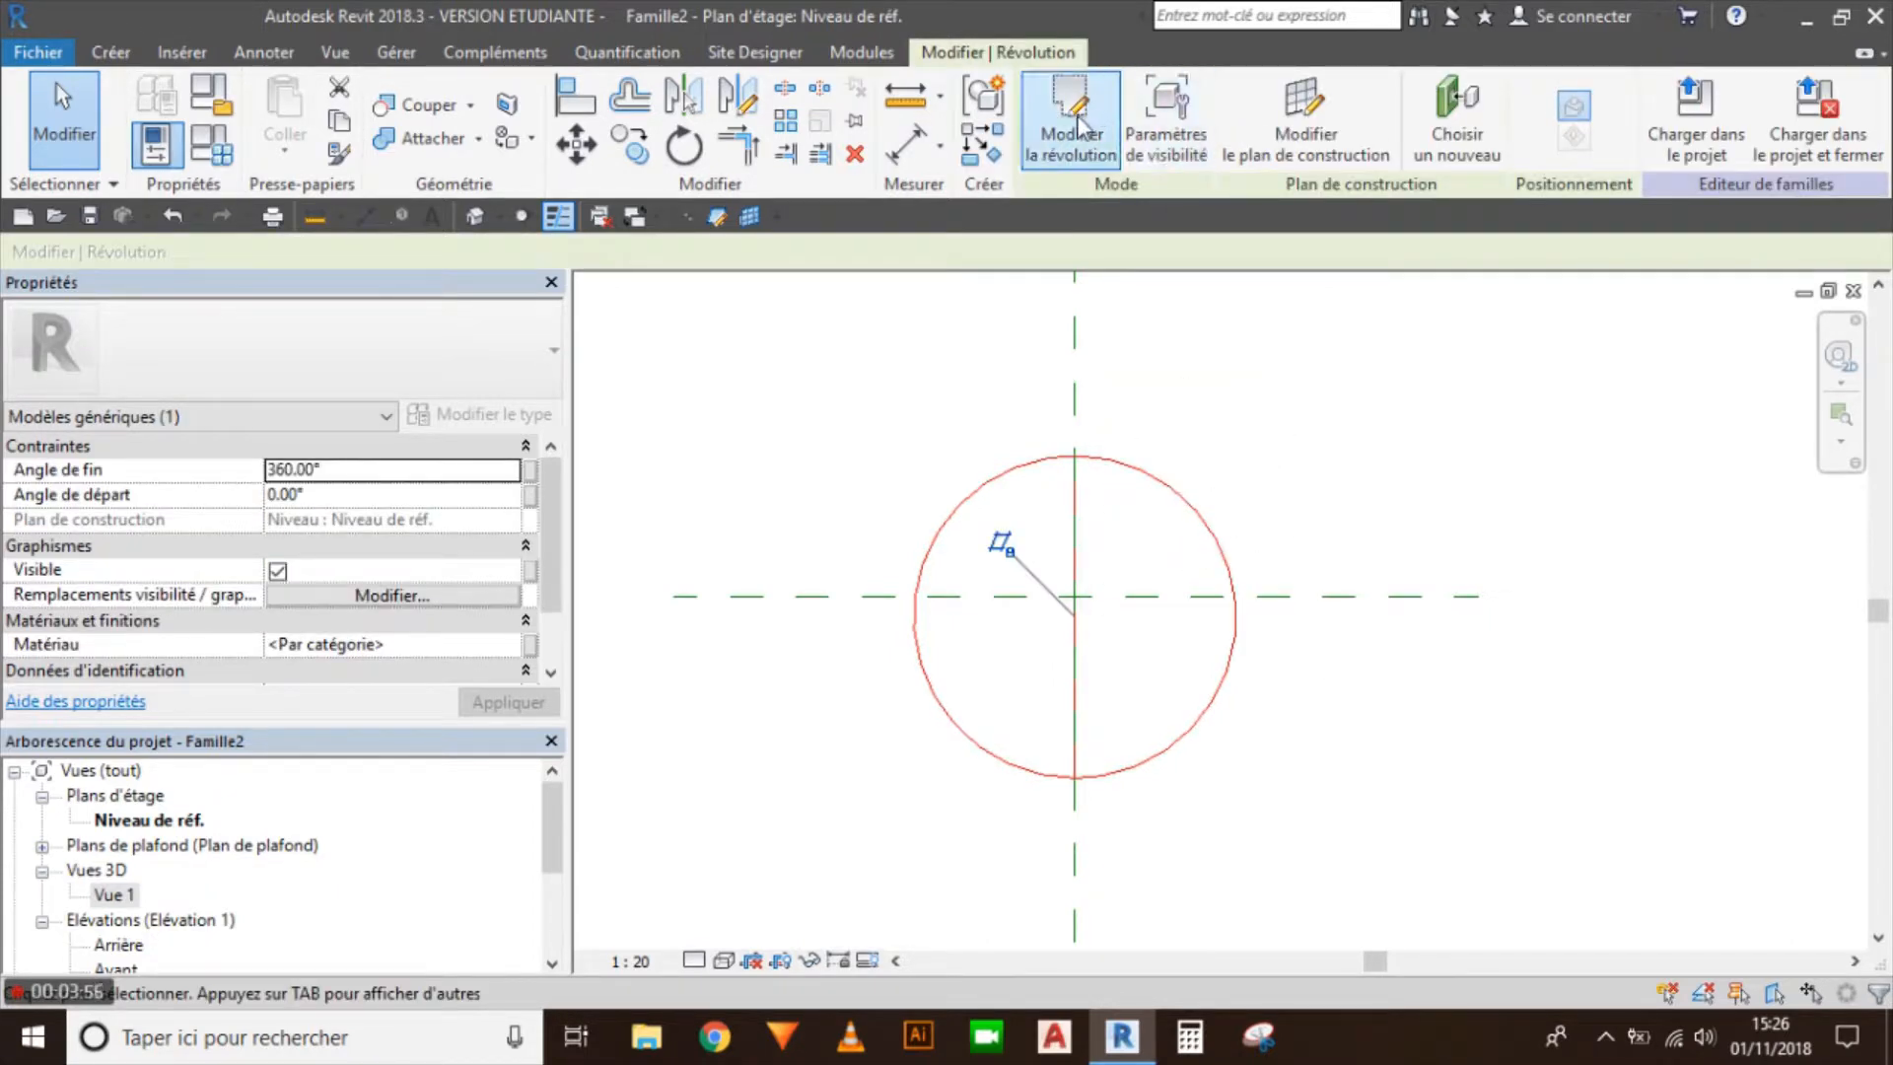
pyautogui.click(1070, 118)
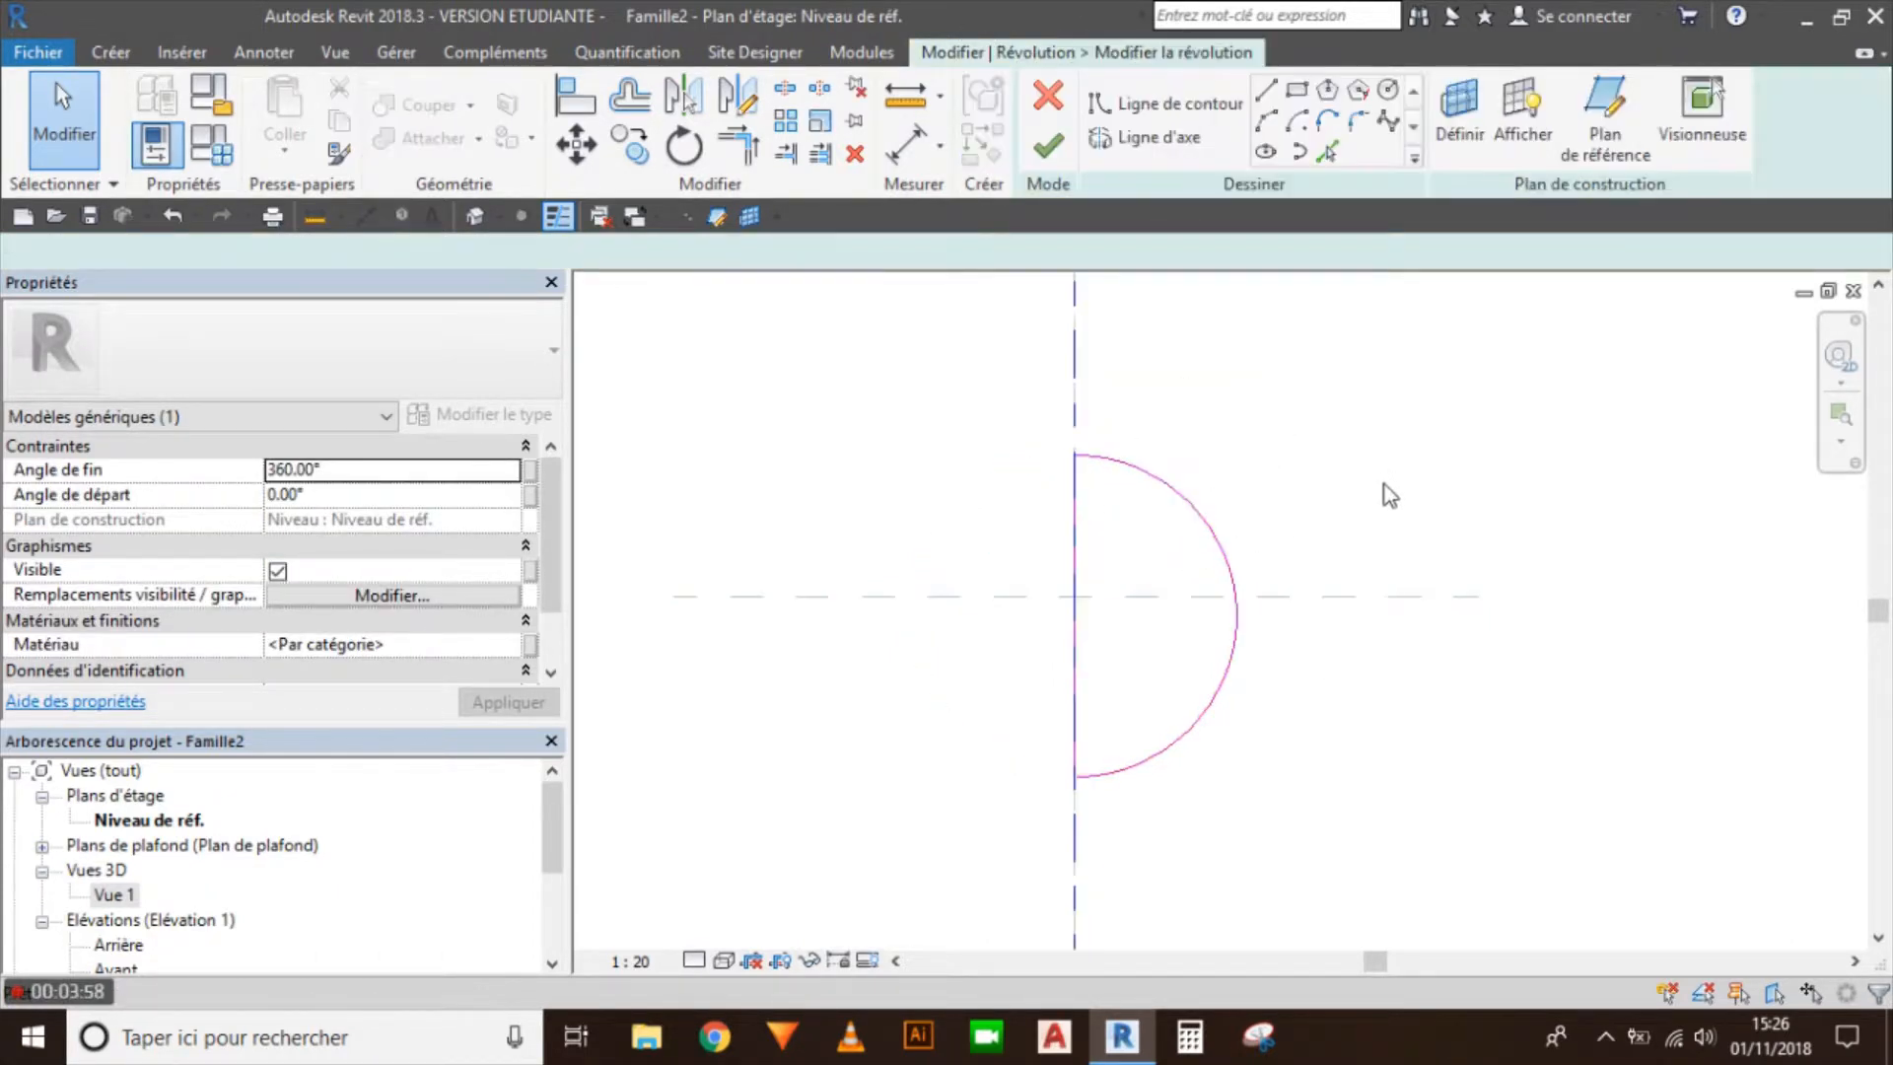
pyautogui.click(905, 96)
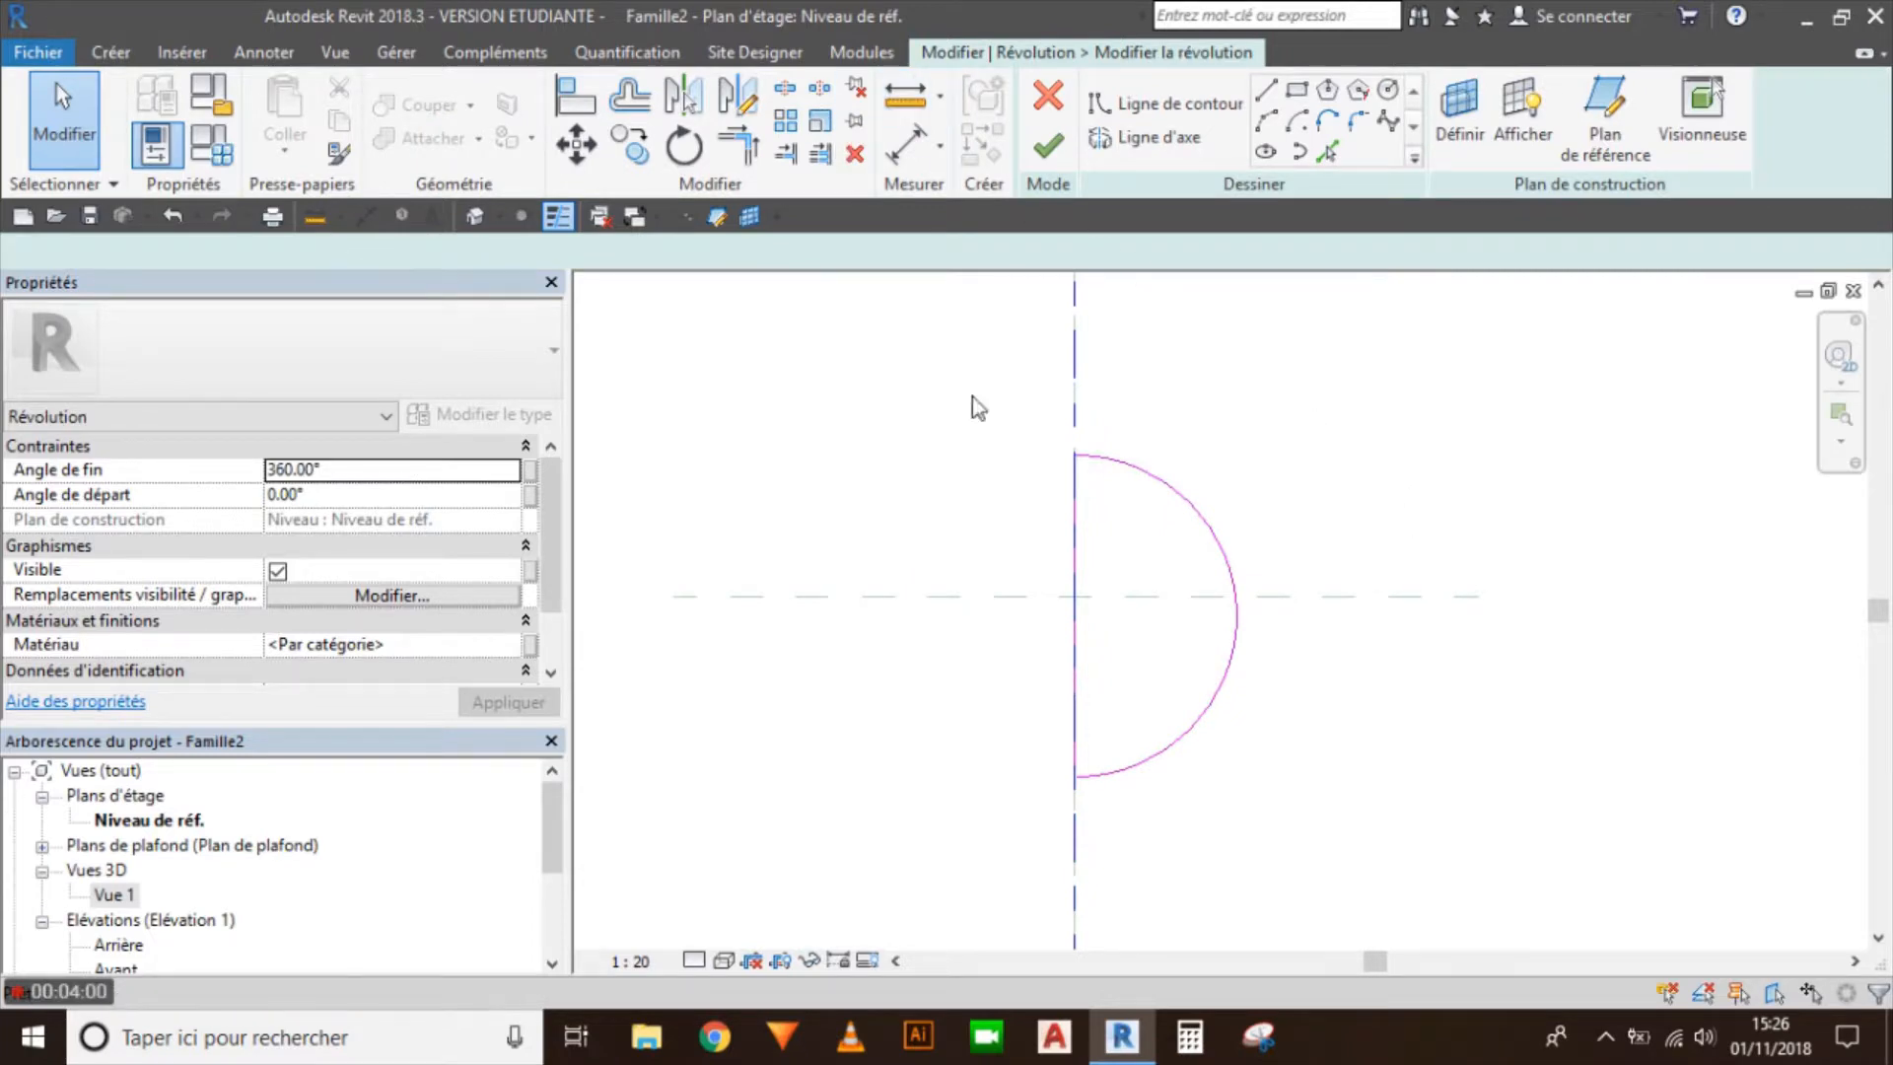
pyautogui.click(1078, 619)
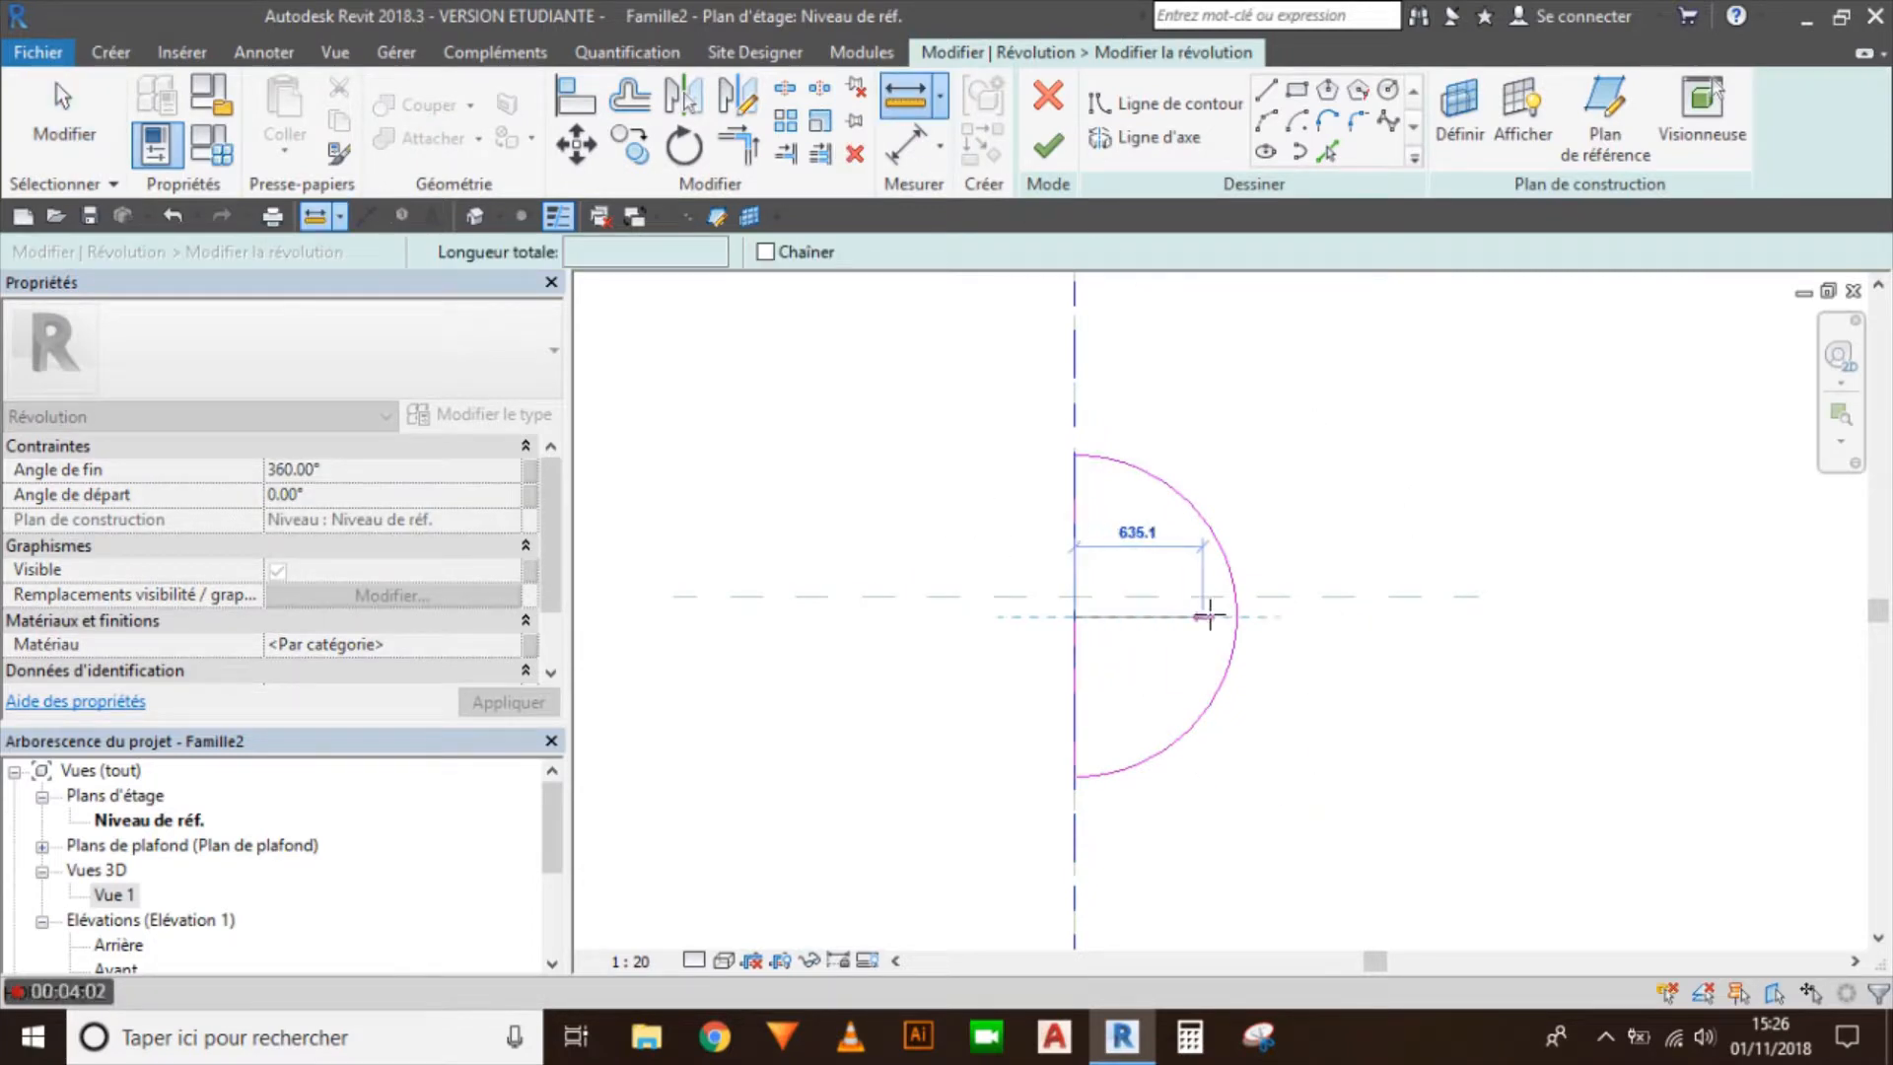
pyautogui.click(1234, 616)
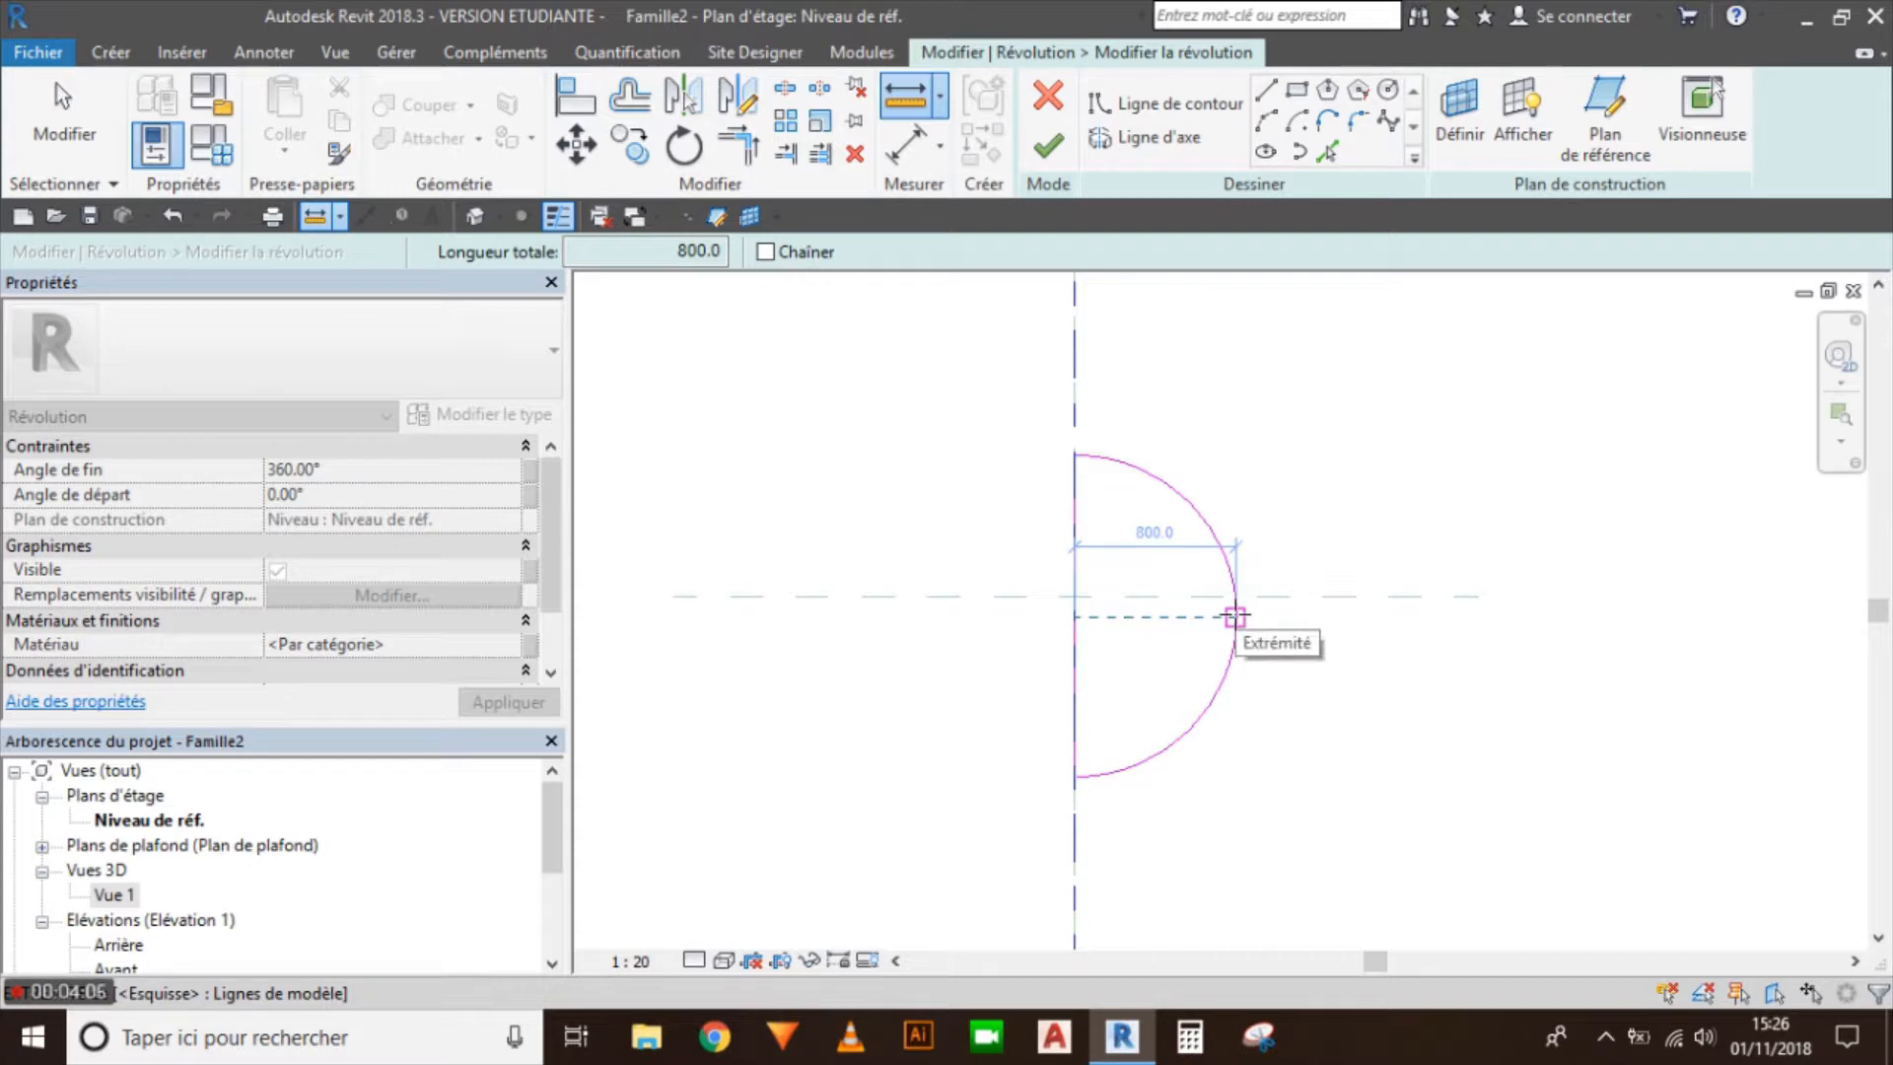
pyautogui.press('Escape')
pyautogui.press('Escape')
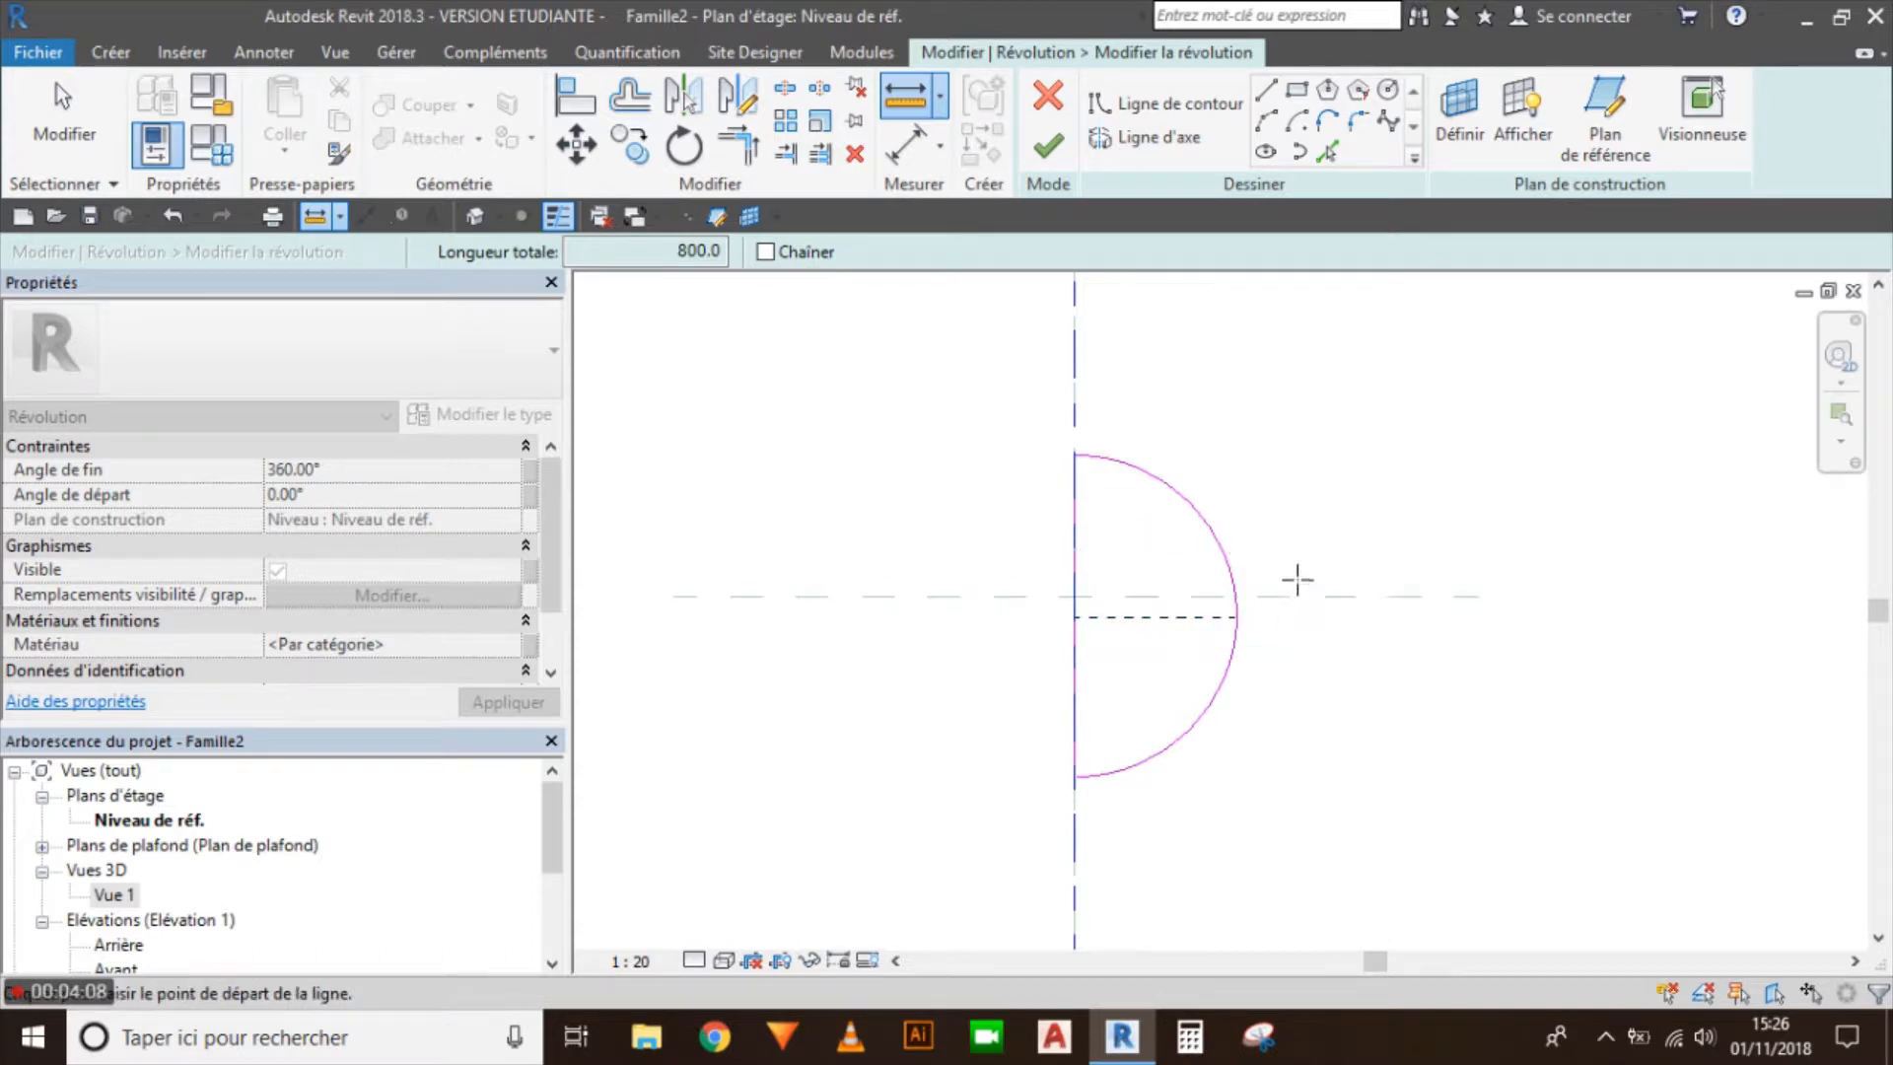
pyautogui.click(1051, 100)
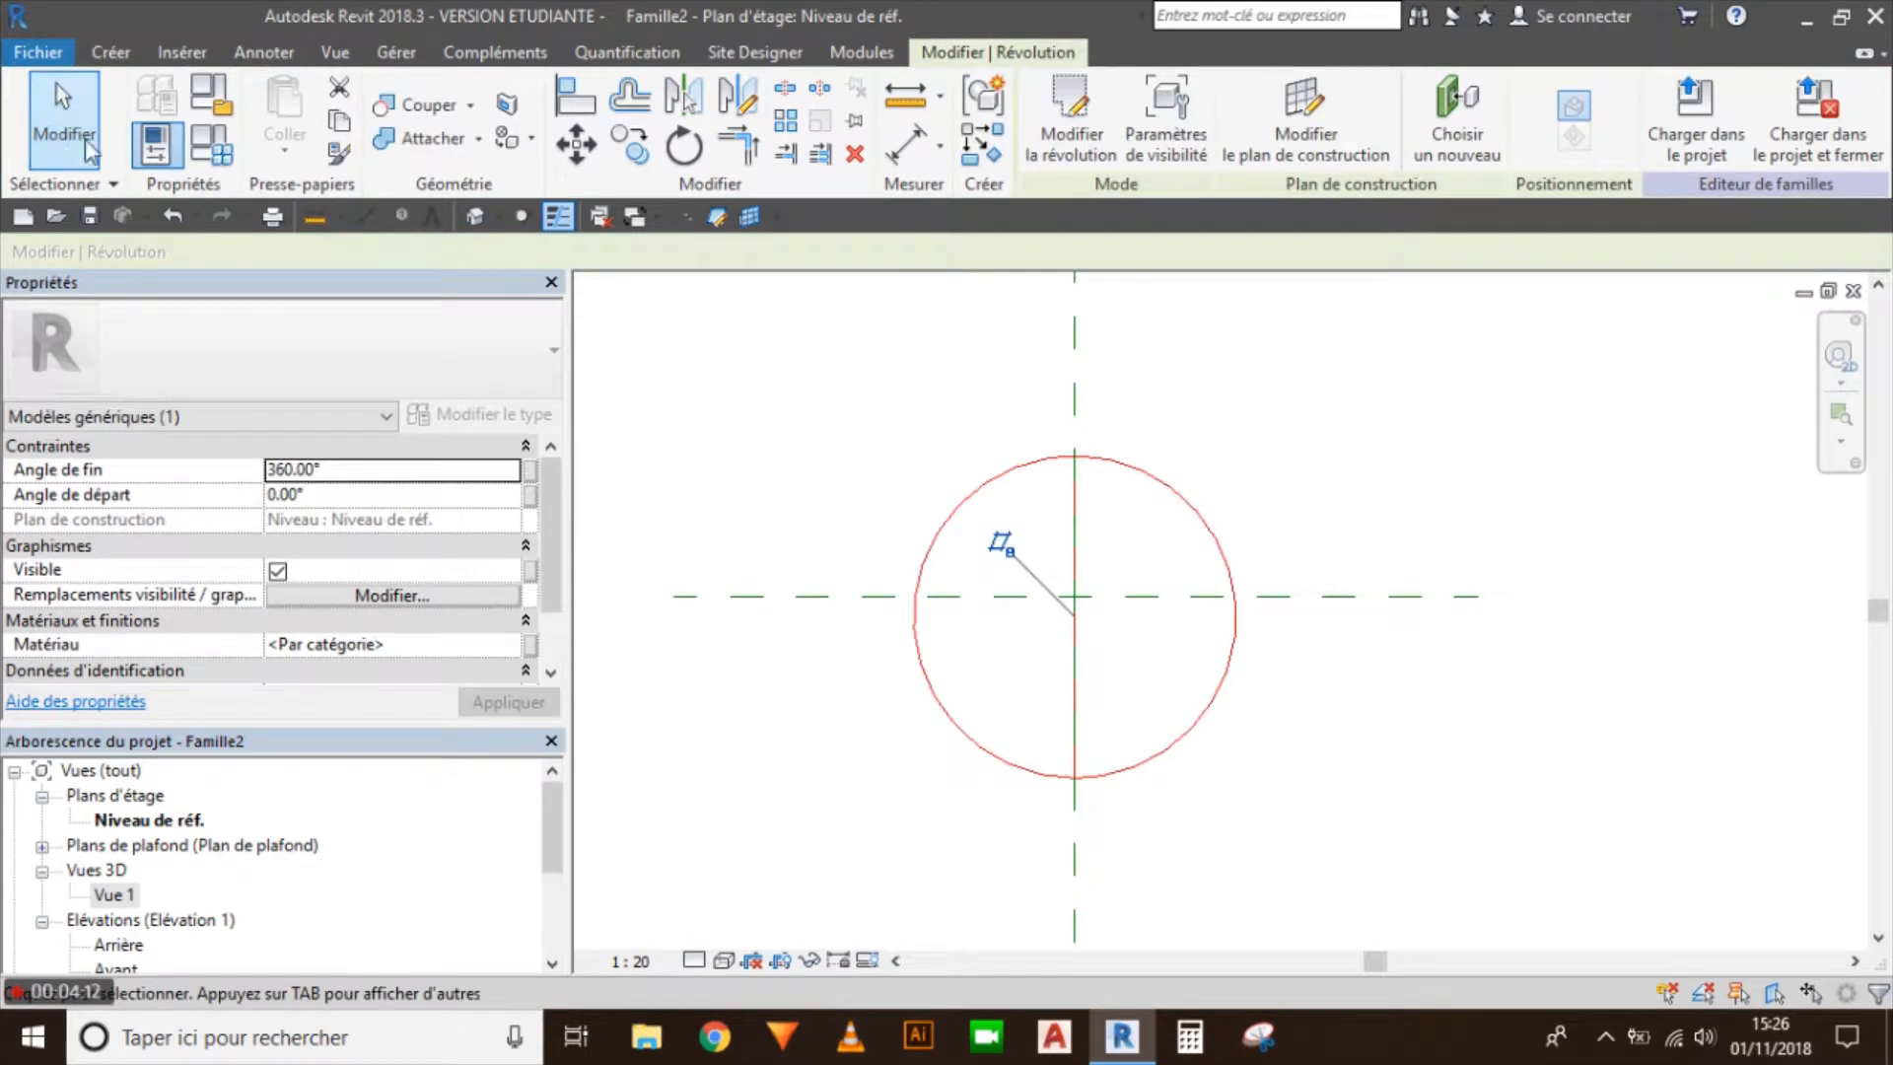
pyautogui.click(43, 122)
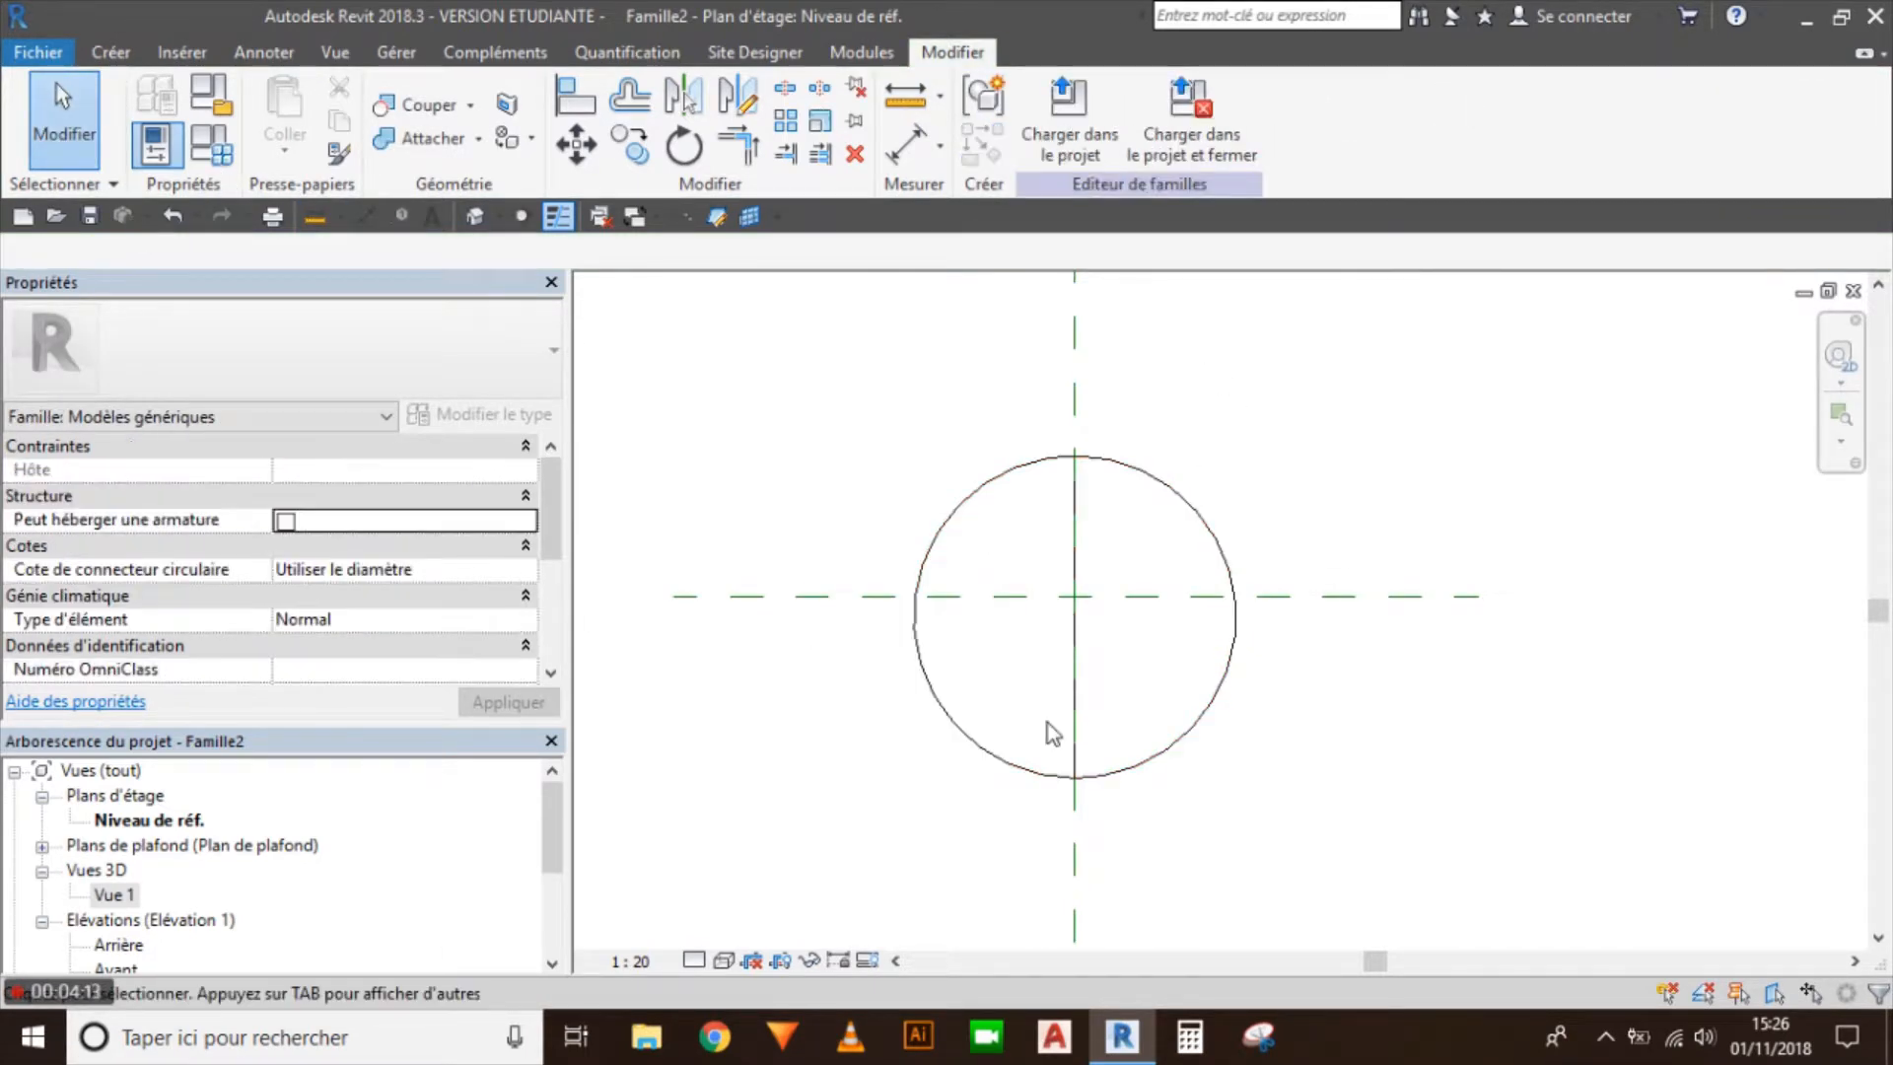
# Step: Start a void revolve and place a reference plane offset 800 from the vertical reference plane, tangent to the sphere's edge
pyautogui.click(112, 53)
pyautogui.click(469, 157)
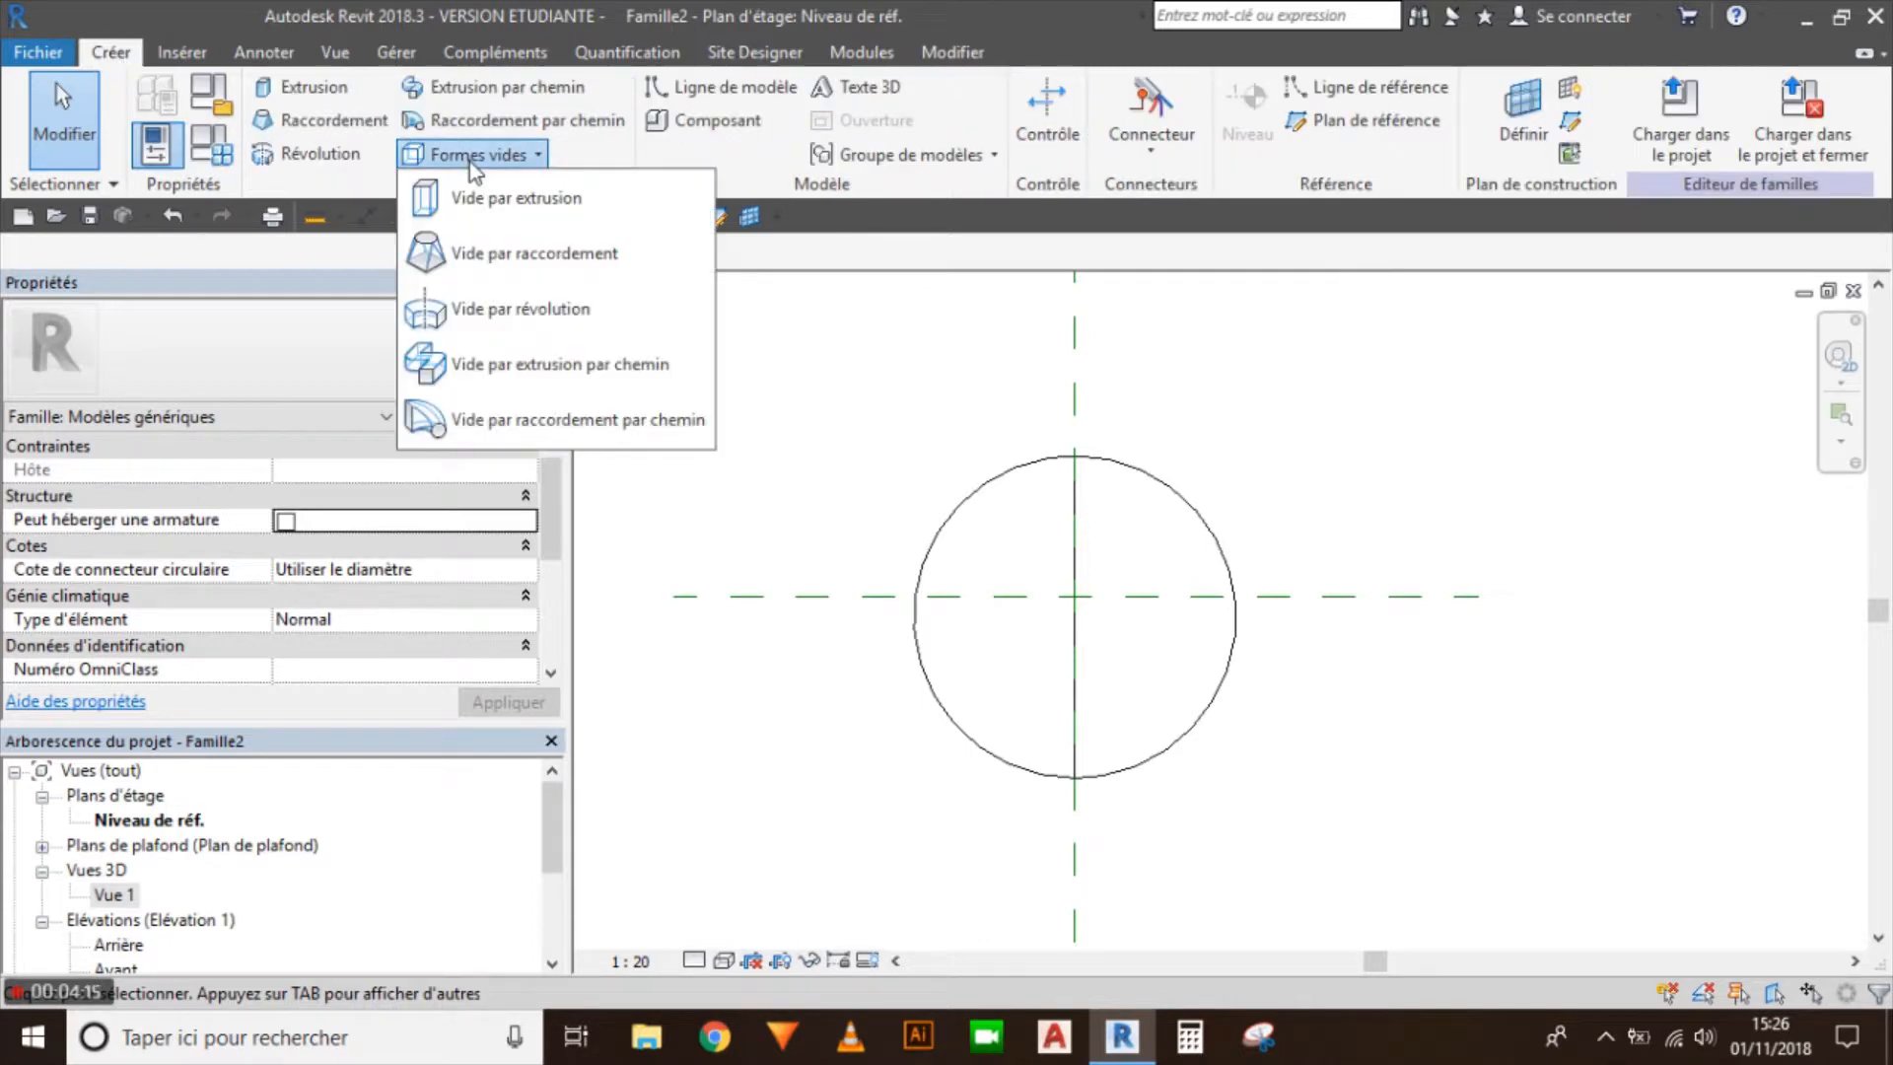
pyautogui.click(483, 310)
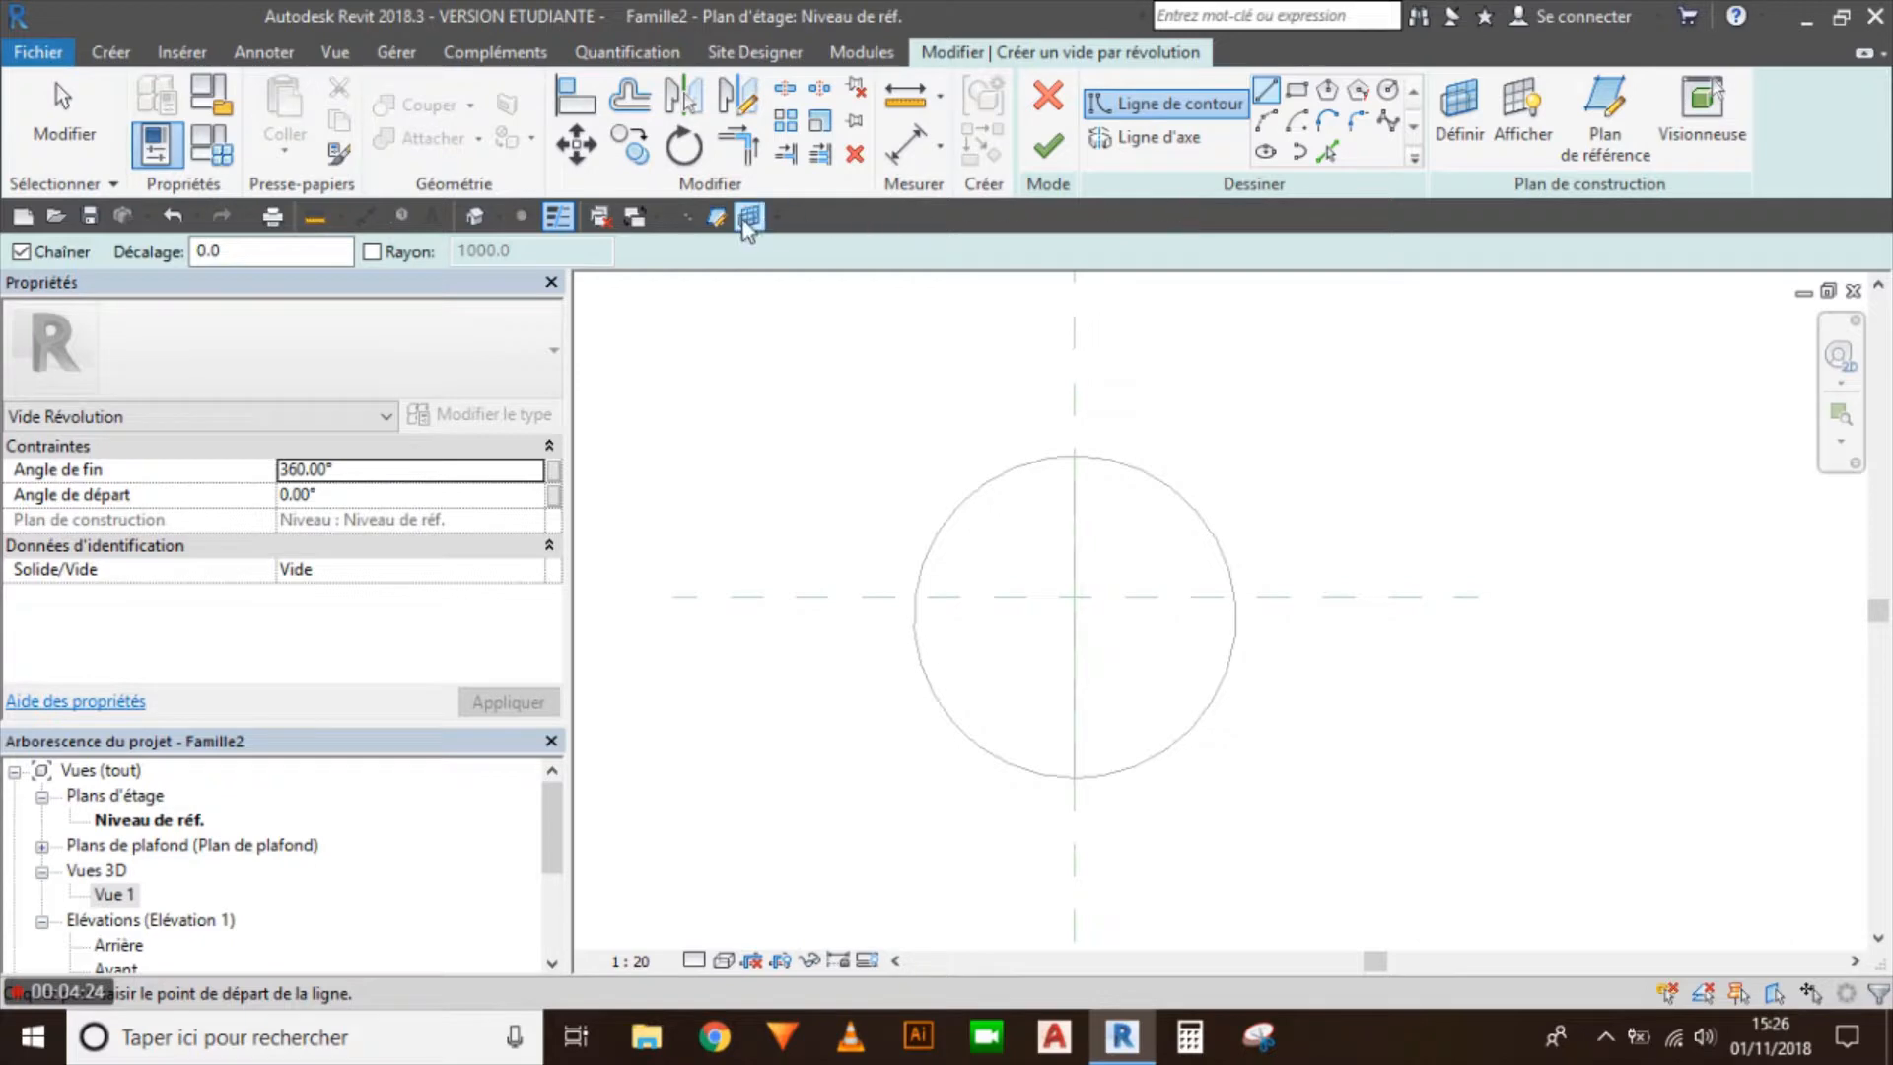
pyautogui.click(716, 216)
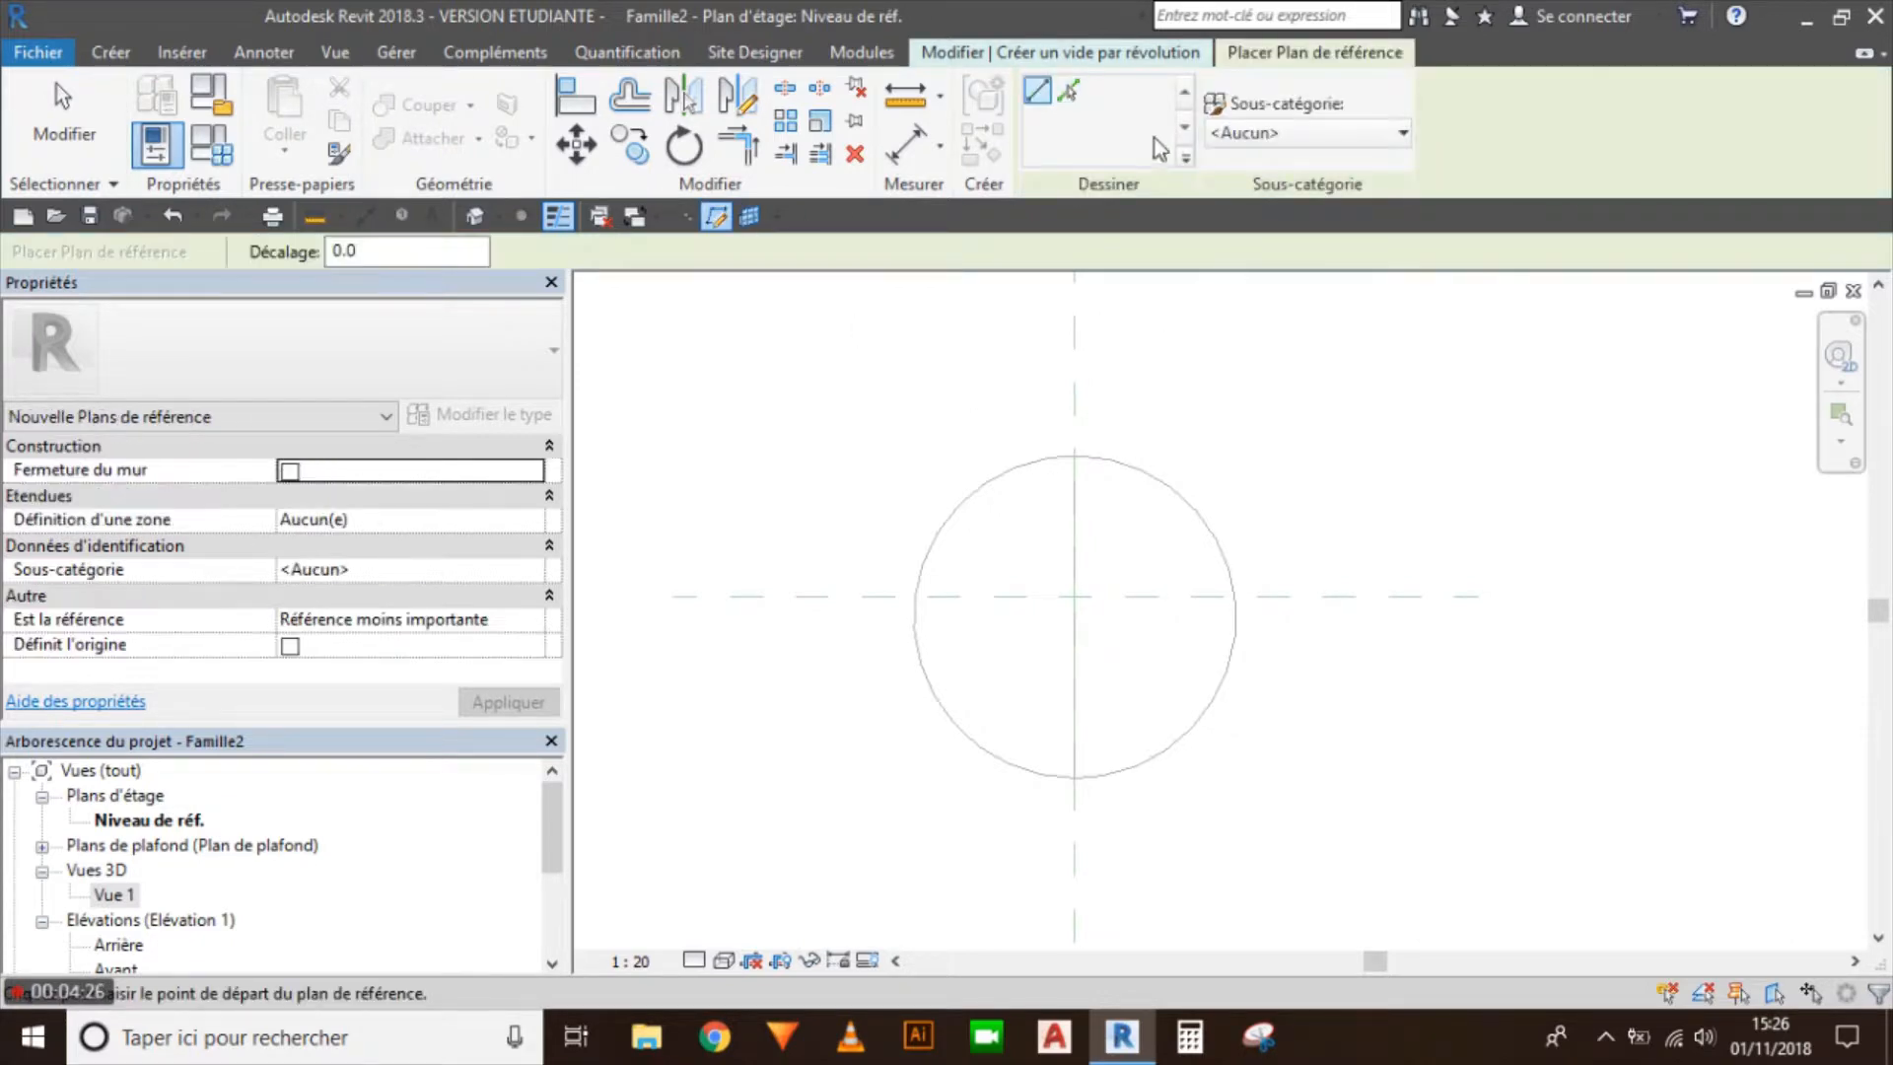
pyautogui.click(1072, 92)
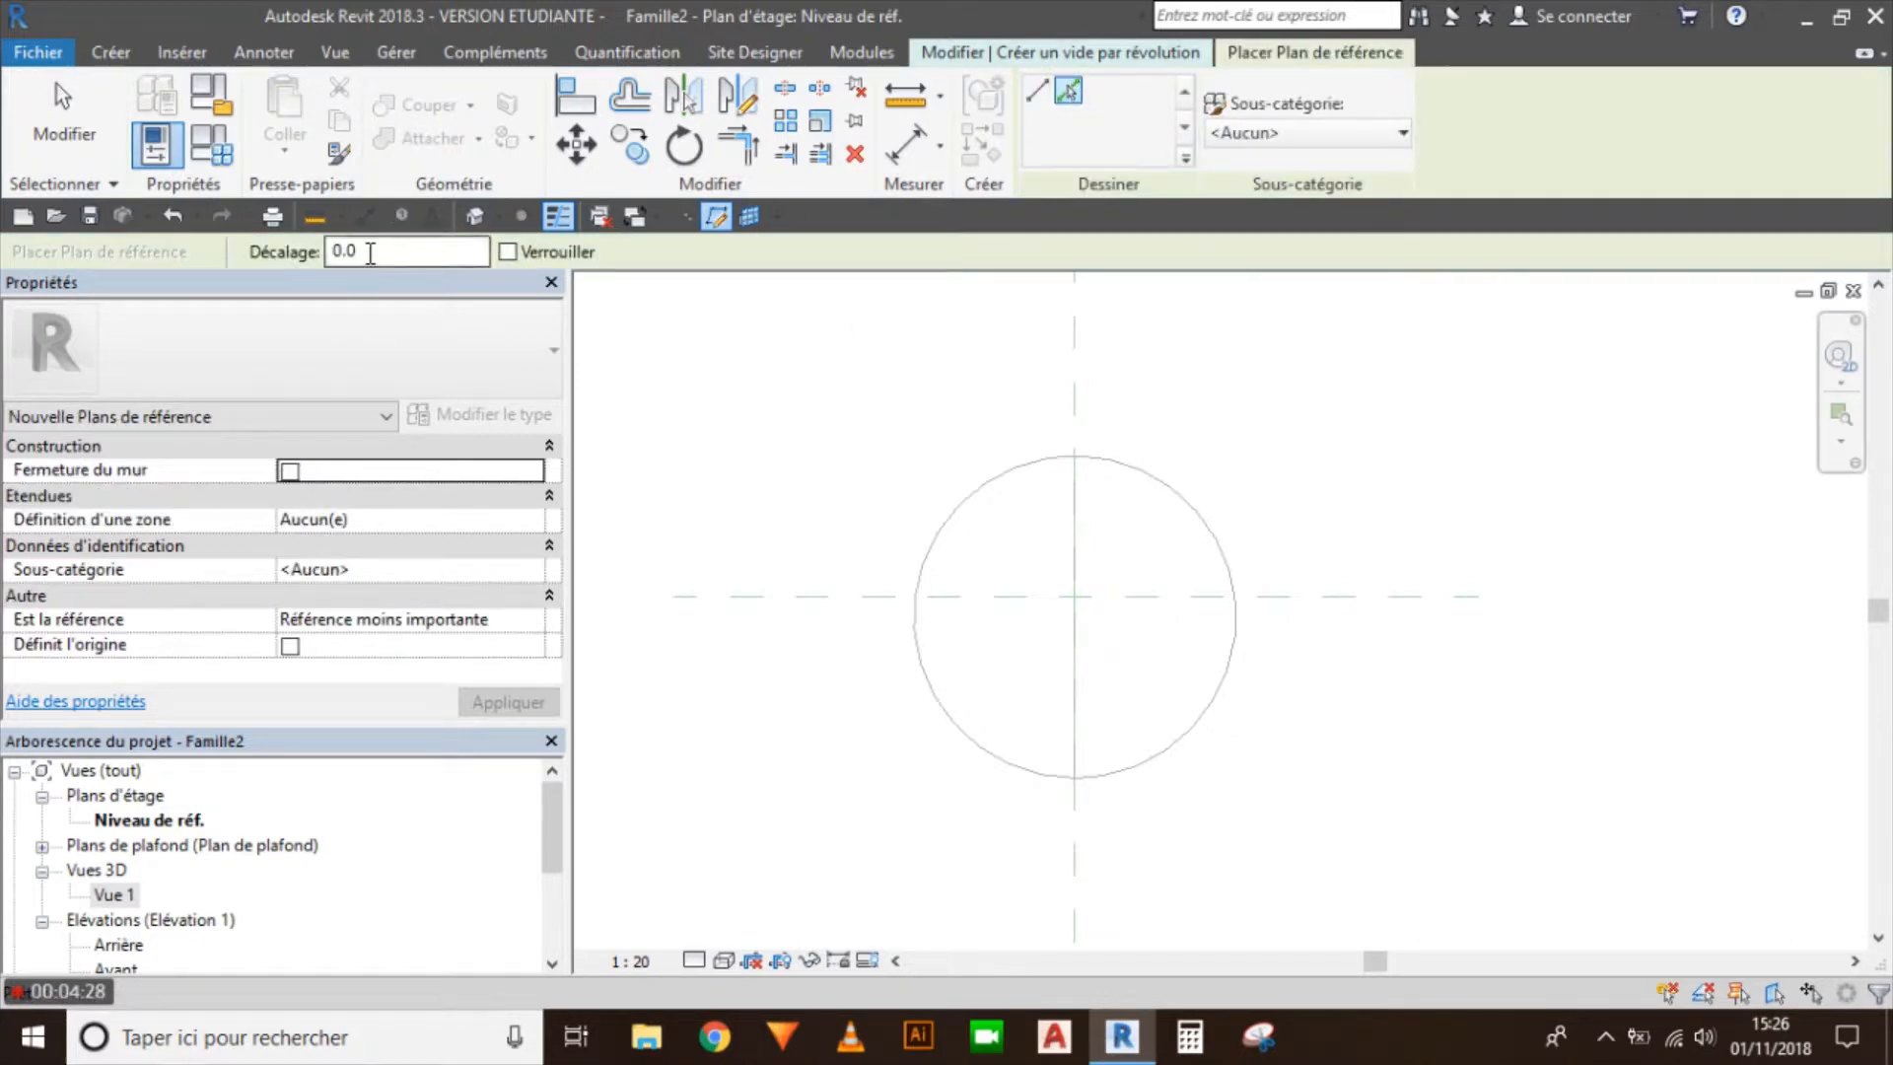
pyautogui.doubleClick(371, 254)
pyautogui.write('800')
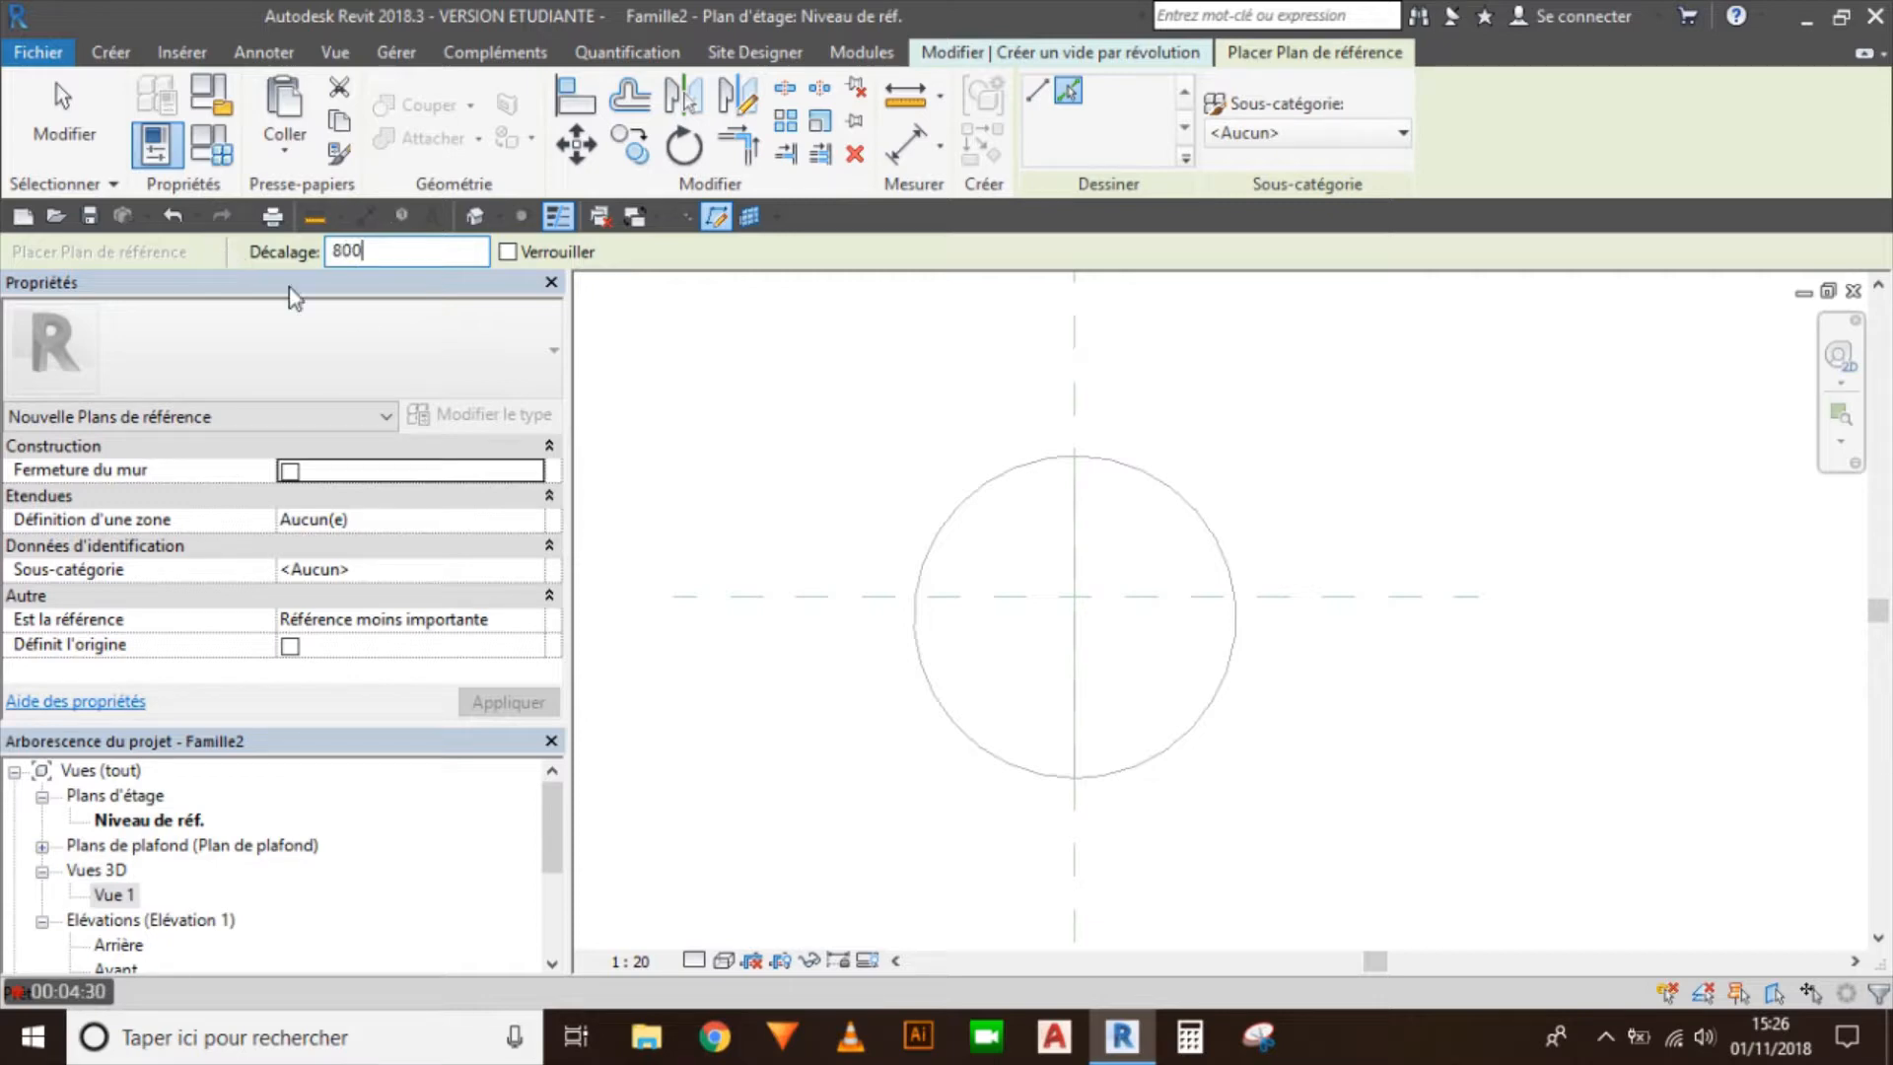
pyautogui.click(1081, 416)
pyautogui.click(61, 132)
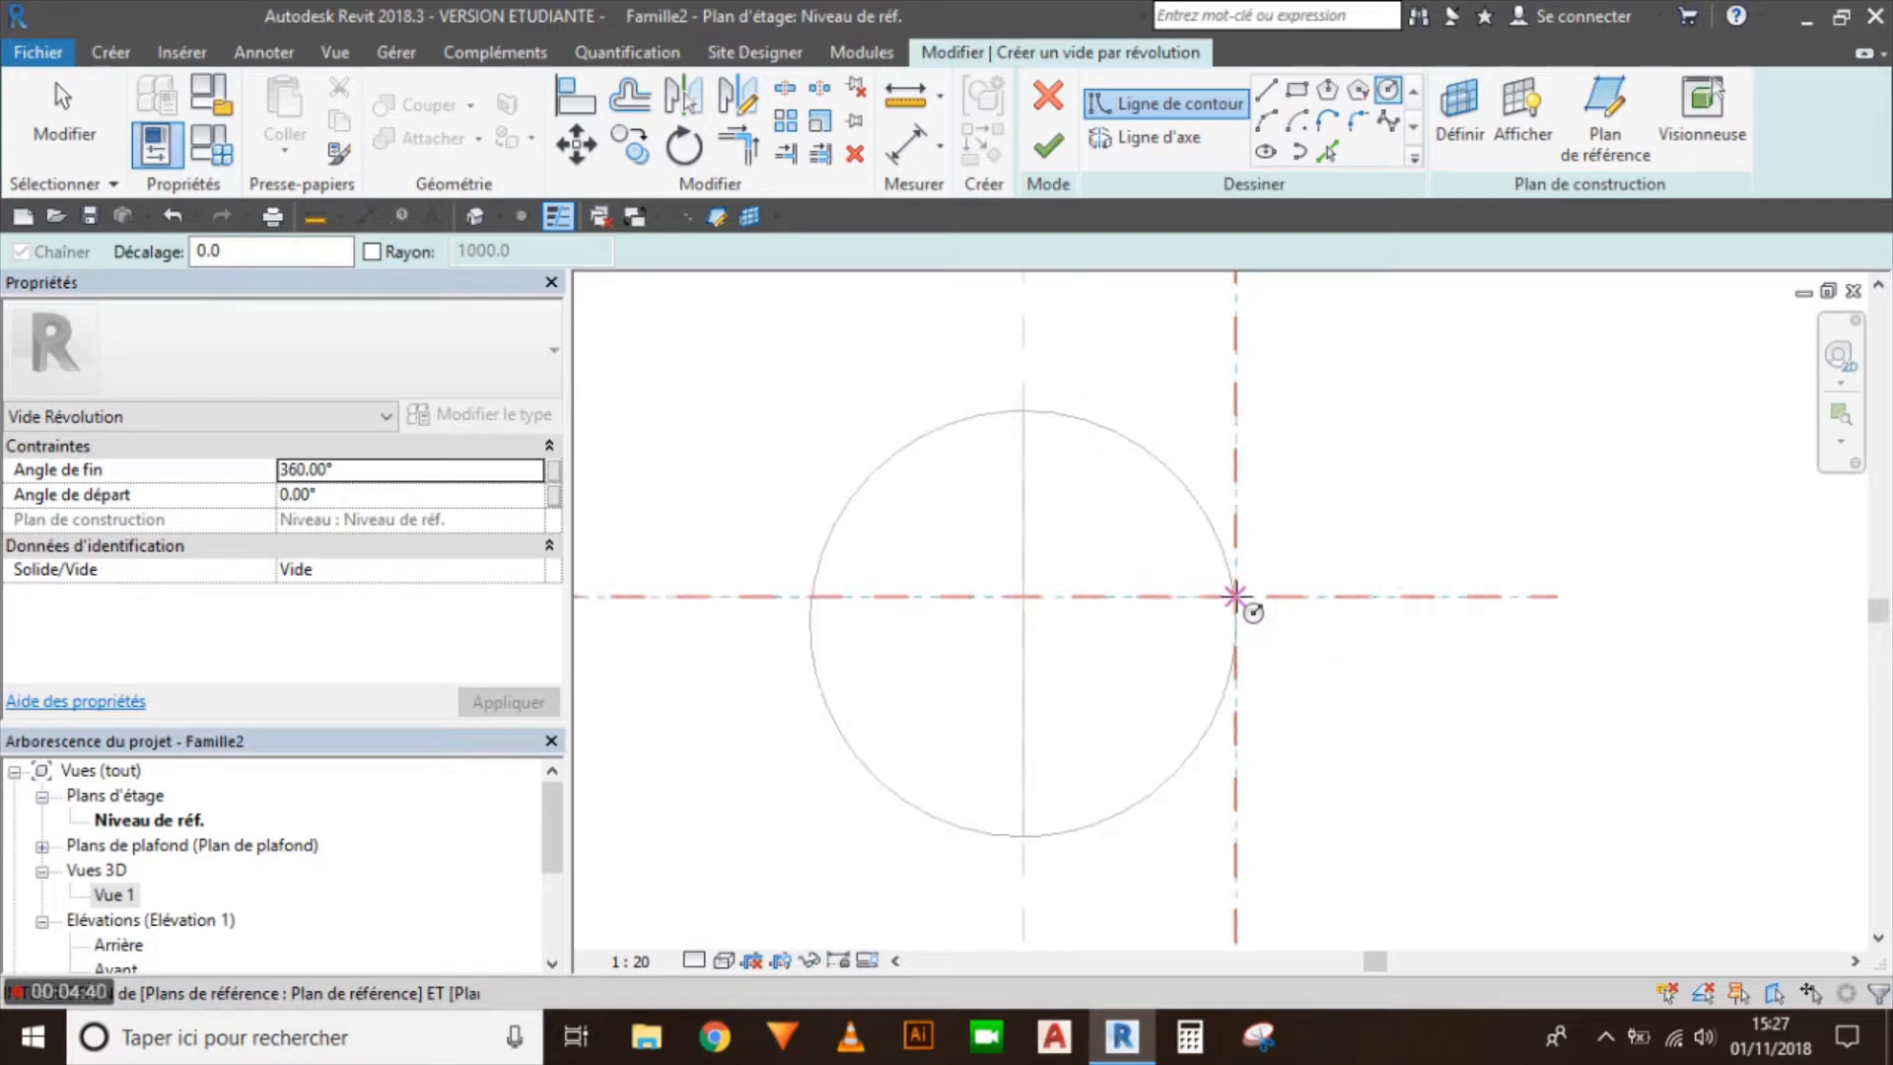
# Step: Sketch a circular void contour of radius 180 centred where the offset reference plane touches the sphere
pyautogui.scroll(3, 1239, 596)
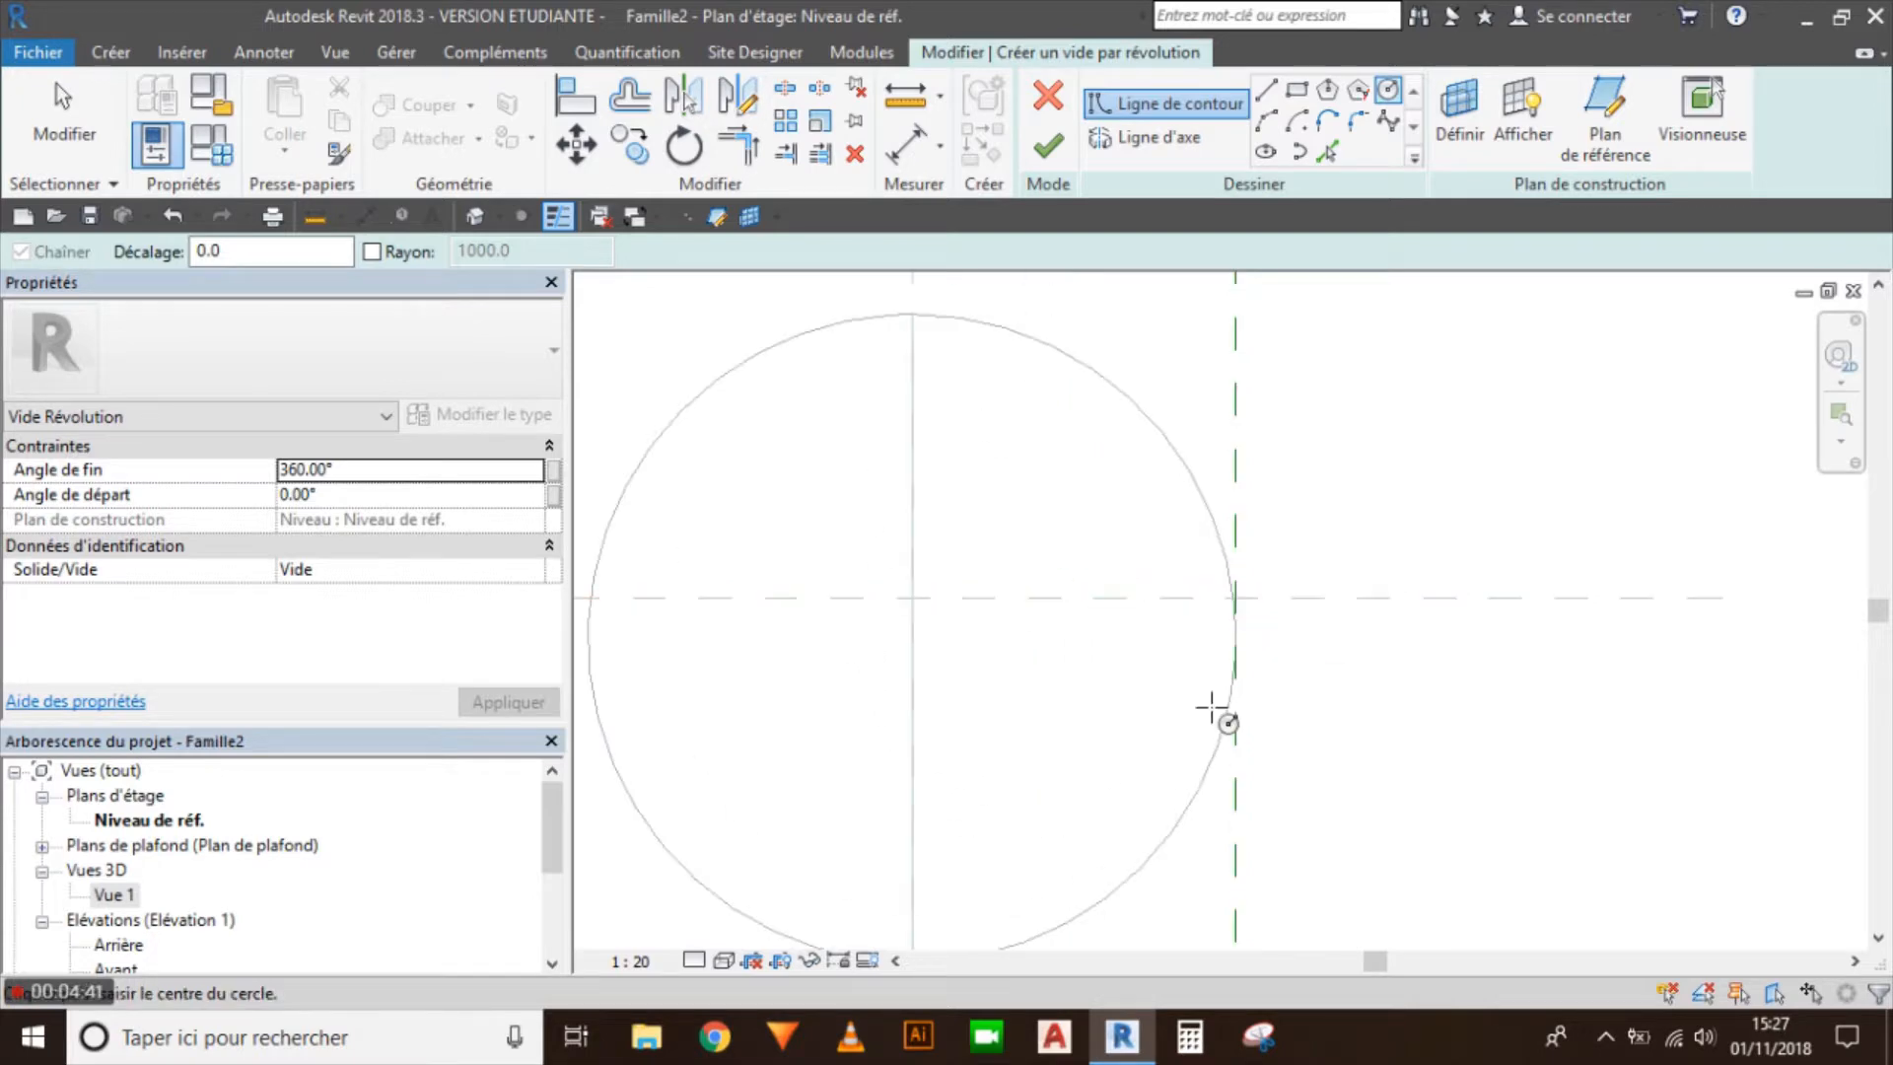
pyautogui.click(1238, 623)
pyautogui.scroll(-2, 1252, 639)
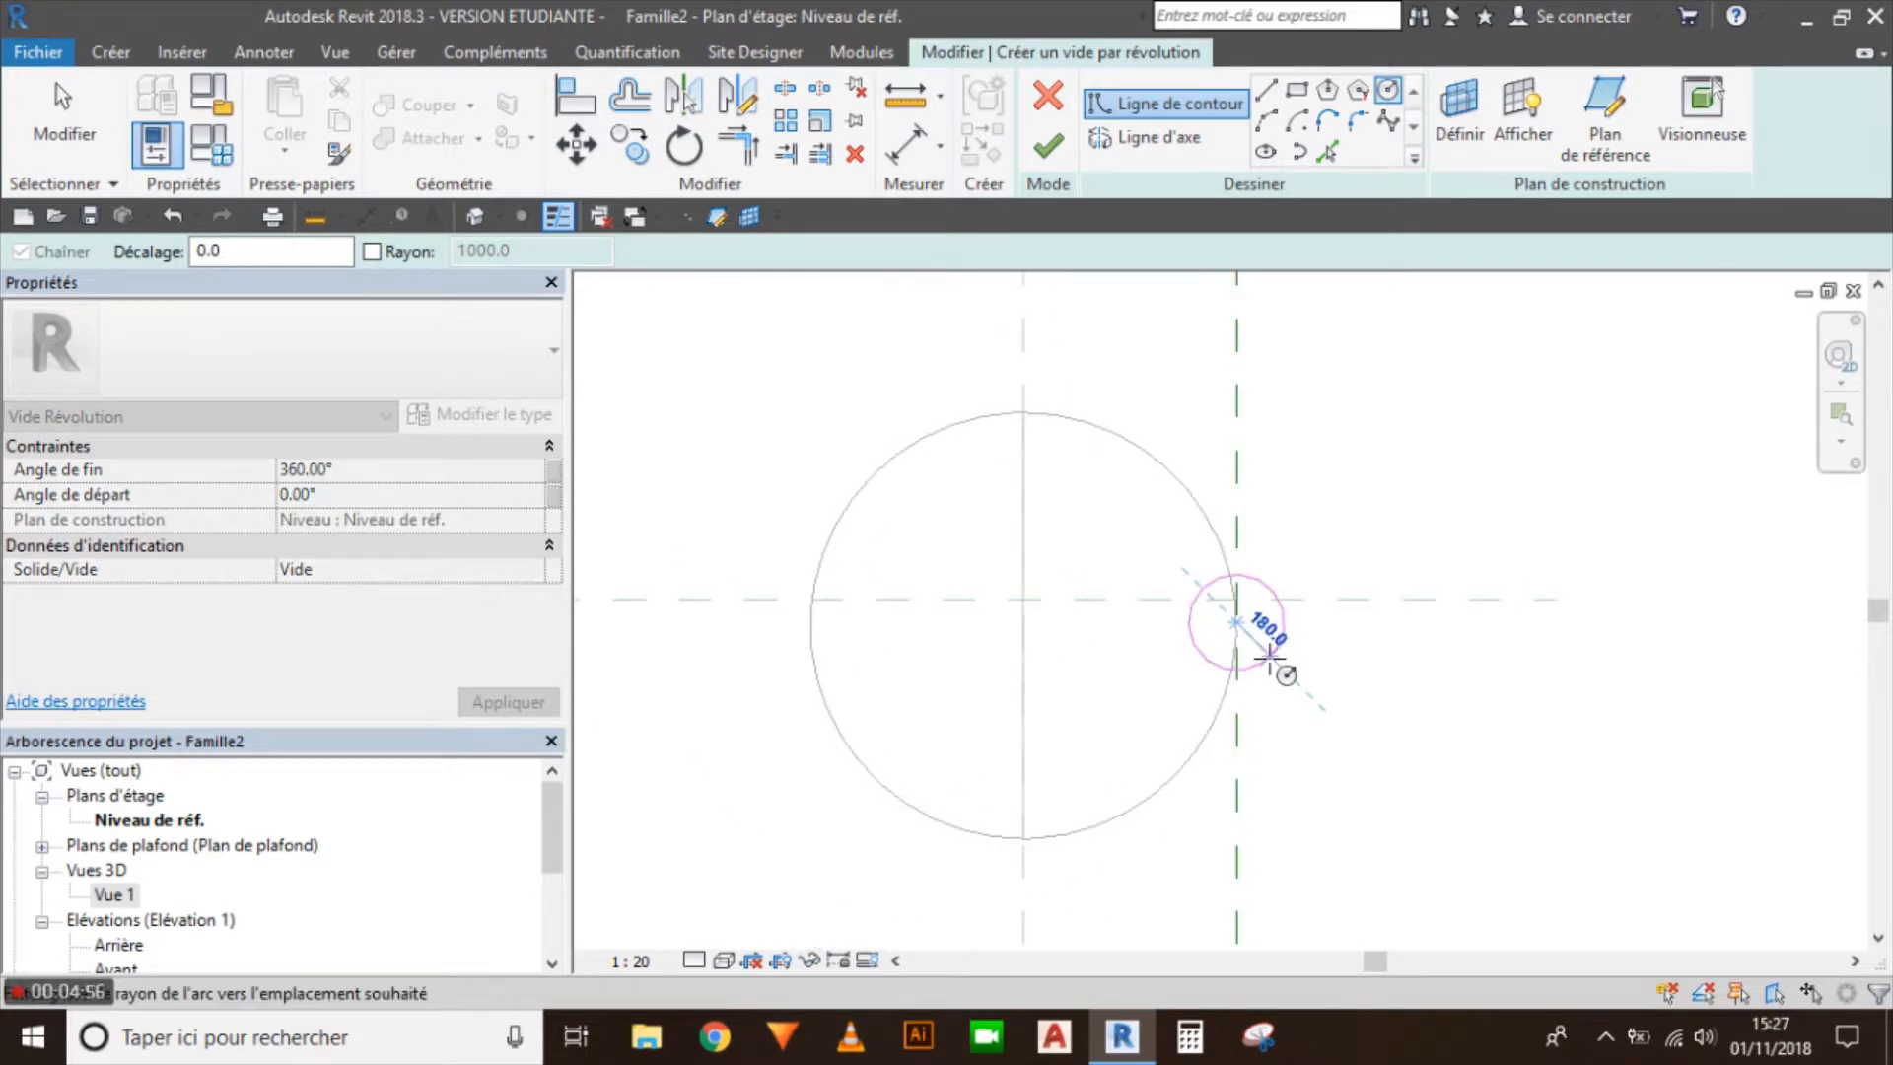
pyautogui.click(1270, 659)
pyautogui.press('Escape')
pyautogui.press('Escape')
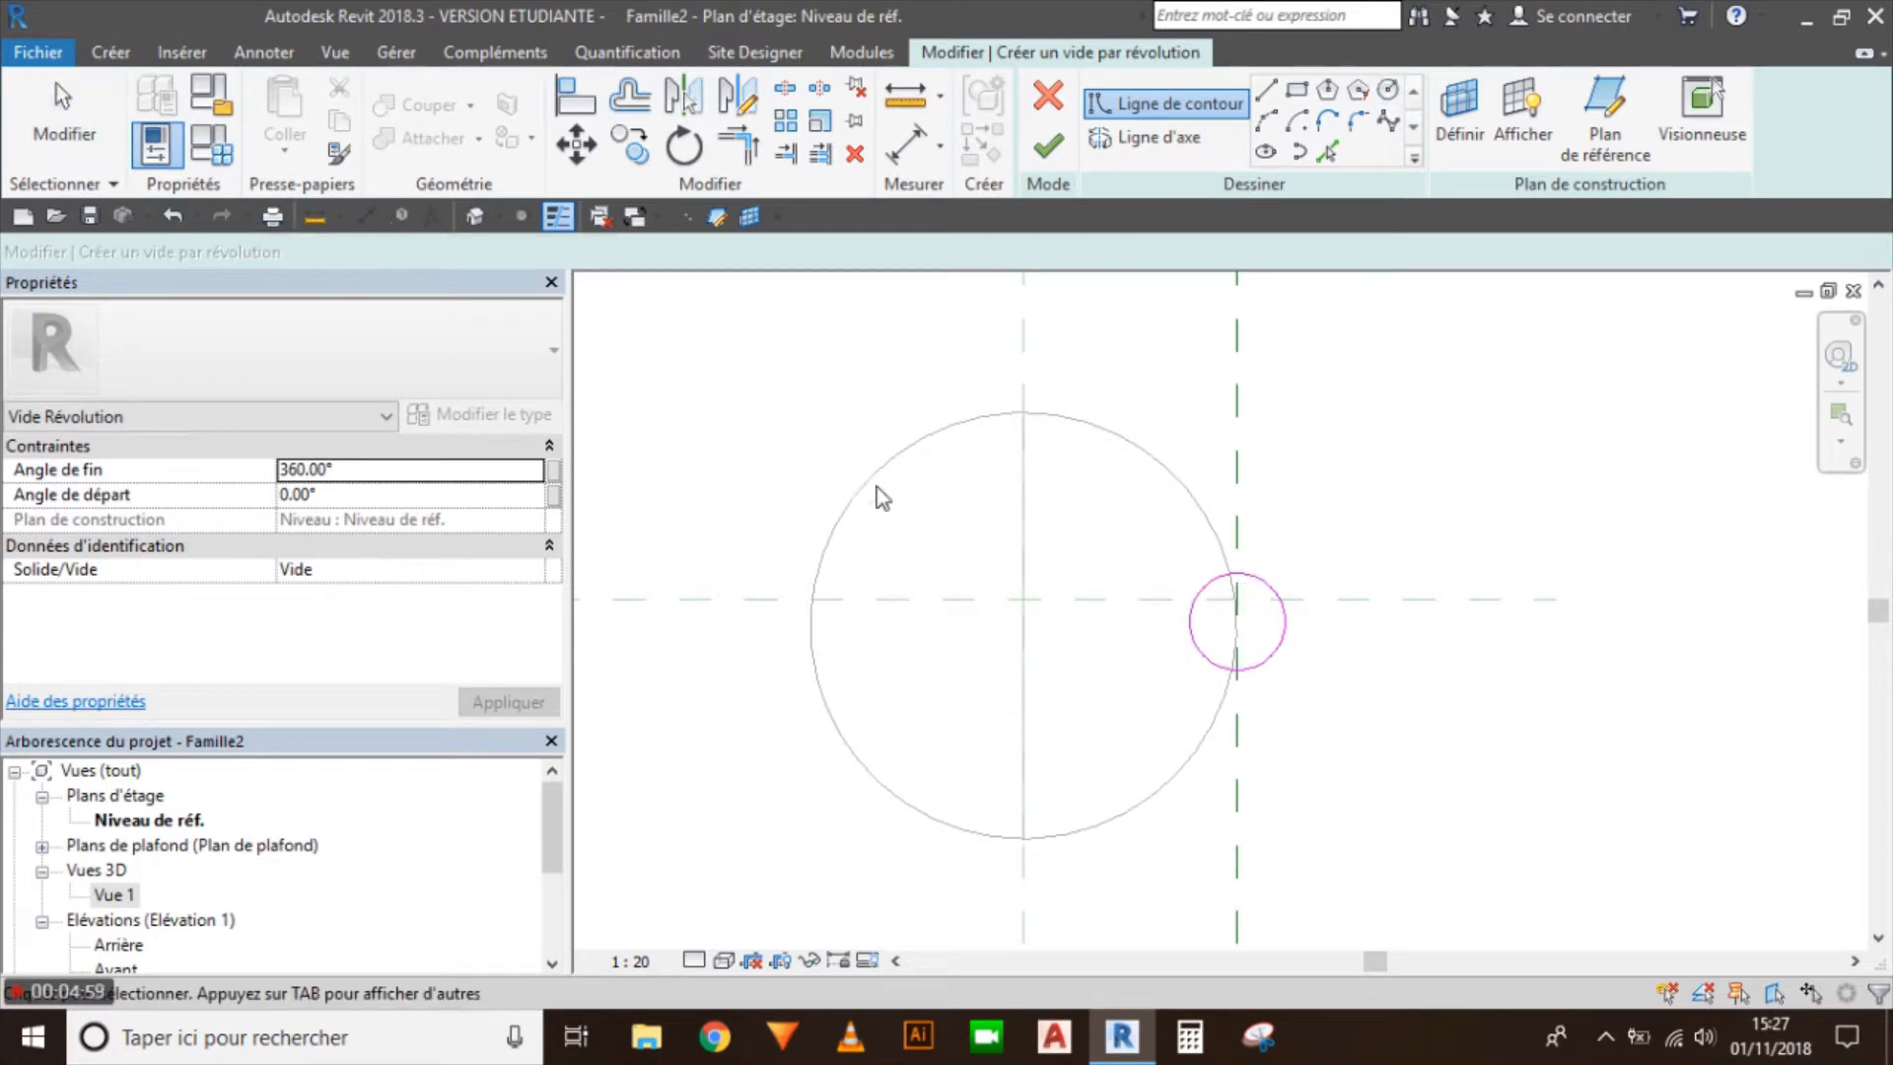
# Step: Pick the vertical reference plane through the sphere's centre as the axis line and finish the void revolve
pyautogui.click(1151, 139)
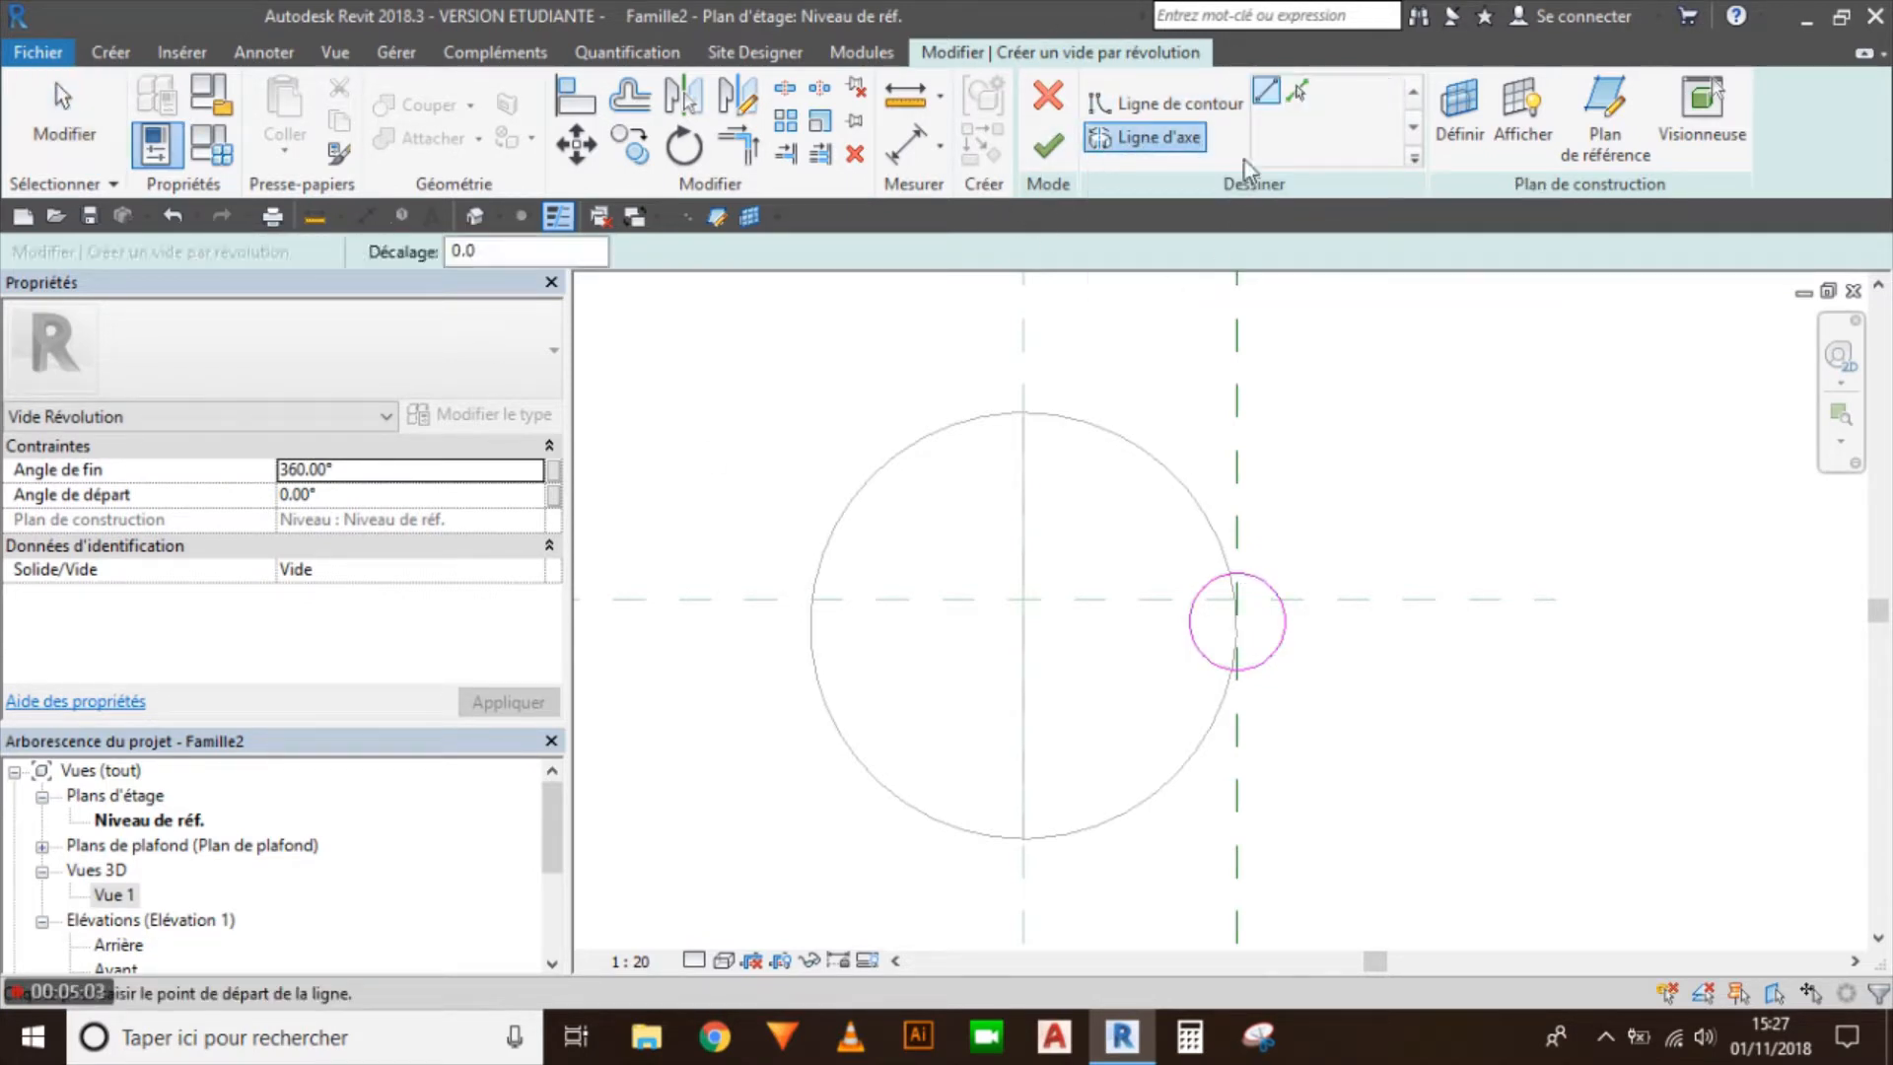
pyautogui.click(1298, 92)
pyautogui.click(1027, 345)
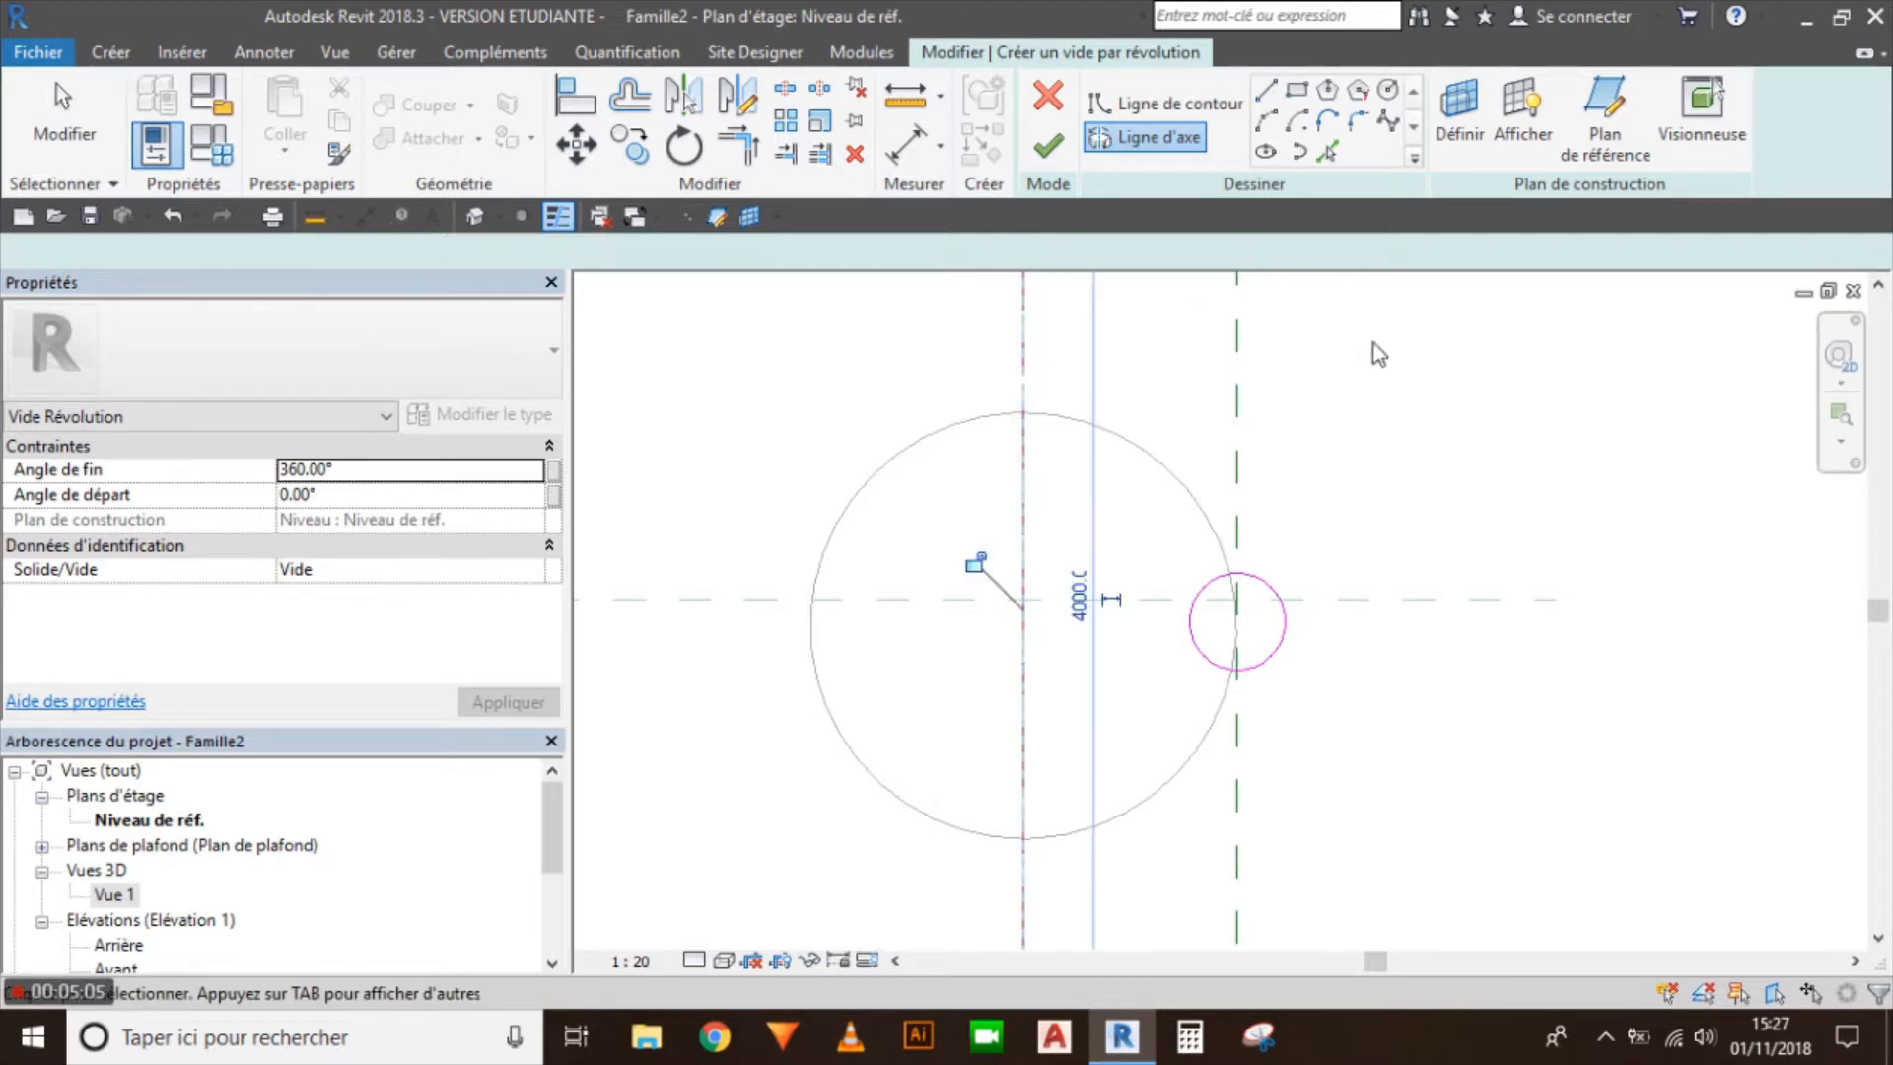
pyautogui.click(1048, 146)
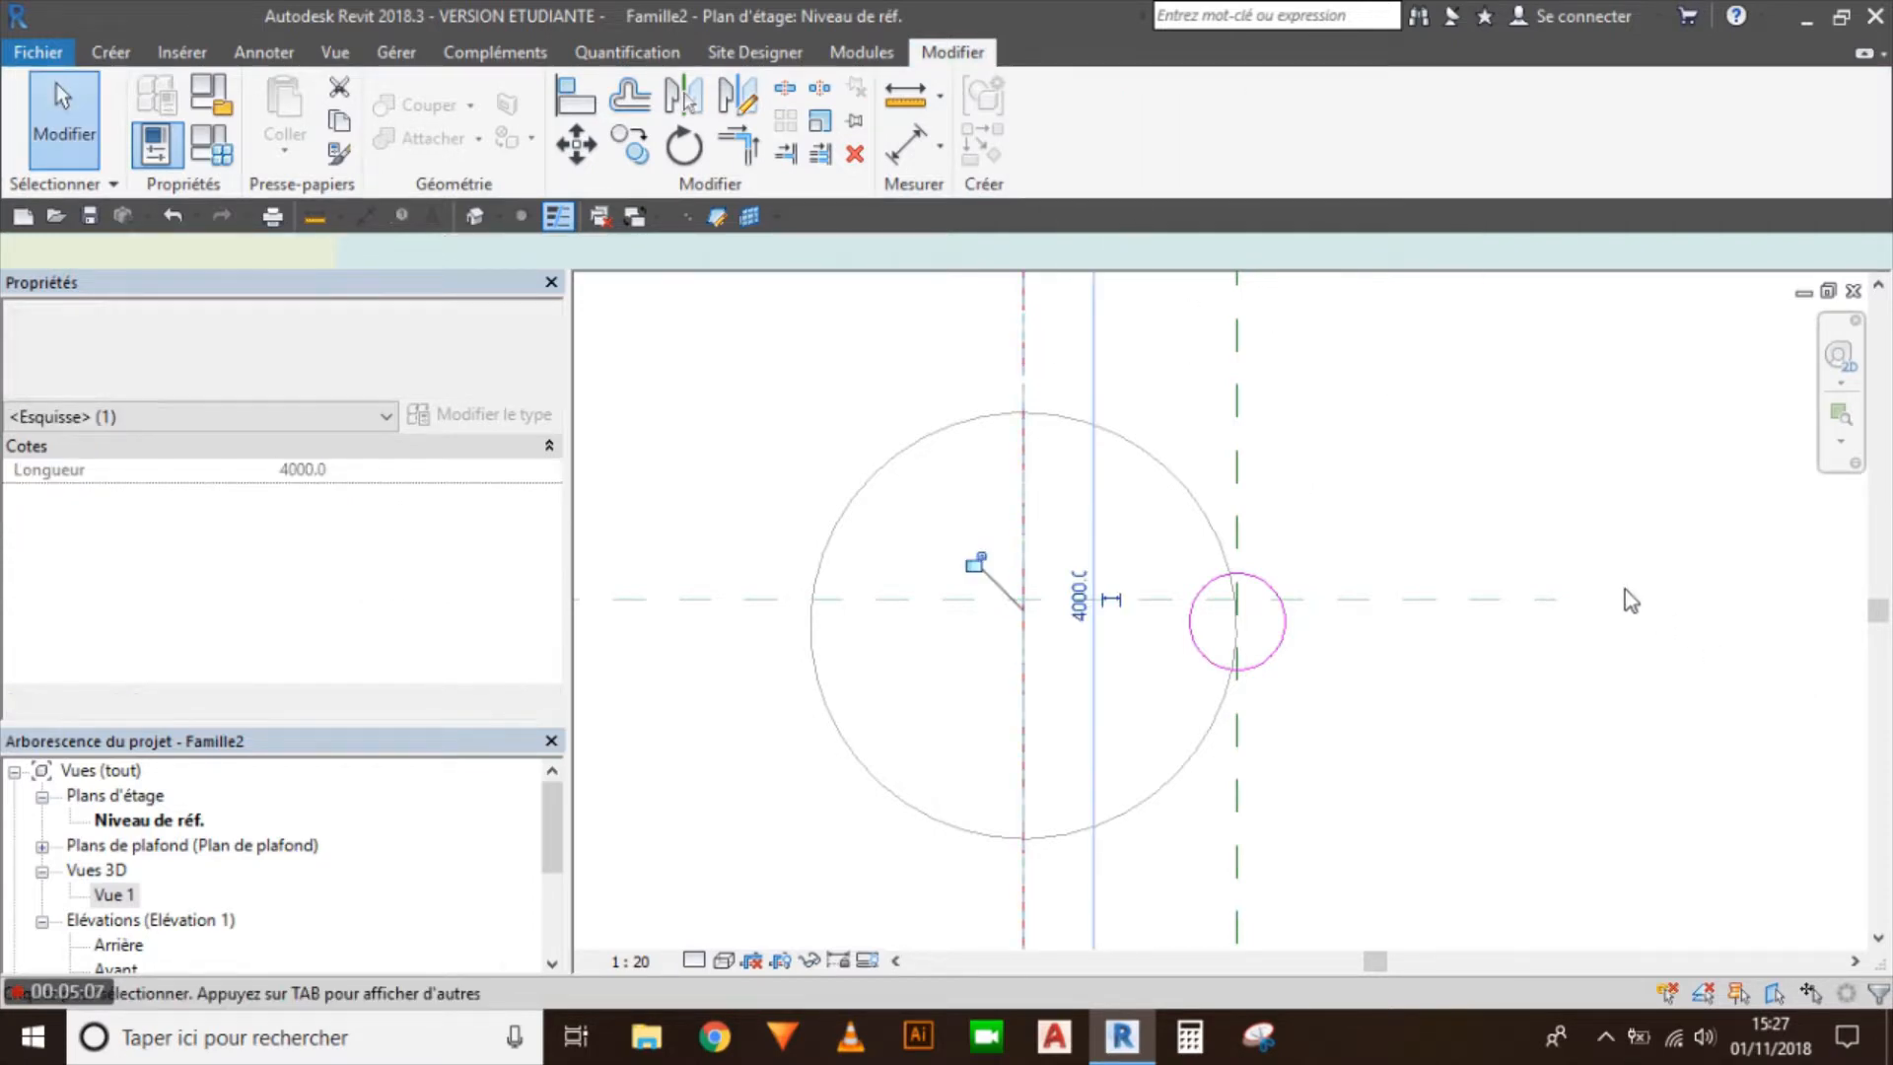
pyautogui.click(63, 116)
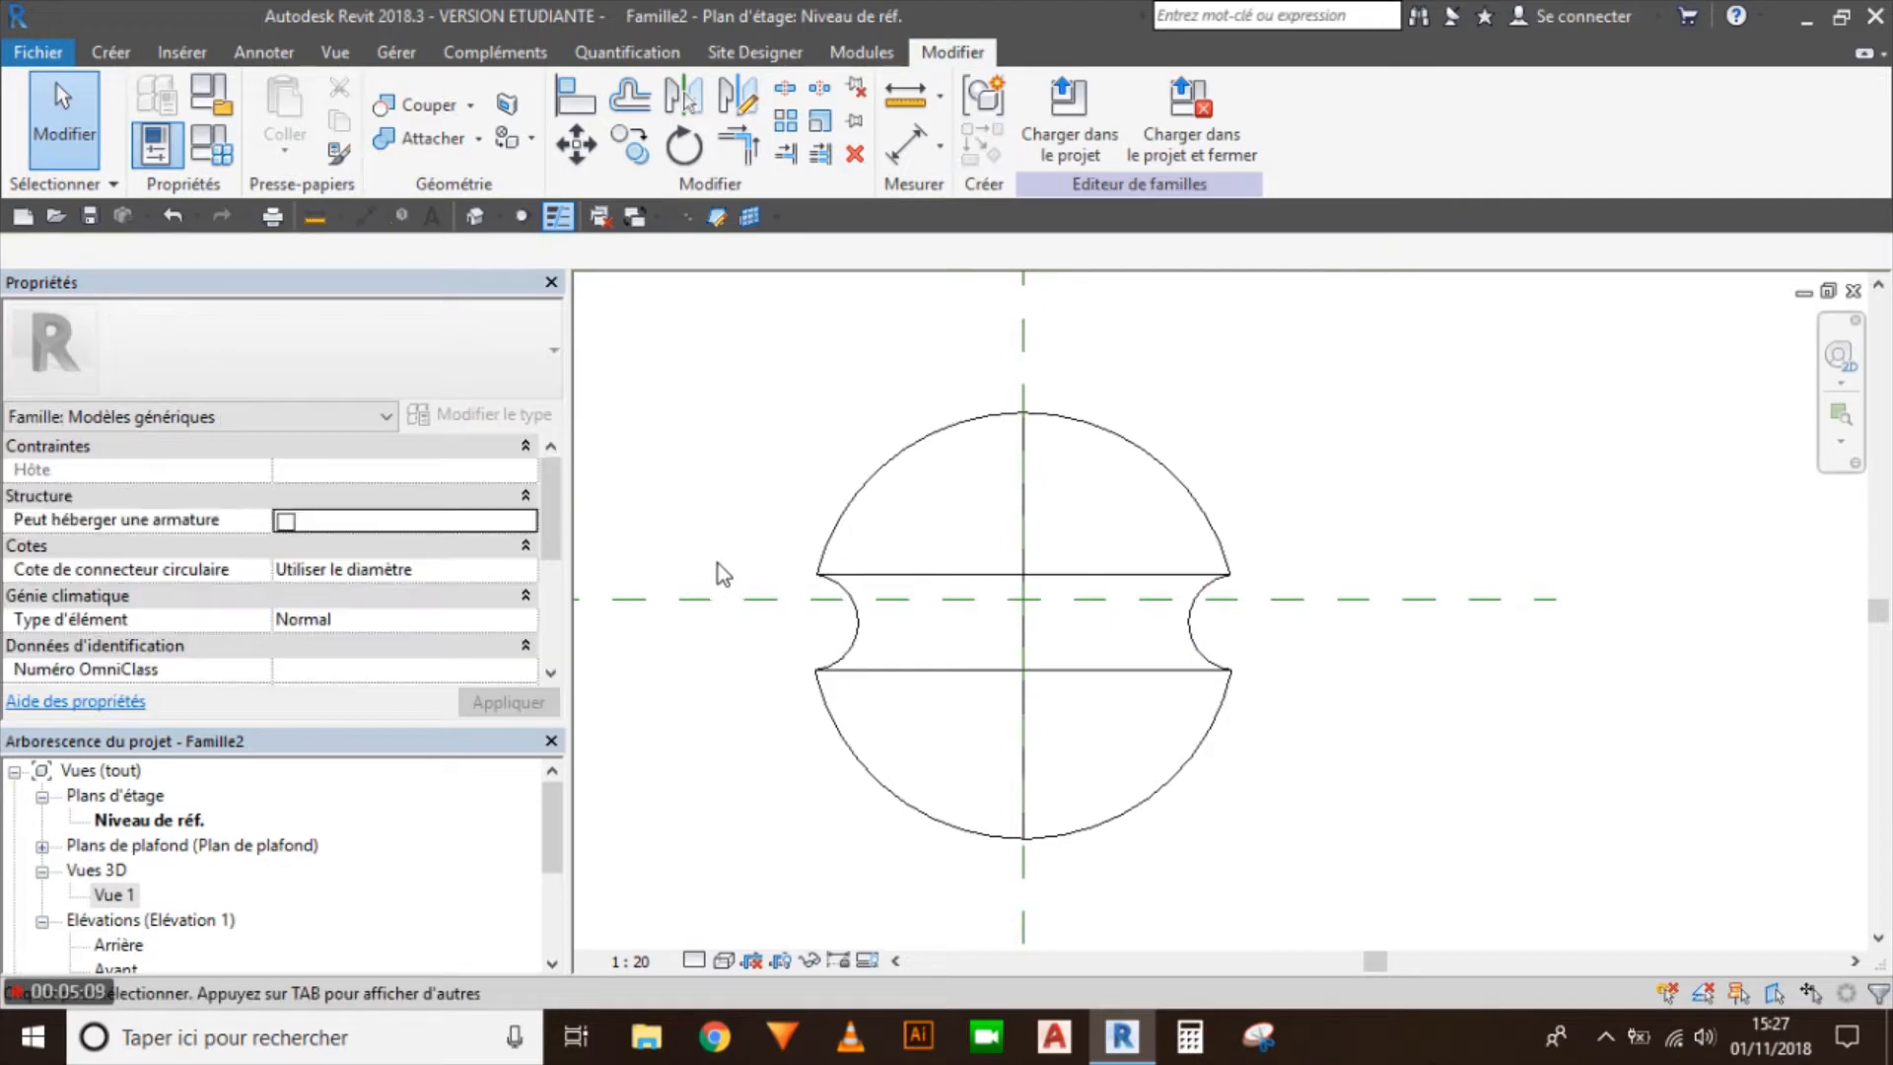
# Step: Open the 3D view Vue 1 and orbit around the sphere to inspect the groove cut by the void
pyautogui.doubleClick(114, 895)
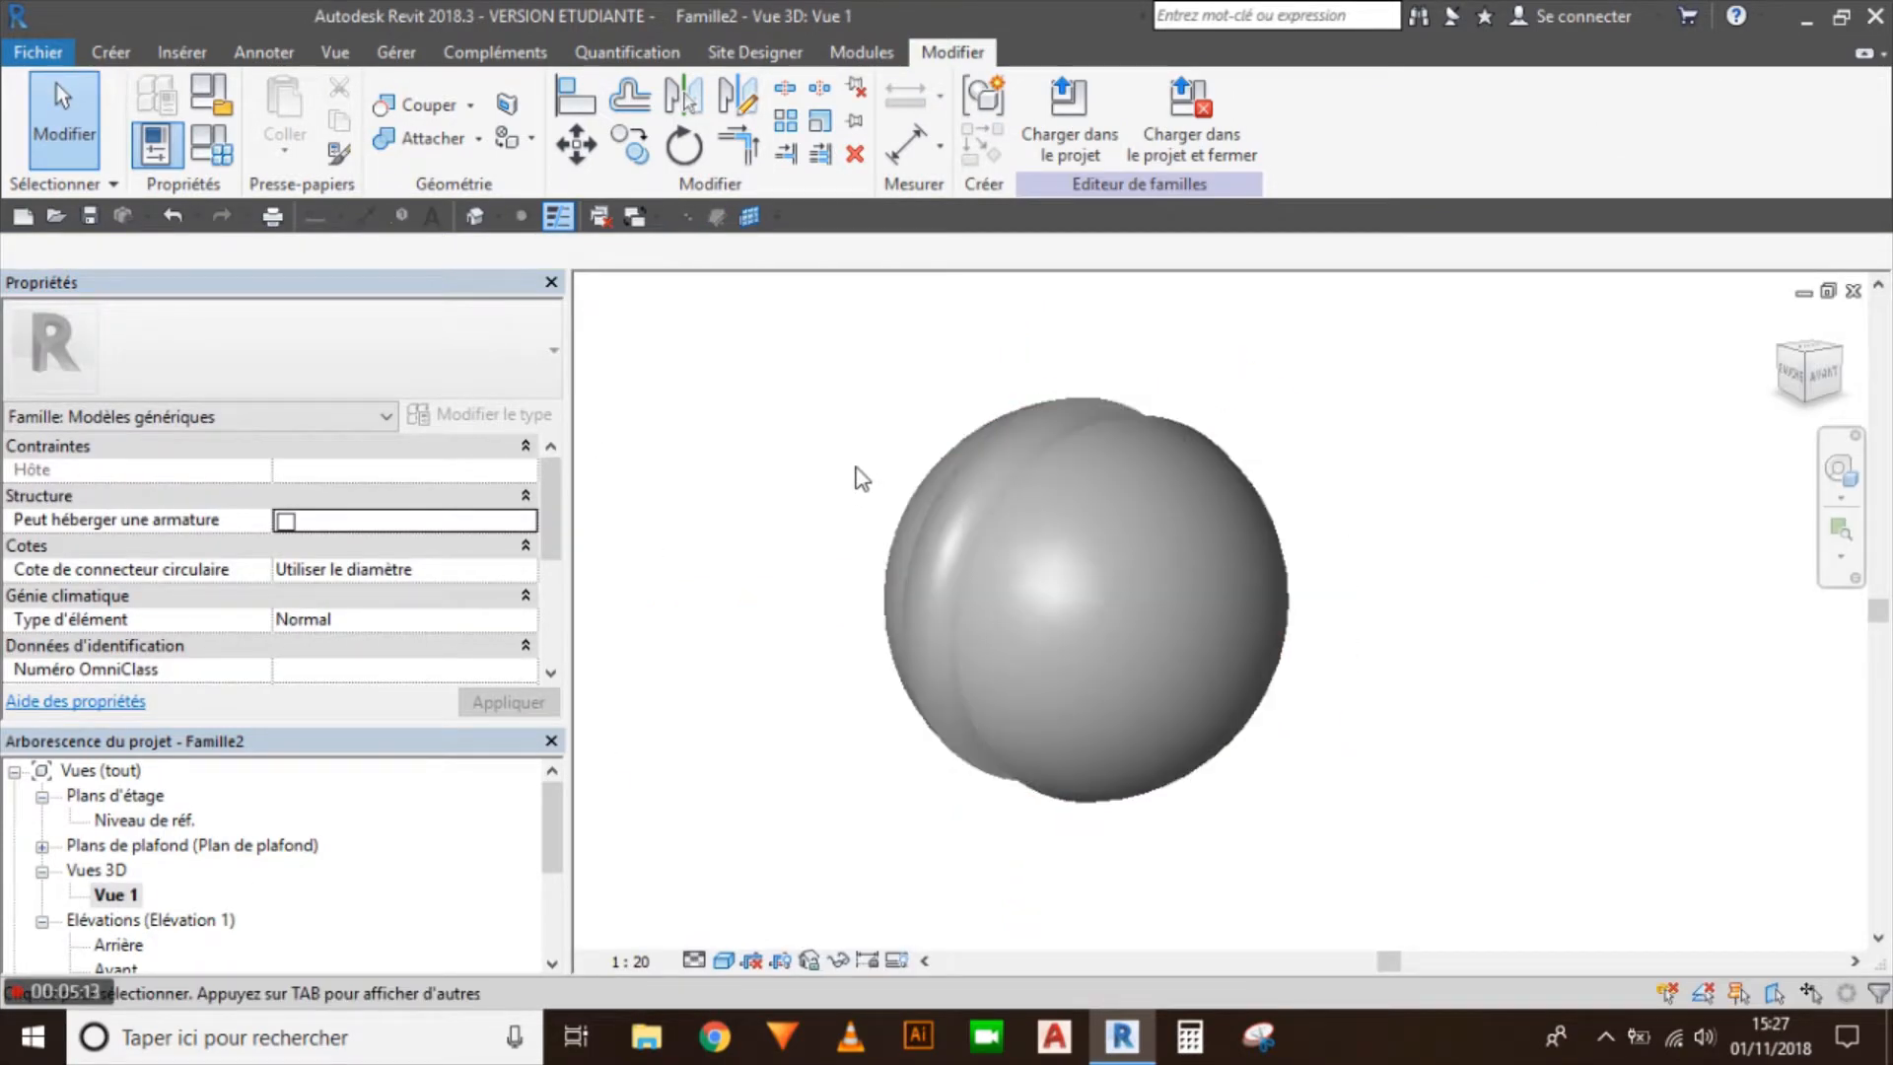
pyautogui.keyDown('shift'); pyautogui.moveTo(862, 478); pyautogui.dragTo(1368, 662, button='middle'); pyautogui.keyUp('shift')
pyautogui.scroll(-4, 1368, 662)
pyautogui.keyDown('shift'); pyautogui.moveTo(1475, 609); pyautogui.dragTo(1319, 848, button='middle'); pyautogui.keyUp('shift')
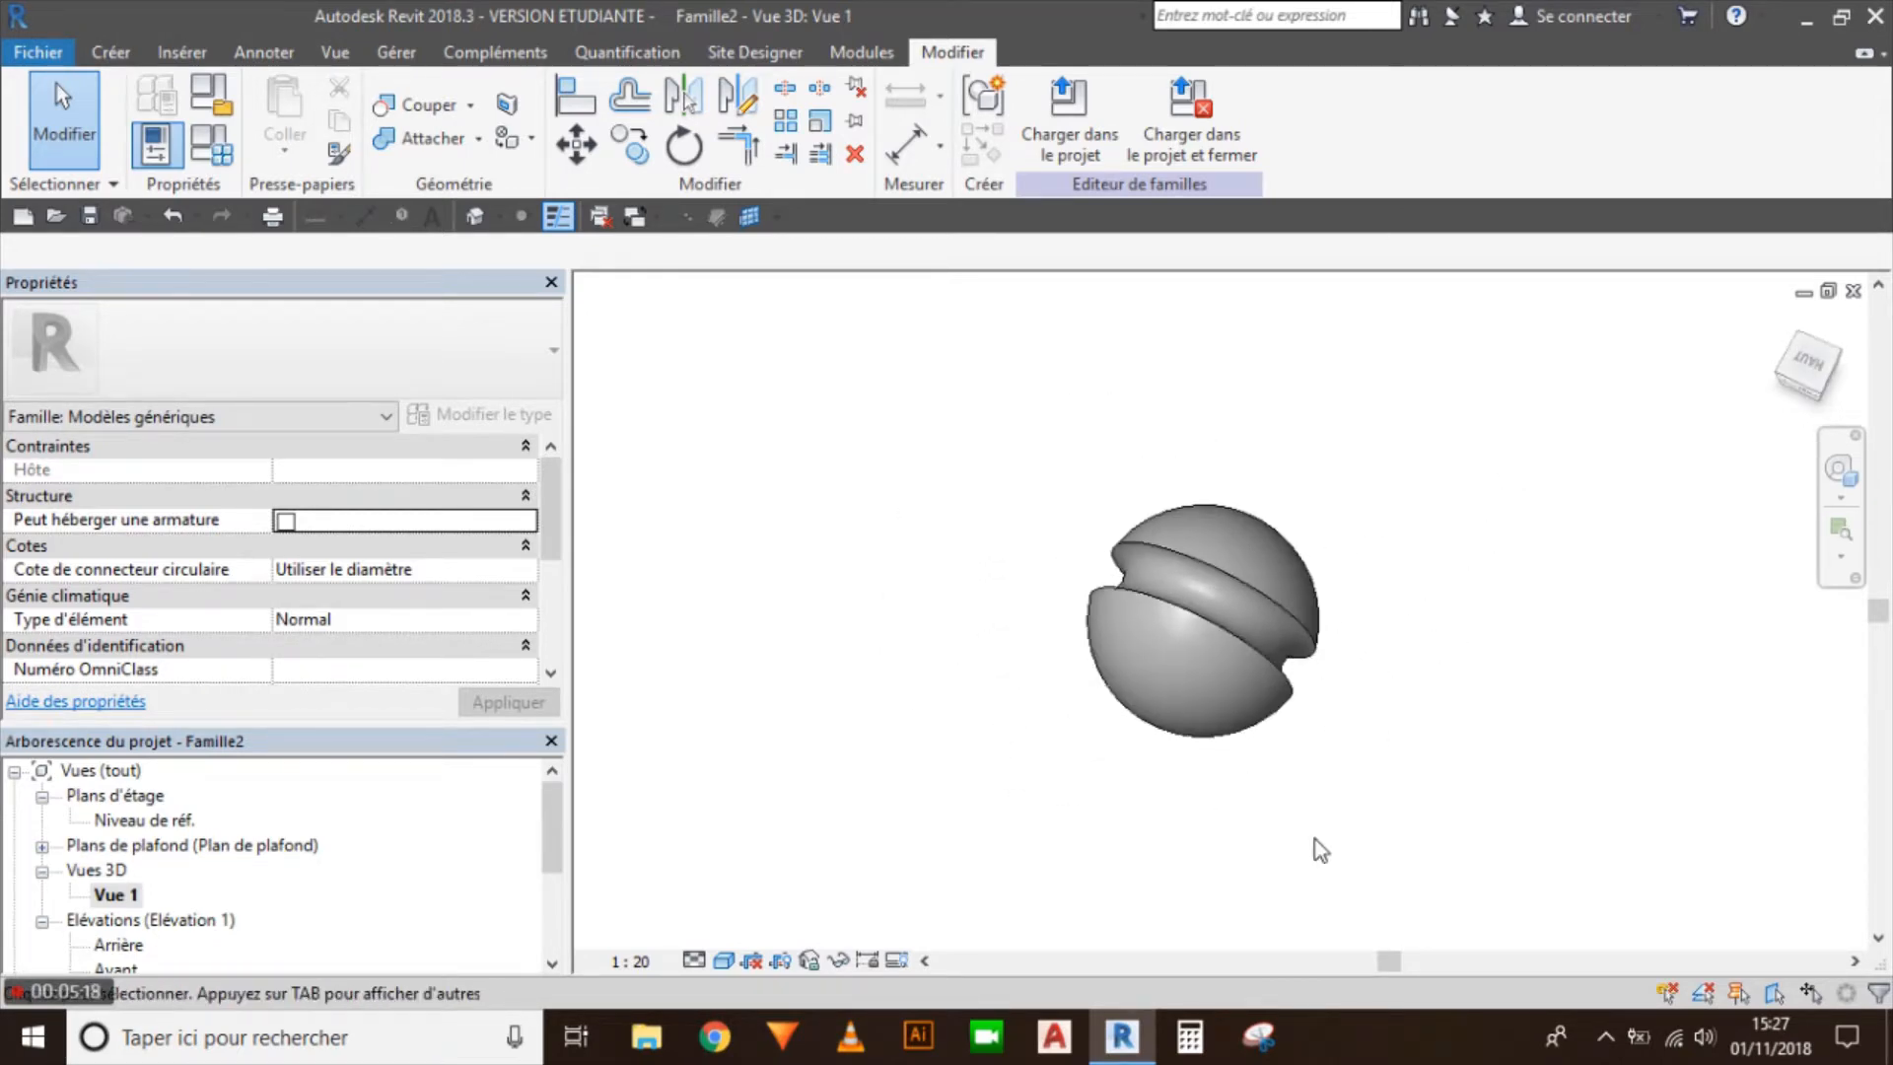
pyautogui.click(1260, 621)
pyautogui.keyDown('shift'); pyautogui.moveTo(1467, 862); pyautogui.dragTo(1203, 778, button='middle'); pyautogui.keyUp('shift')
pyautogui.click(1356, 708)
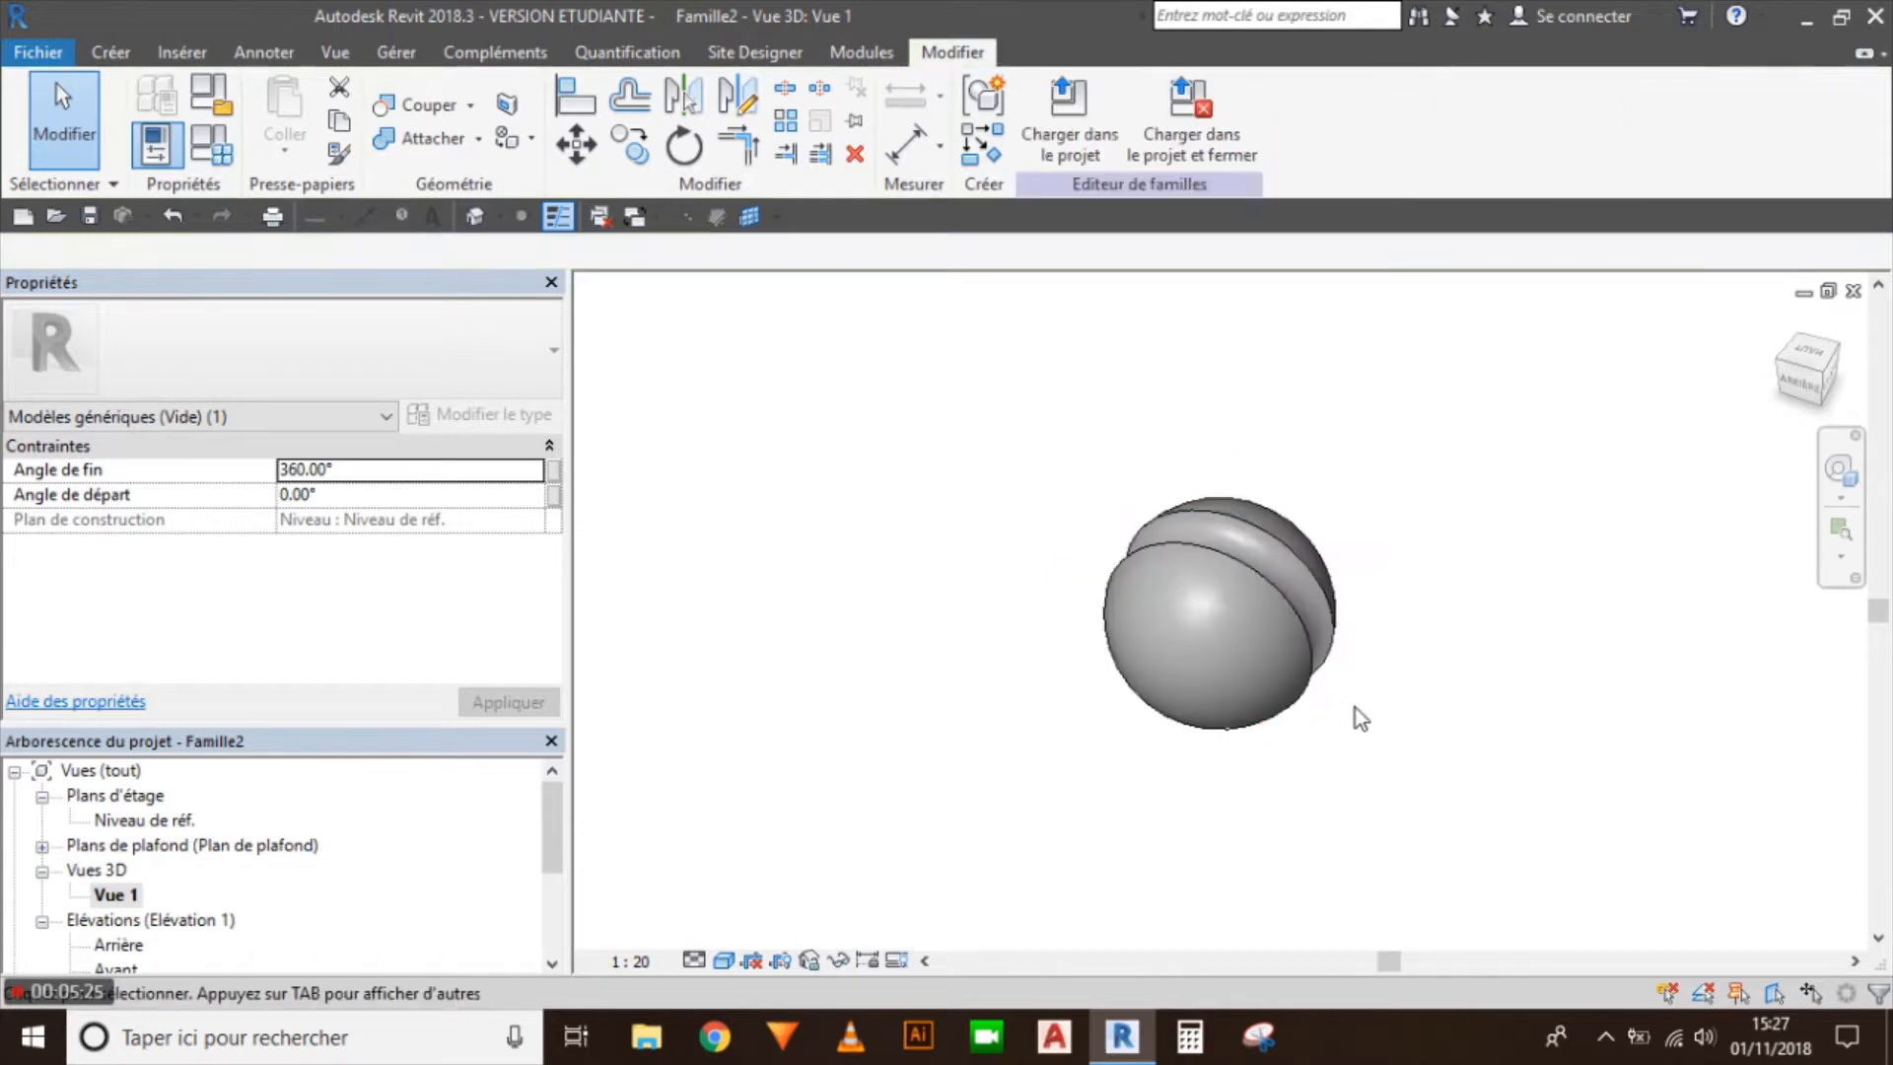
# Step: Set the void revolve's Angle de fin to 180° and orbit around the sphere to check the groove
pyautogui.click(1304, 632)
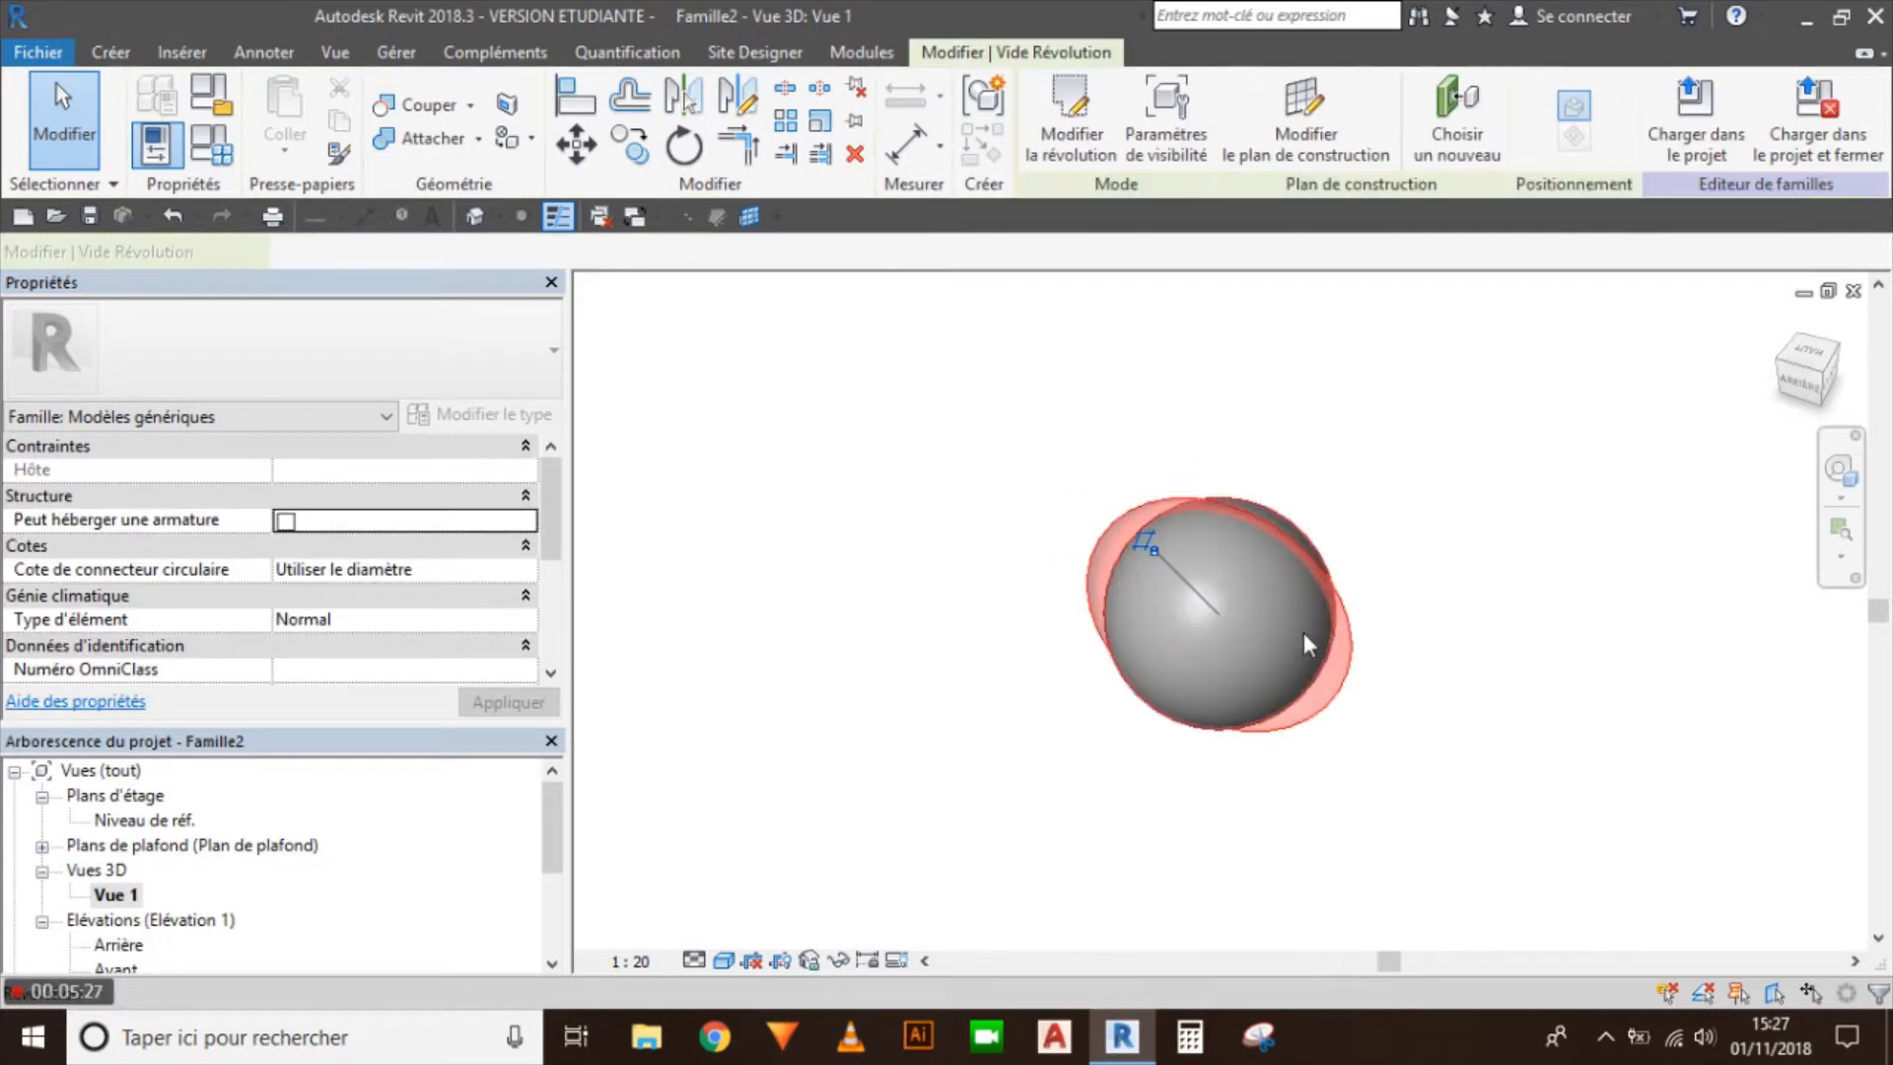
pyautogui.keyDown('shift'); pyautogui.moveTo(1487, 761); pyautogui.dragTo(1499, 710, button='middle'); pyautogui.keyUp('shift')
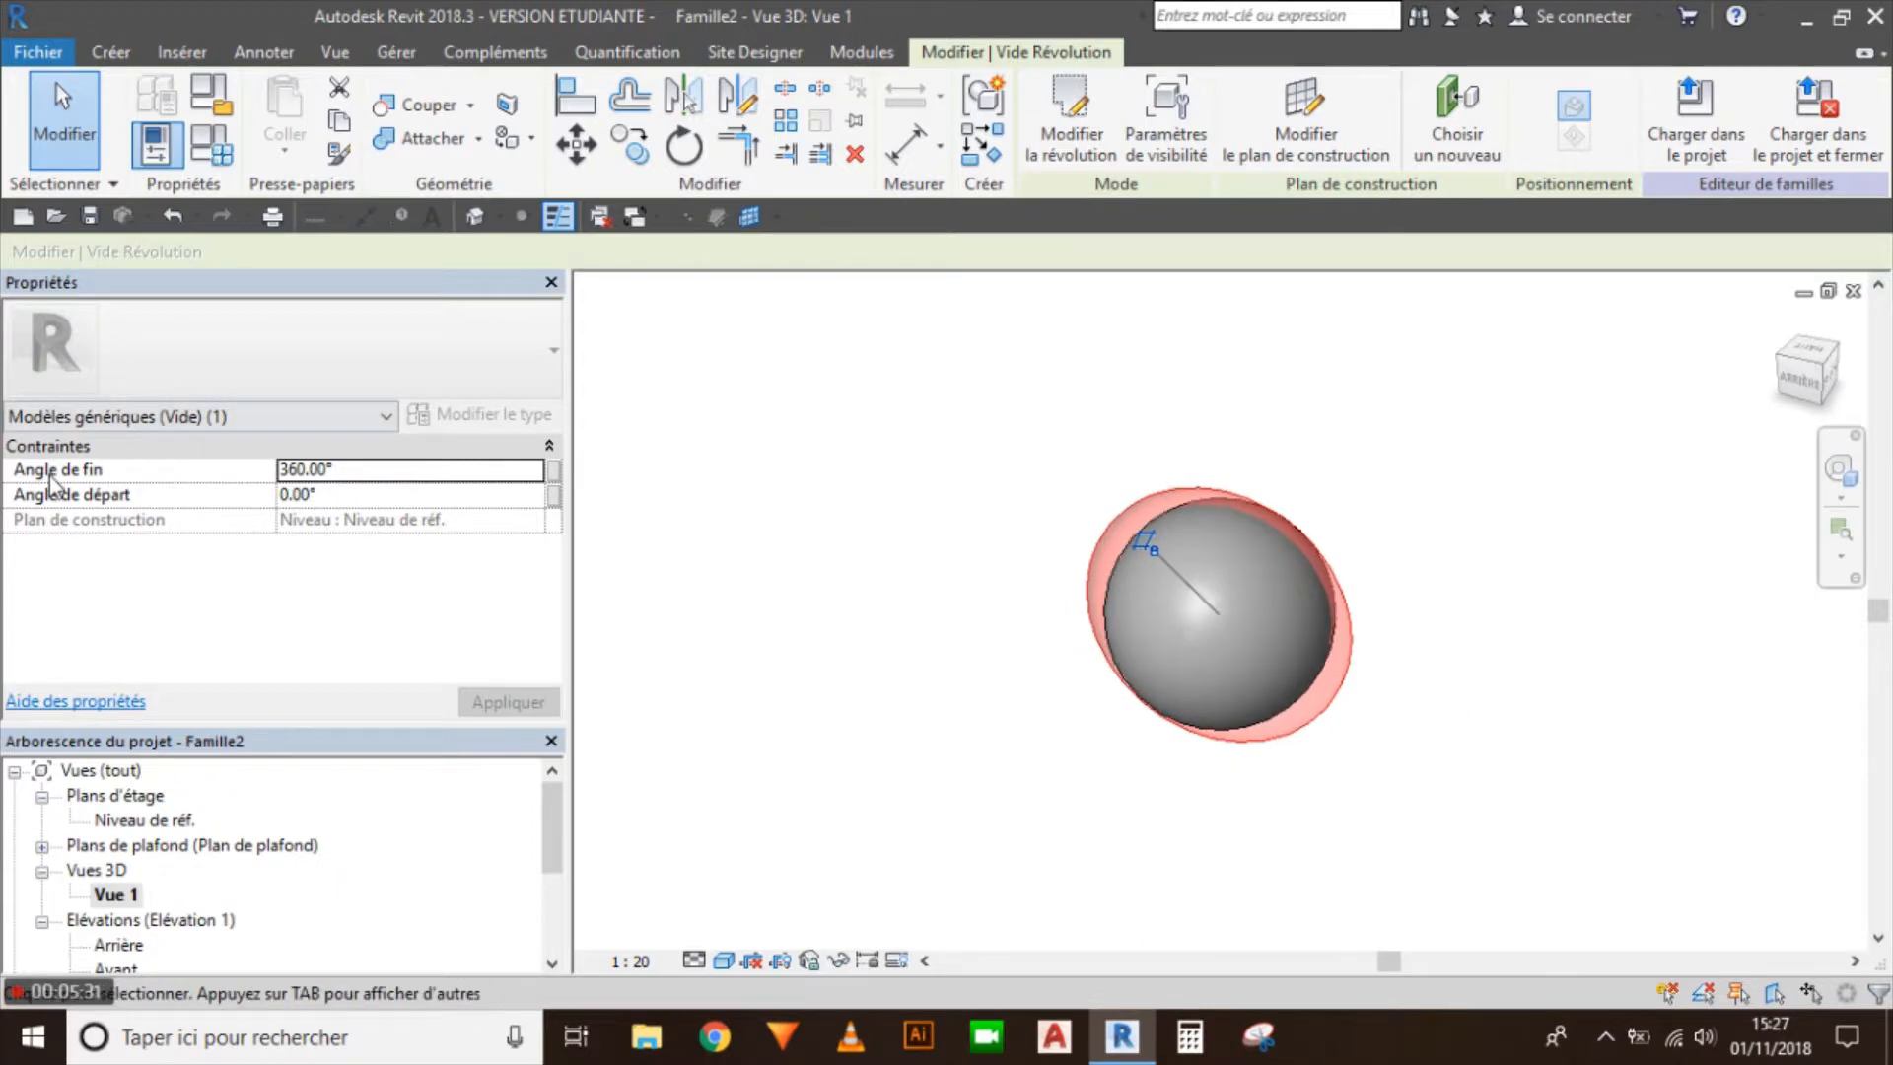
pyautogui.click(376, 470)
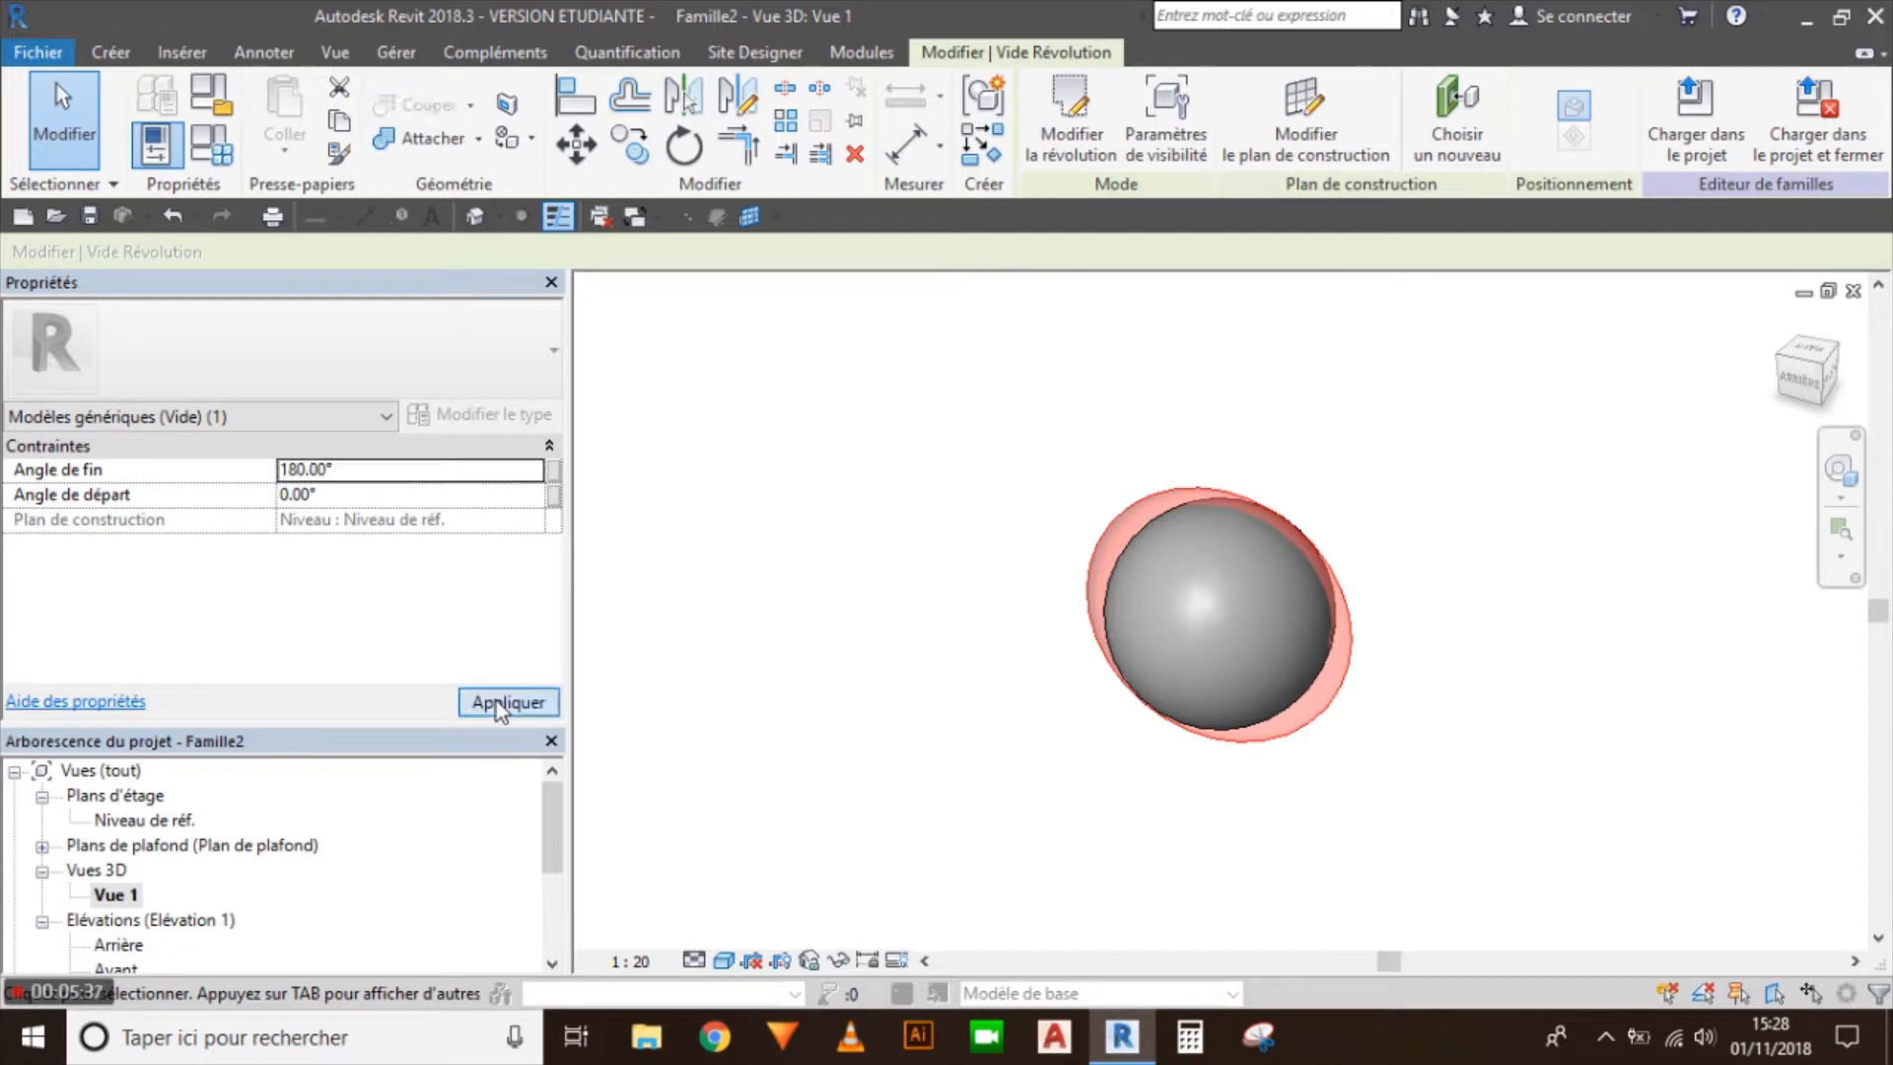
pyautogui.click(505, 702)
pyautogui.keyDown('shift'); pyautogui.moveTo(986, 698); pyautogui.dragTo(1081, 489, button='middle'); pyautogui.keyUp('shift')
pyautogui.click(972, 683)
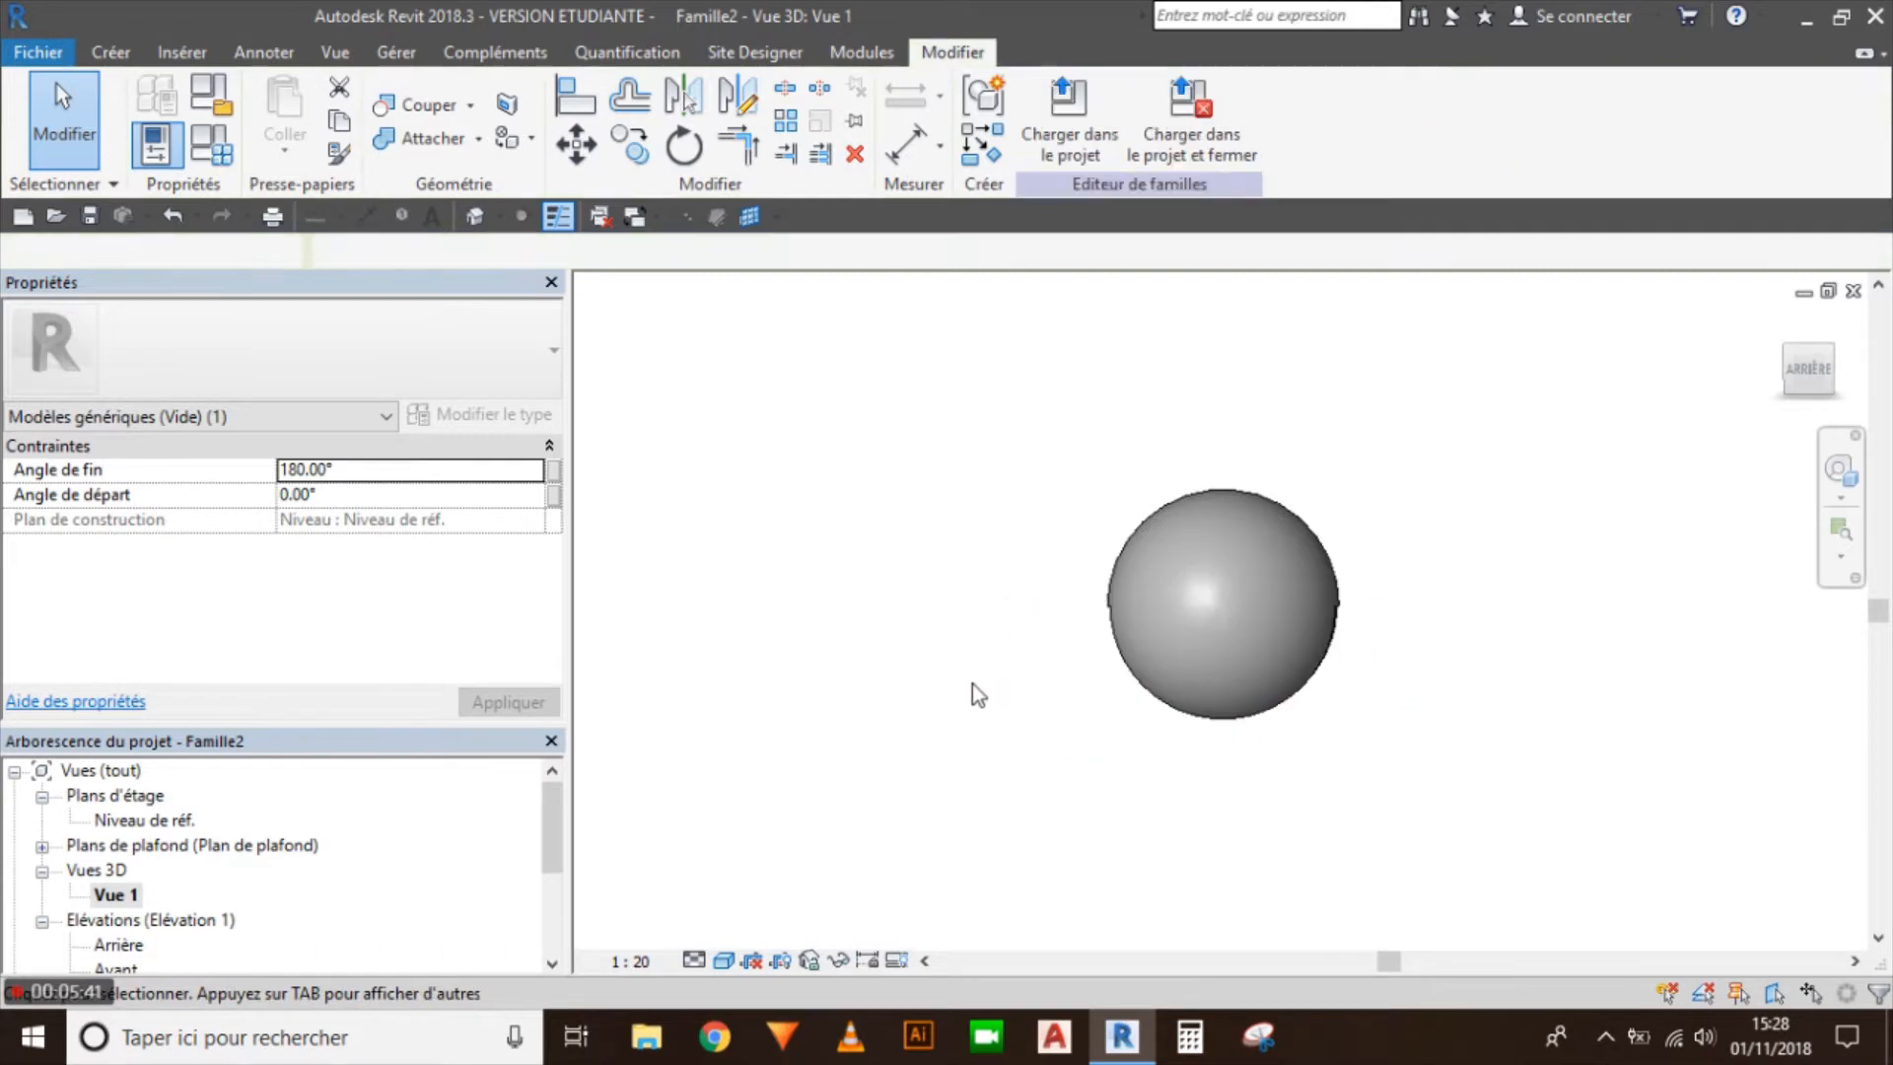
pyautogui.keyDown('shift'); pyautogui.moveTo(927, 729); pyautogui.dragTo(1257, 529, button='middle'); pyautogui.keyUp('shift')
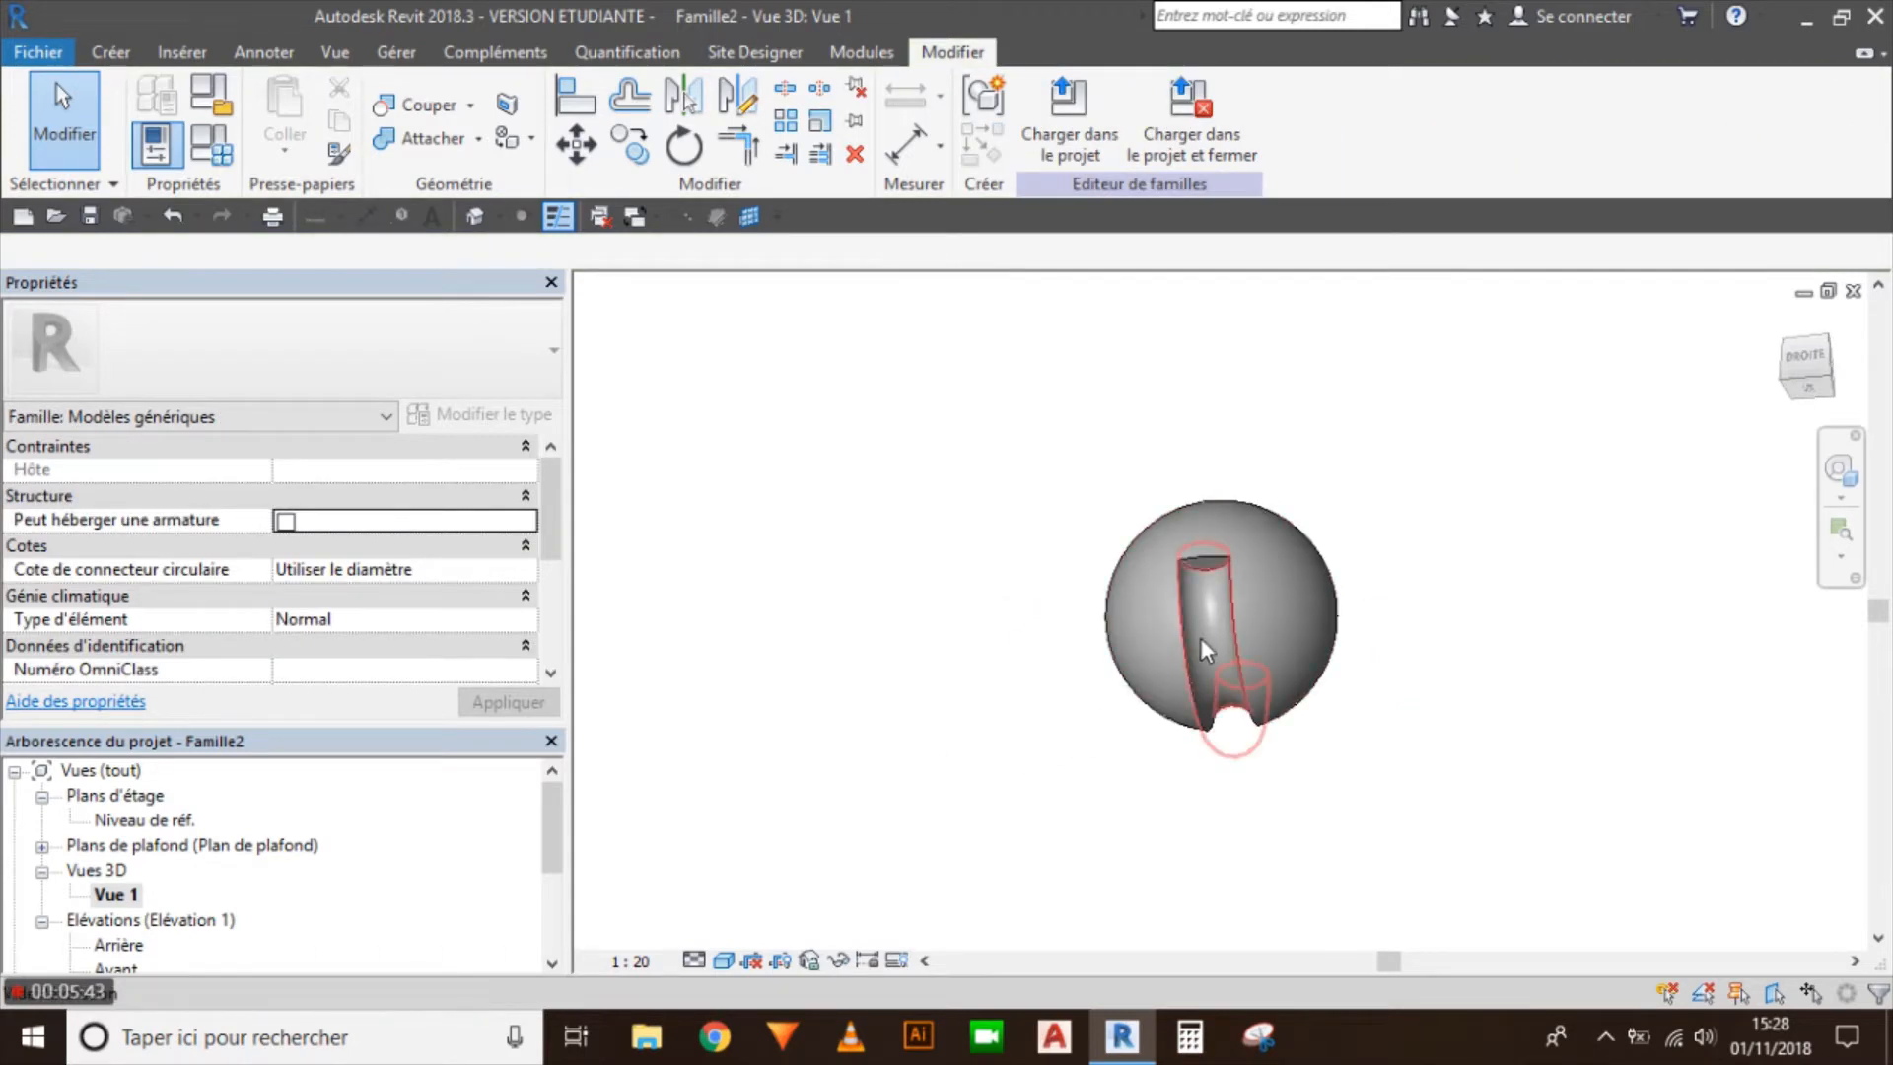
# Step: Set the void revolve's Angle de fin to 390° and Angle de départ to 45°, and inspect the groove from several sides
pyautogui.scroll(3, 1199, 637)
pyautogui.moveTo(1335, 708)
pyautogui.keyDown('shift'); pyautogui.mouseDown(button='middle')
pyautogui.moveTo(1361, 647)
pyautogui.moveTo(1318, 536)
pyautogui.moveTo(1199, 617)
pyautogui.moveTo(1015, 668)
pyautogui.moveTo(907, 786)
pyautogui.moveTo(944, 854)
pyautogui.moveTo(937, 659)
pyautogui.moveTo(1009, 828)
pyautogui.moveTo(1228, 720)
pyautogui.mouseUp(button='middle'); pyautogui.keyUp('shift')
pyautogui.click(1246, 712)
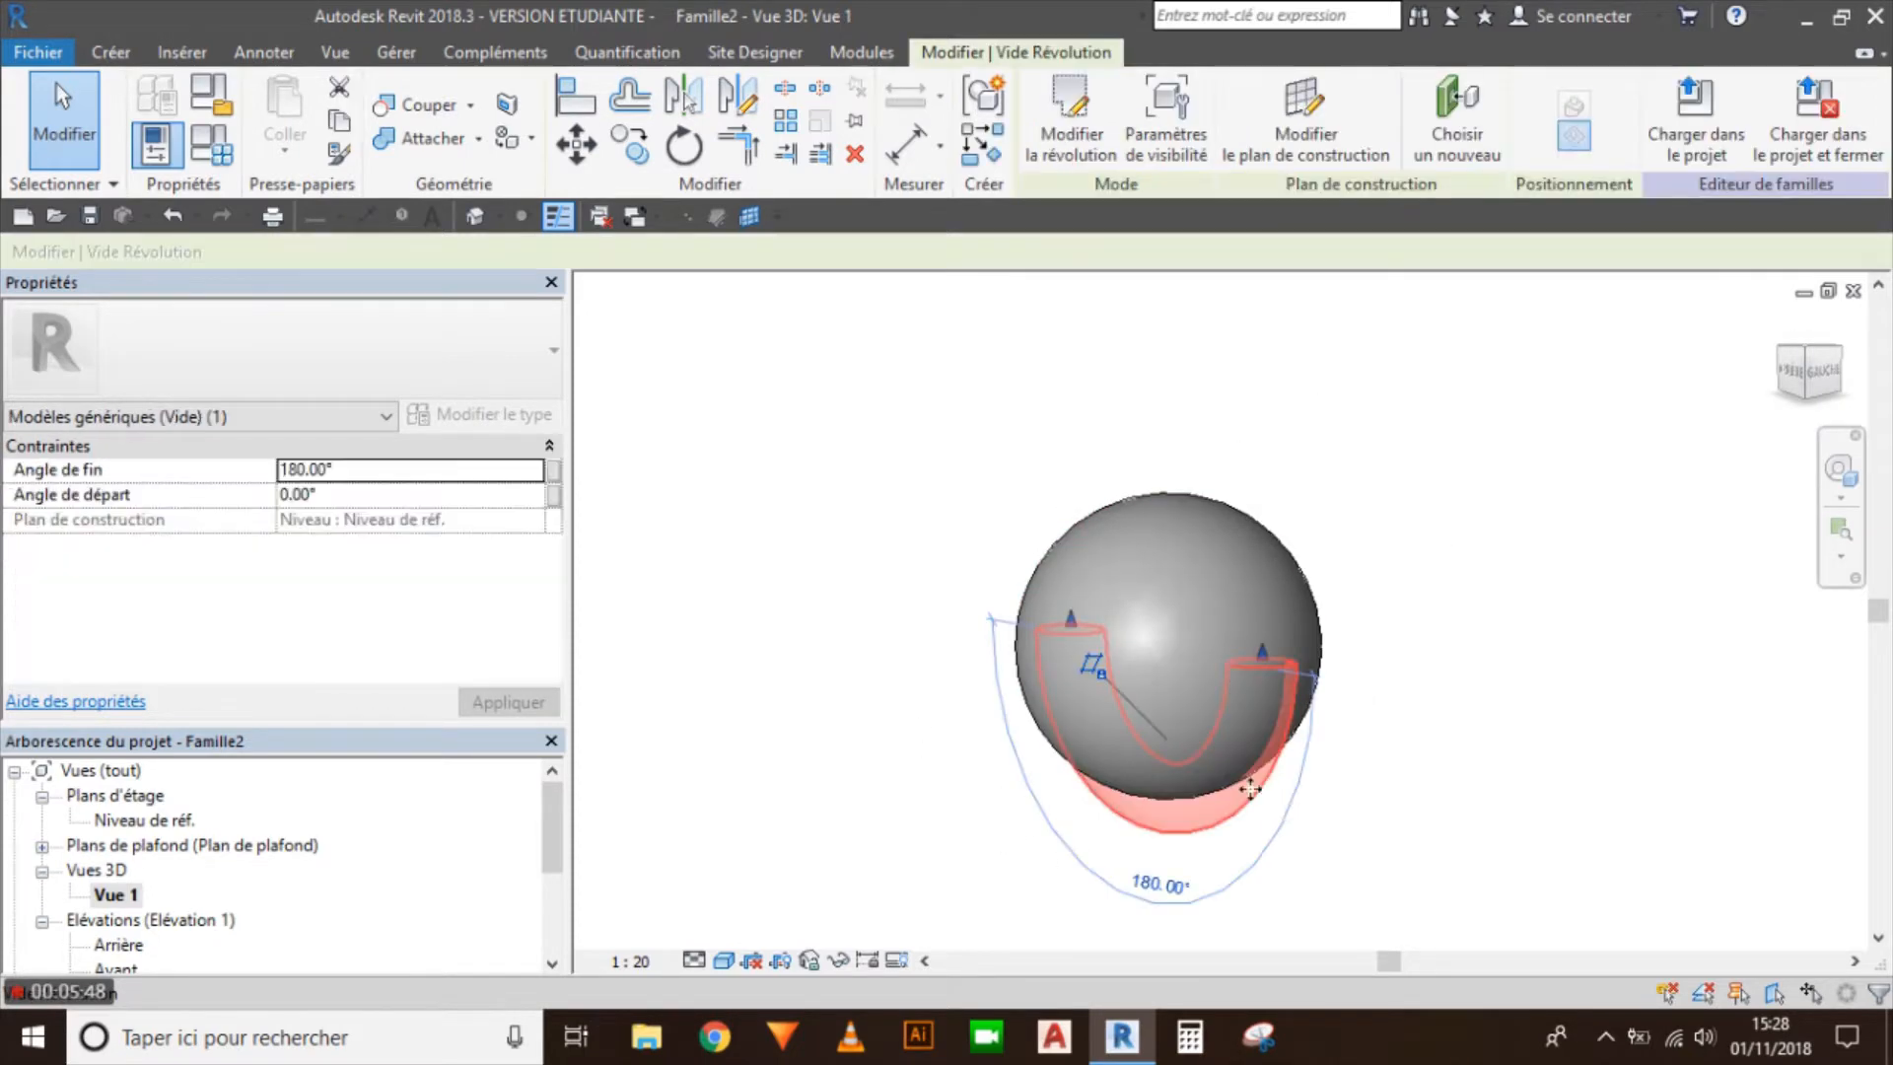
pyautogui.click(404, 473)
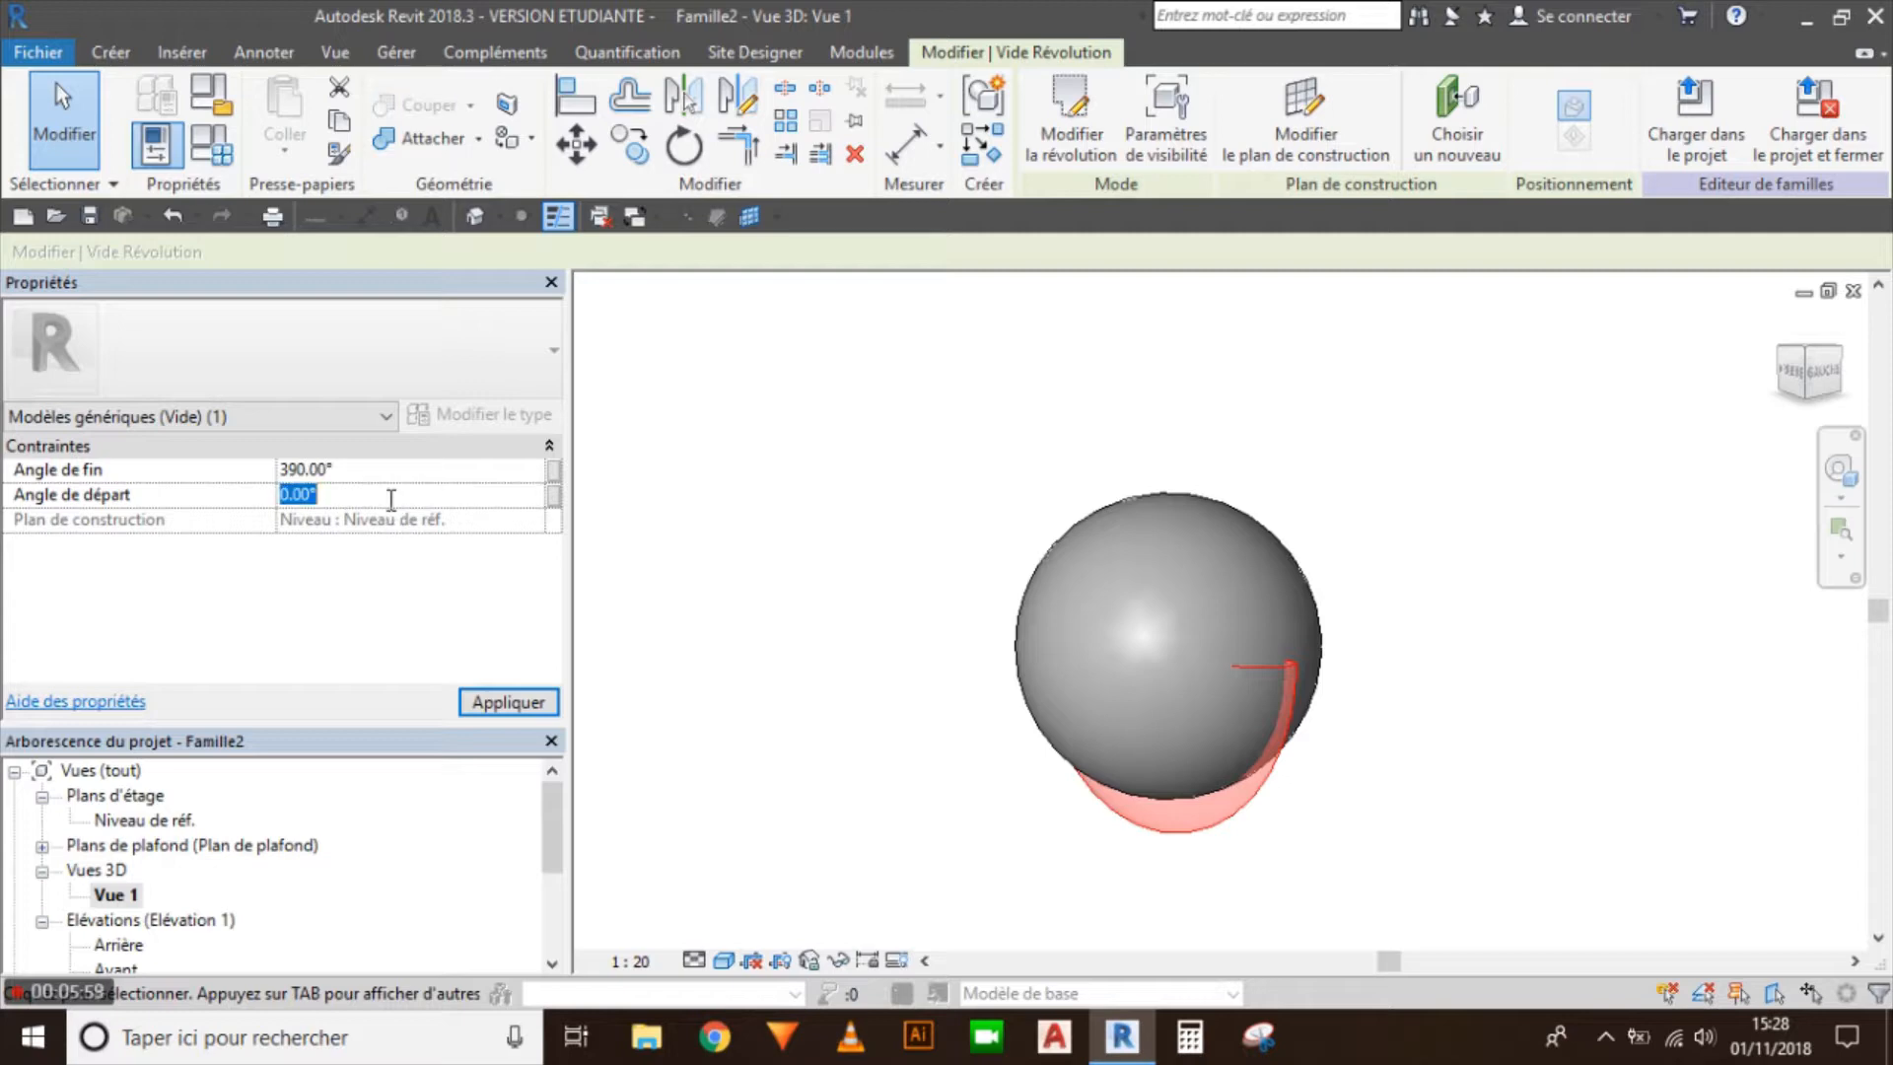
pyautogui.click(496, 700)
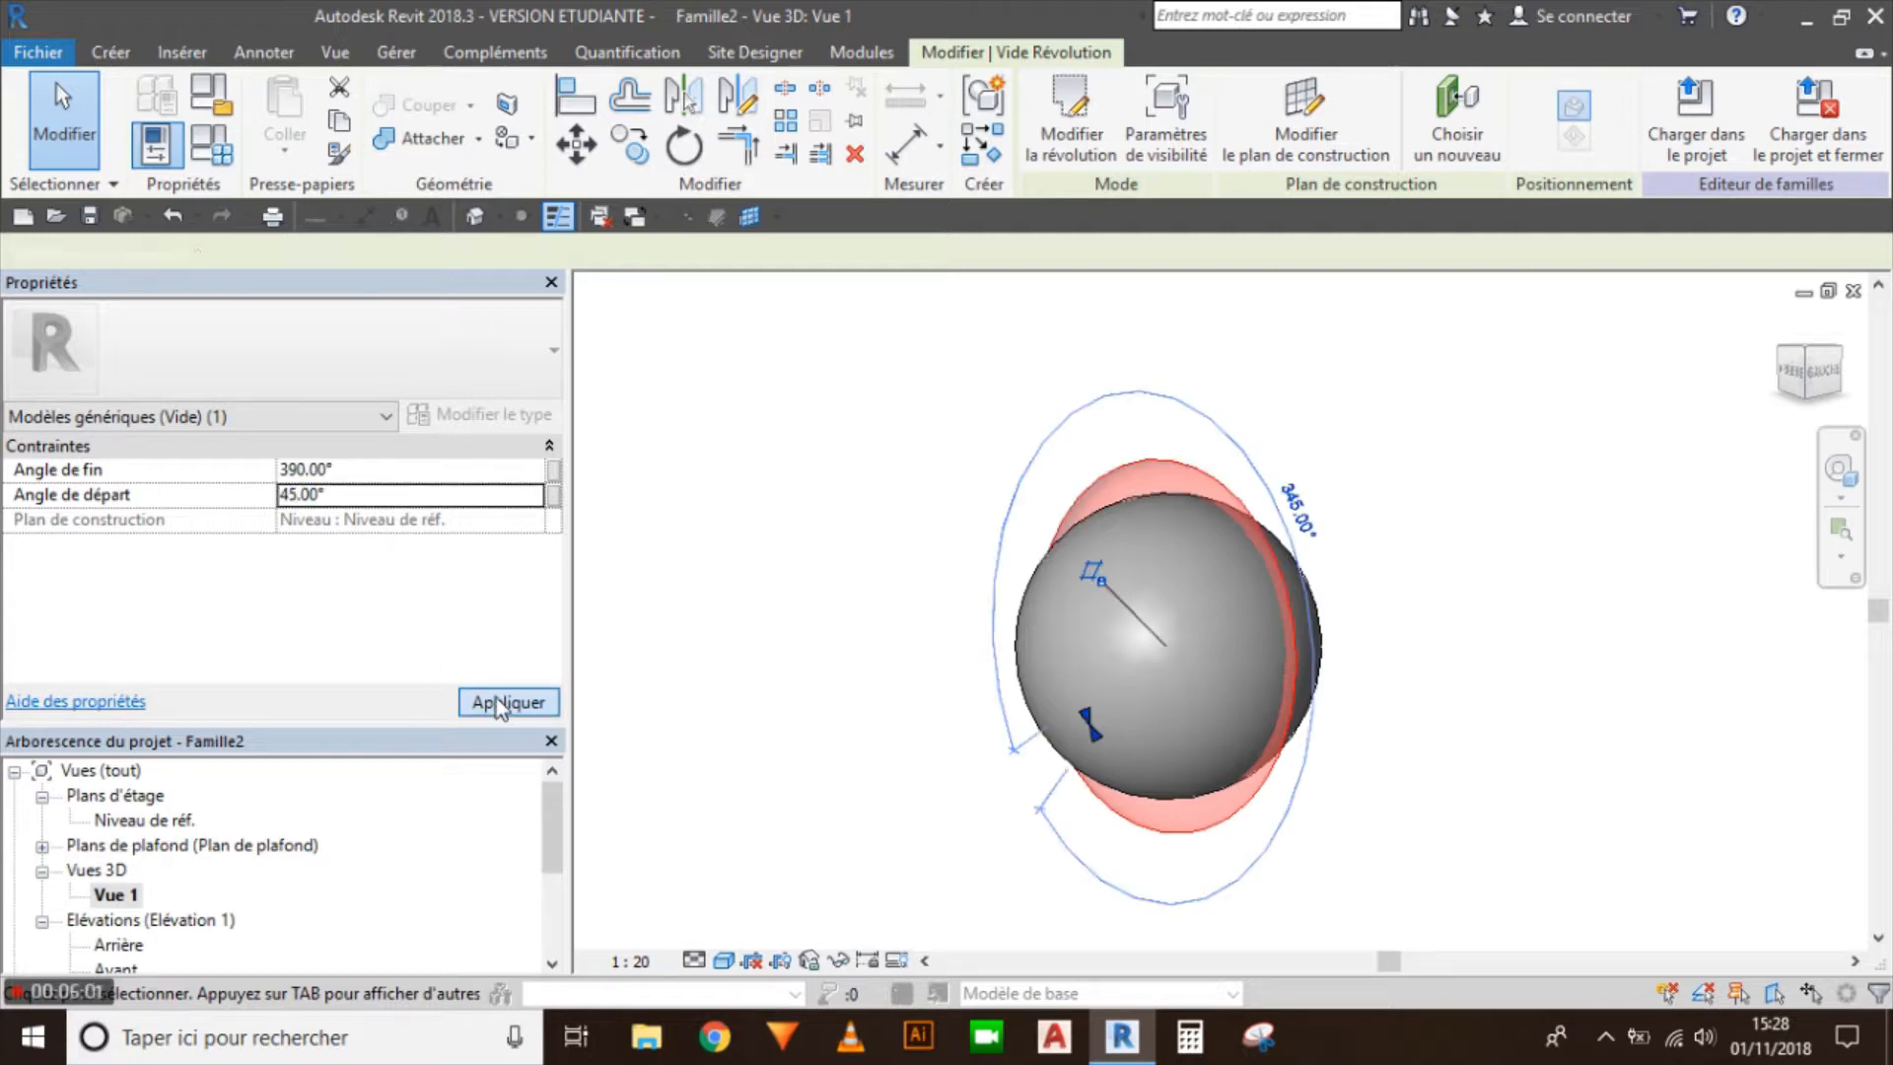
pyautogui.keyDown('shift'); pyautogui.moveTo(948, 658); pyautogui.dragTo(1062, 625, button='middle'); pyautogui.keyUp('shift')
pyautogui.press('Escape')
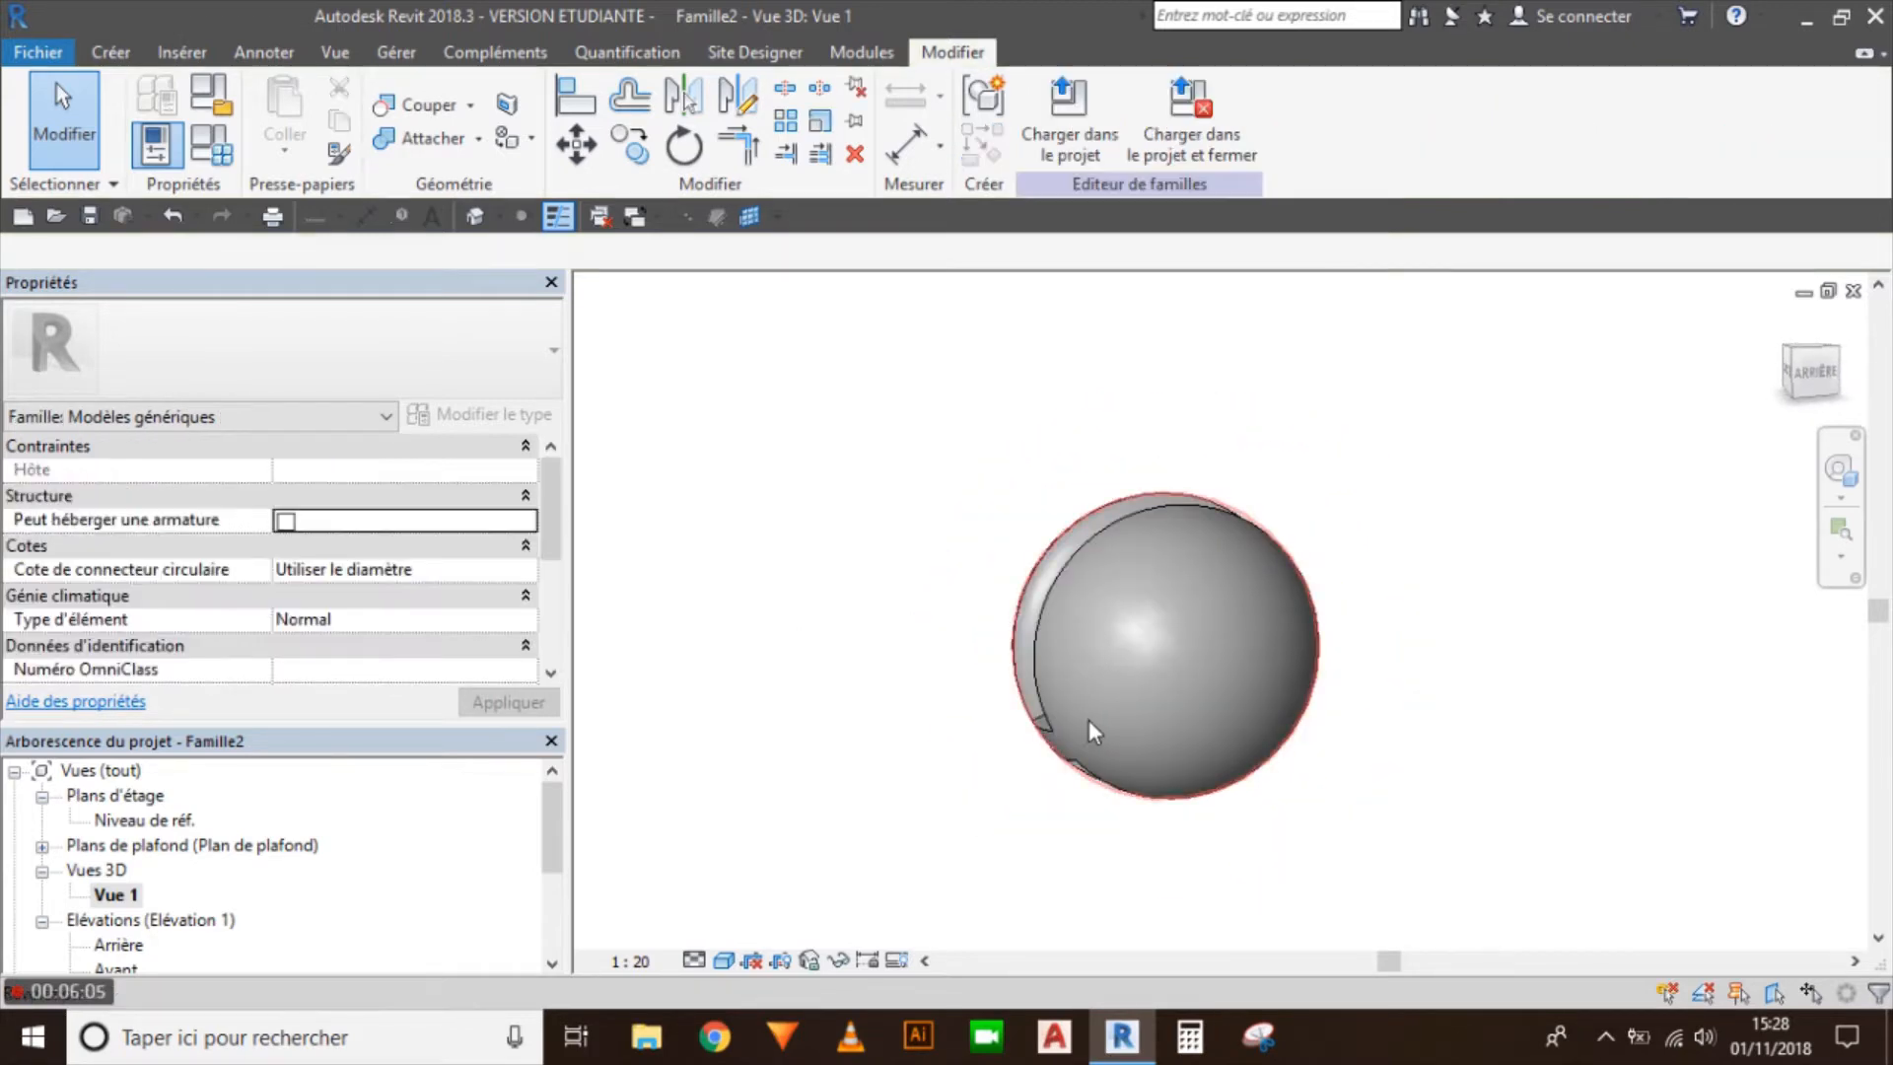
pyautogui.keyDown('shift'); pyautogui.moveTo(1112, 736); pyautogui.dragTo(1390, 699, button='middle'); pyautogui.keyUp('shift')
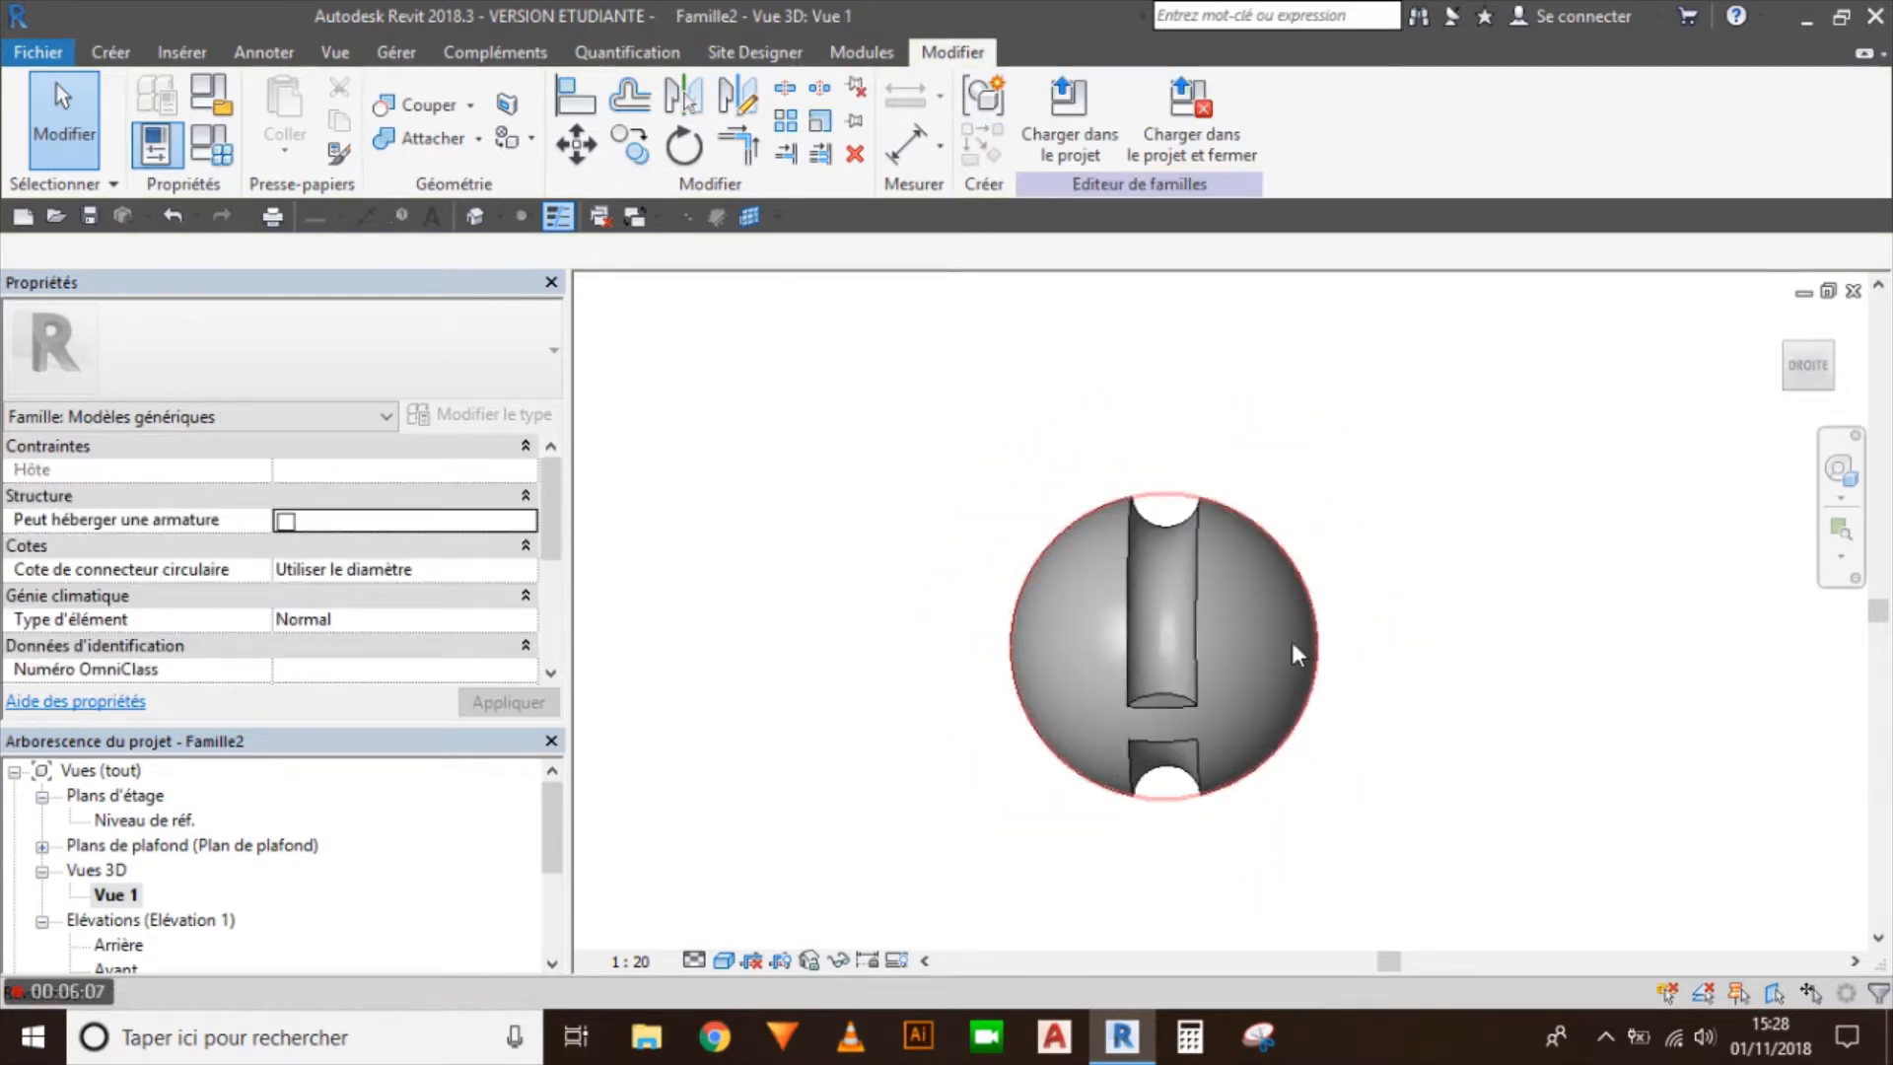
# Step: Set the sphere revolve's Angle de fin to 200° and orbit around the cut sphere
pyautogui.scroll(4, 1226, 737)
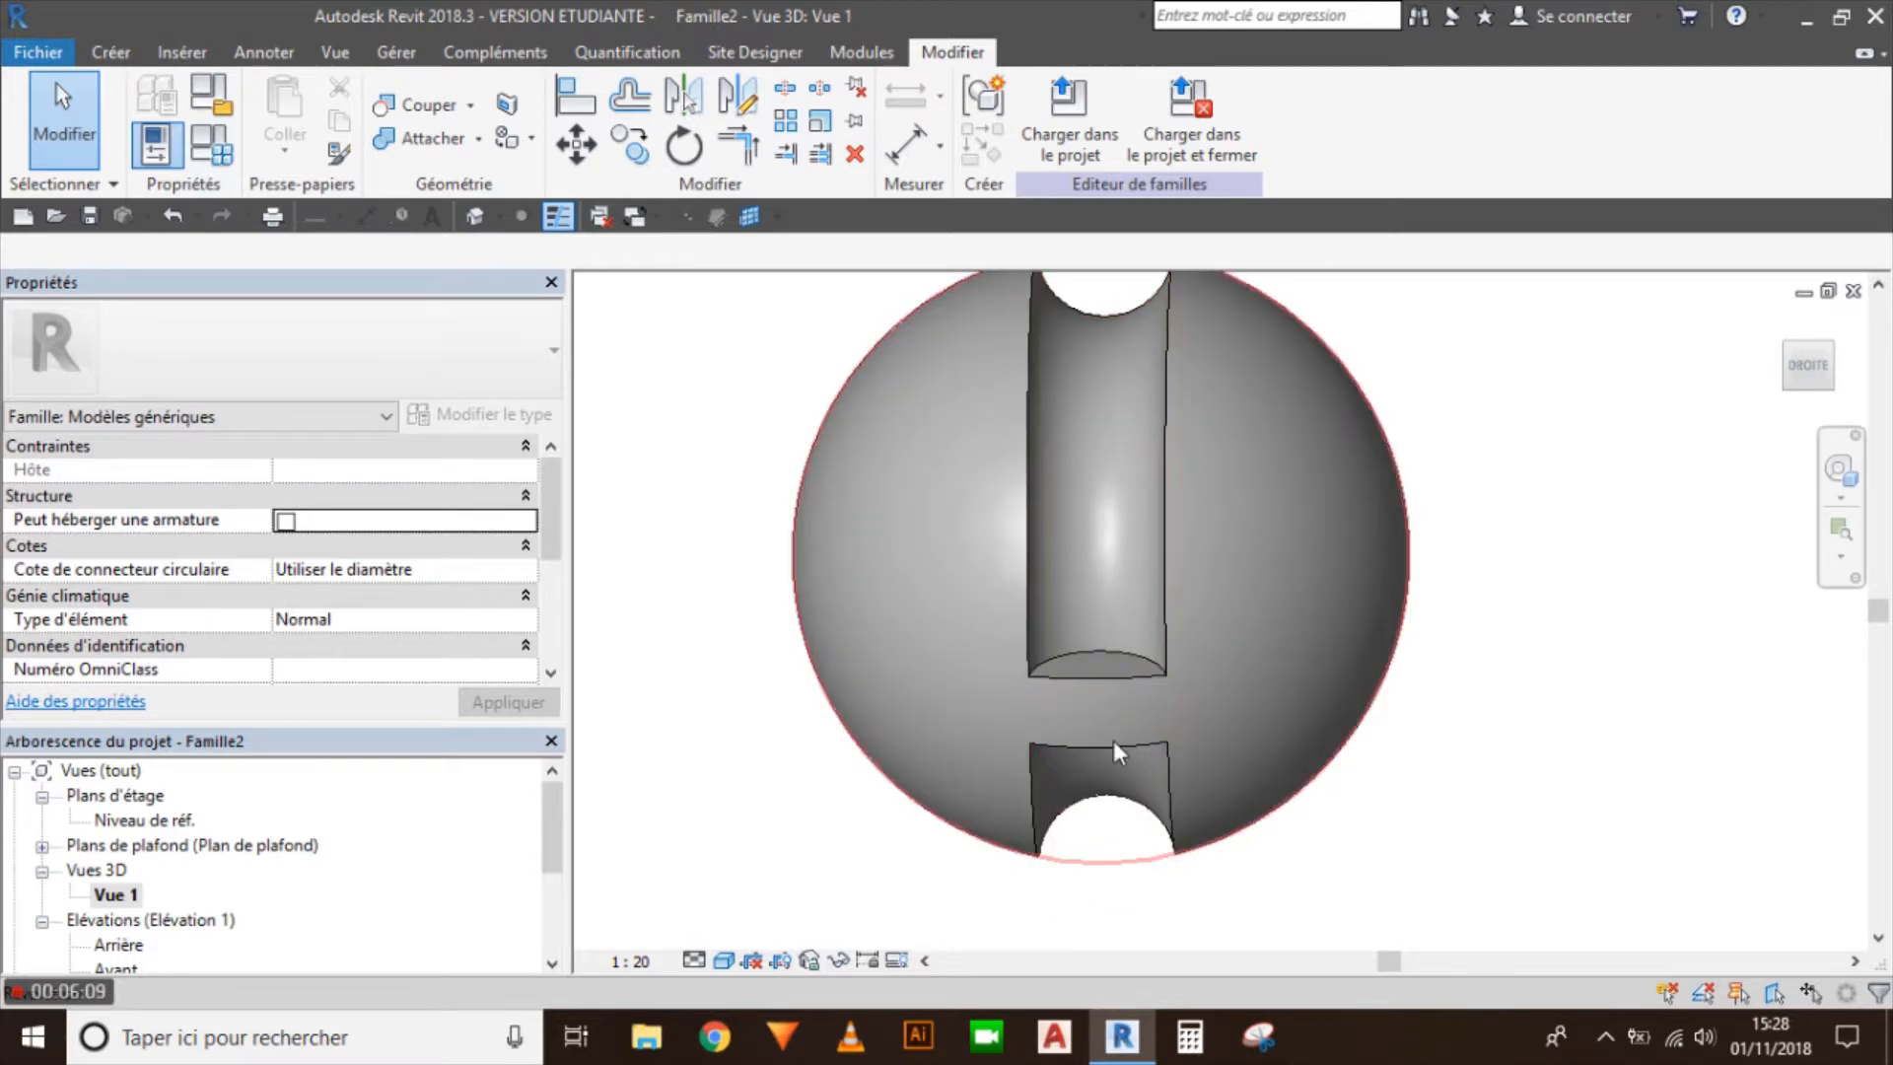
pyautogui.scroll(-4, 1196, 726)
pyautogui.keyDown('shift'); pyautogui.moveTo(1179, 711); pyautogui.dragTo(916, 907, button='middle'); pyautogui.keyUp('shift')
pyautogui.click(1226, 670)
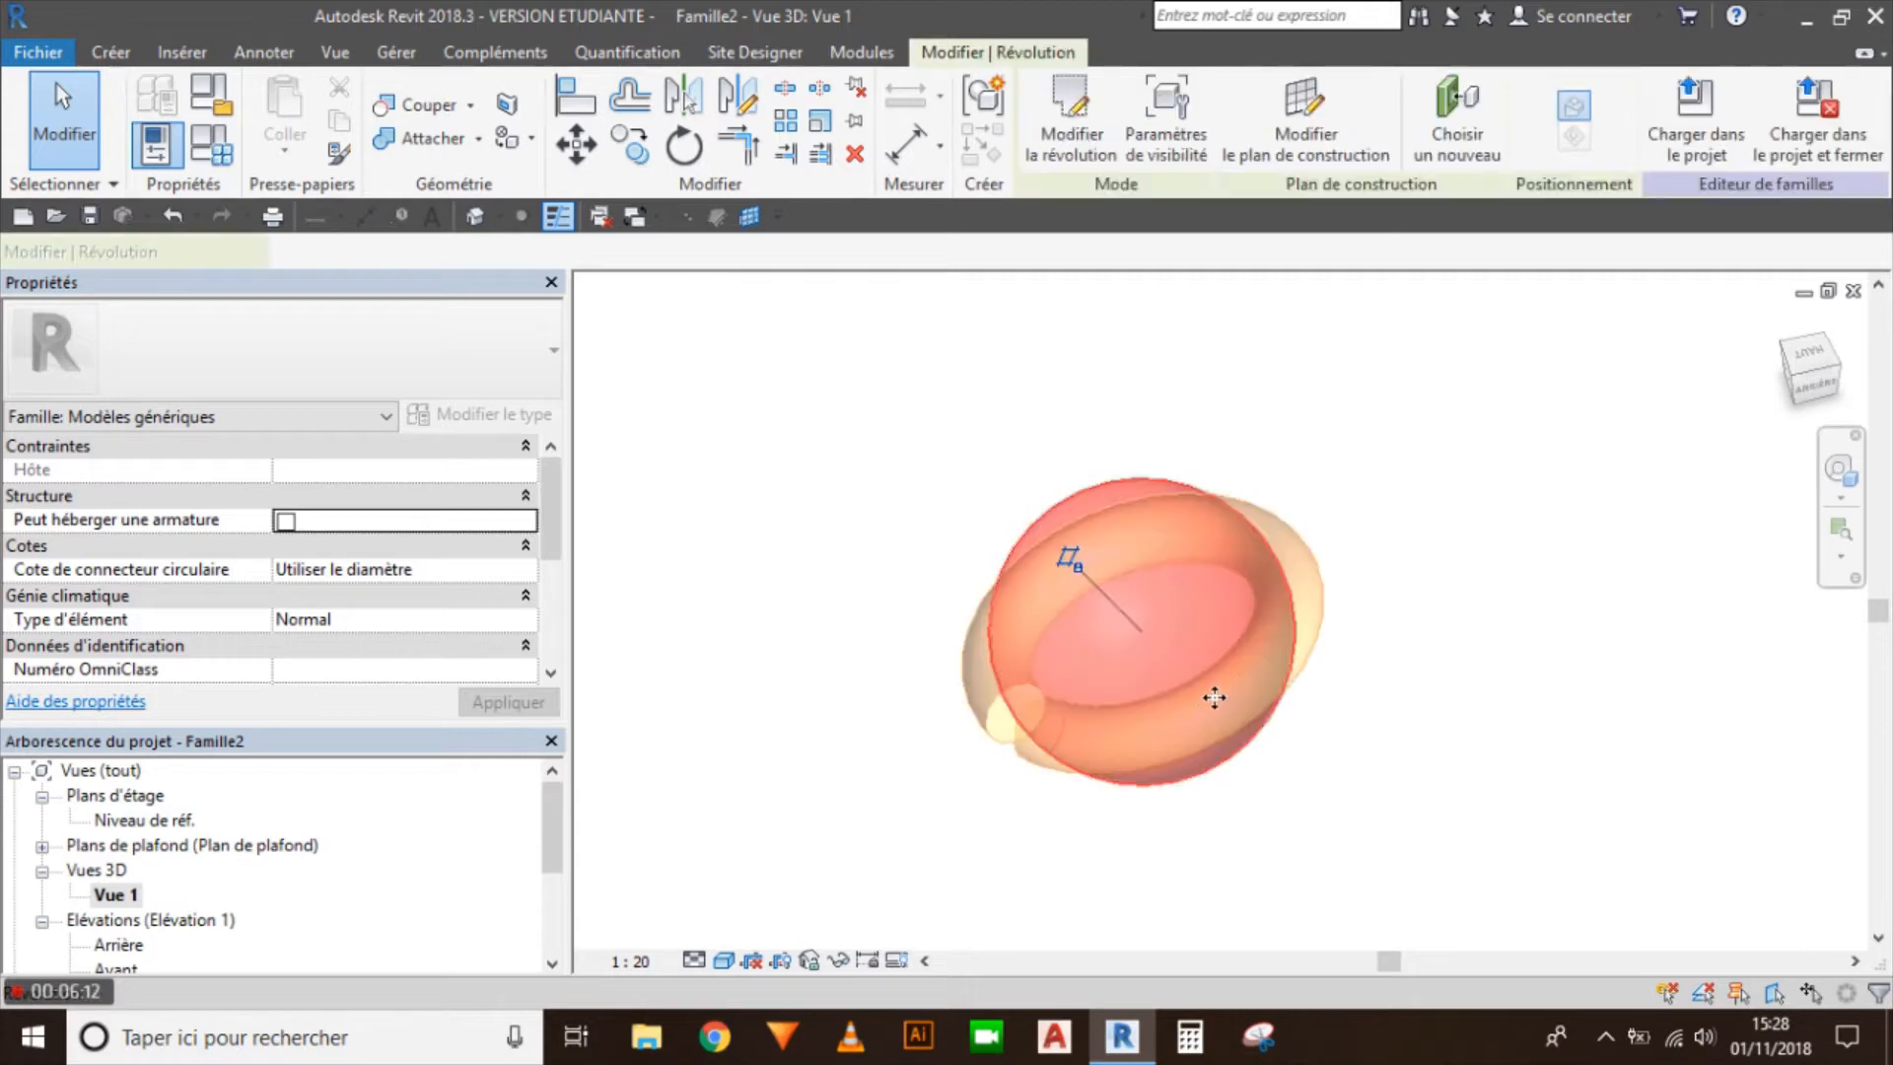
pyautogui.click(350, 470)
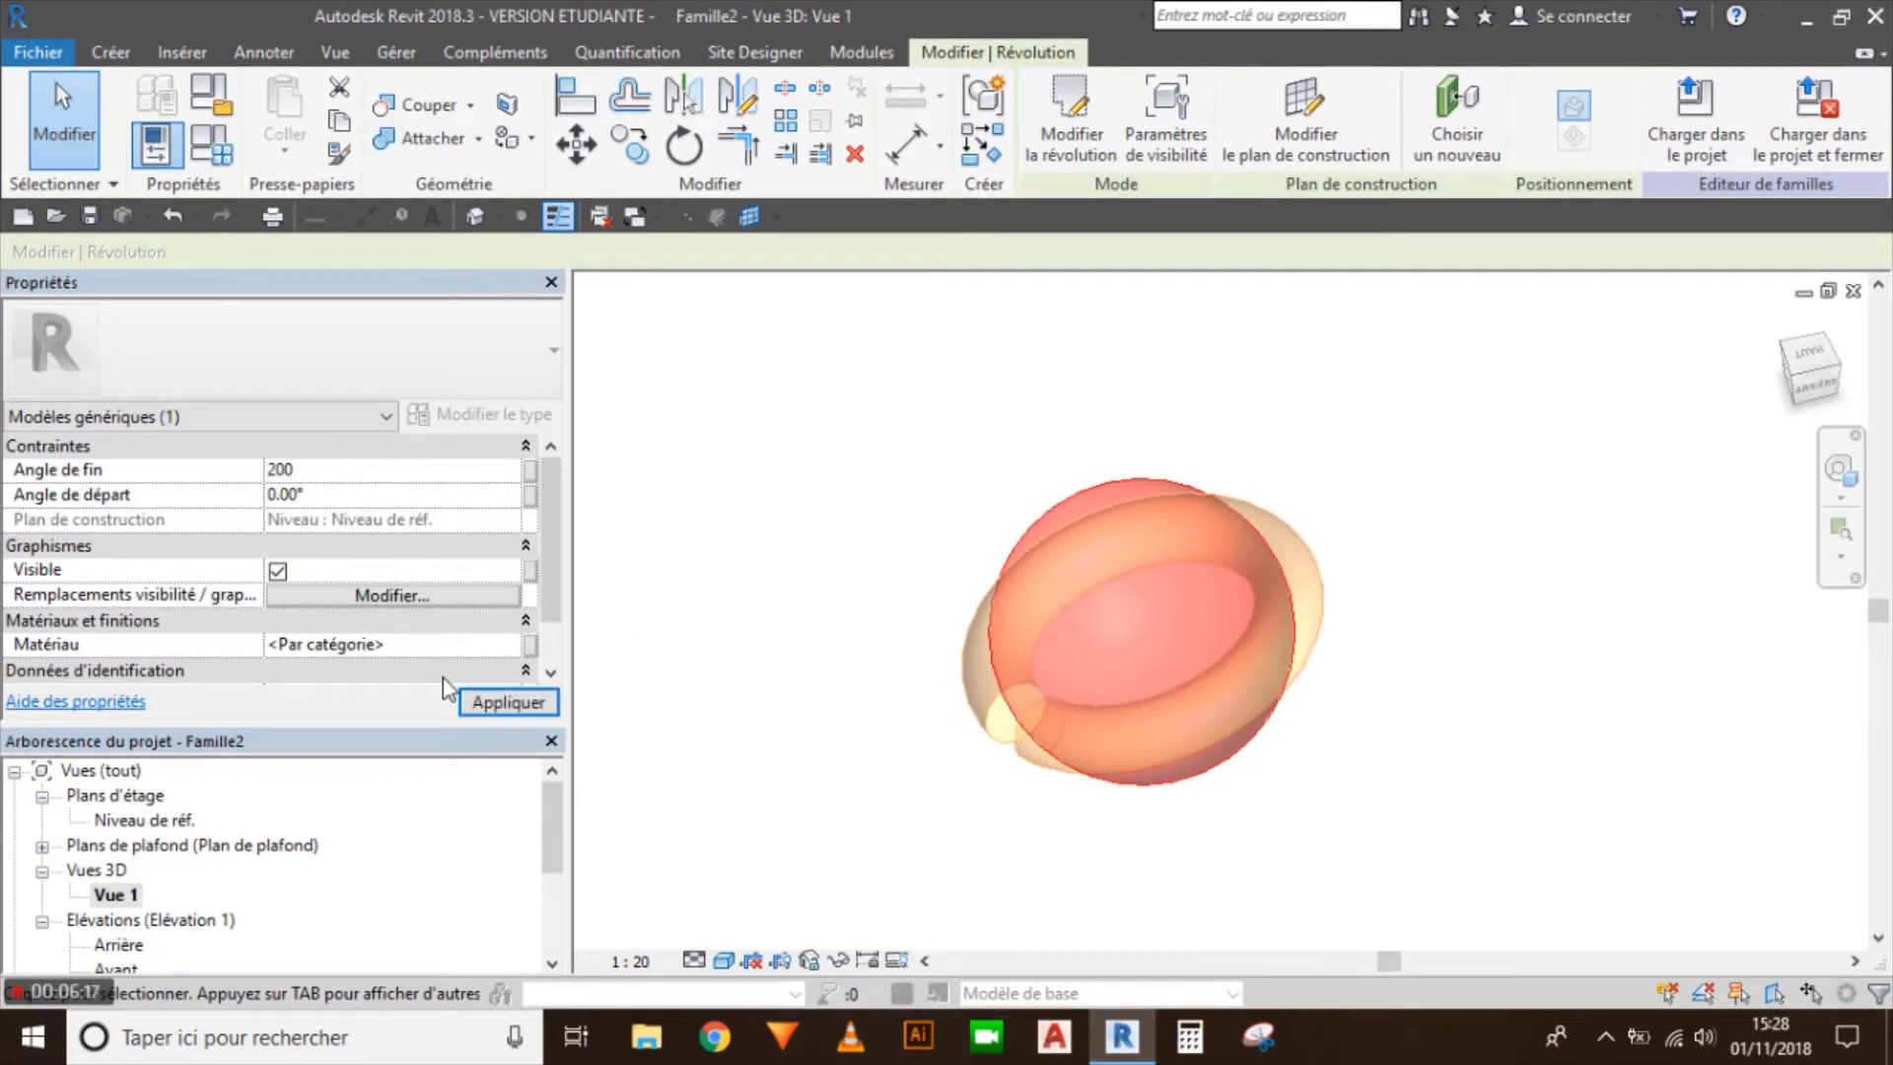
pyautogui.click(505, 702)
pyautogui.click(634, 586)
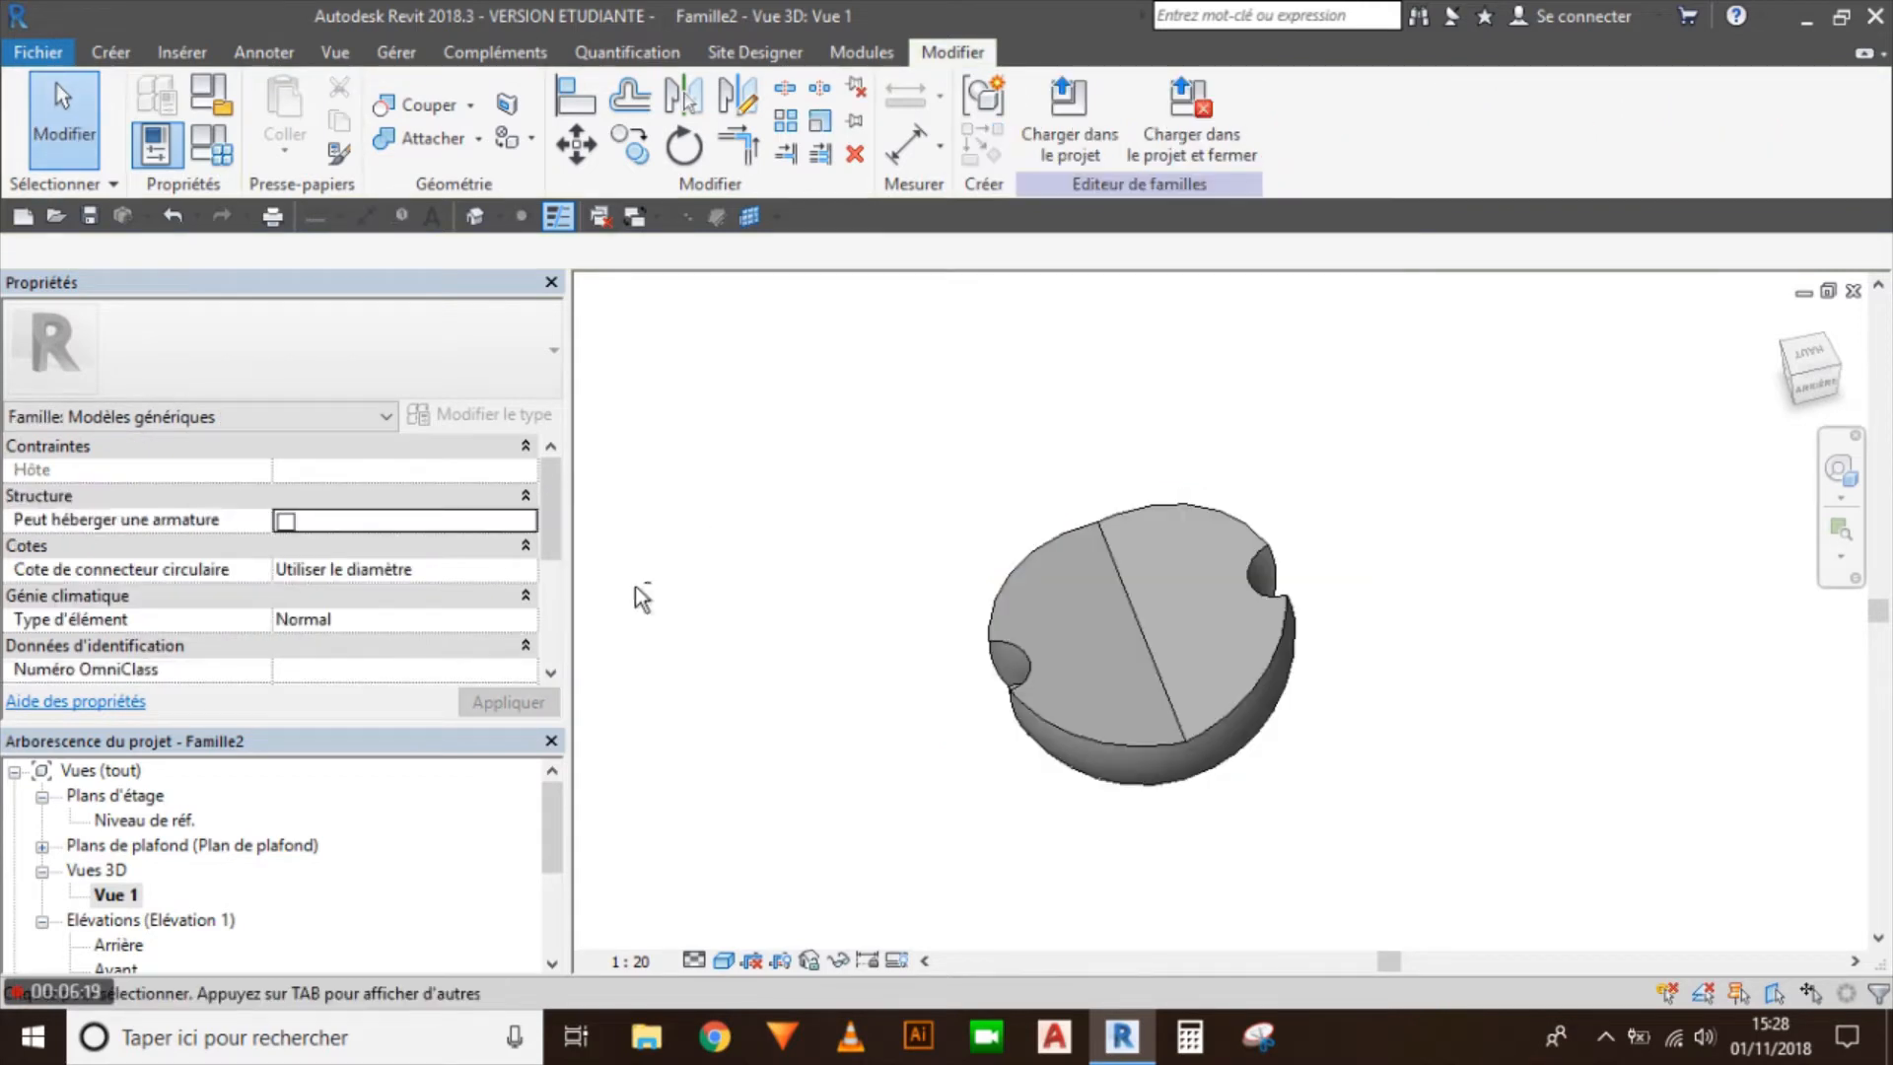
pyautogui.keyDown('shift'); pyautogui.moveTo(635, 586); pyautogui.dragTo(1258, 540, button='middle'); pyautogui.keyUp('shift')
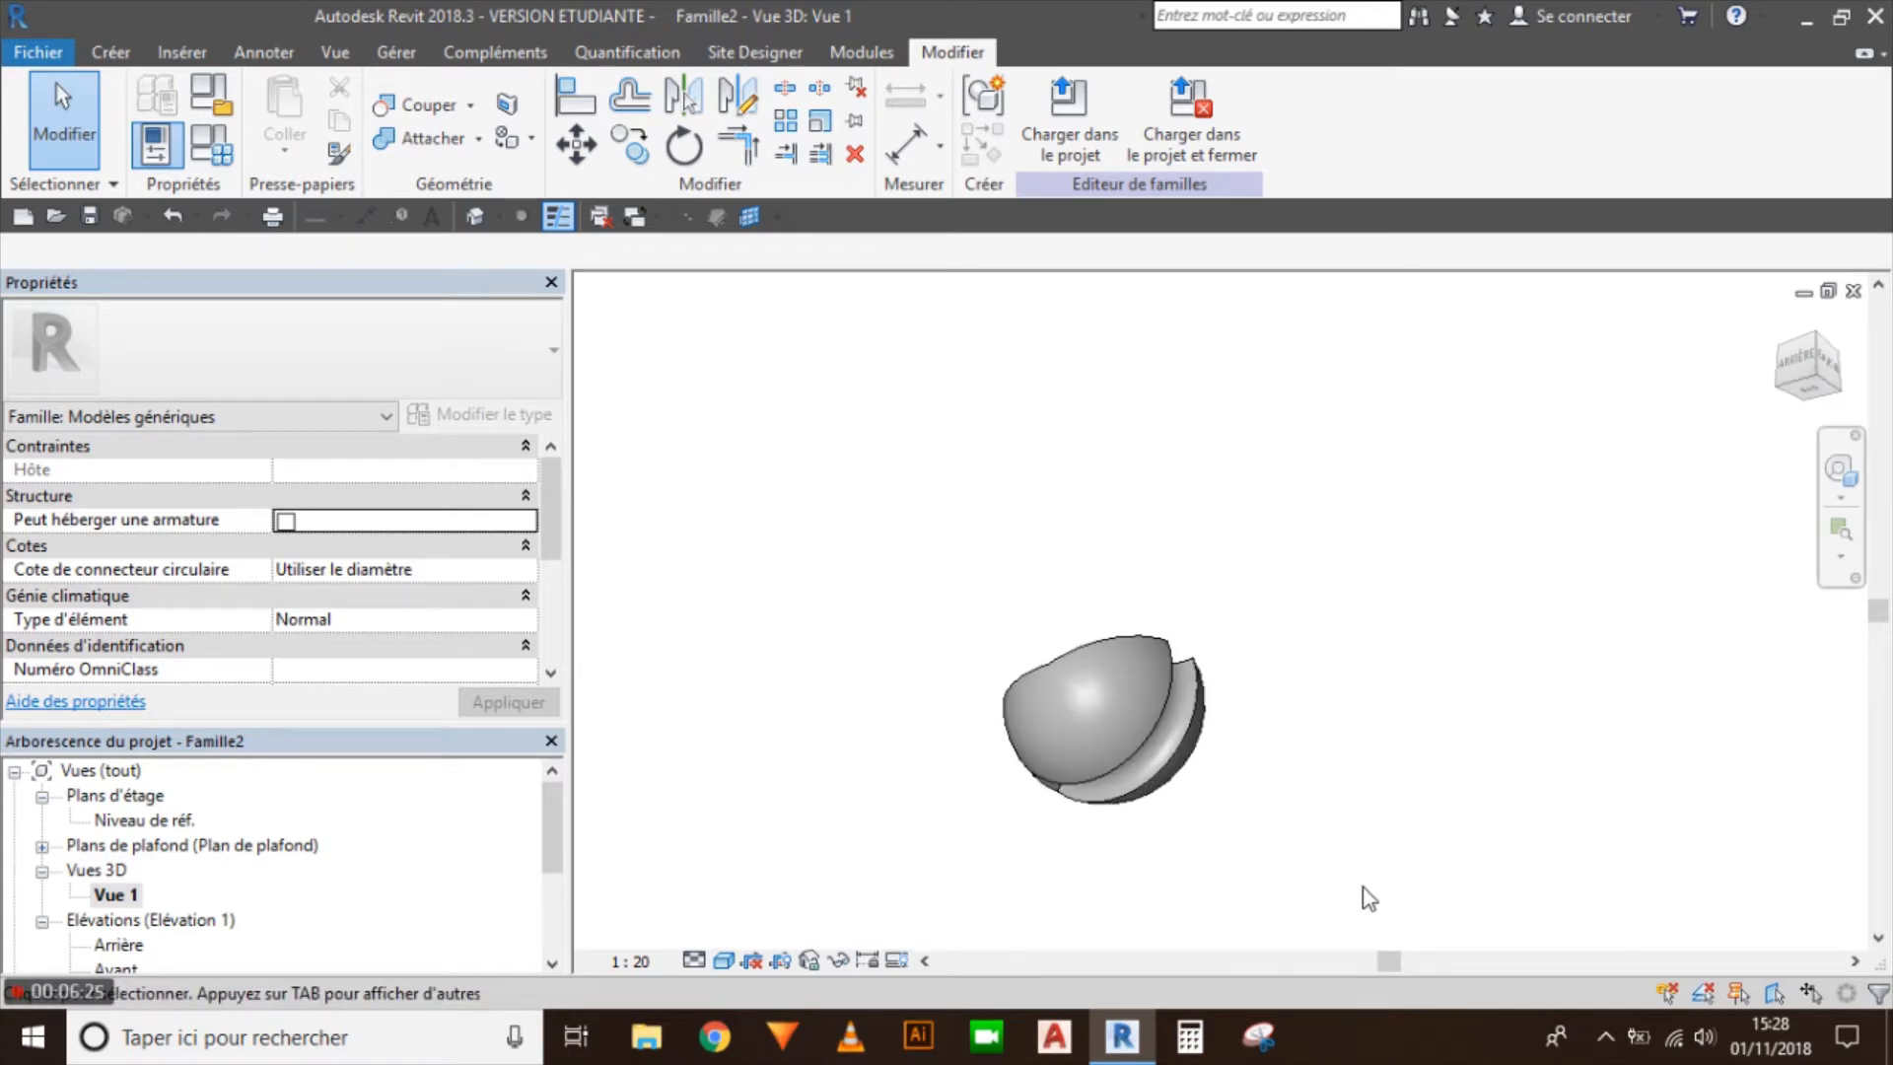
# Step: Delete the sphere together with its void and open the Niveau de réf. floor plan
pyautogui.moveTo(1344, 938); pyautogui.dragTo(832, 456)
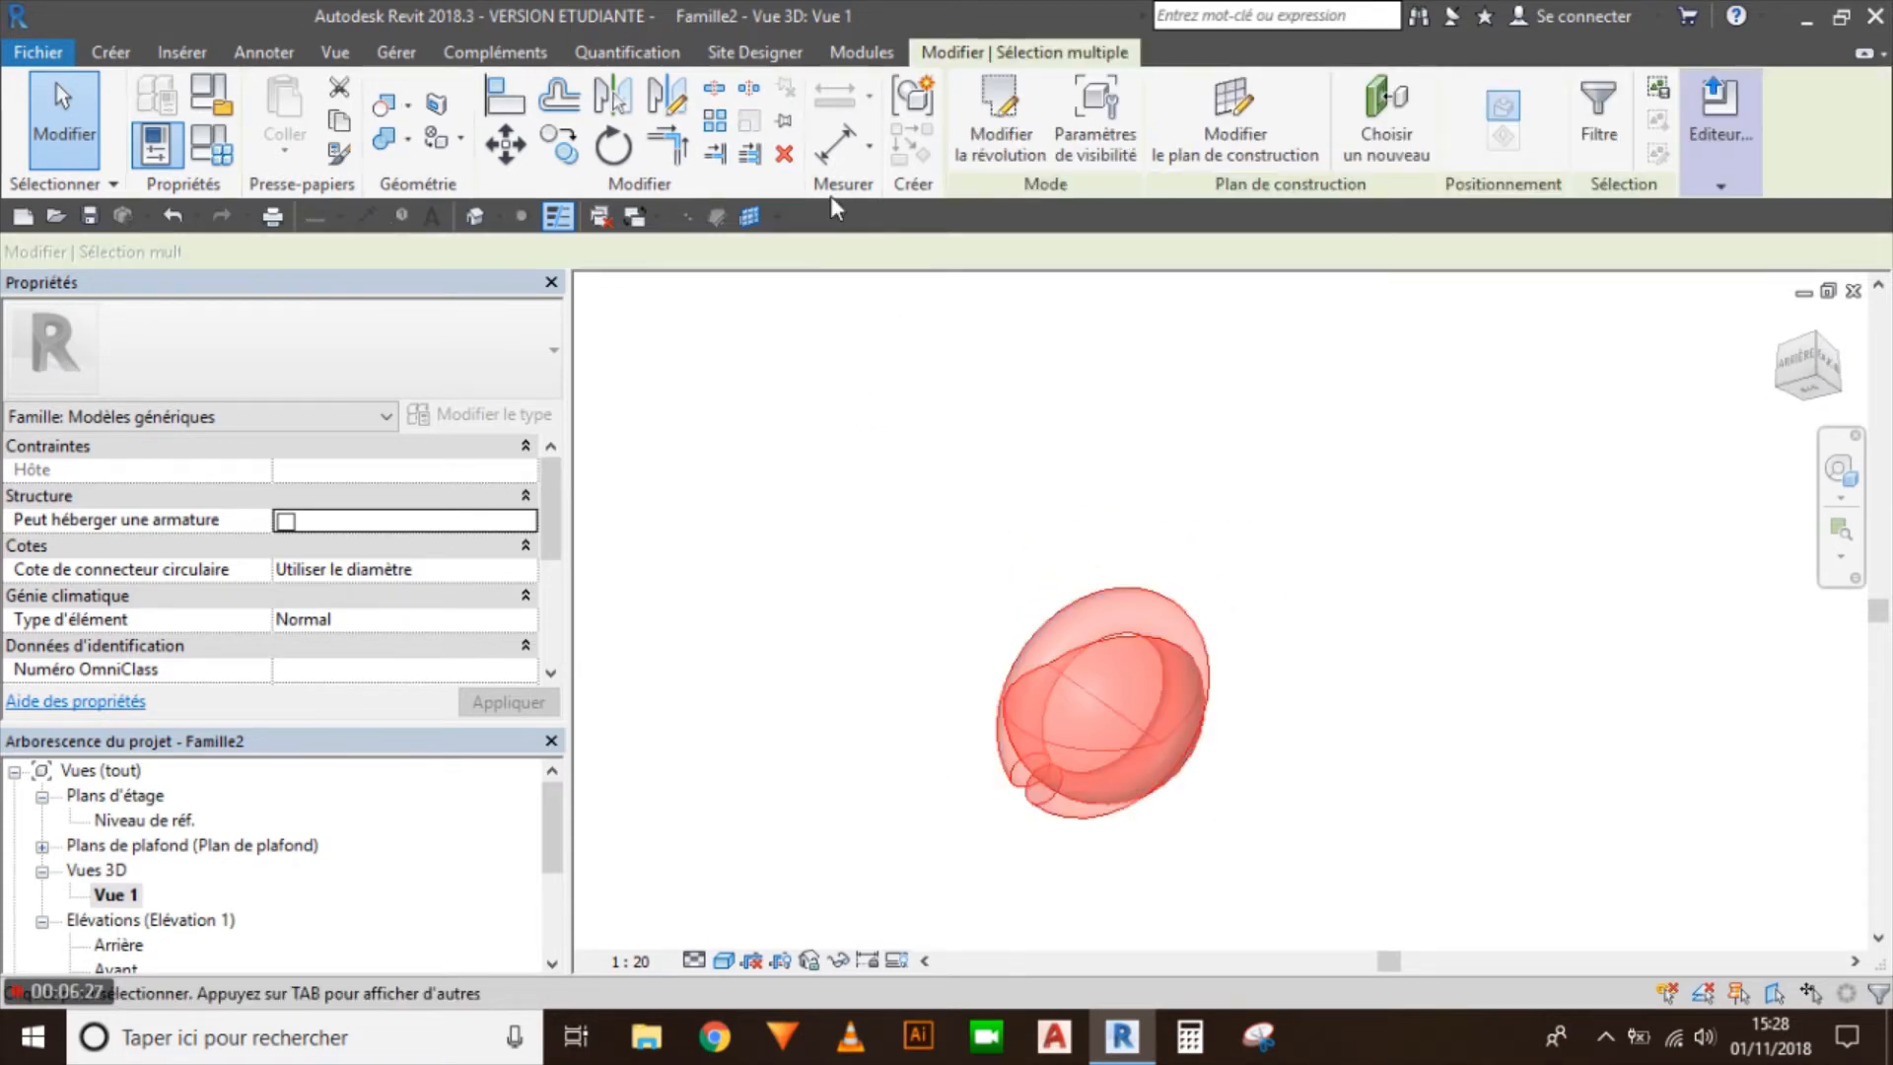
pyautogui.click(786, 158)
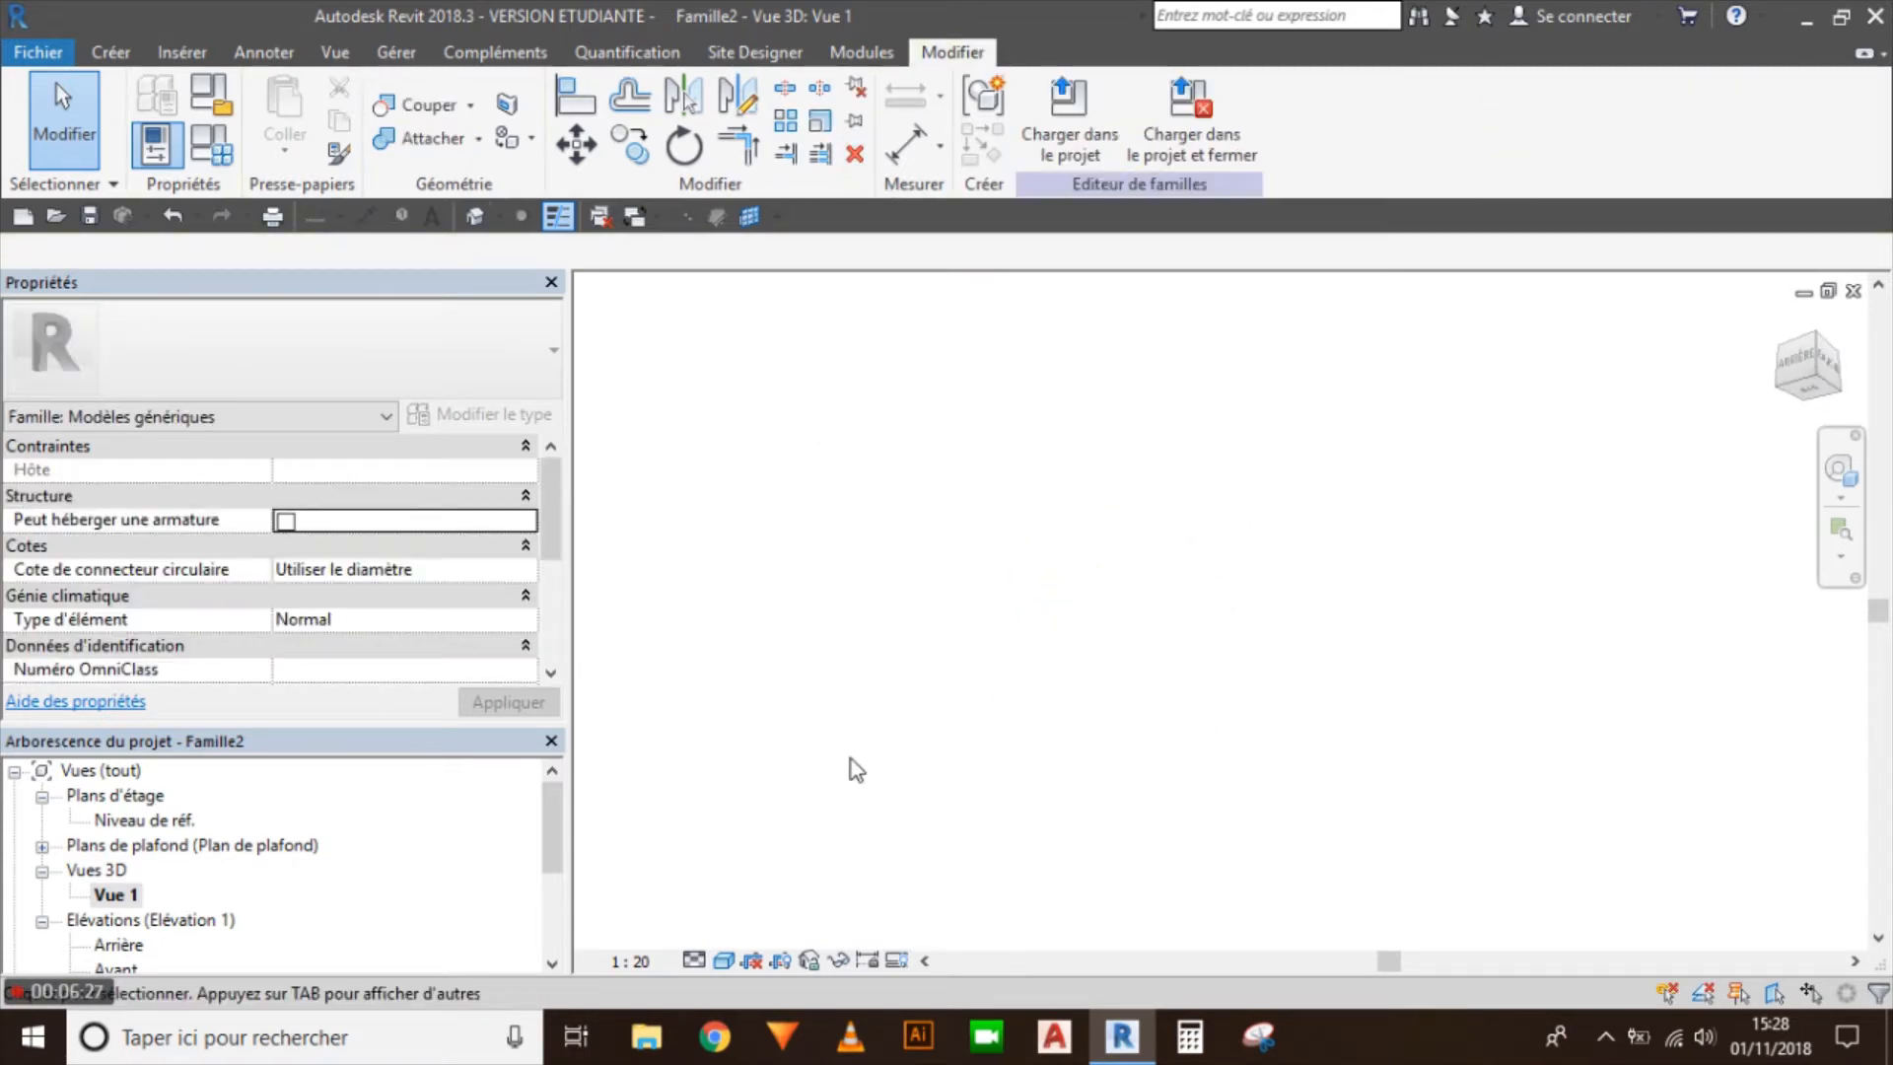
pyautogui.doubleClick(135, 821)
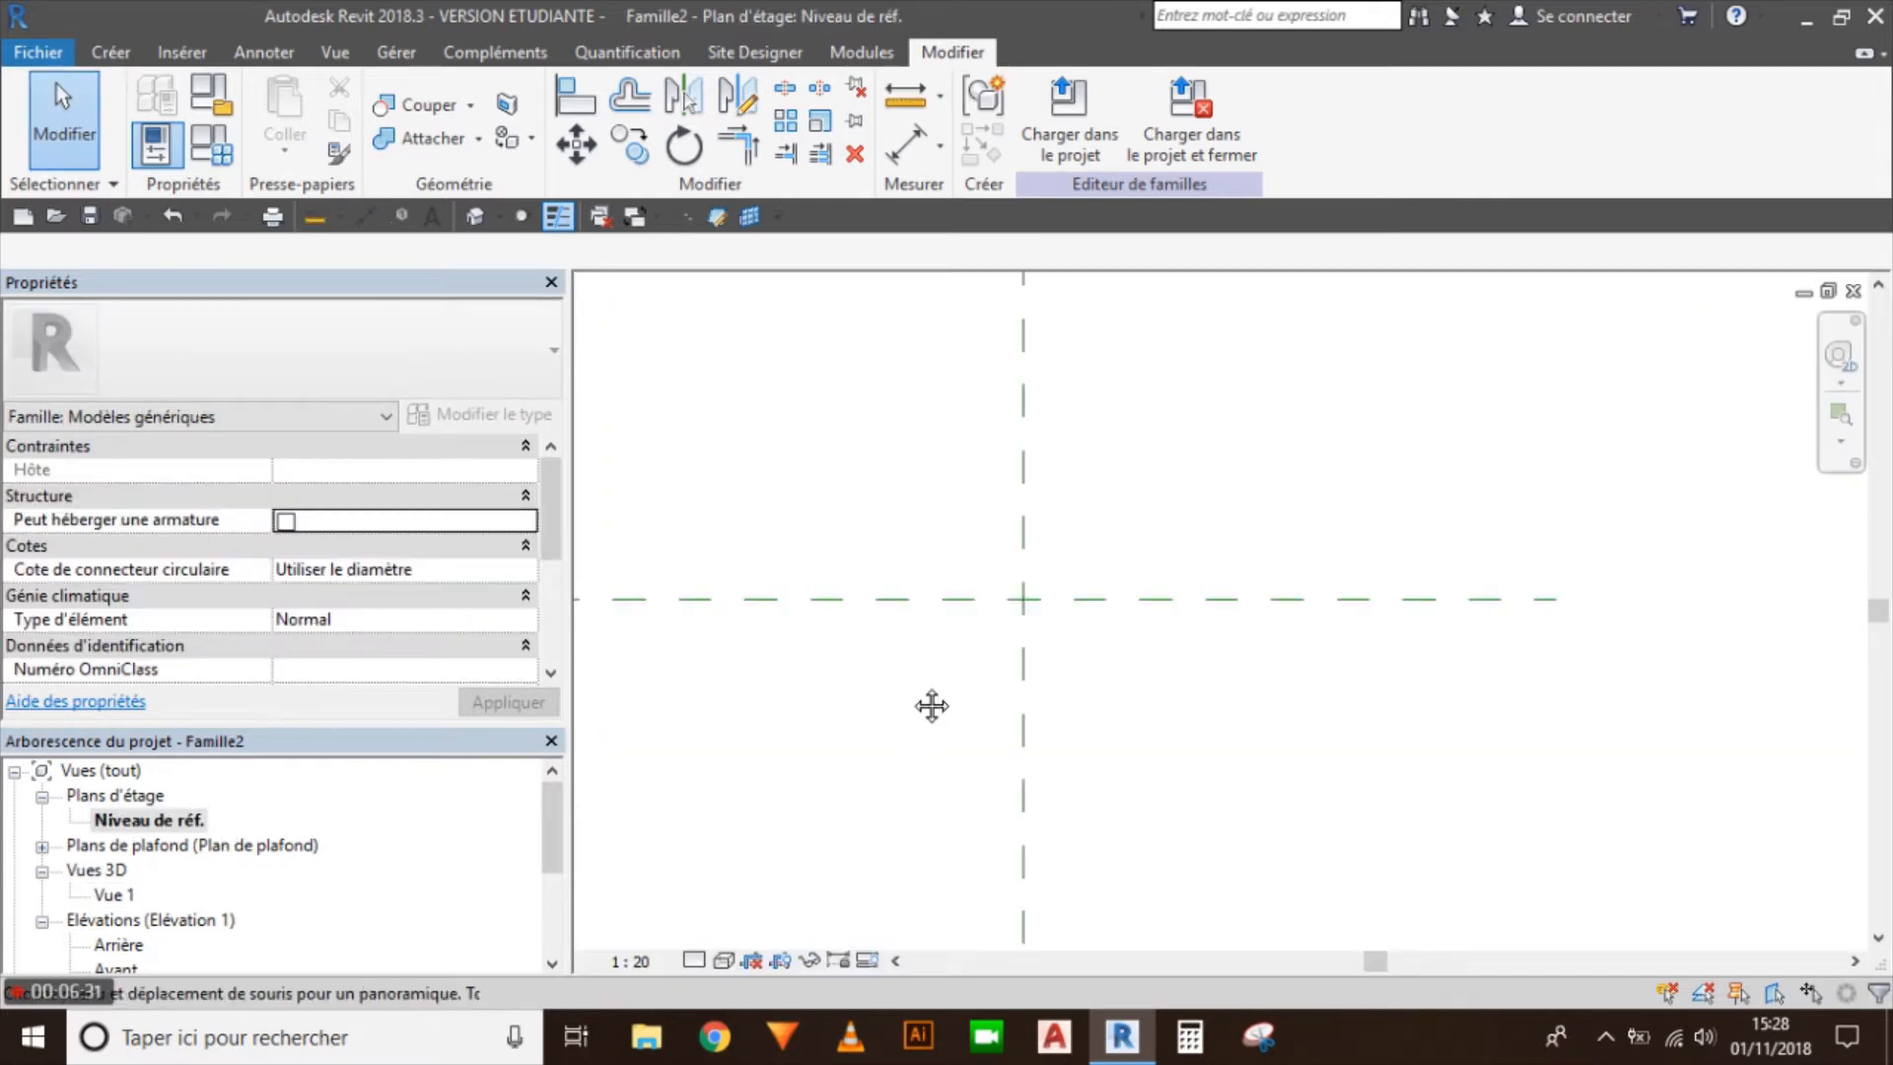
pyautogui.moveTo(930, 706); pyautogui.dragTo(1026, 698, button='middle')
pyautogui.scroll(-2, 1025, 698)
# Step: Start a revolve and sketch three circles beside the vertical reference plane: radii about 300 and 100 on the horizontal plane, about 200 below it
pyautogui.click(111, 54)
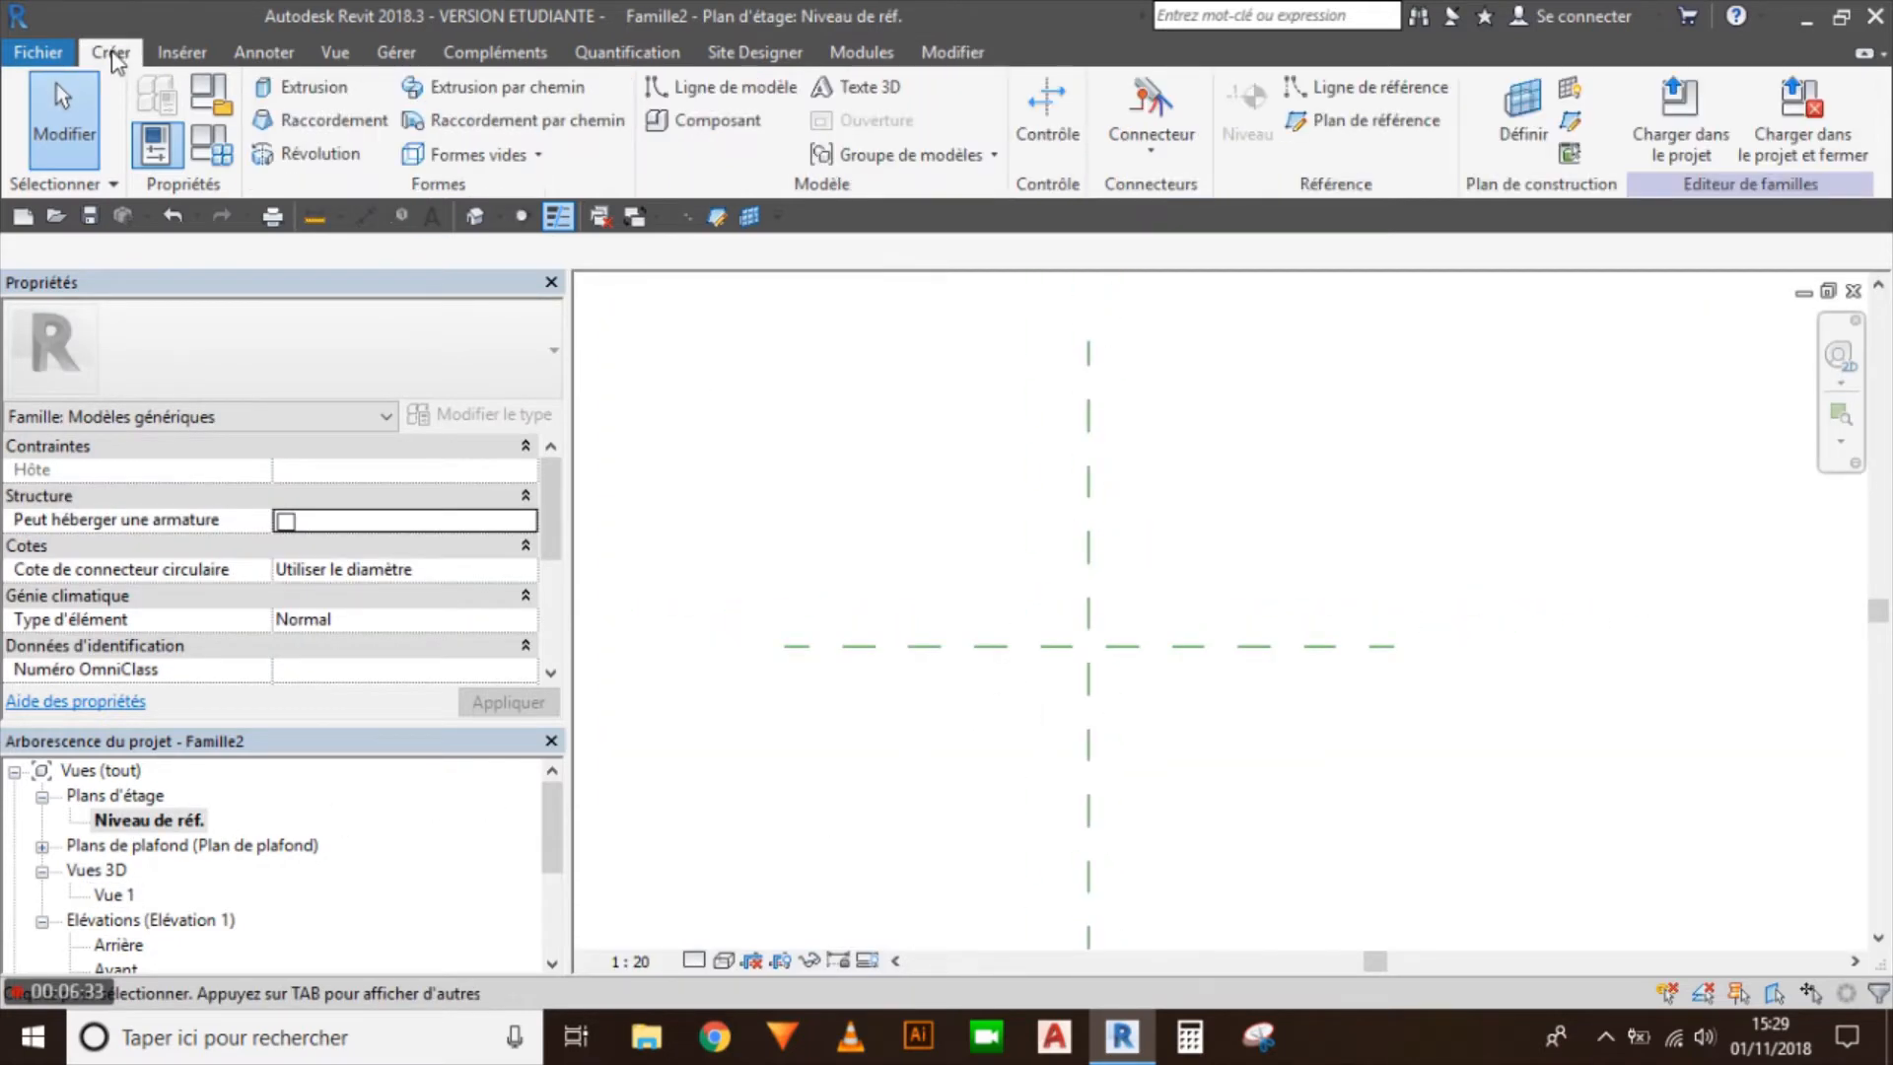
pyautogui.click(312, 160)
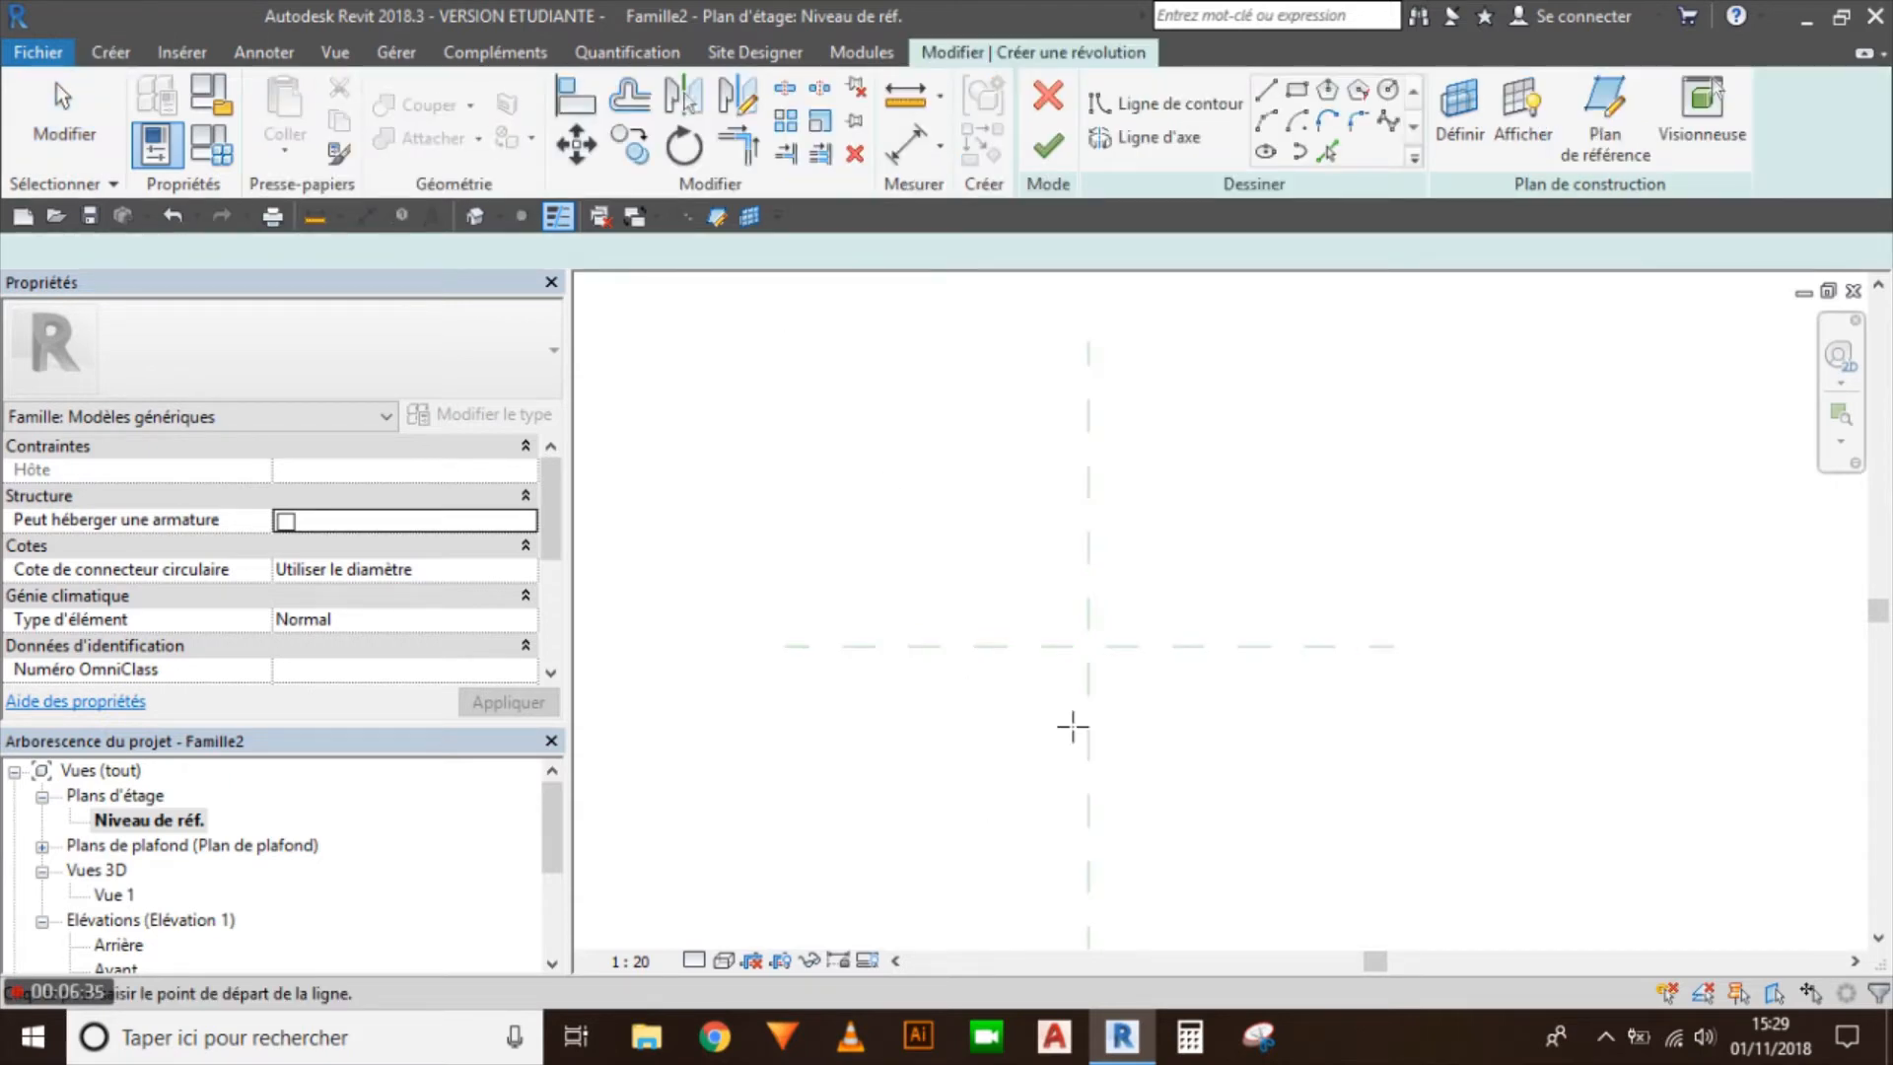
pyautogui.click(1387, 92)
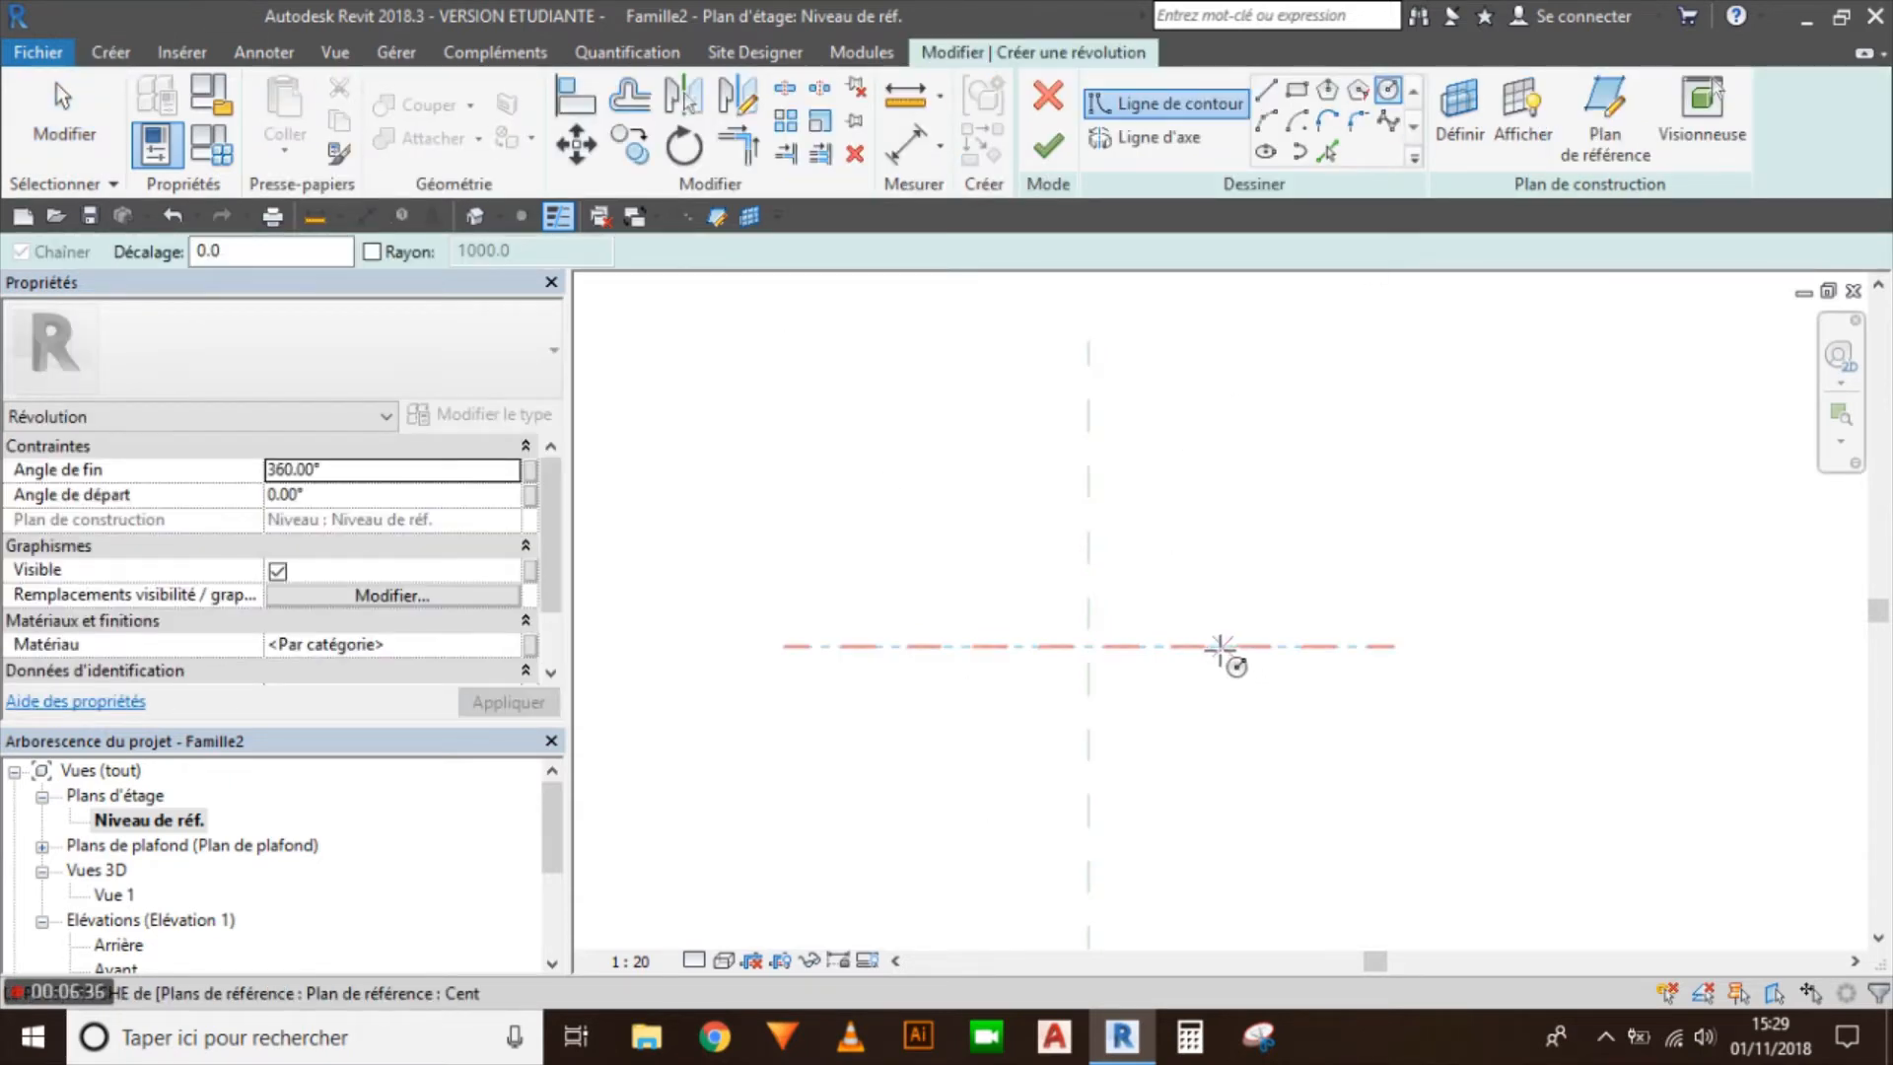
pyautogui.click(1214, 646)
pyautogui.click(1215, 692)
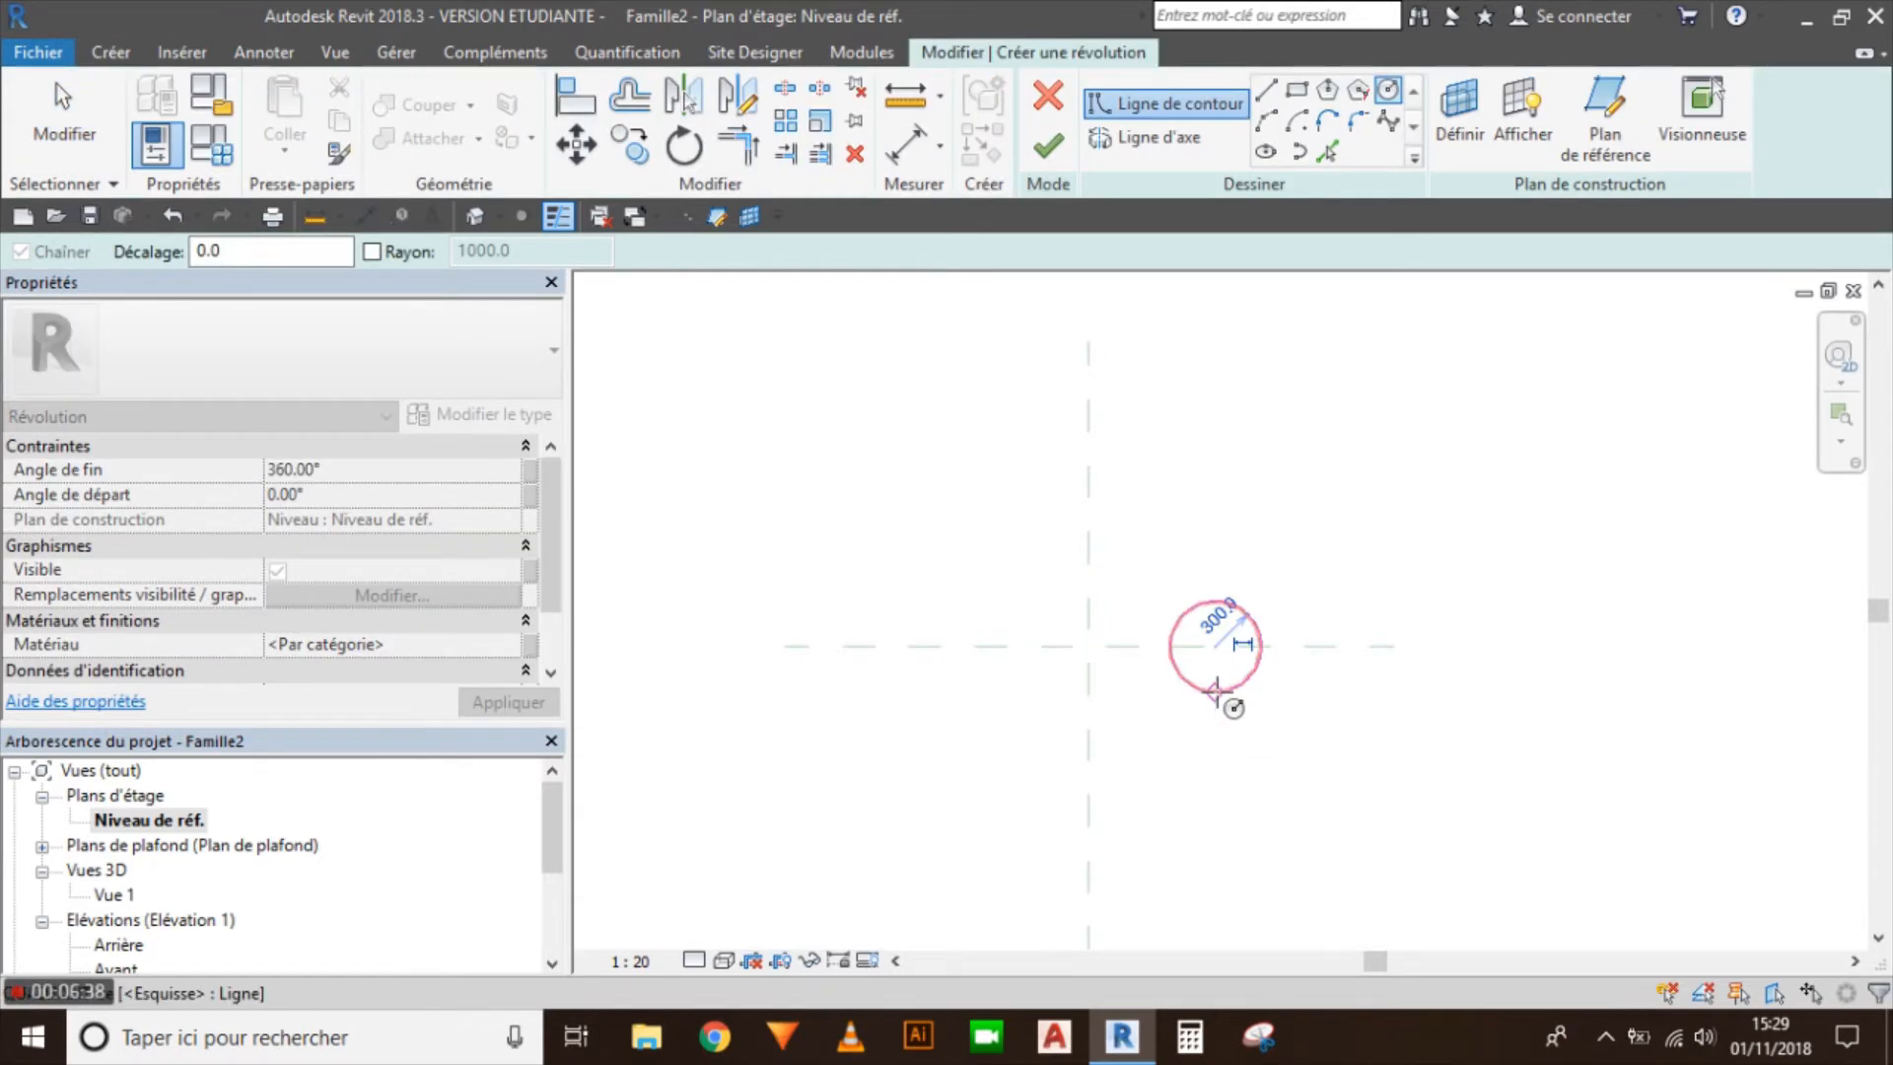
pyautogui.click(1184, 782)
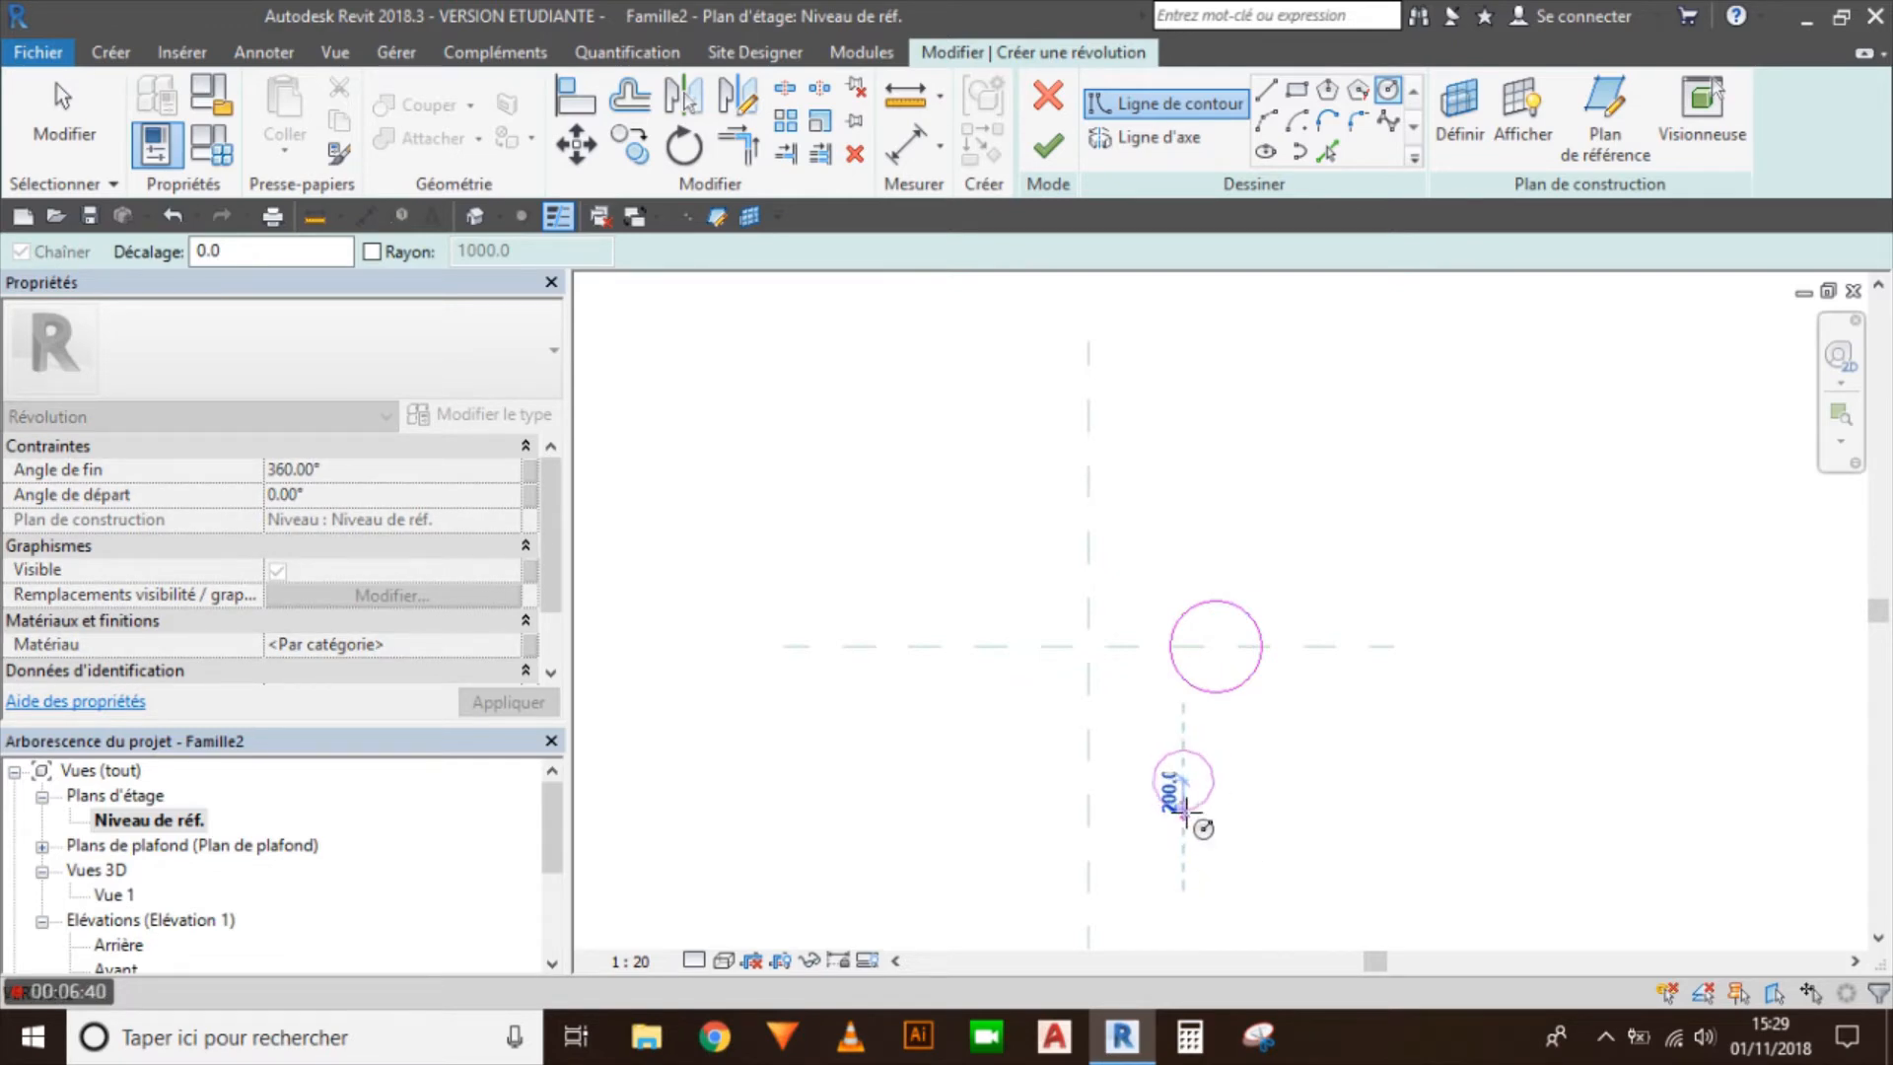
pyautogui.click(1164, 799)
pyautogui.click(1367, 648)
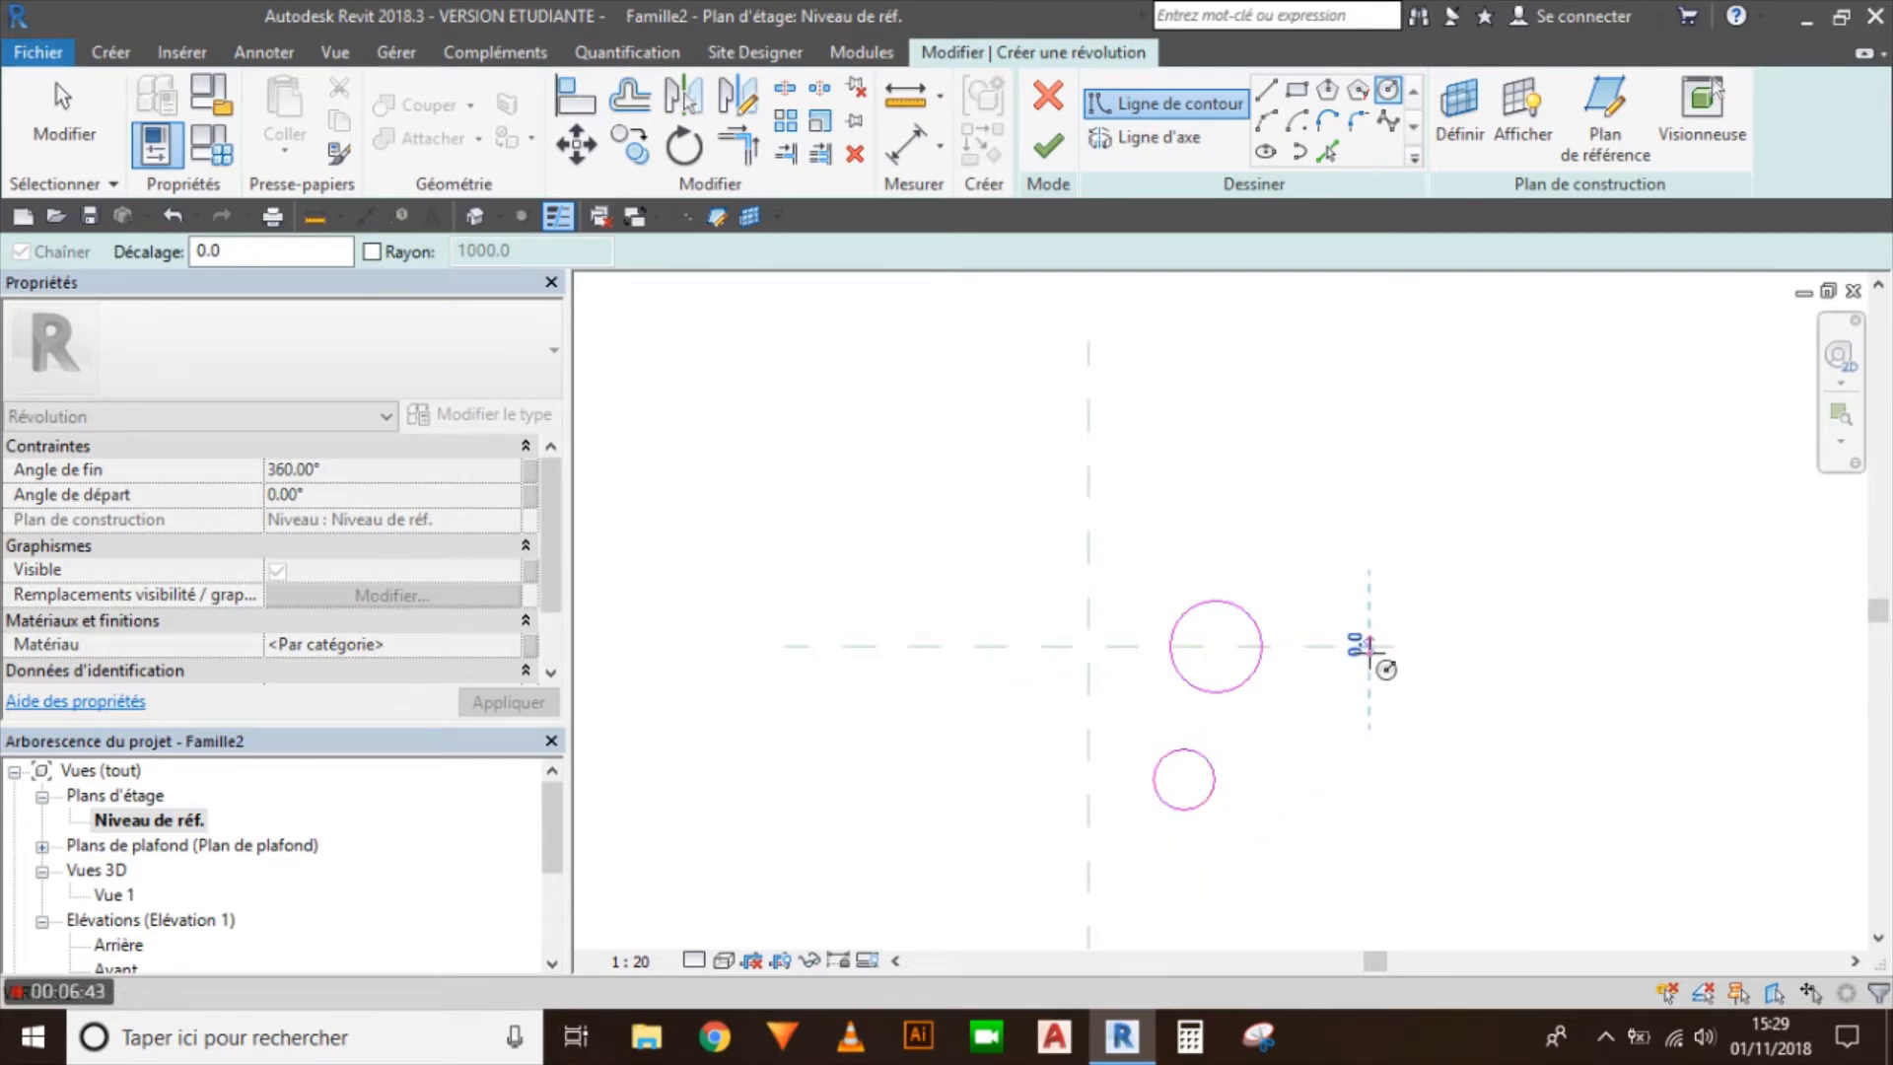
pyautogui.click(1370, 662)
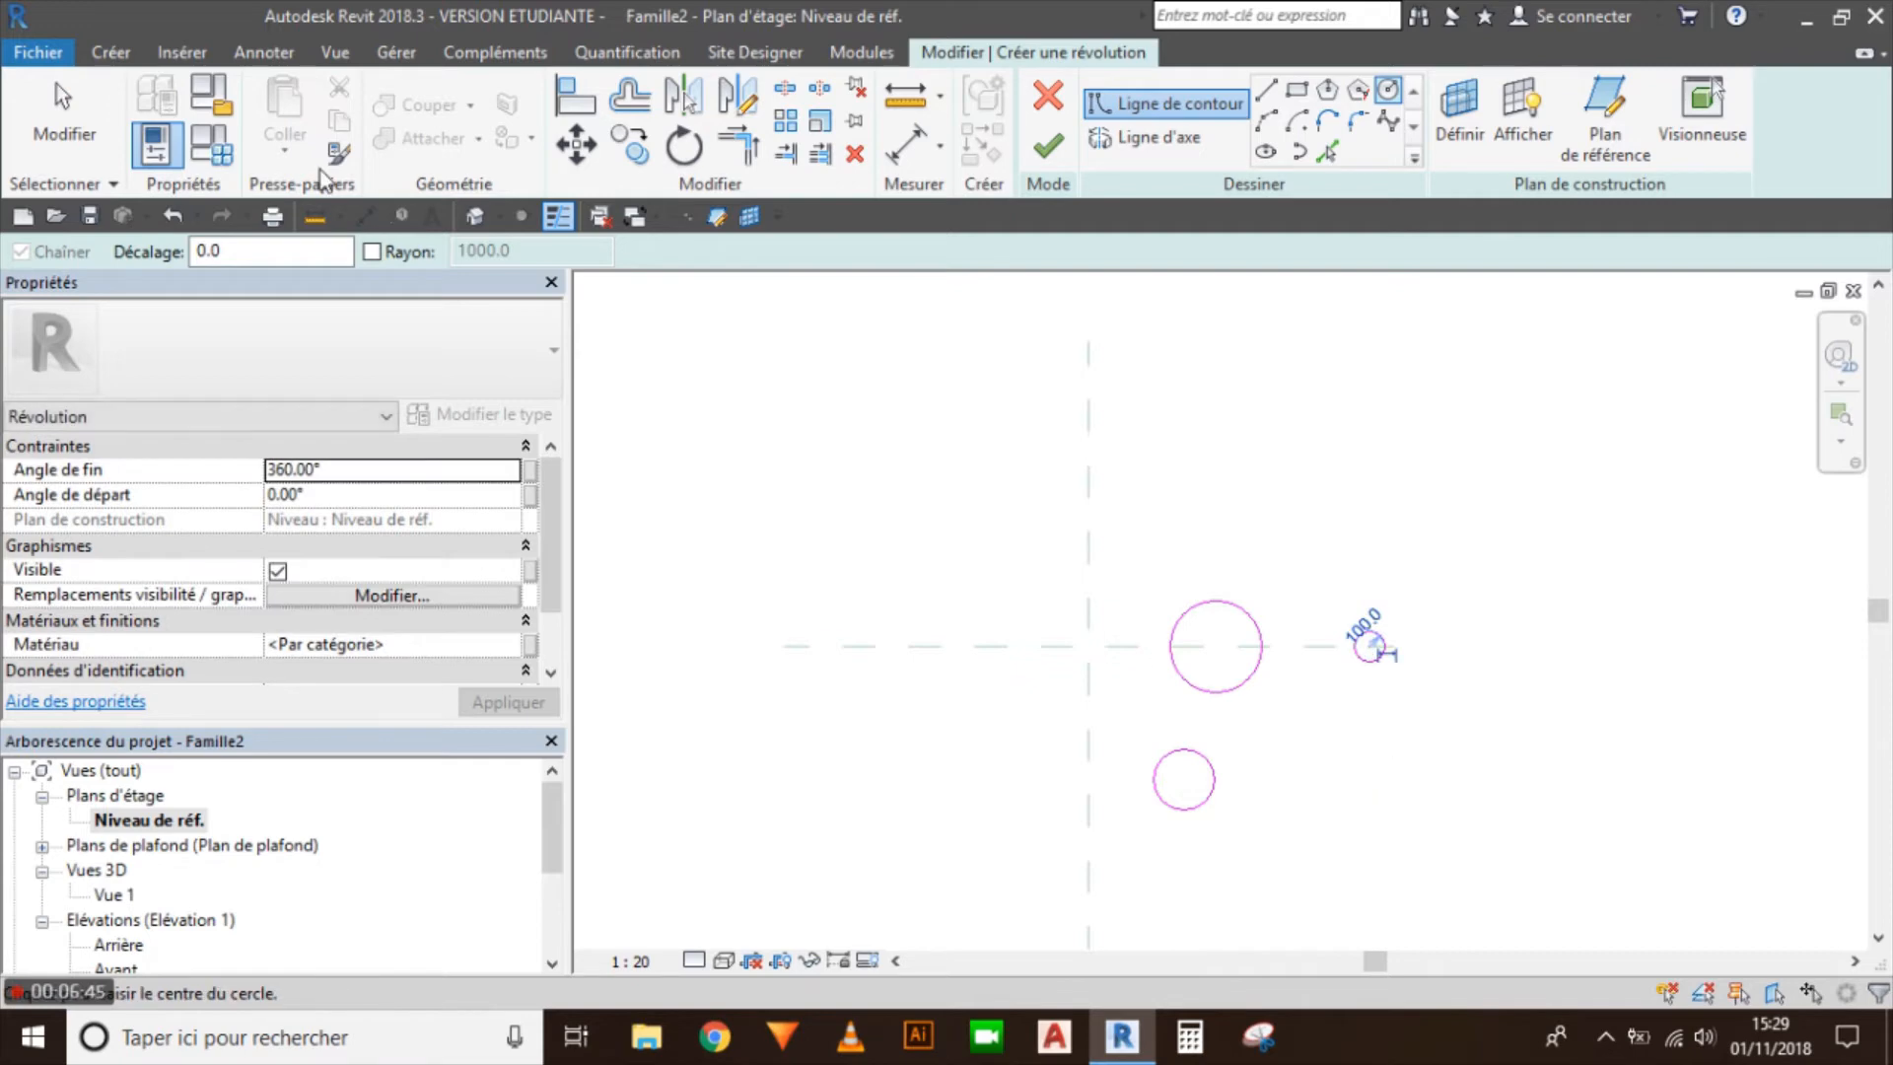
pyautogui.press('Escape')
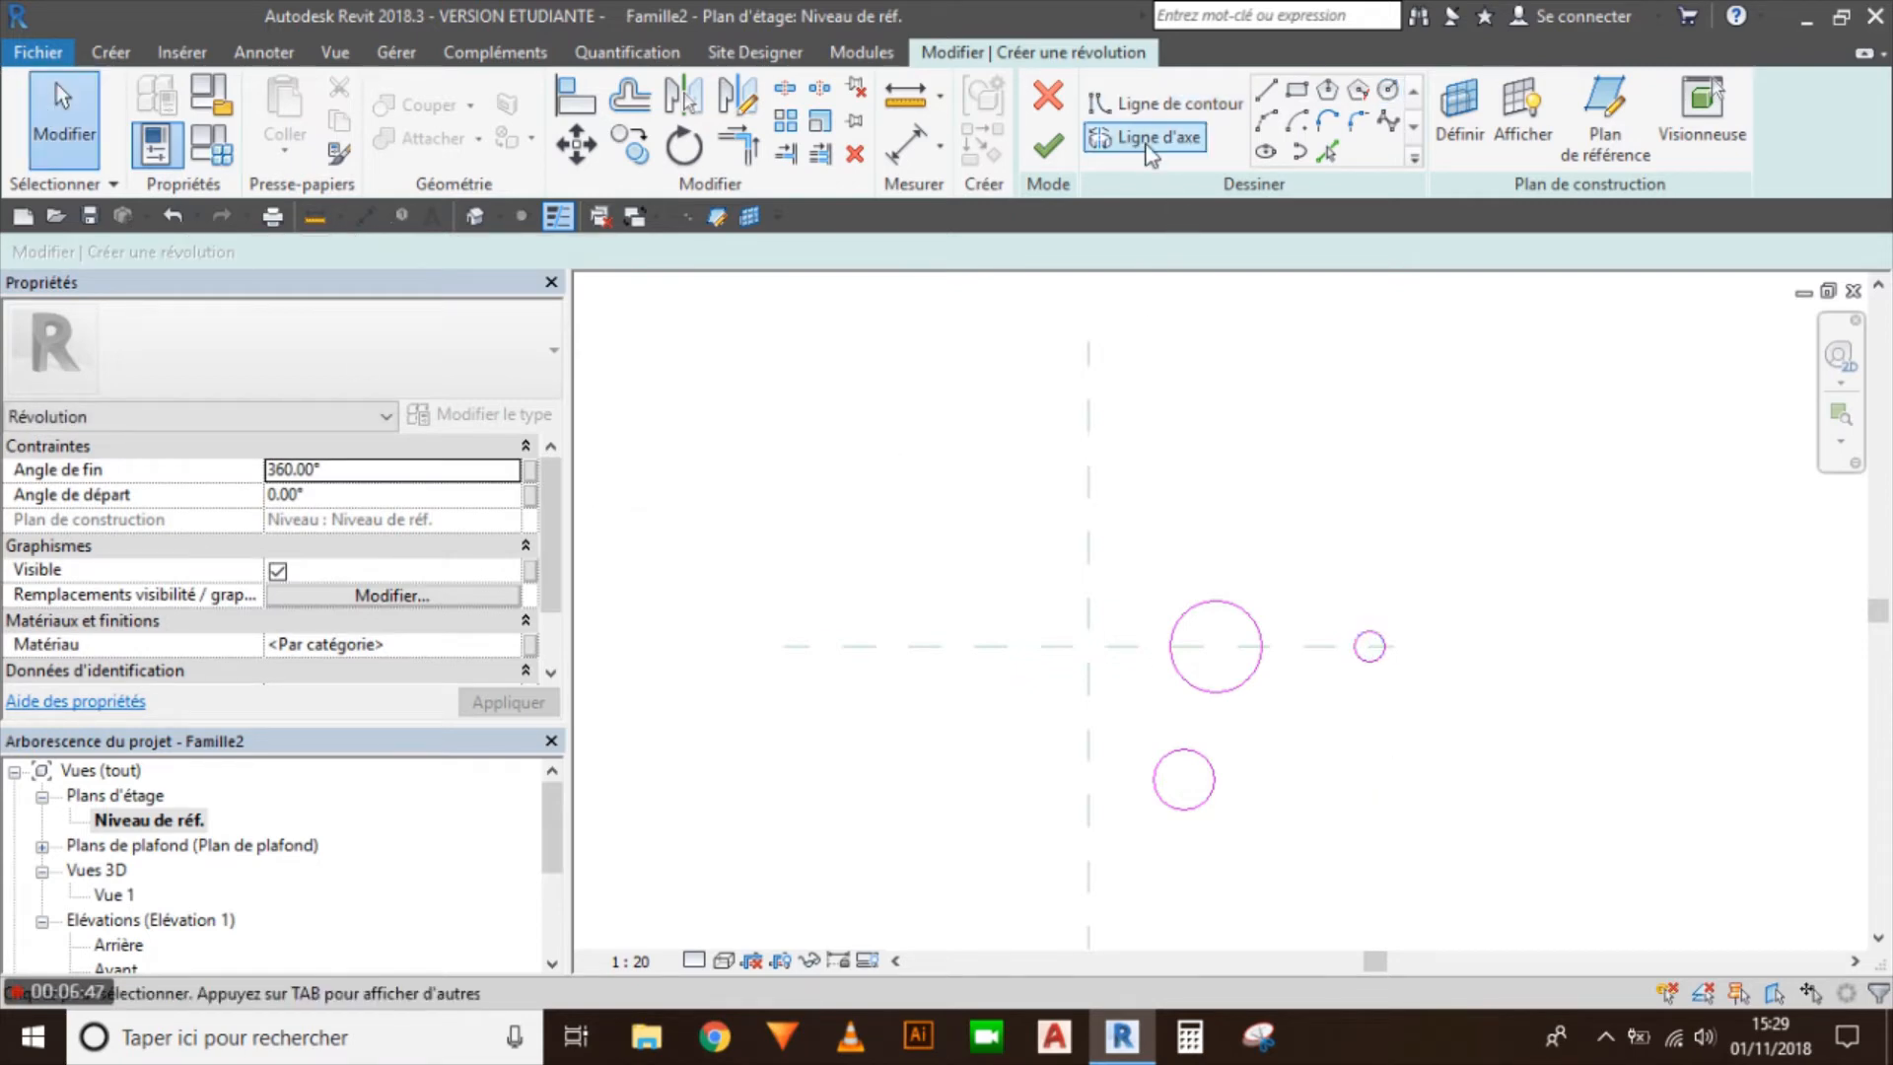
# Step: Pick the vertical reference plane as the axis line for the three circles and finish the revolve
pyautogui.click(1148, 148)
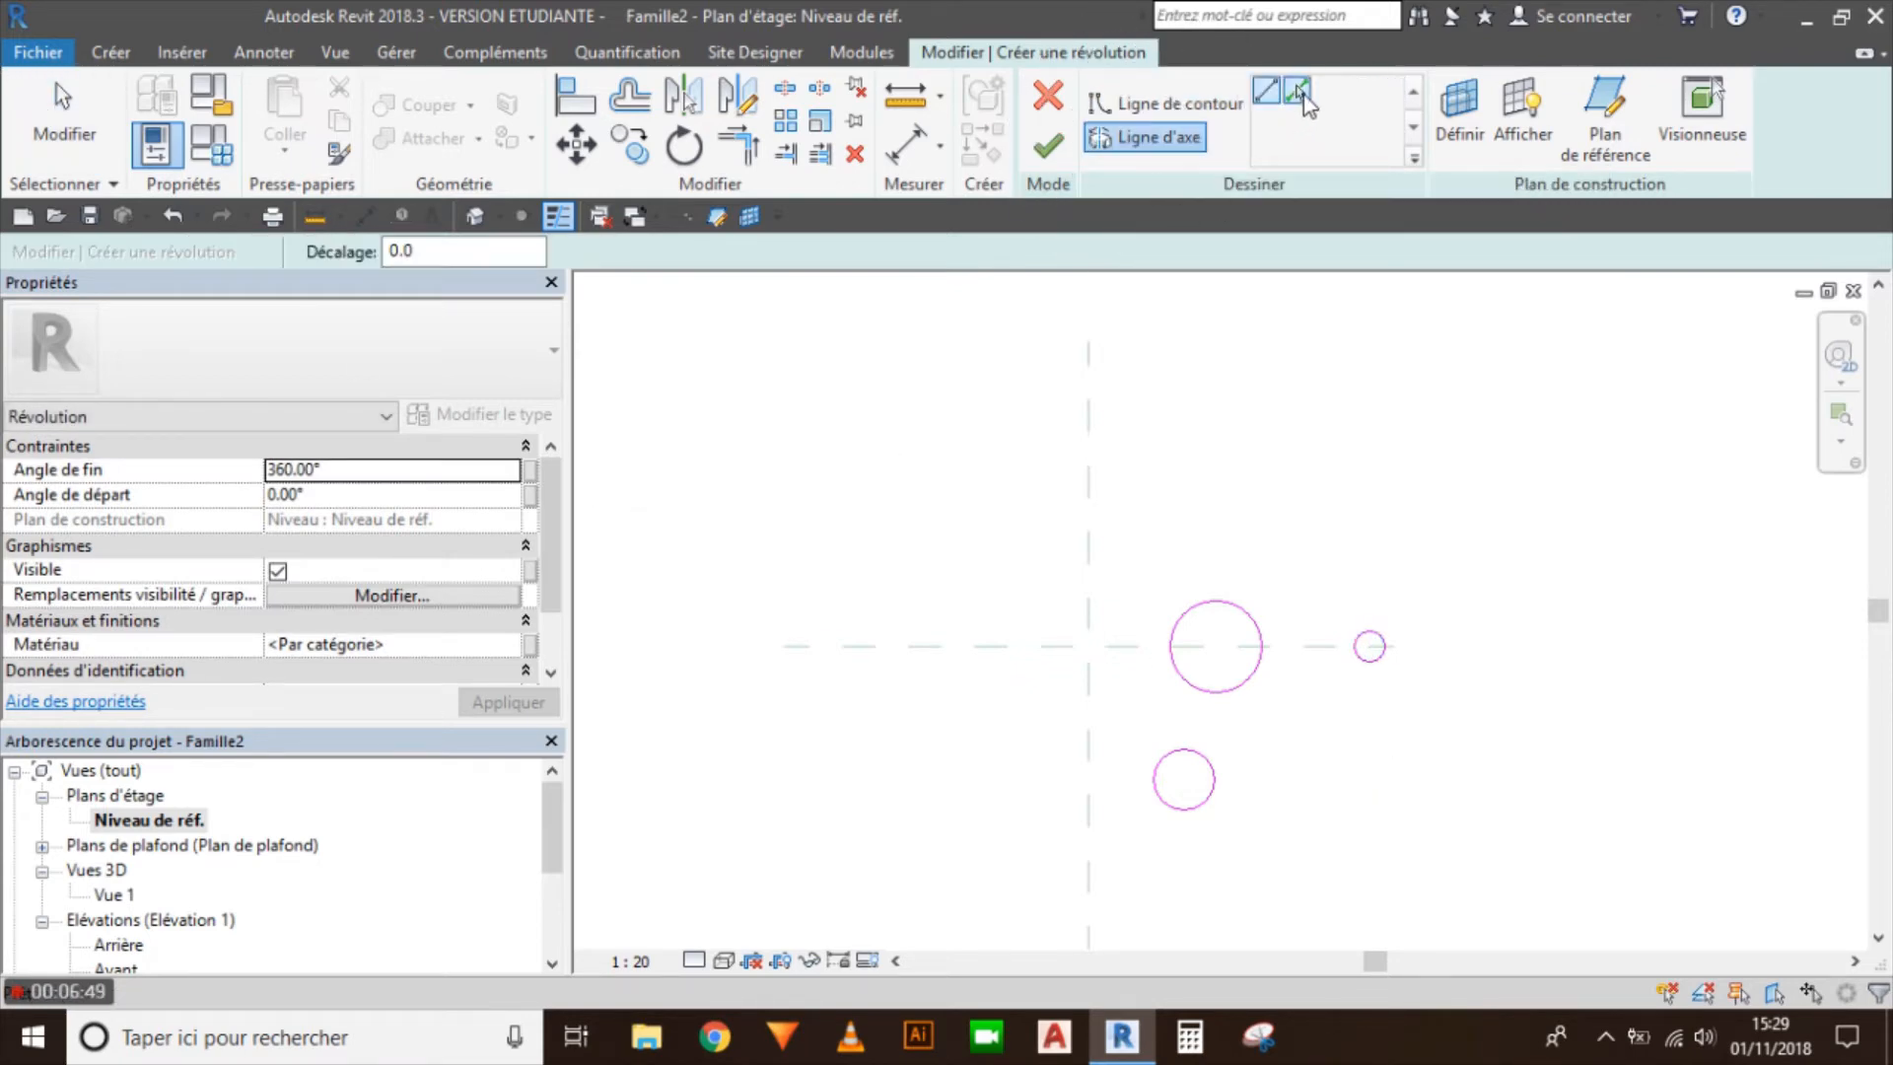
pyautogui.click(1299, 95)
pyautogui.click(1090, 424)
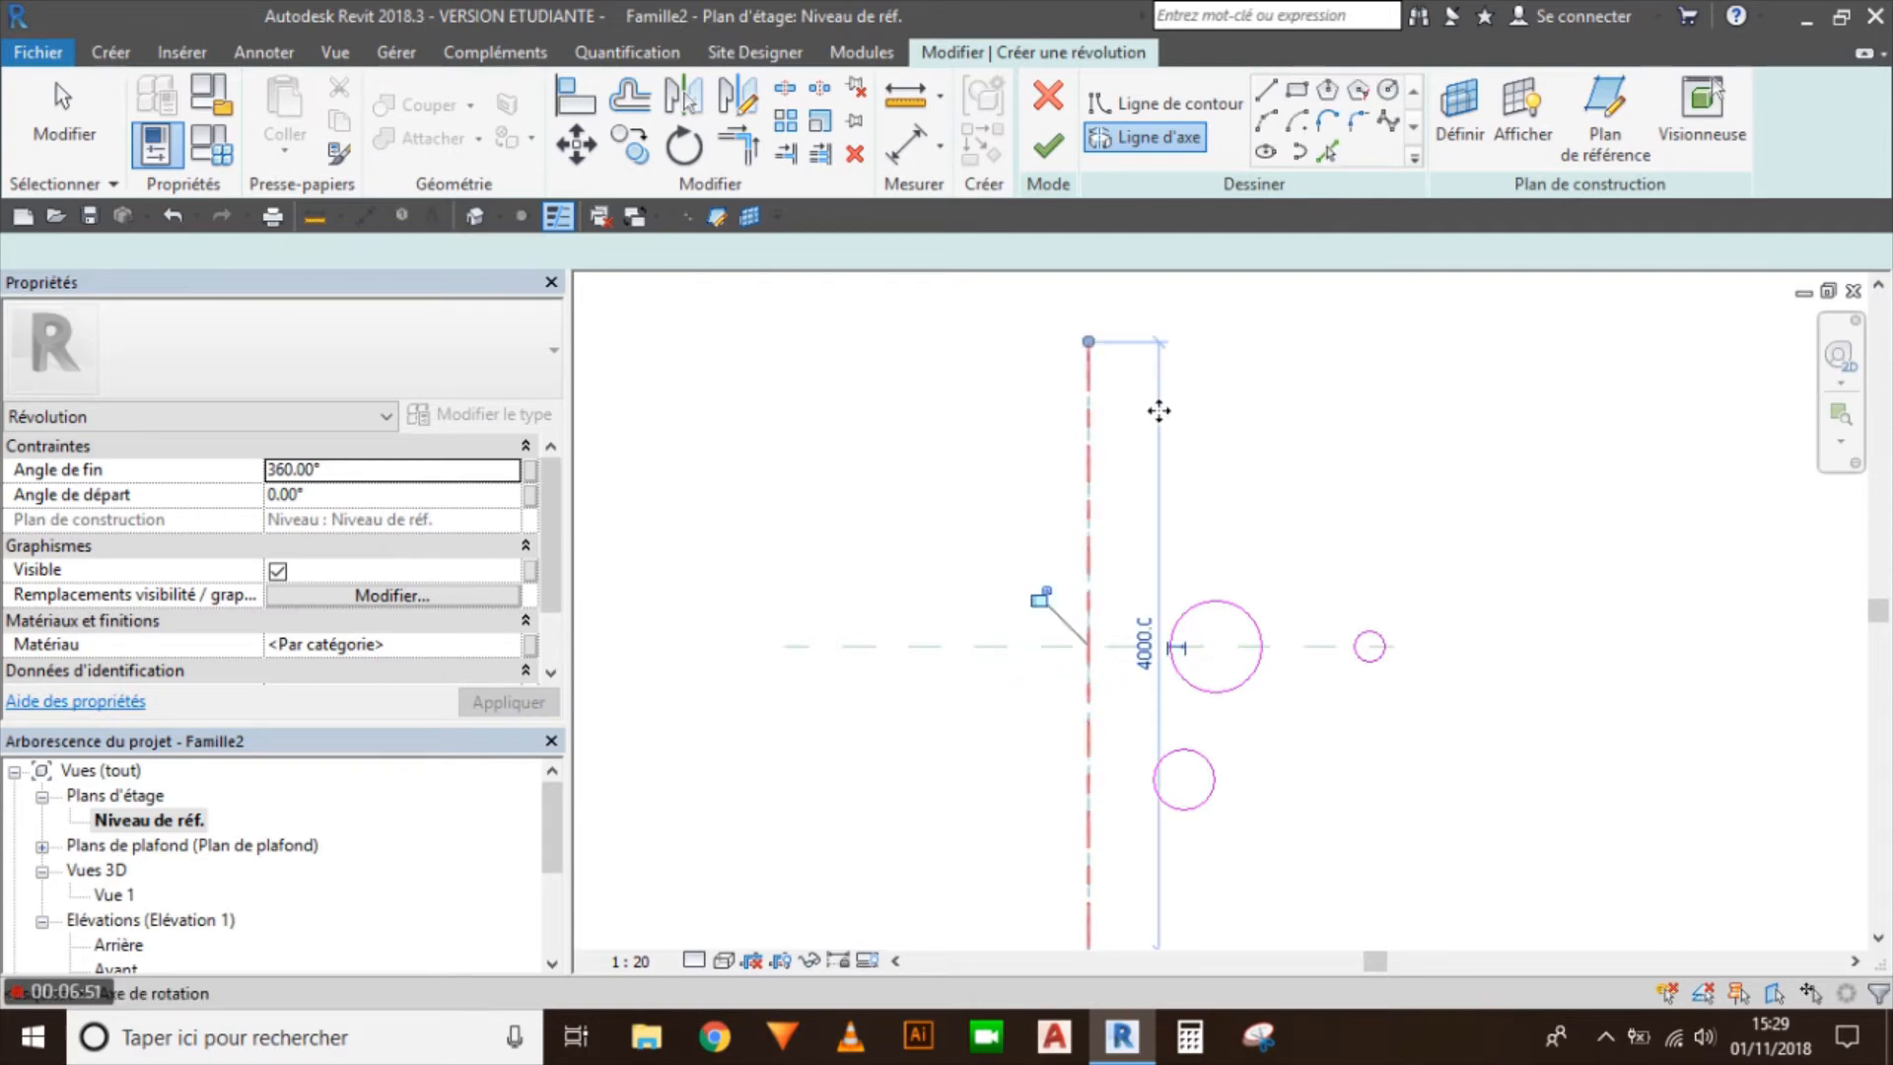
pyautogui.click(1049, 148)
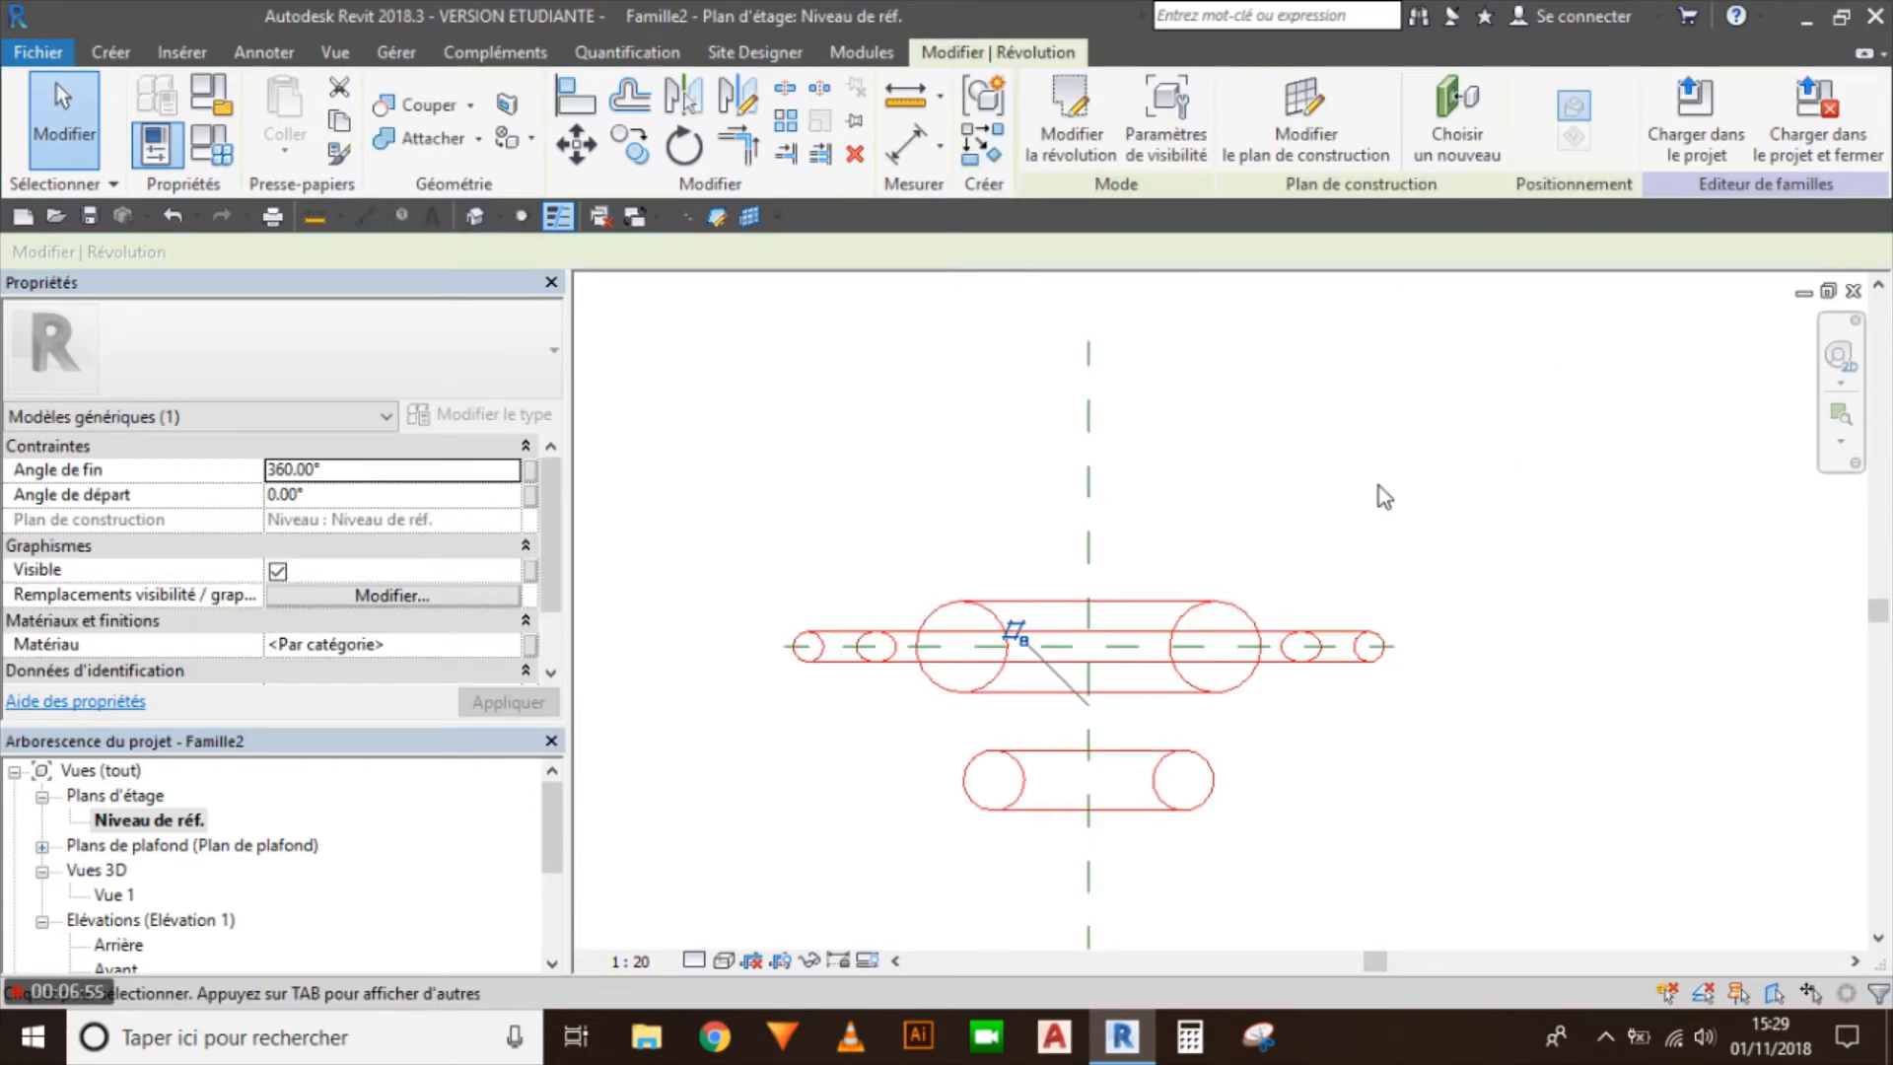
pyautogui.click(1350, 497)
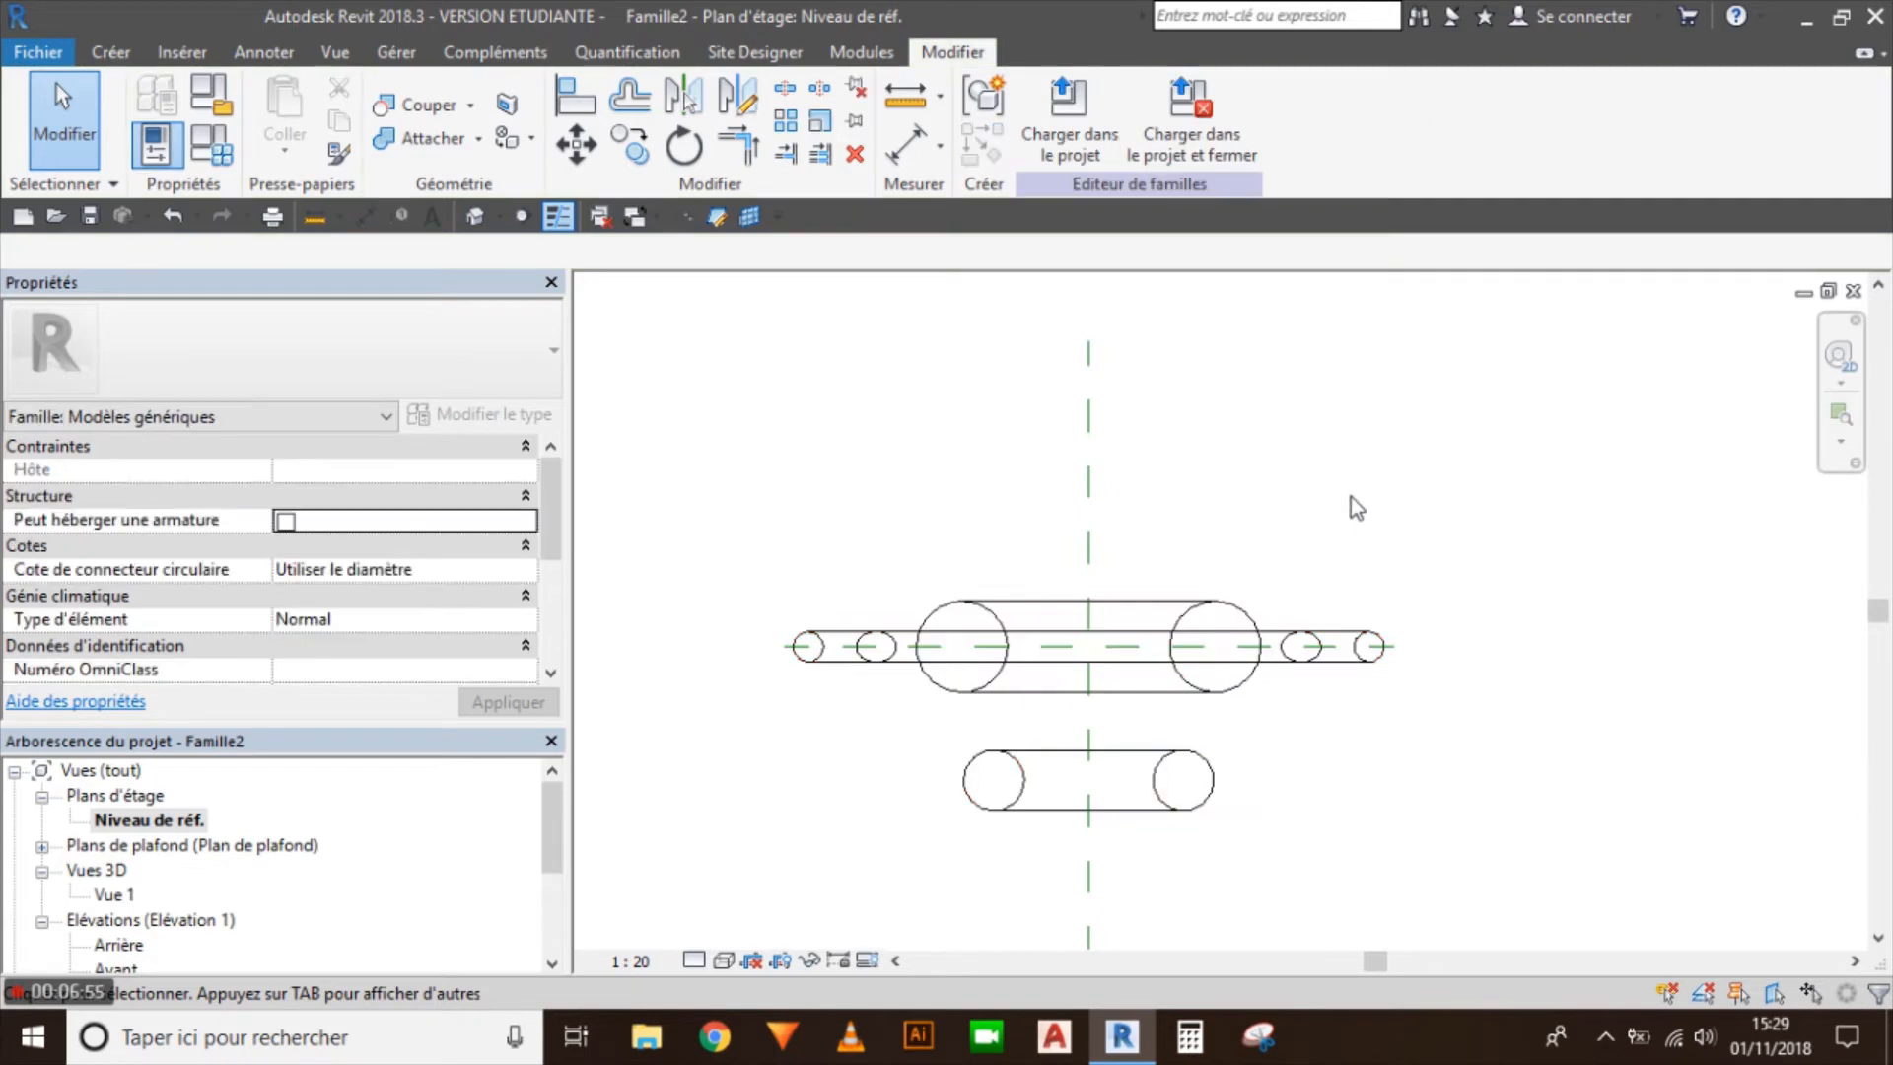
# Step: Open the 3D view Vue 1 and orbit around the three revolved rings to inspect them
pyautogui.doubleClick(115, 894)
pyautogui.scroll(-1, 820, 473)
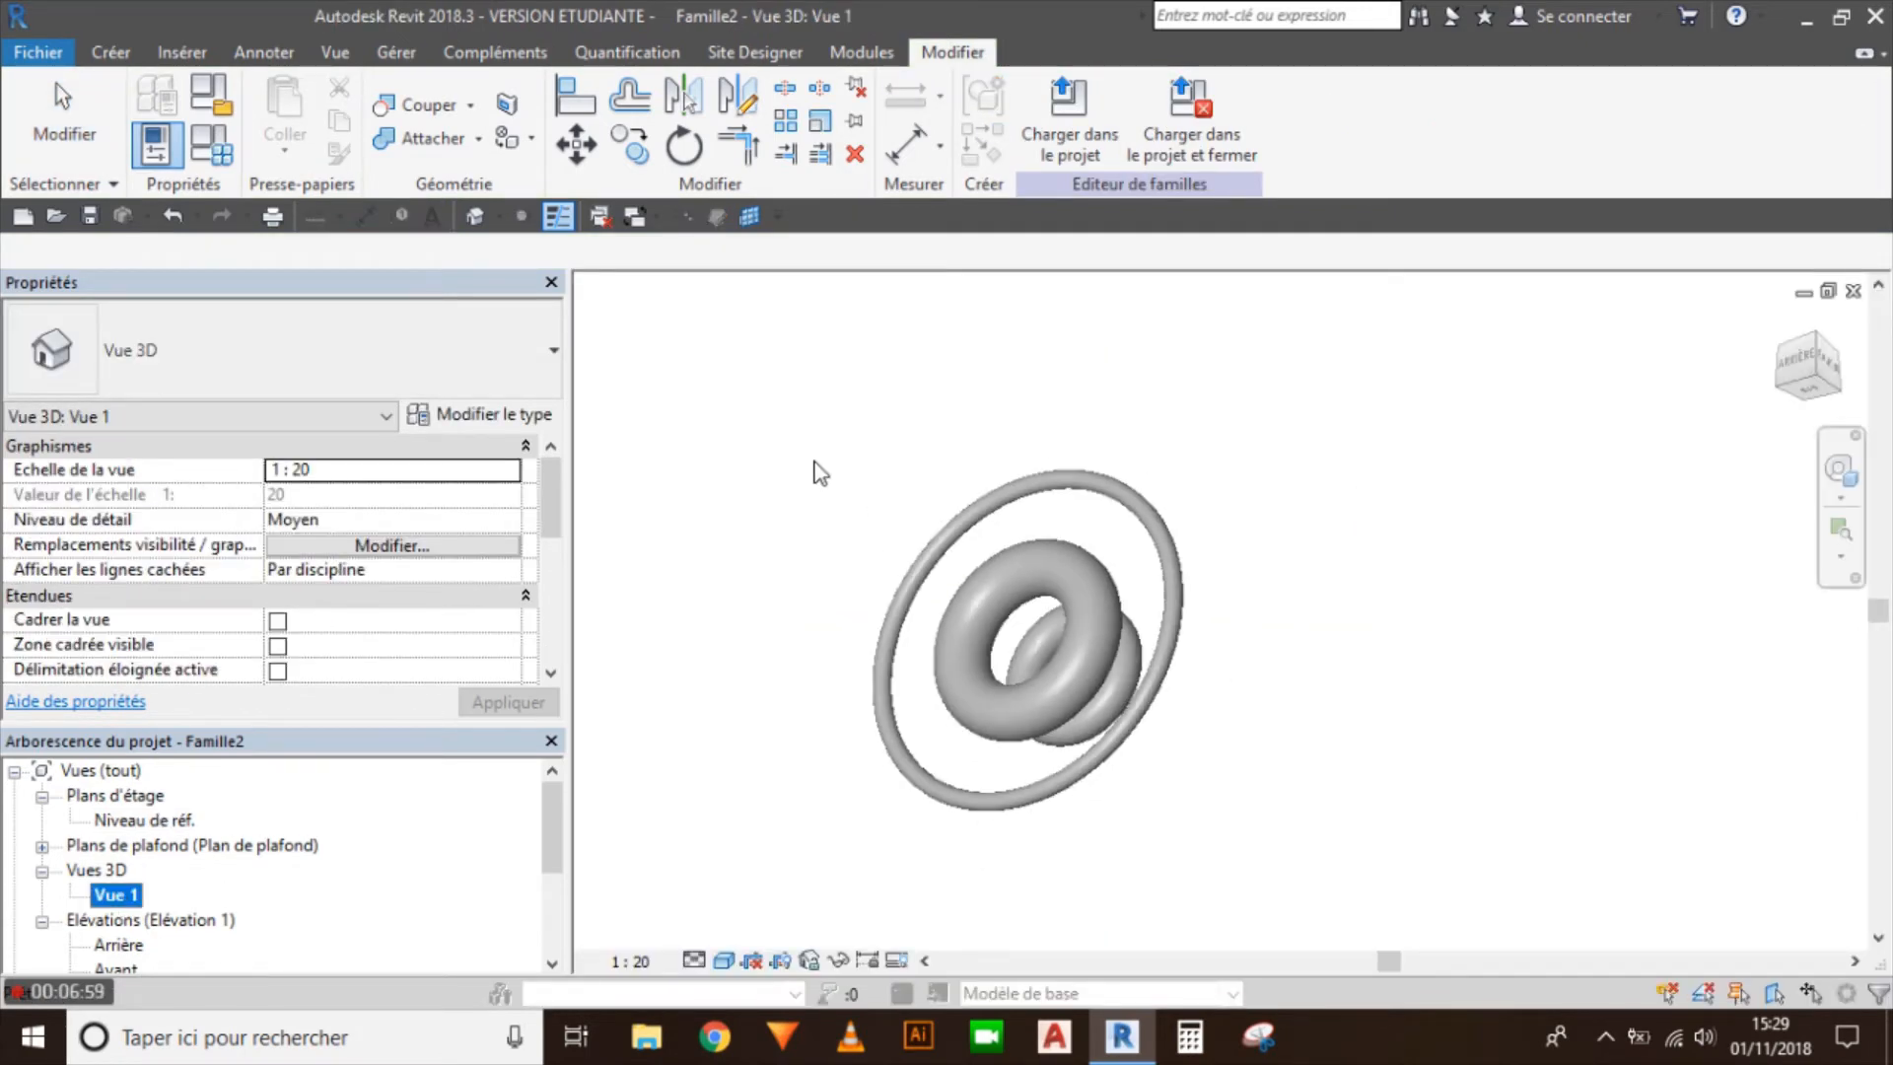
pyautogui.click(820, 465)
pyautogui.keyDown('shift'); pyautogui.moveTo(774, 463); pyautogui.dragTo(1040, 830, button='middle'); pyautogui.keyUp('shift')
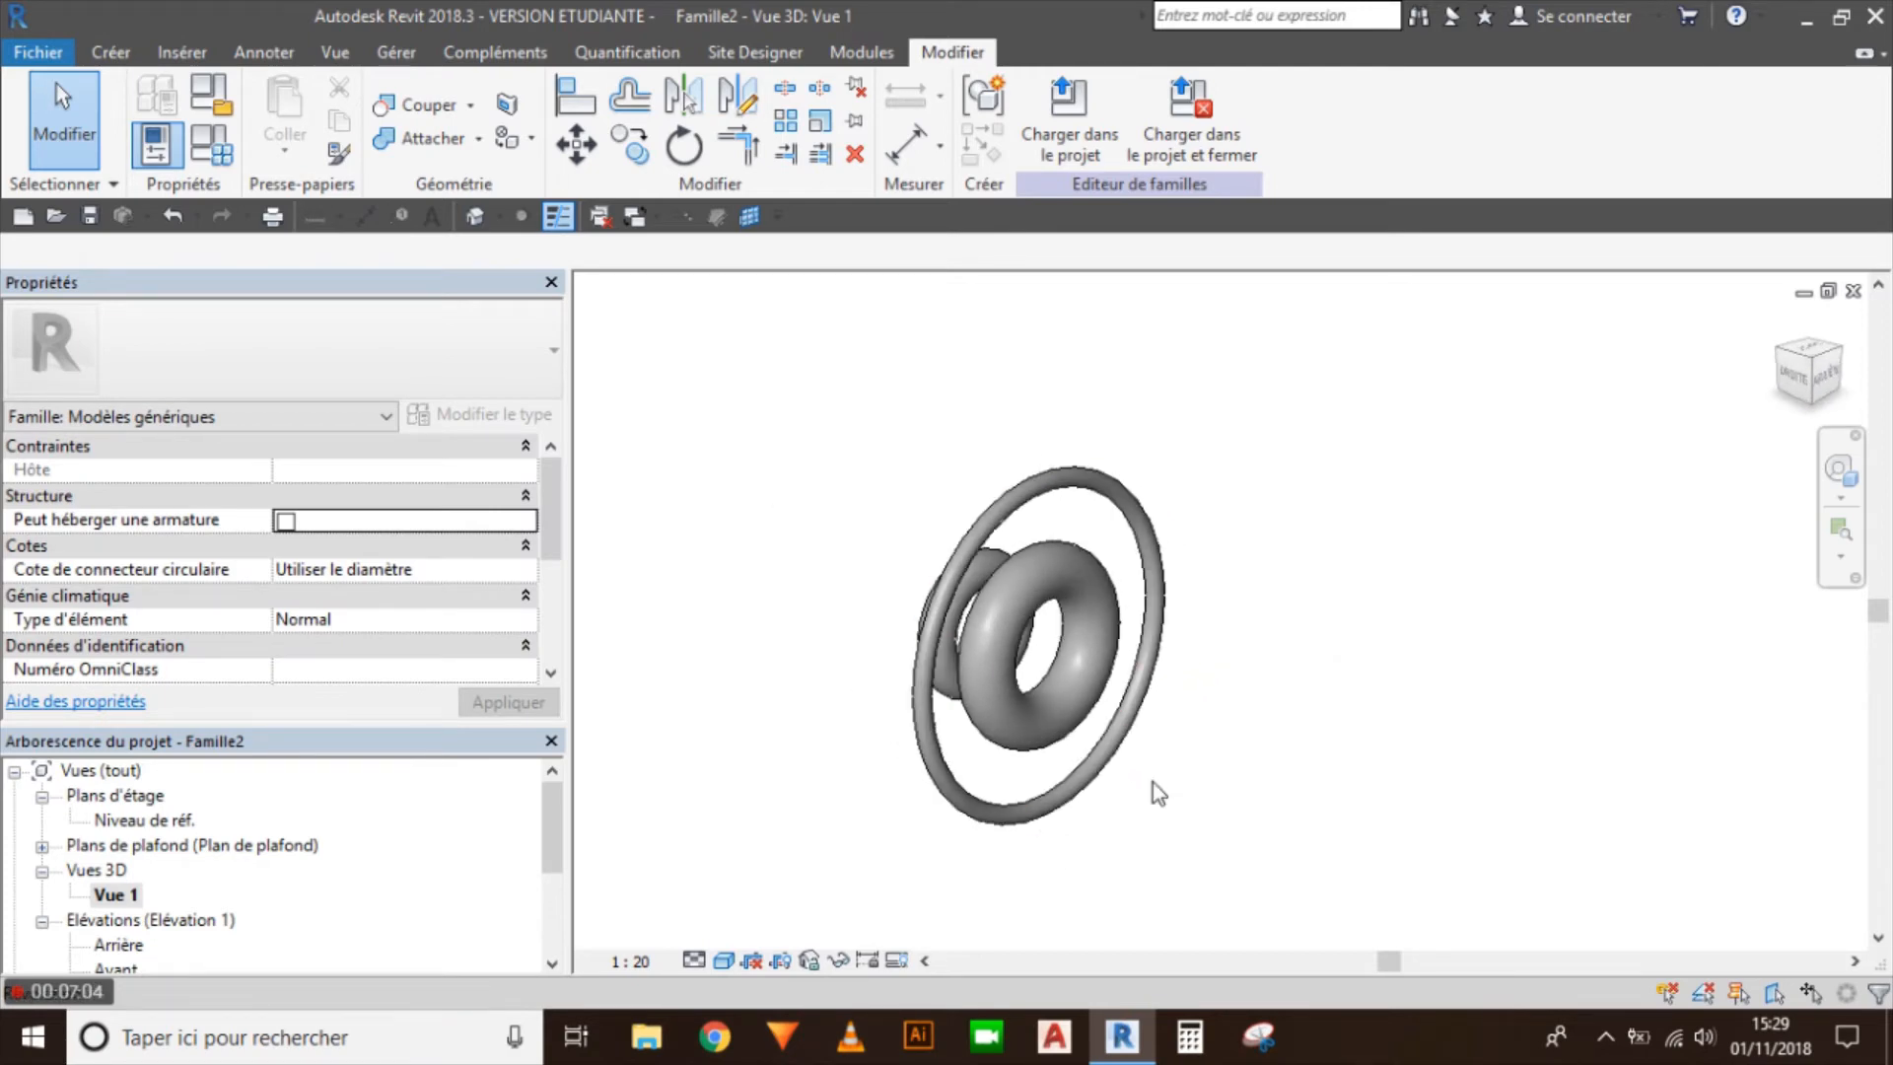
pyautogui.keyDown('shift'); pyautogui.moveTo(1151, 783); pyautogui.dragTo(1232, 611, button='middle'); pyautogui.keyUp('shift')
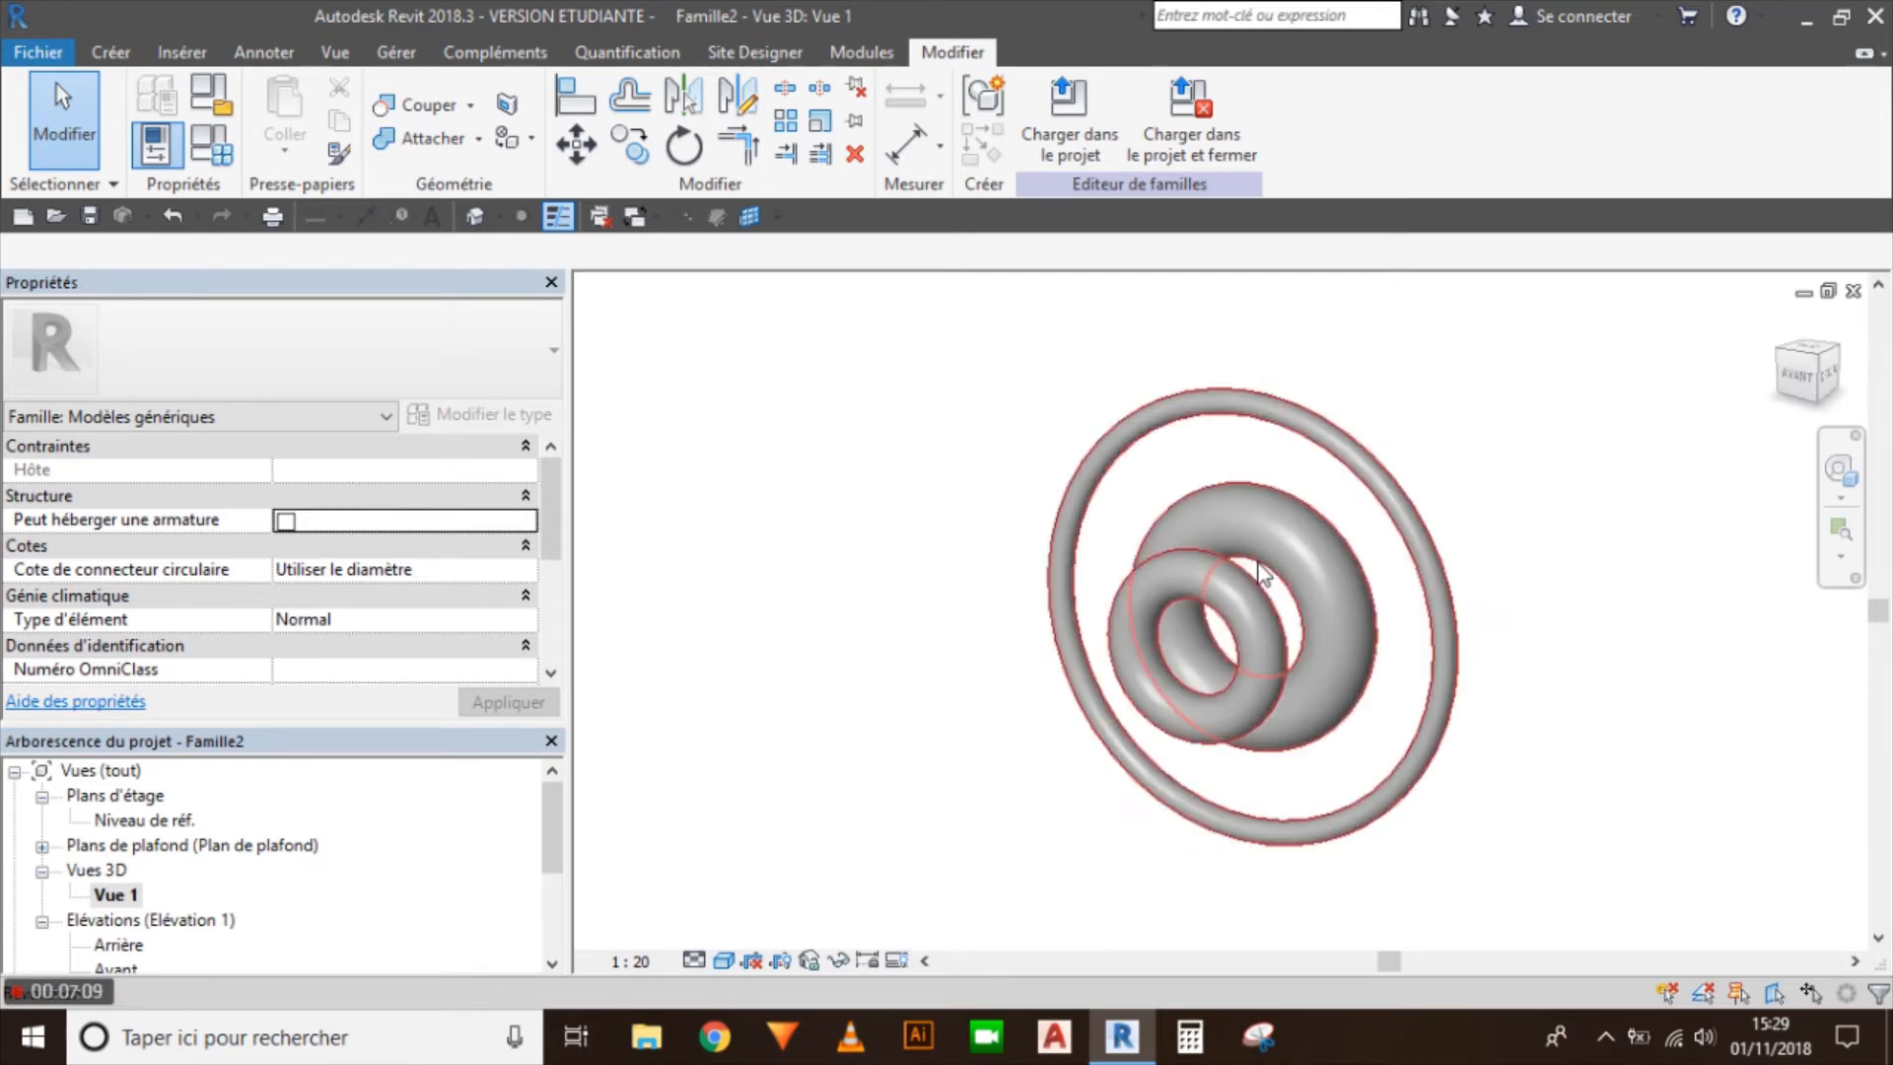
# Step: Return to the Niveau de réf. floor plan and open the rings' revolve sketch for editing
pyautogui.click(116, 820)
pyautogui.doubleClick(117, 820)
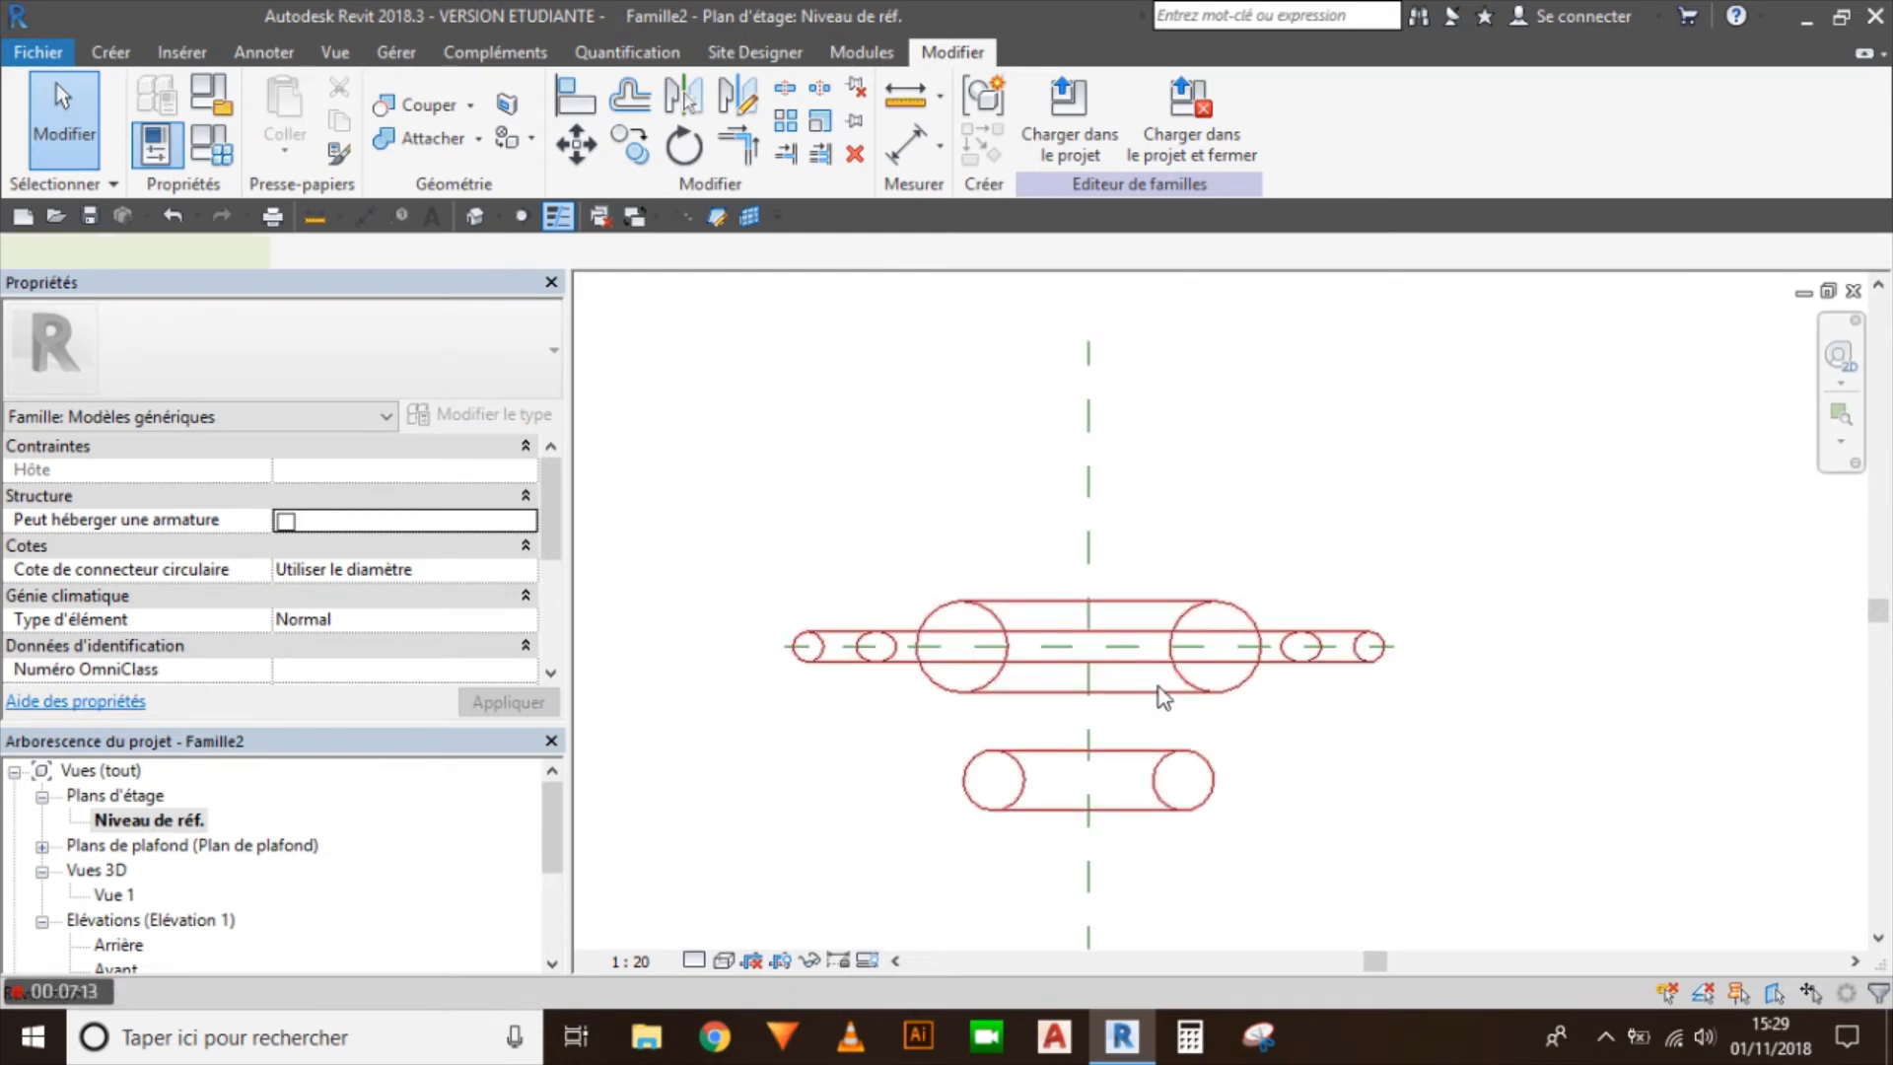
pyautogui.click(1157, 688)
pyautogui.scroll(4, 1392, 668)
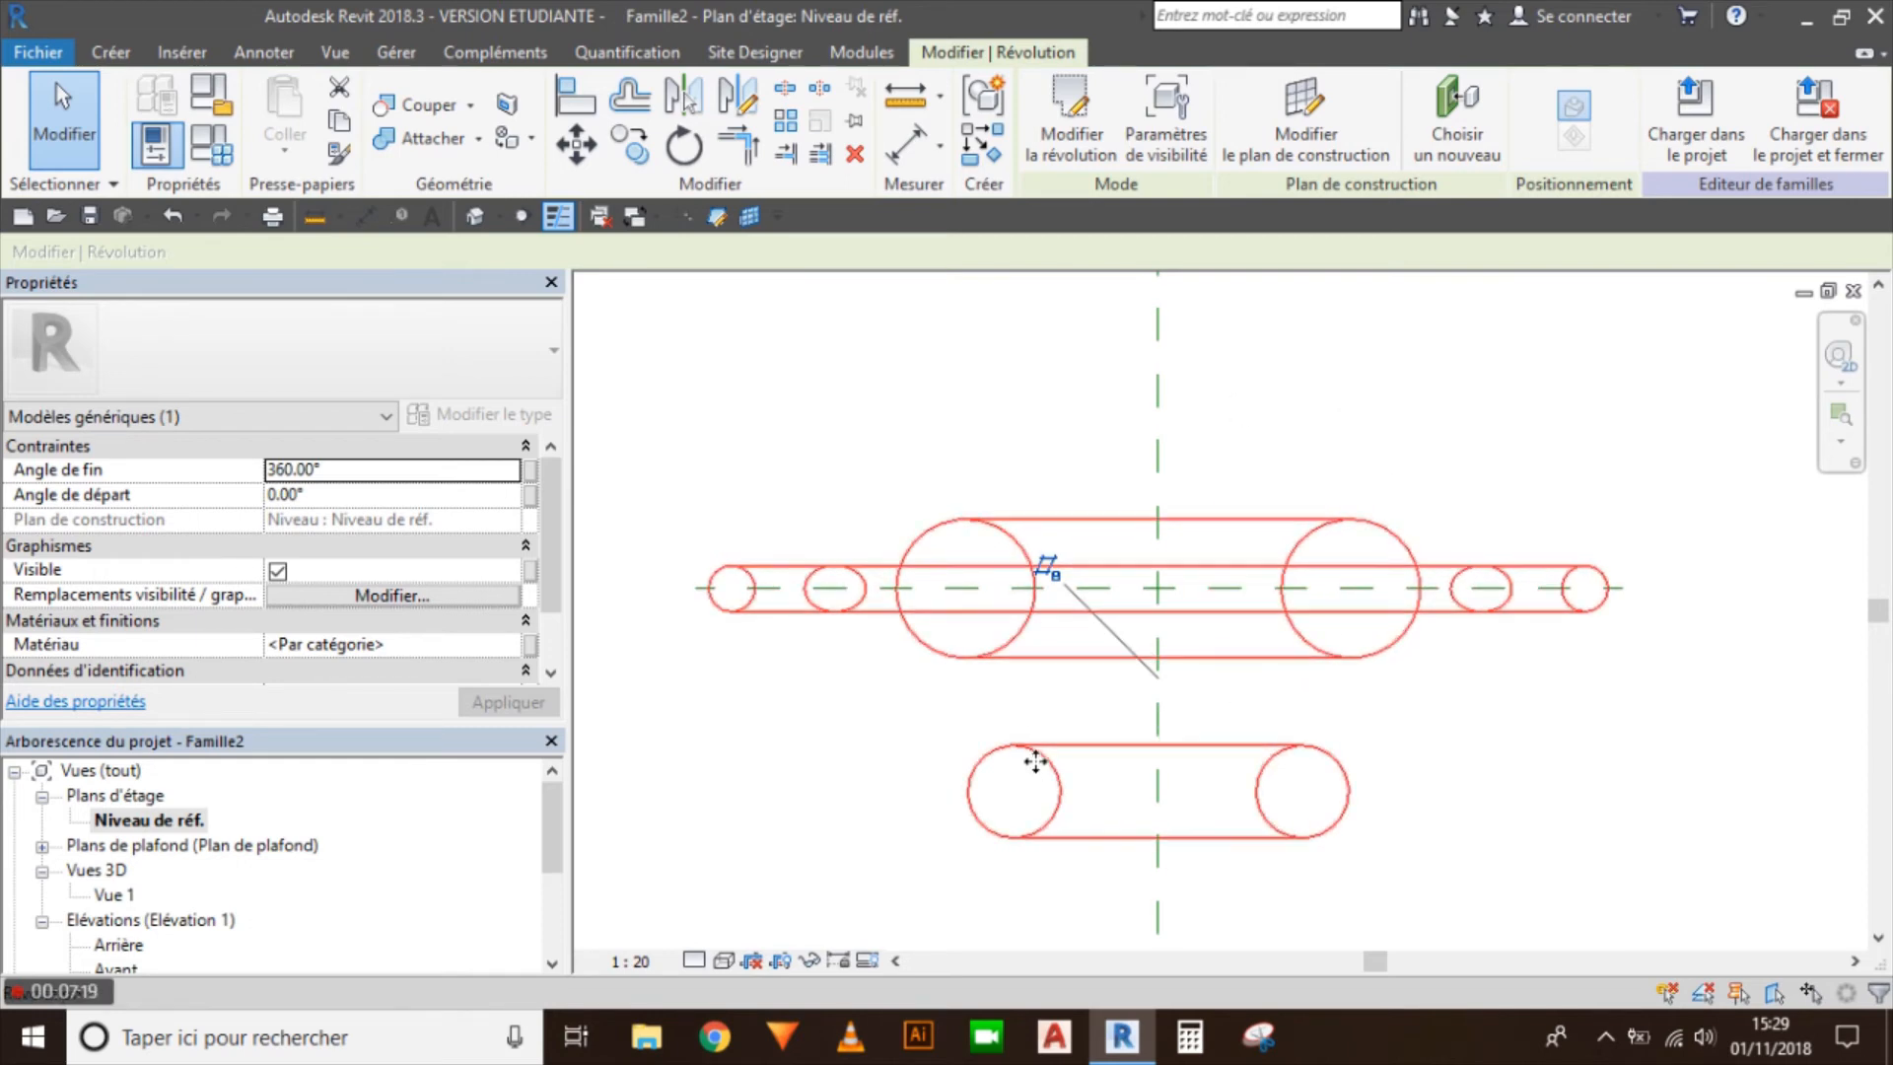
pyautogui.click(1055, 138)
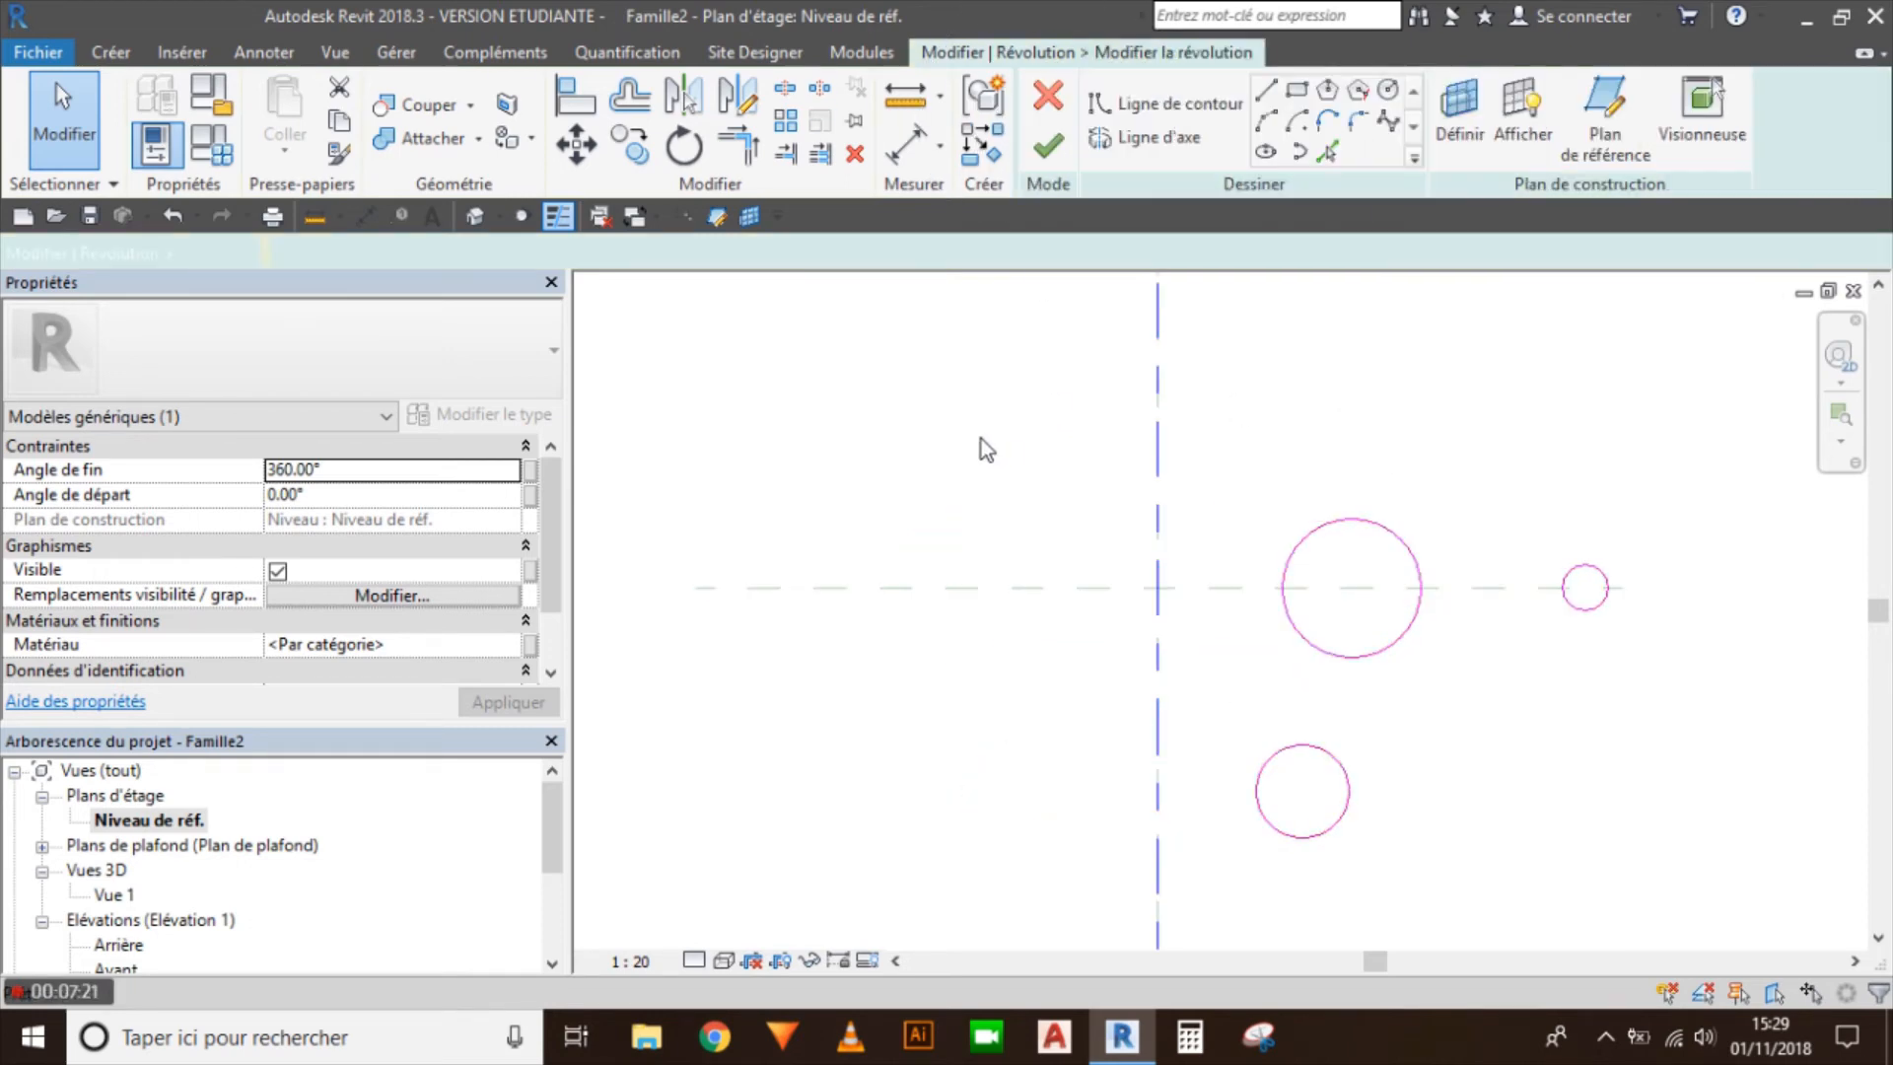
# Step: Measure the distance from the smallest circle's outer edge to the revolve axis, and finish the sketch edit
pyautogui.click(905, 104)
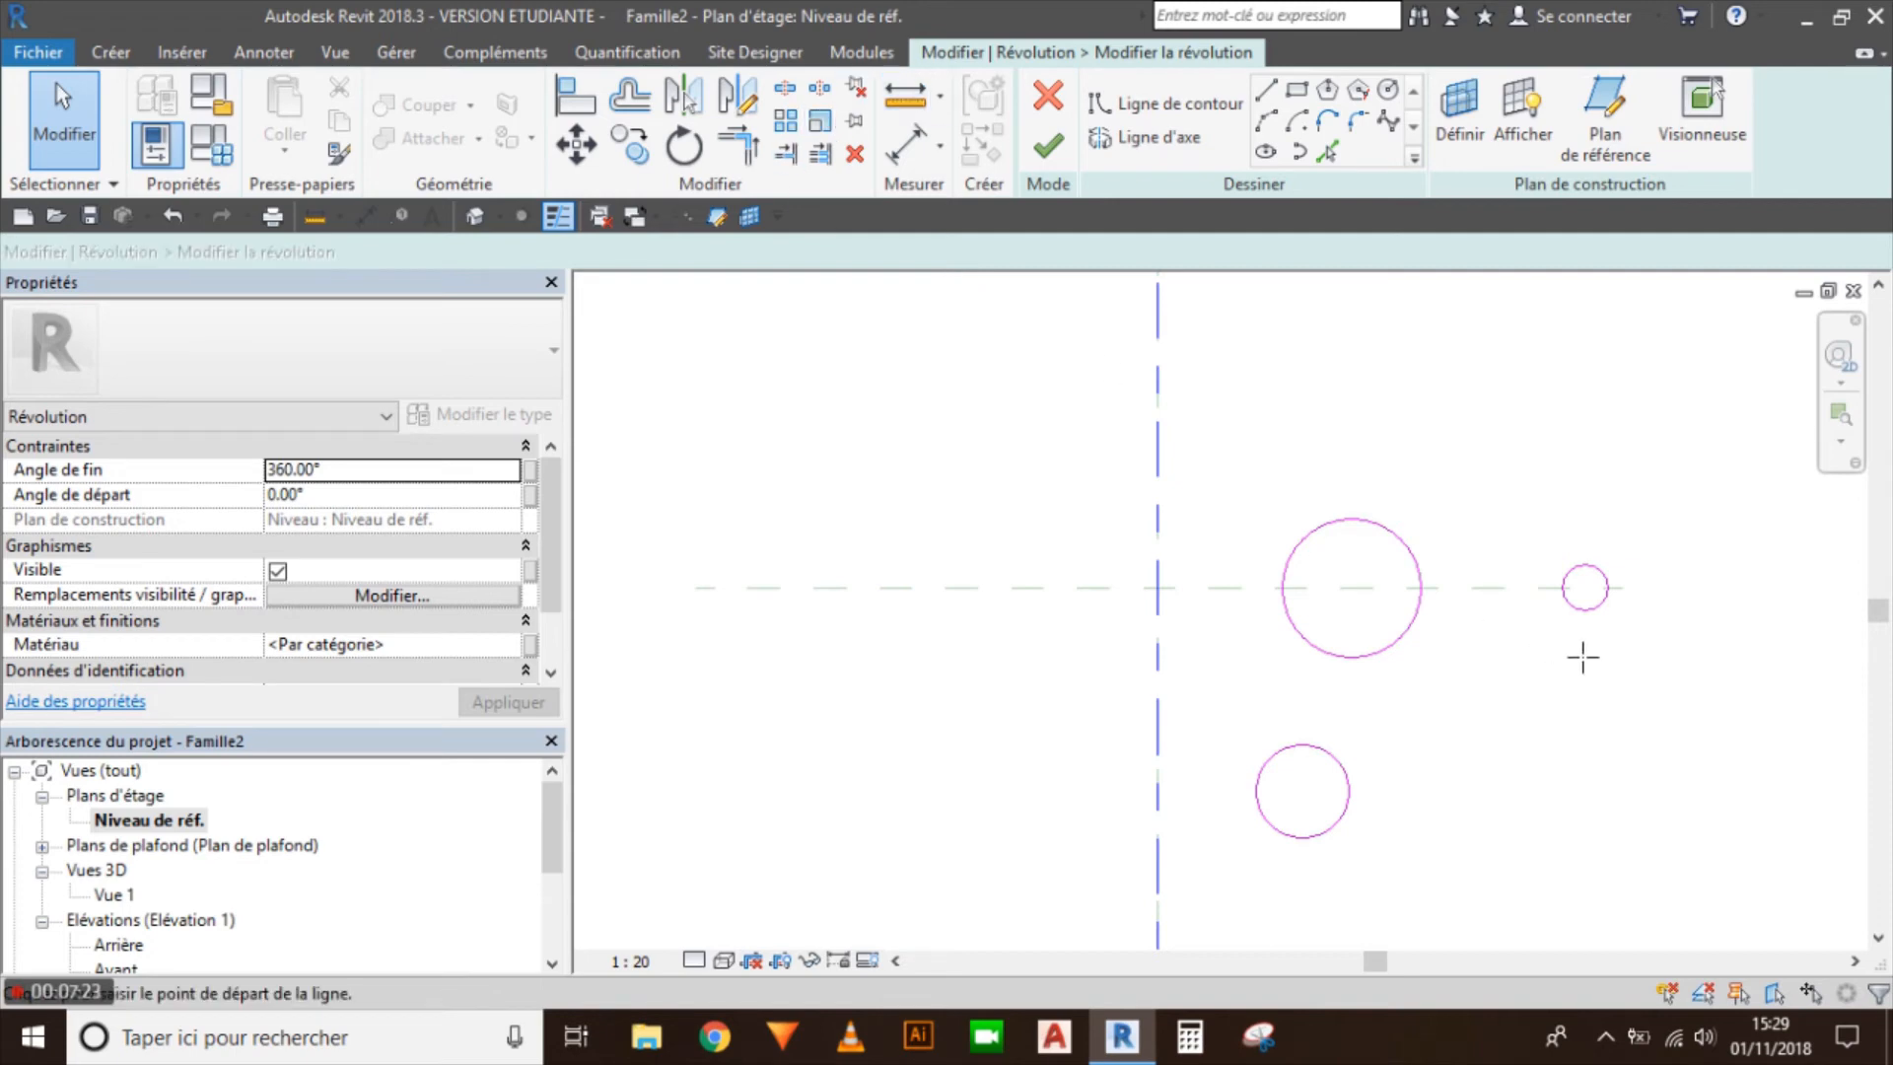
pyautogui.scroll(2, 1578, 631)
pyautogui.click(1584, 574)
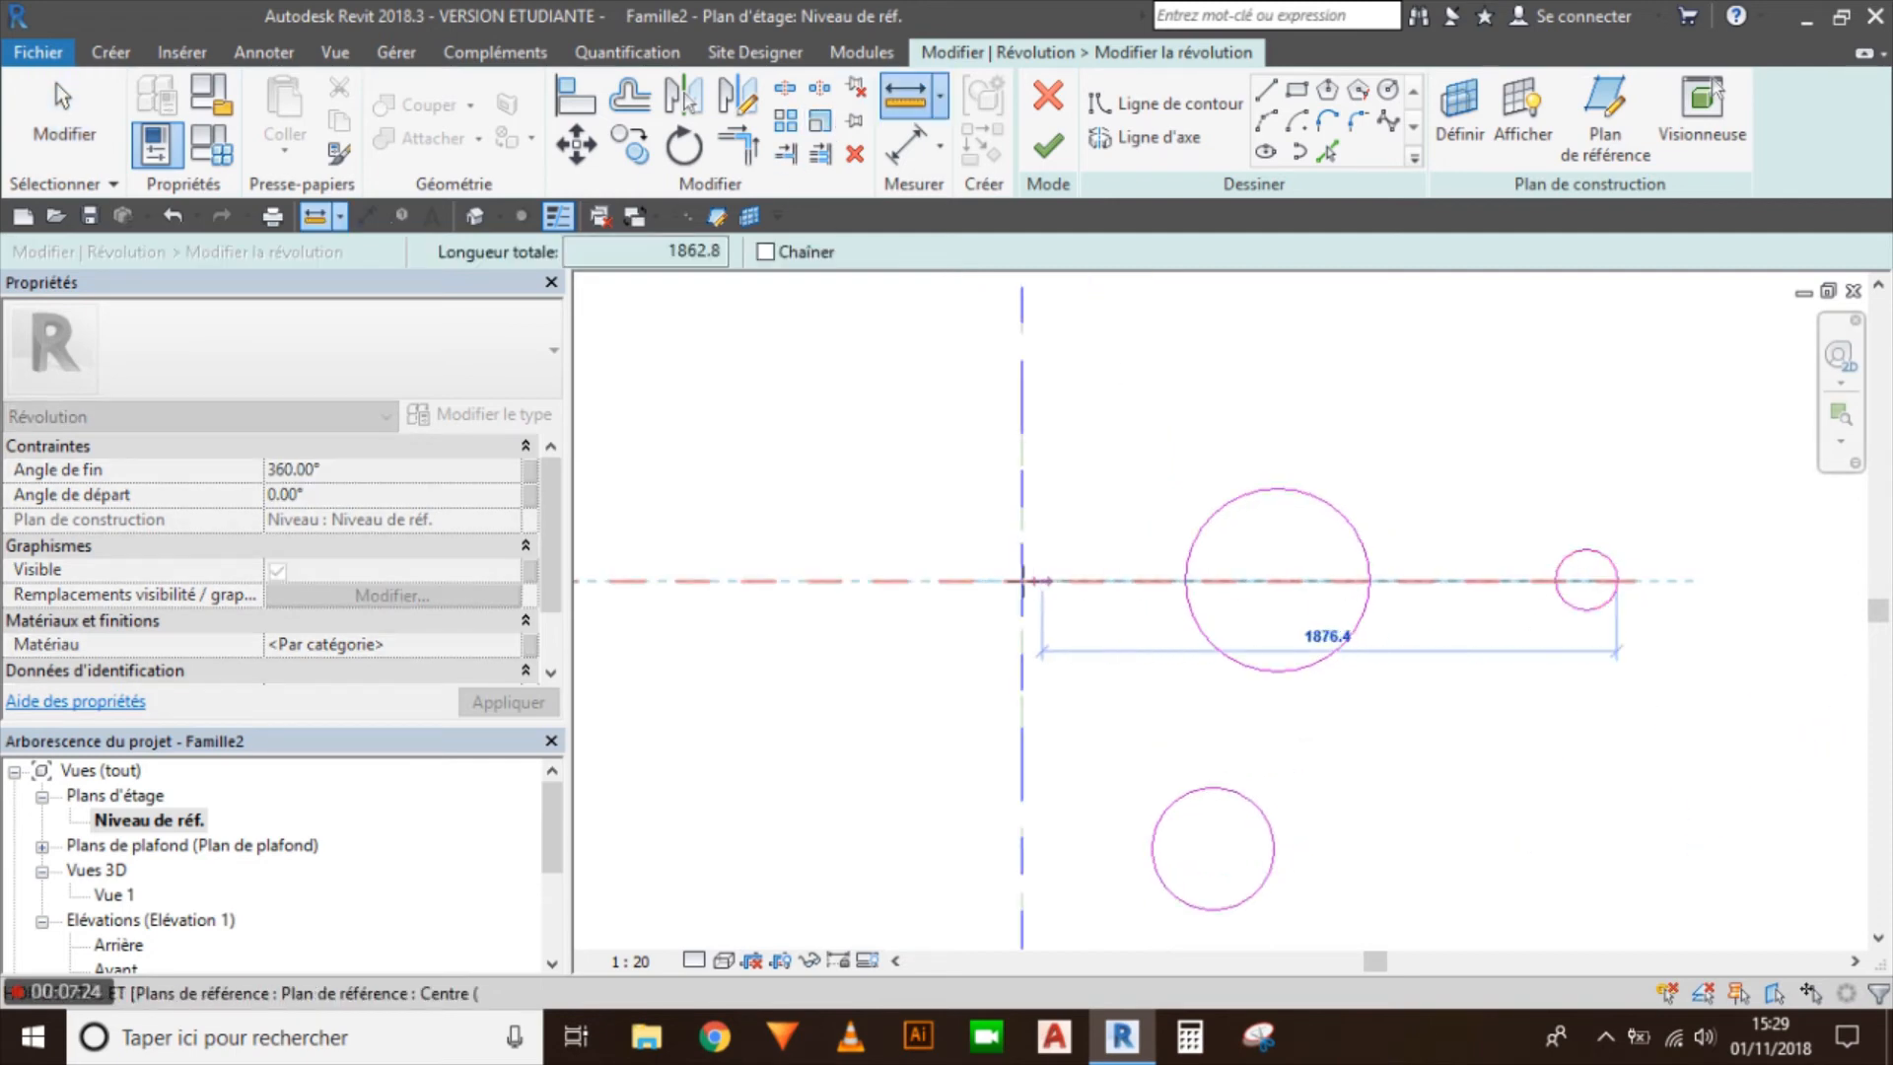
pyautogui.click(1022, 580)
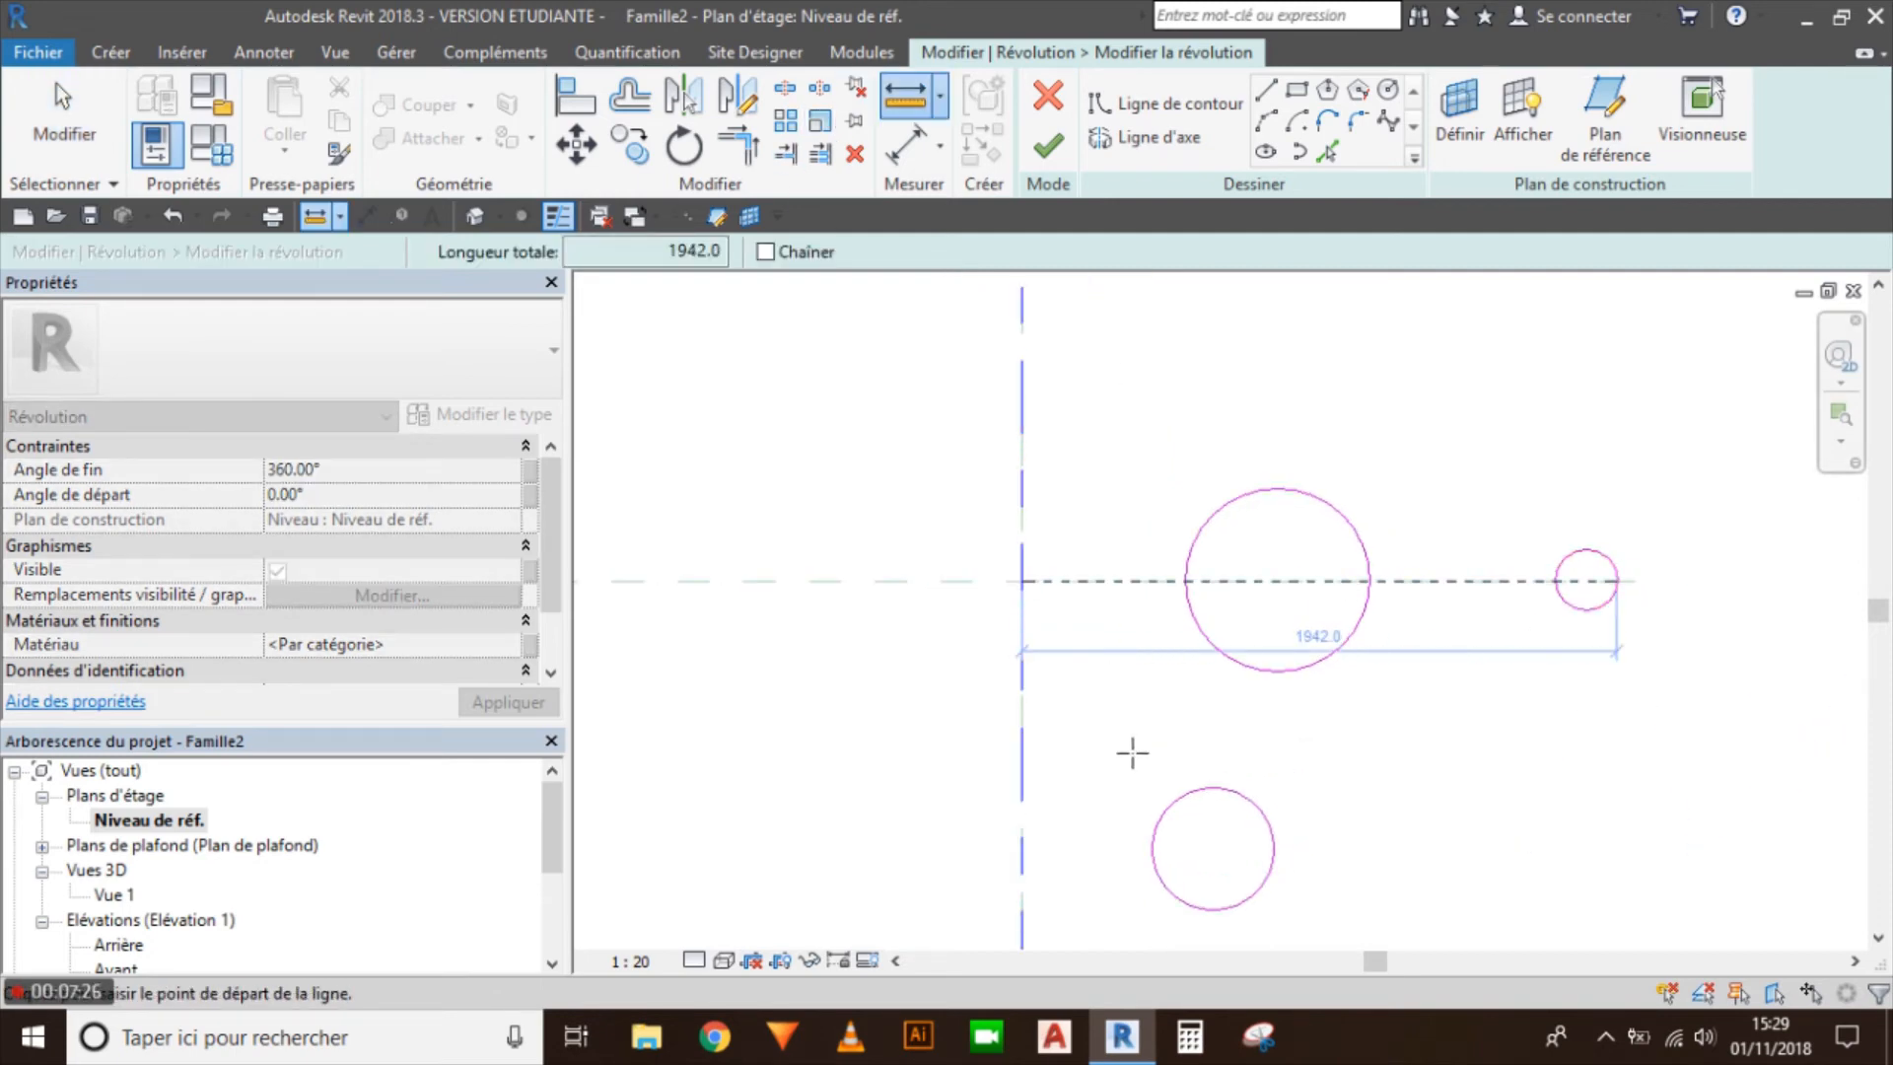
pyautogui.press('Escape')
pyautogui.press('Escape')
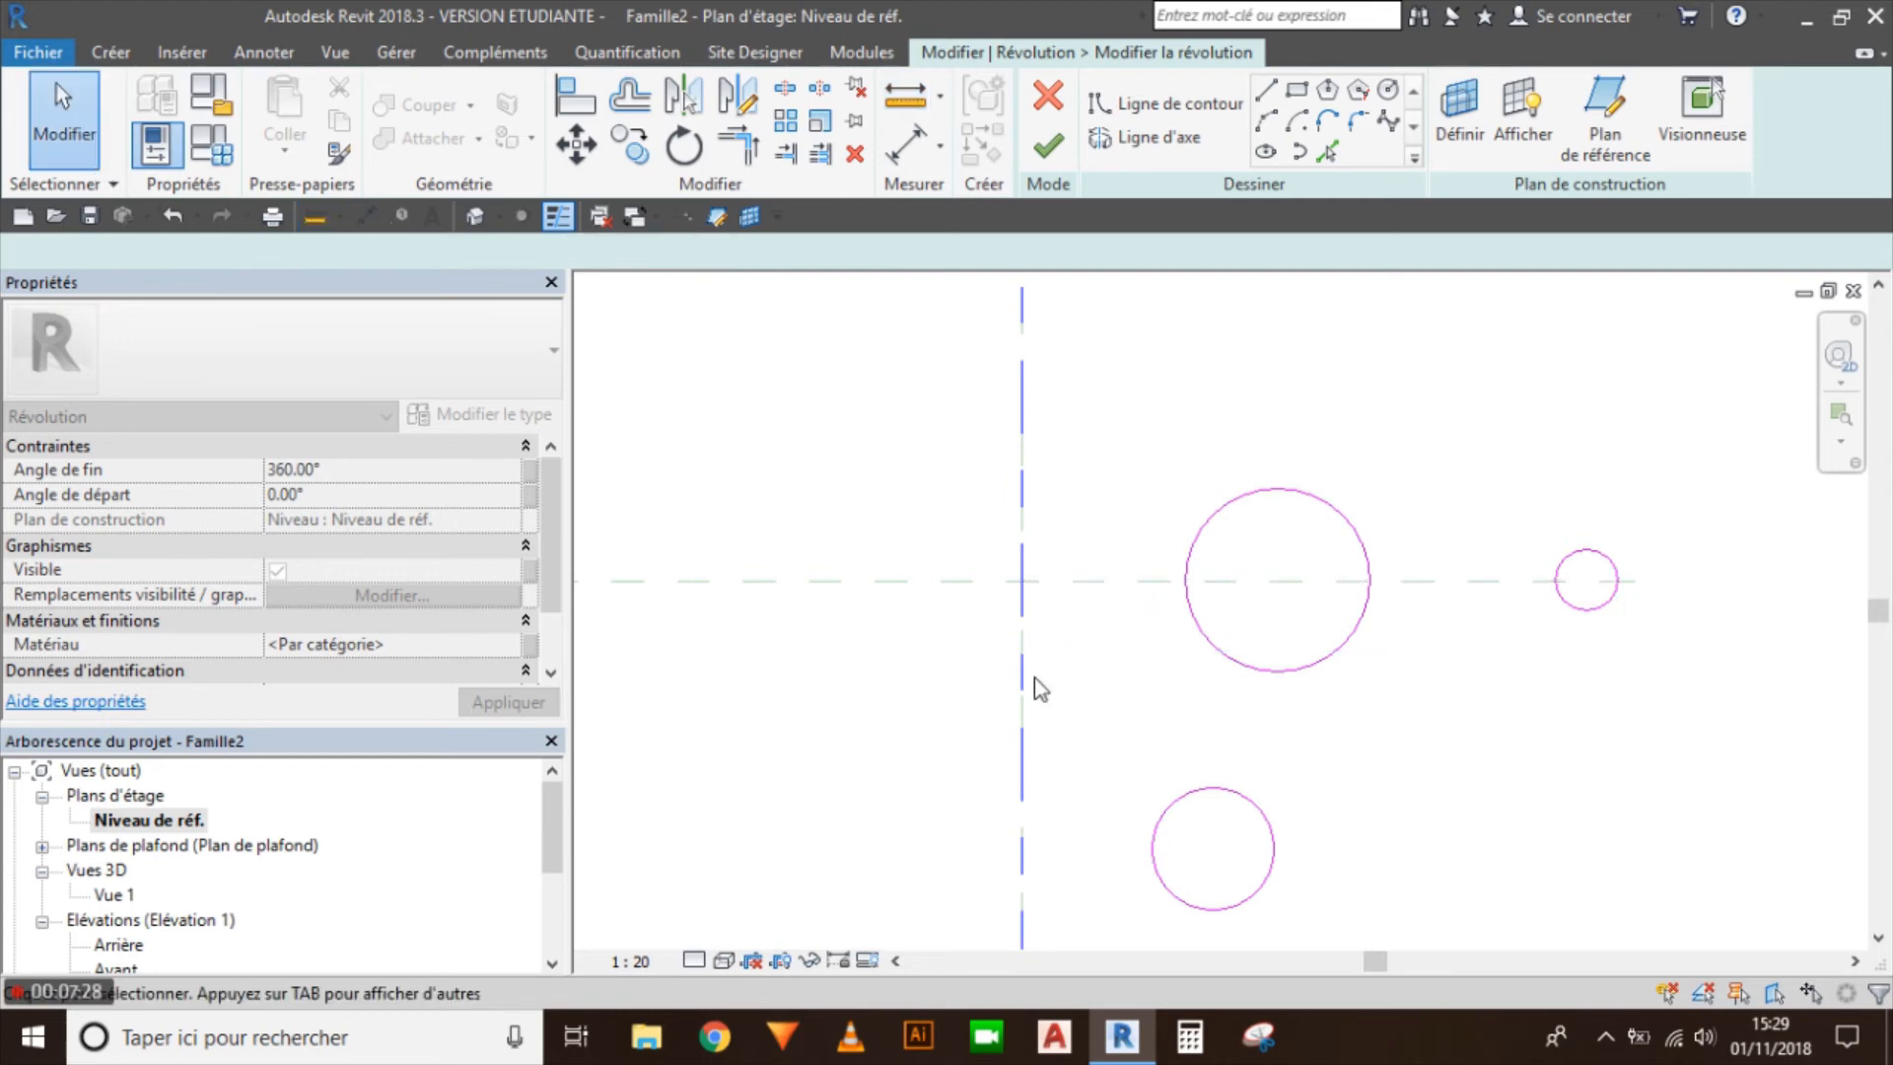
pyautogui.middleClick(1063, 712)
pyautogui.middleClick(1063, 712)
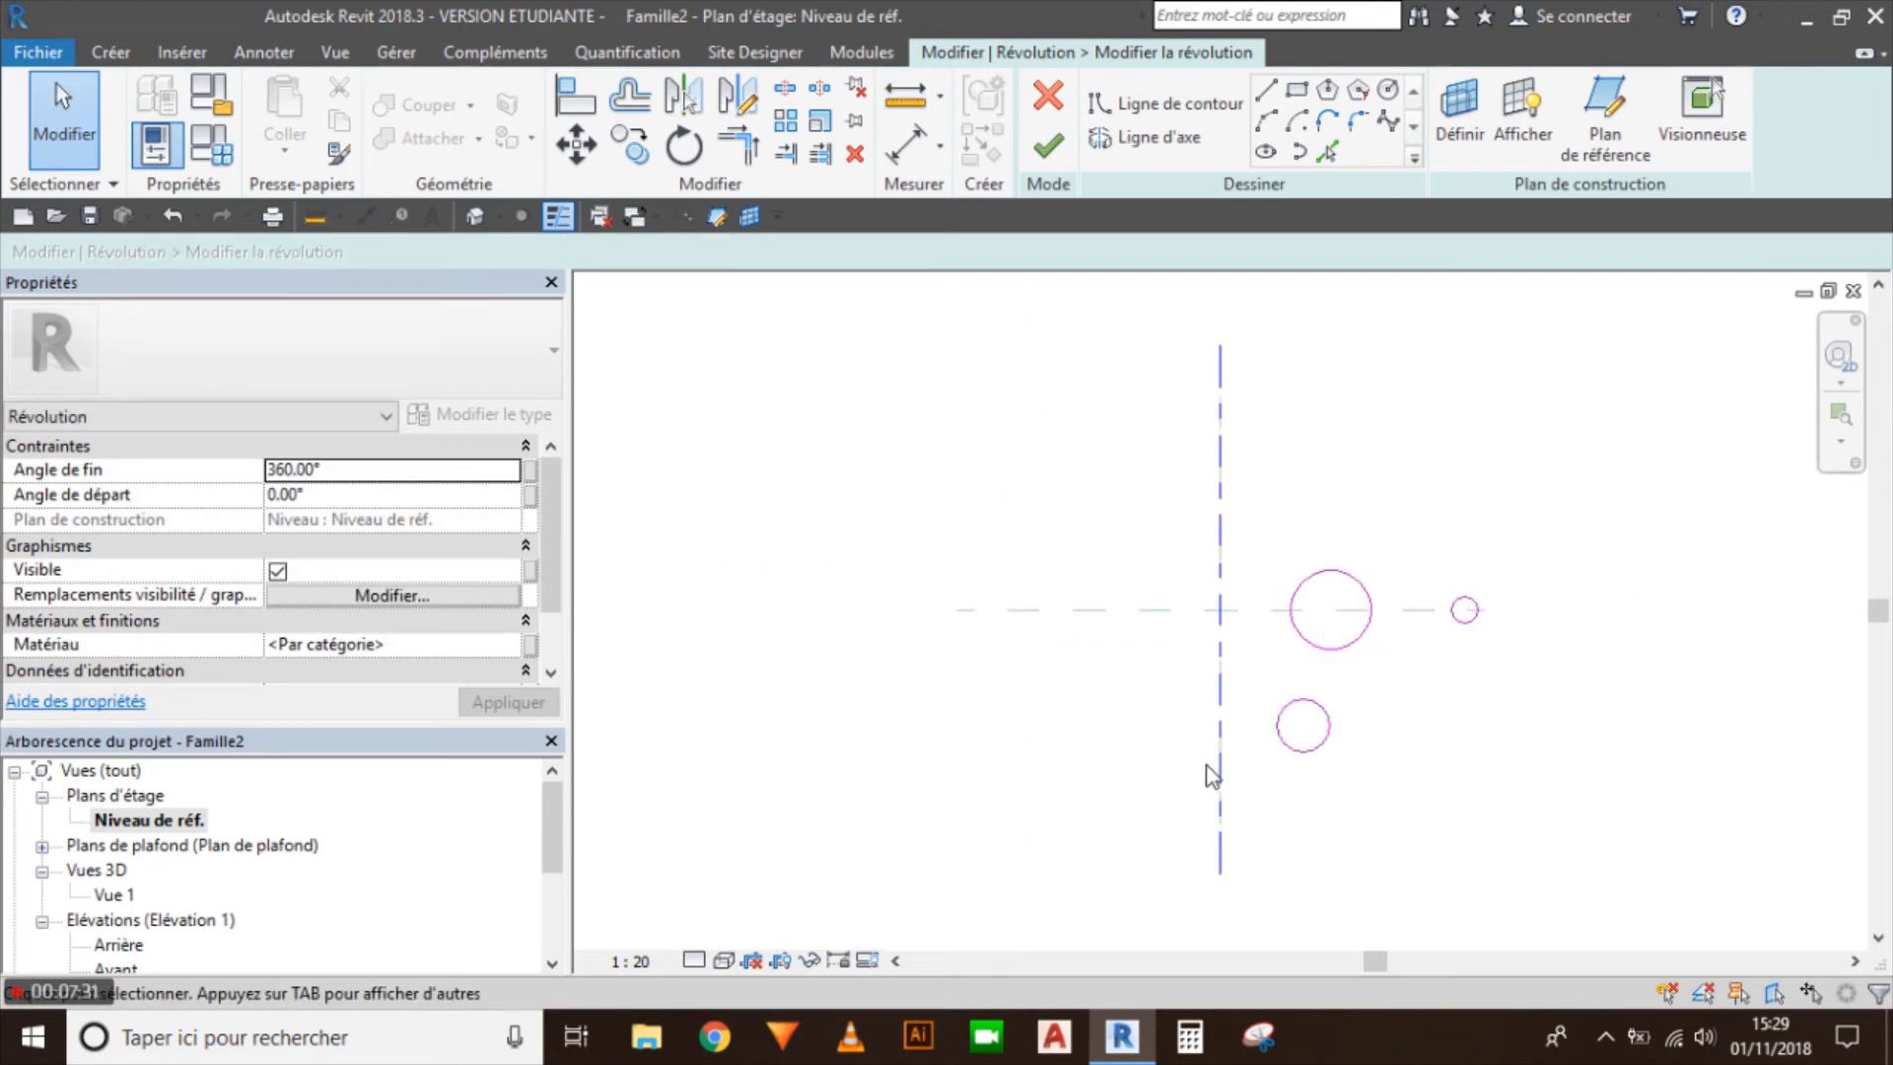
pyautogui.scroll(3, 1252, 747)
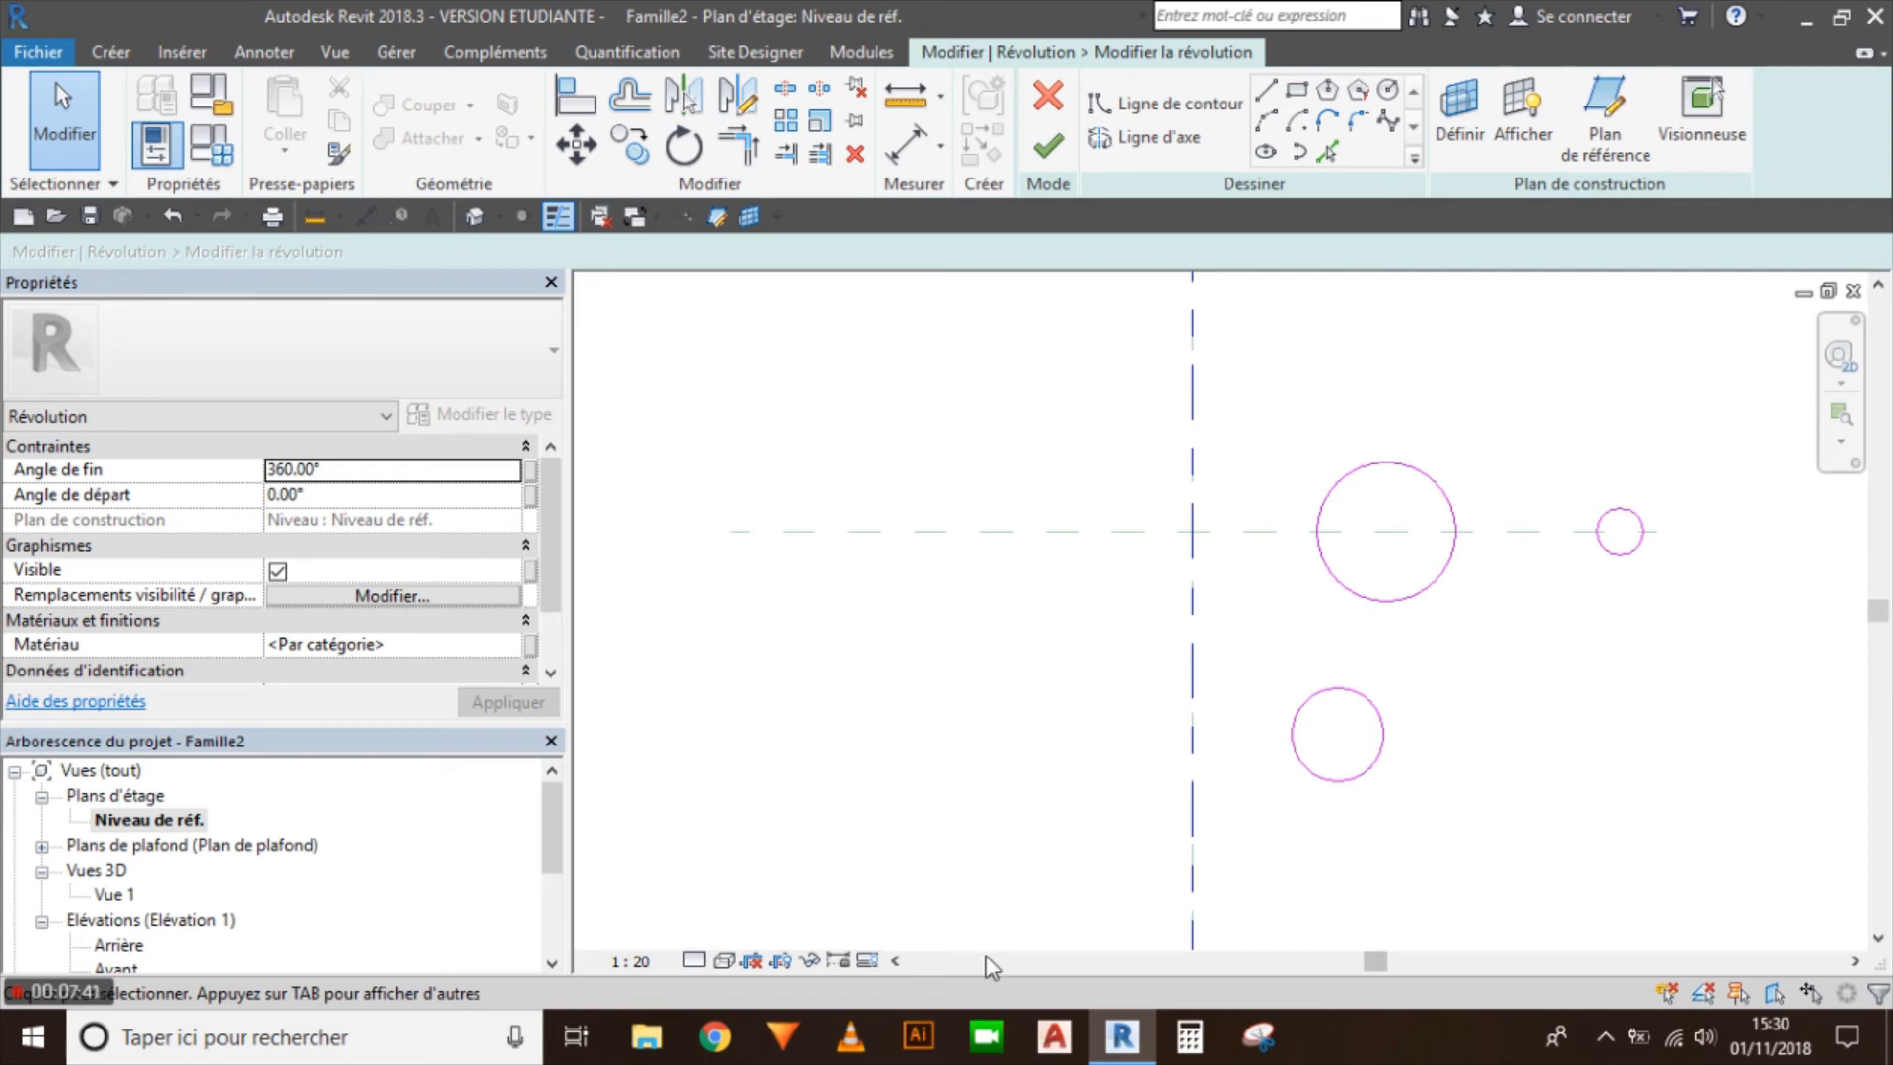
pyautogui.click(1048, 146)
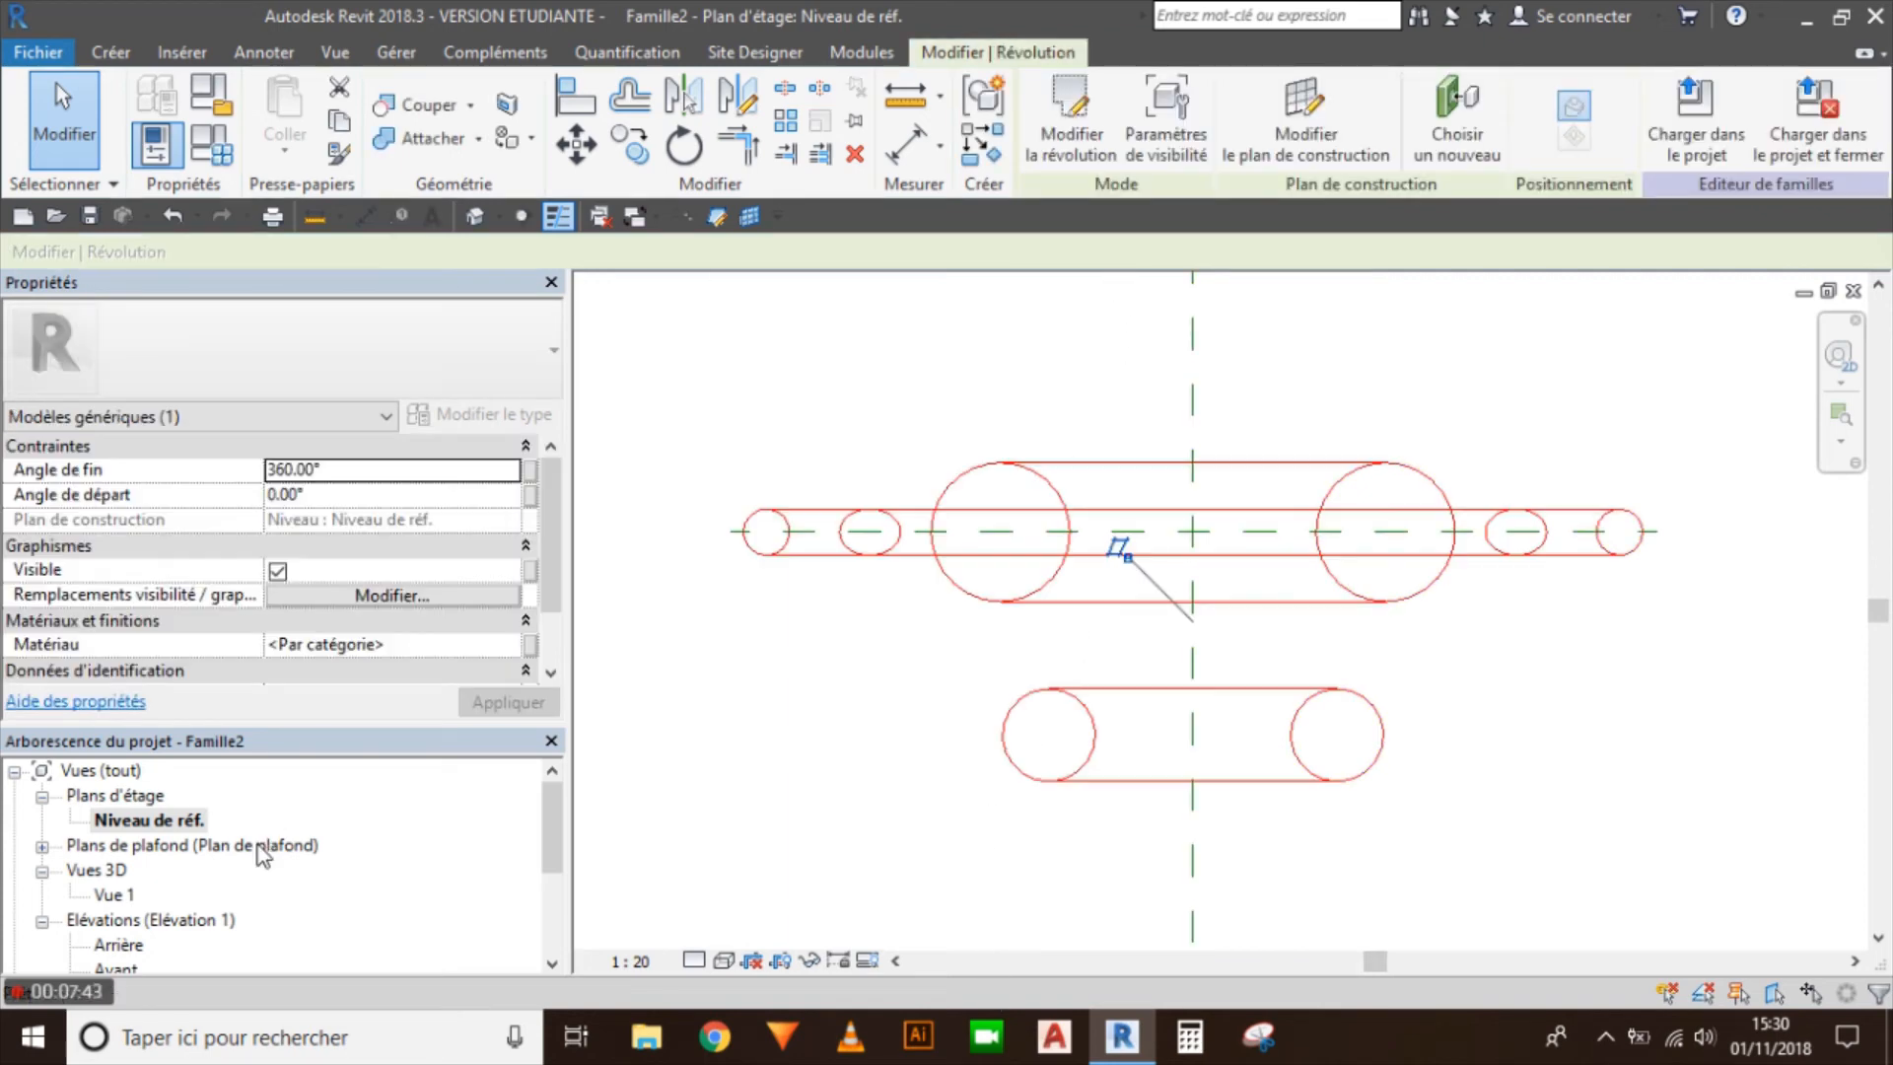
# Step: Switch back to the 3D view Vue 1 and orbit around the three rings to view them from above
pyautogui.hotkey('ctrl', 'Tab')
pyautogui.click(980, 636)
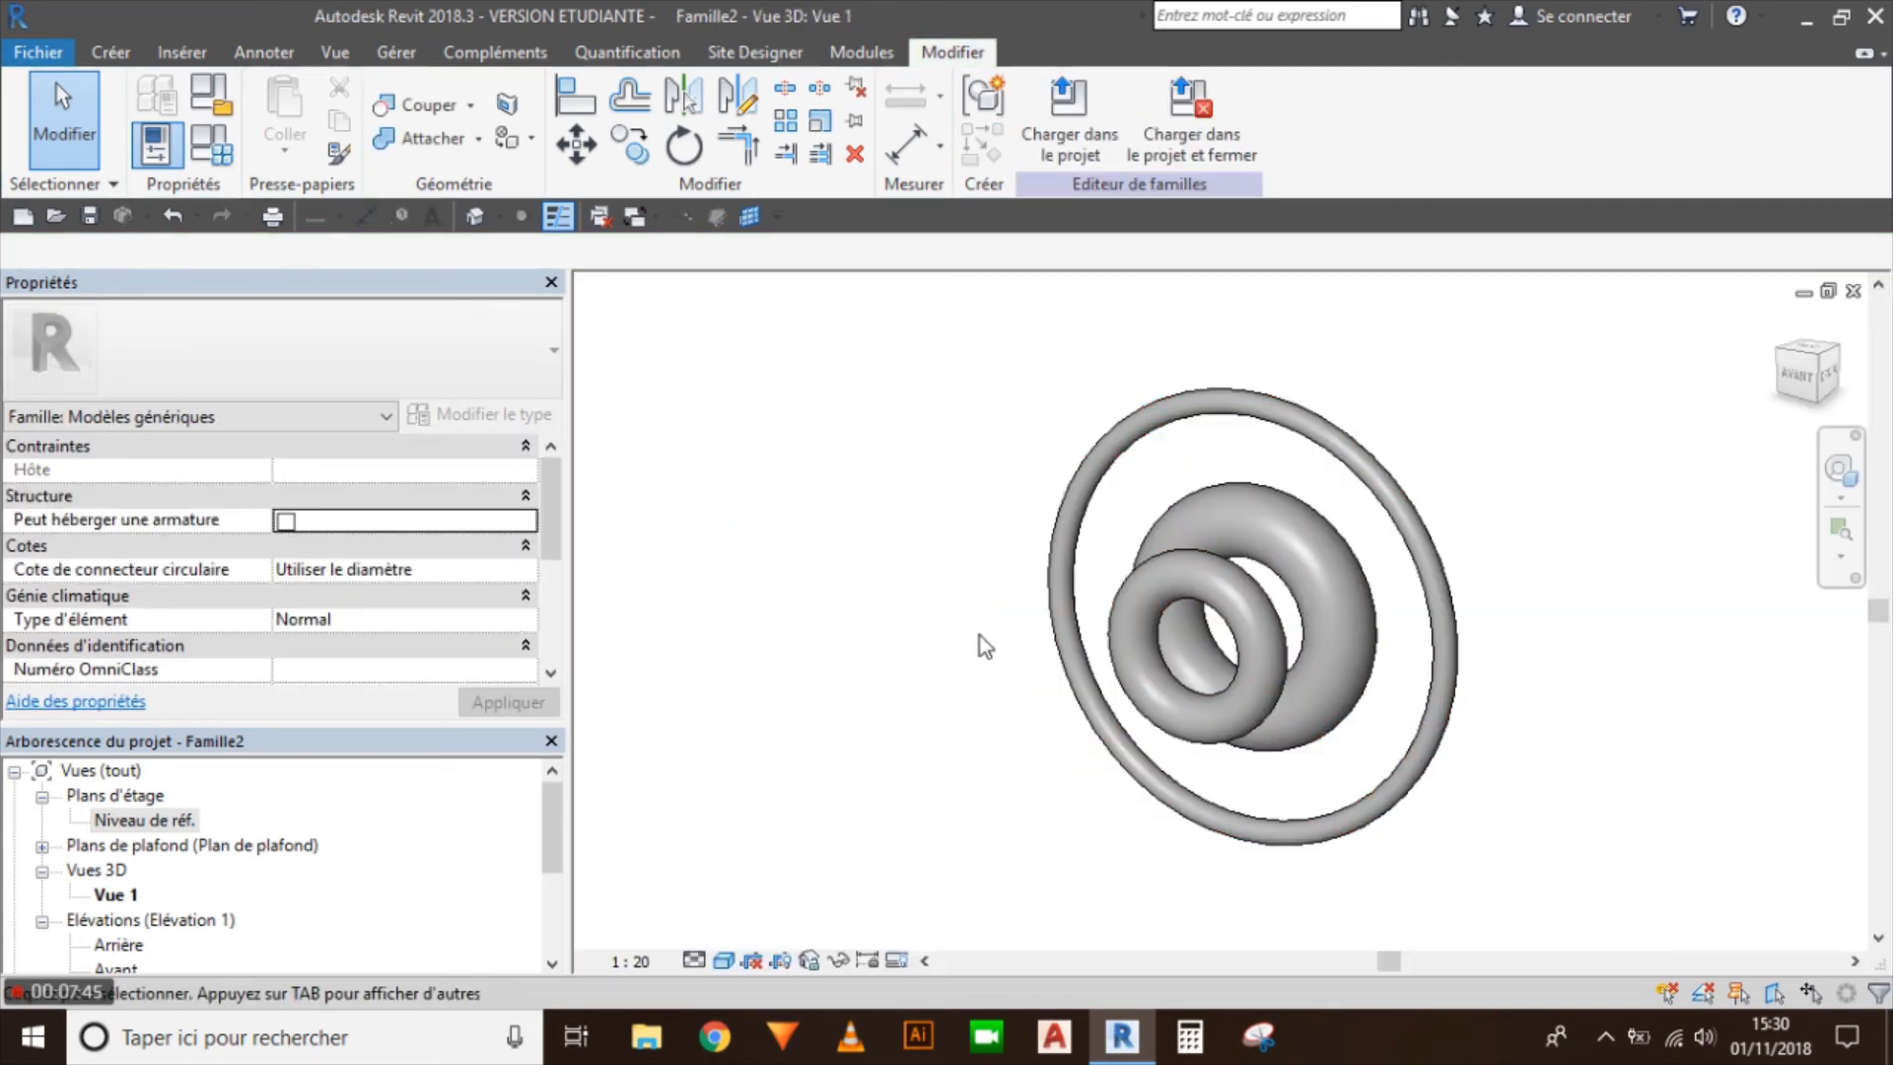
pyautogui.scroll(-1, 980, 635)
pyautogui.keyDown('shift'); pyautogui.moveTo(974, 603); pyautogui.dragTo(948, 803, button='middle'); pyautogui.keyUp('shift')
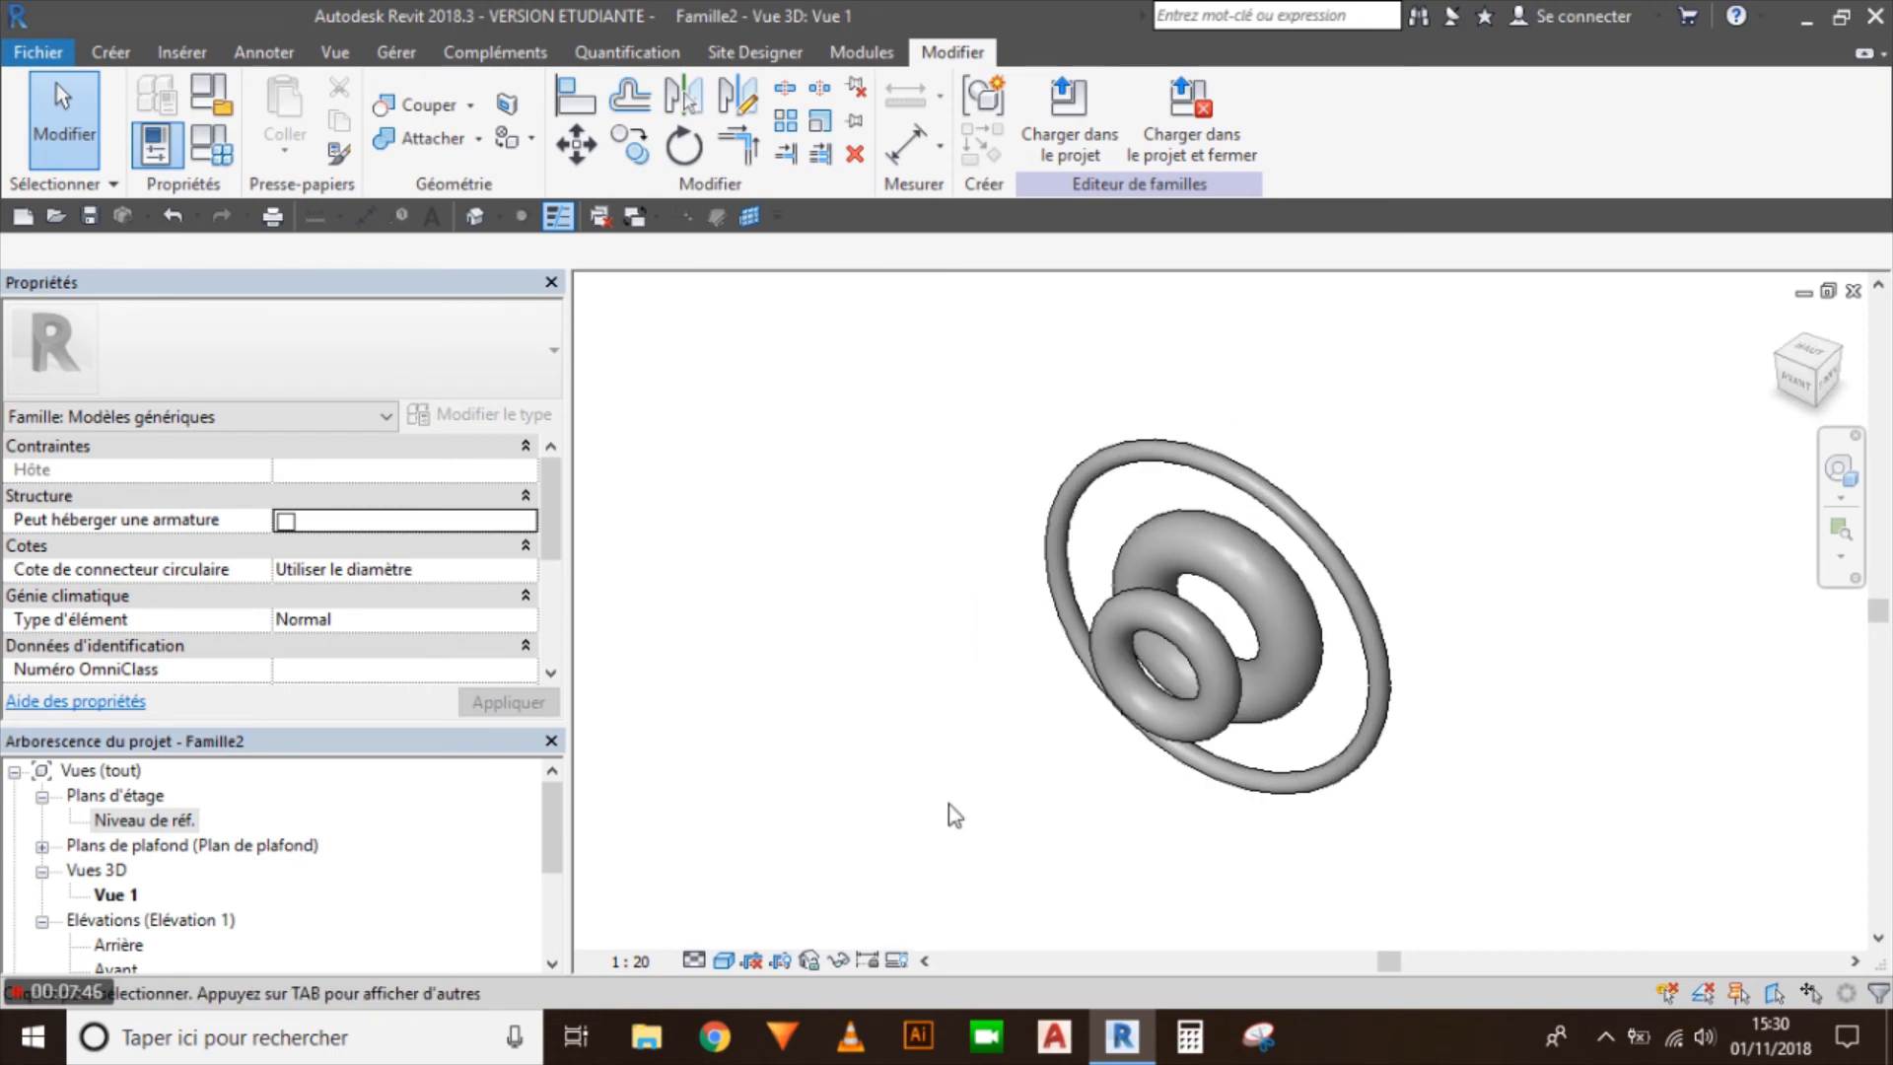
pyautogui.click(979, 1040)
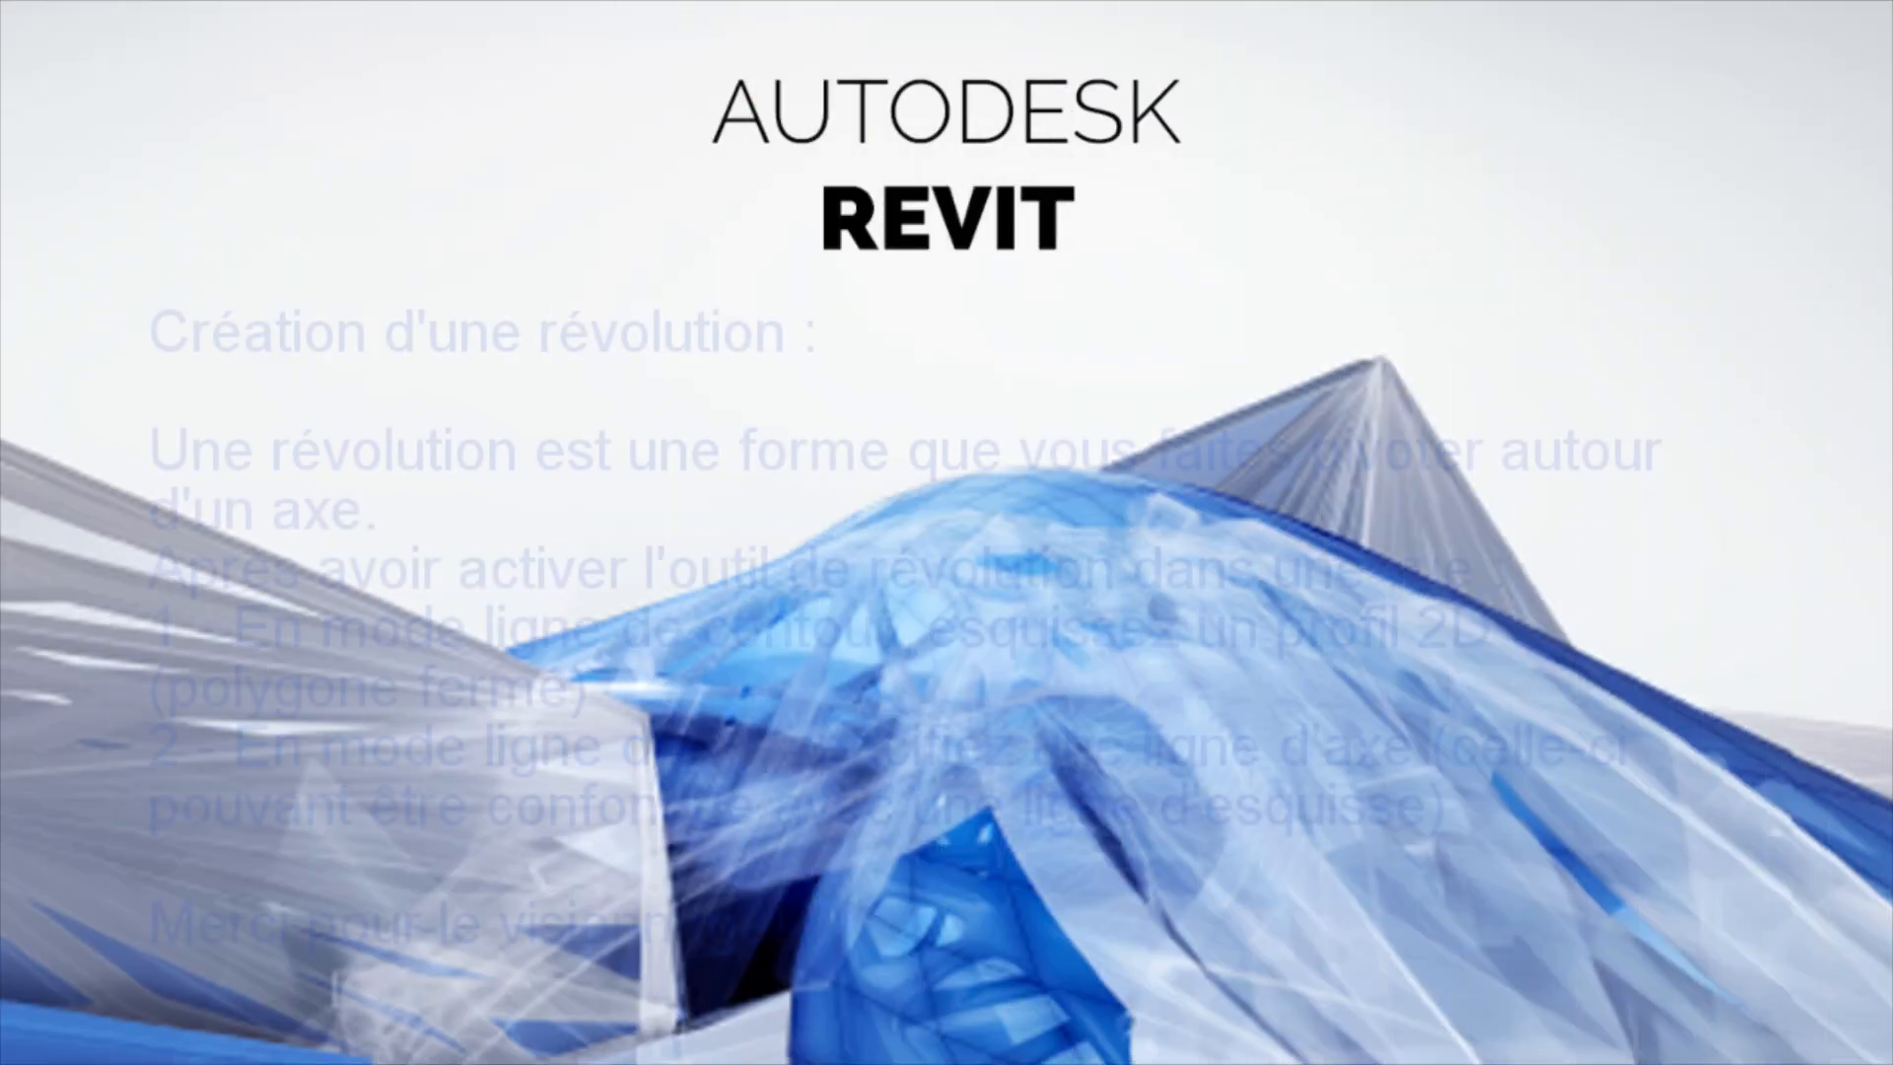